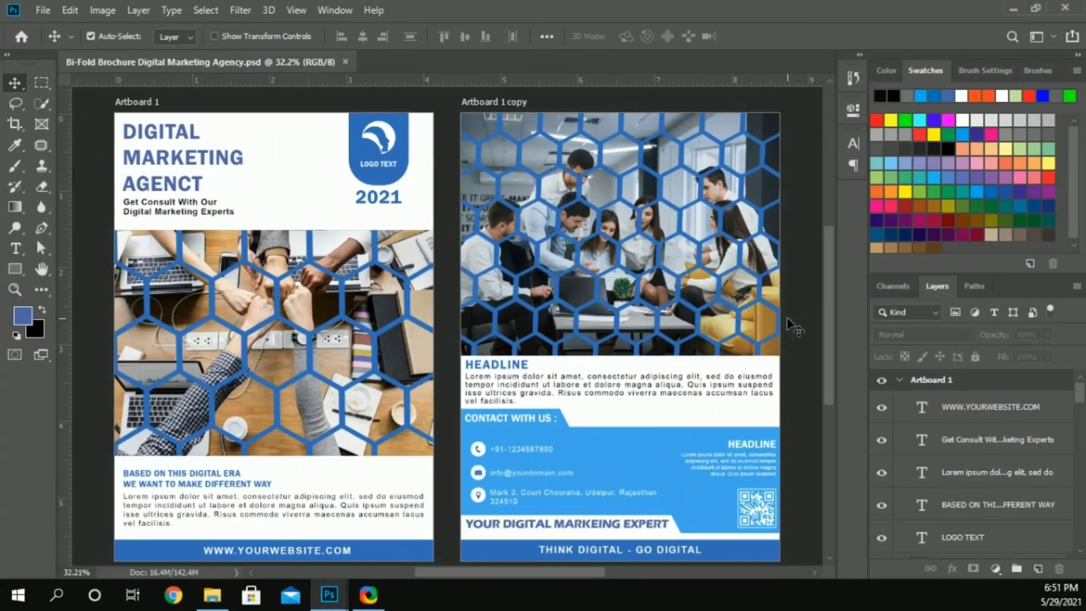
Step: Duplicate Artboard 1 twice, placing both copies in a row beyond Artboard 1 copy
left_click(940, 377, "alt")
scroll(555, 300, "down", 3)
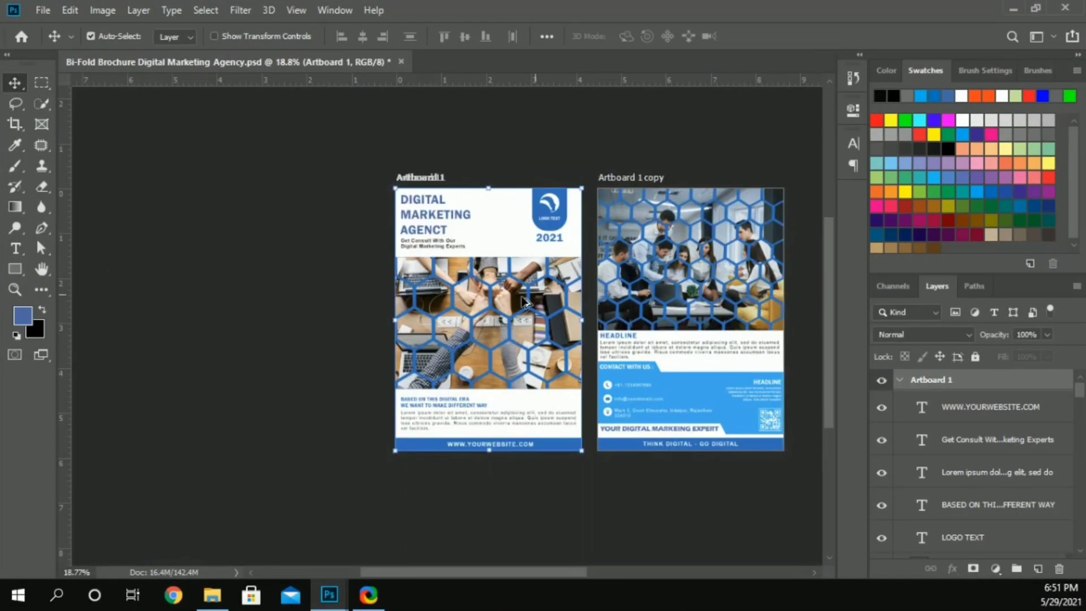
scroll(515, 291, "right", 3)
left_click_drag(404, 247, 833, 262)
scroll(560, 249, "right", 5)
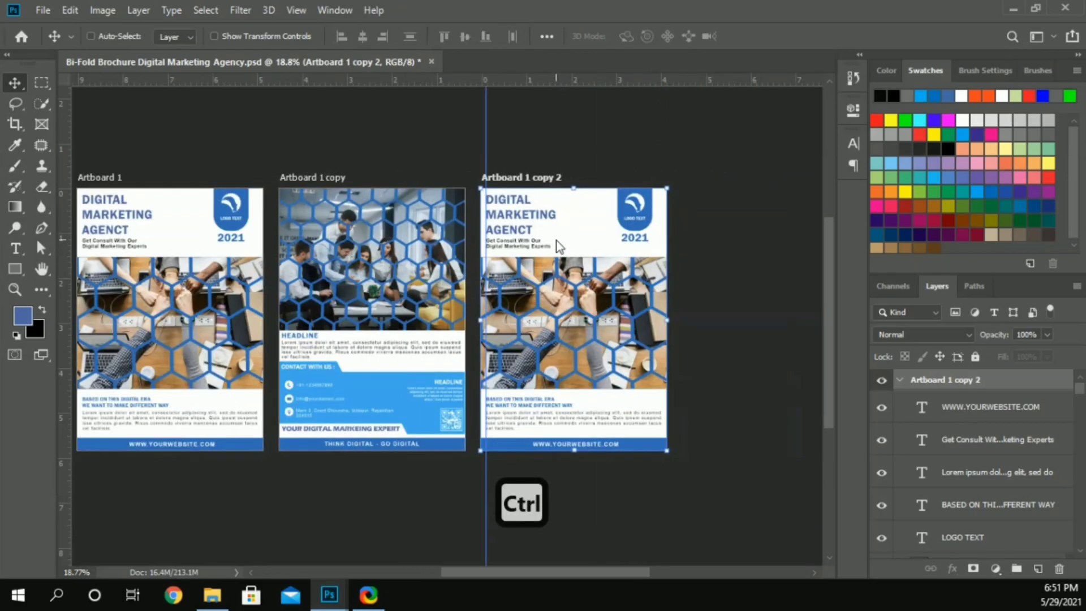
left_click_drag(470, 211, 661, 226)
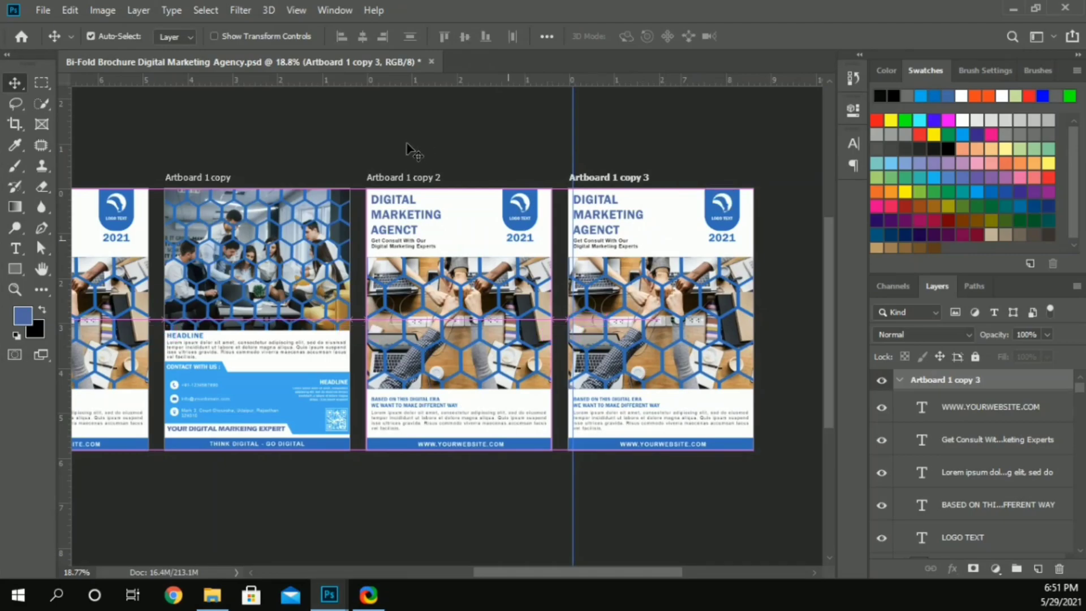
left_click_drag(364, 151, 538, 481)
key("Delete")
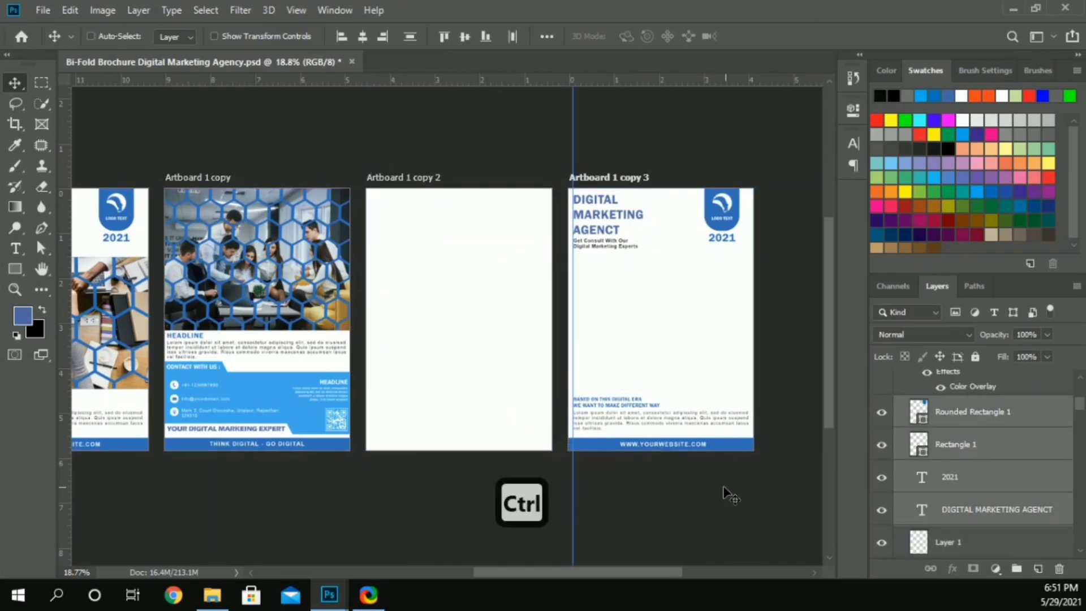
key("ctrl+z")
Step: Delete the headings, logo, image and body text from both new artboard copies, keeping their website footers
left_click_drag(371, 146, 529, 420)
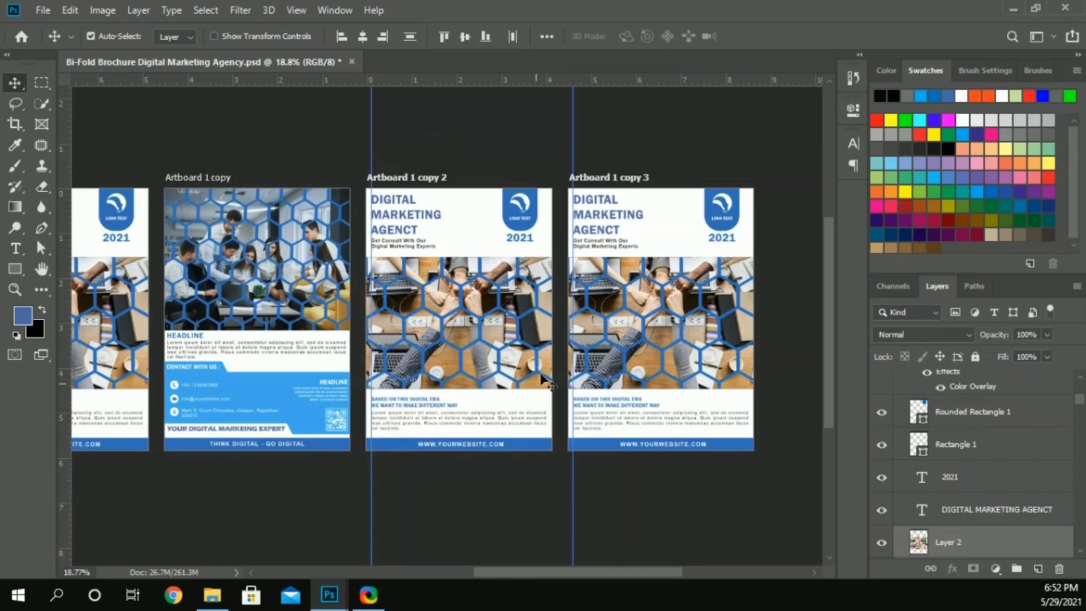
key("Delete")
left_click_drag(582, 145, 749, 433)
key("Delete")
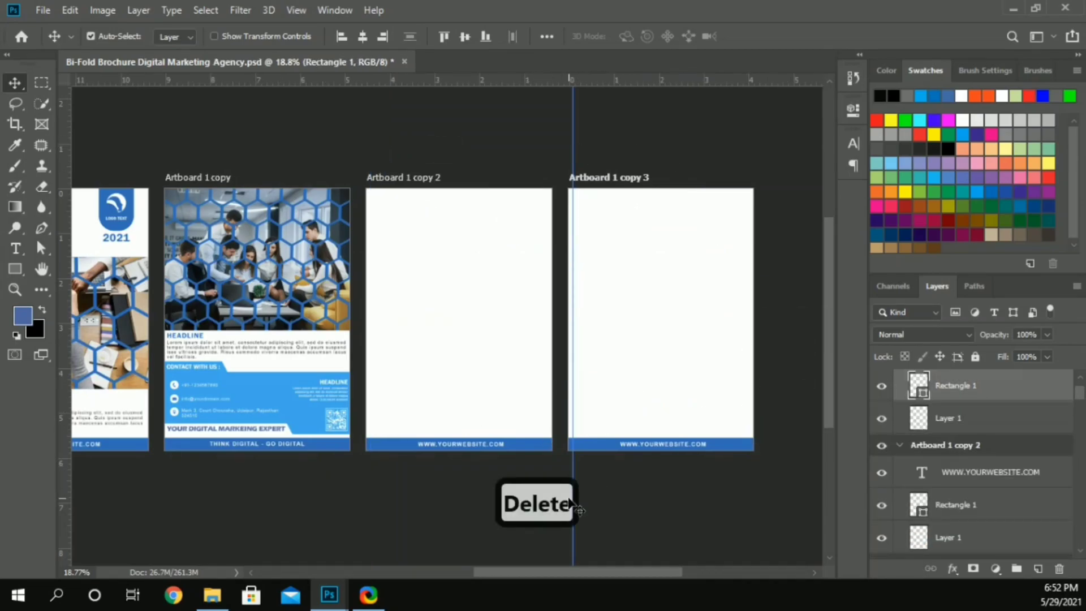
Step: Rename the Artboard 1 copy 2 artboard as Page 1
left_click(424, 347)
key("ctrl+0")
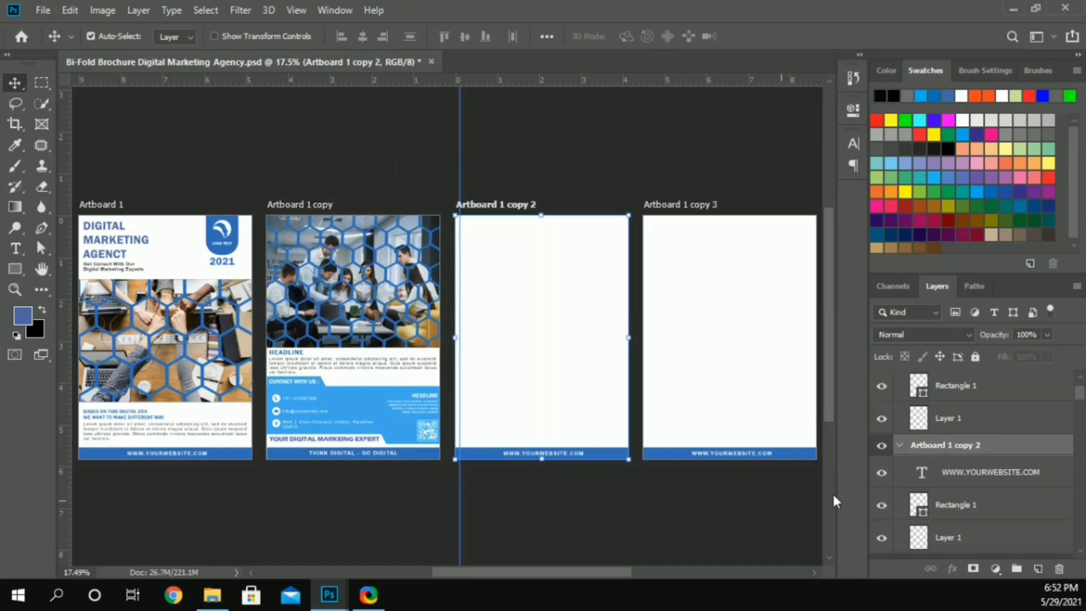
type("pAGE 1")
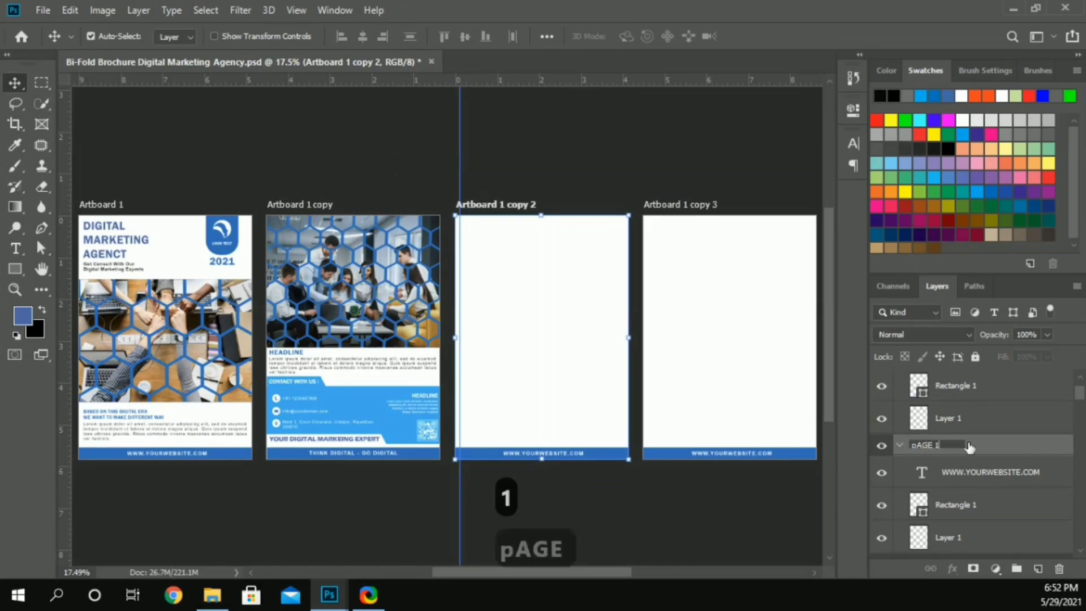
key("Return")
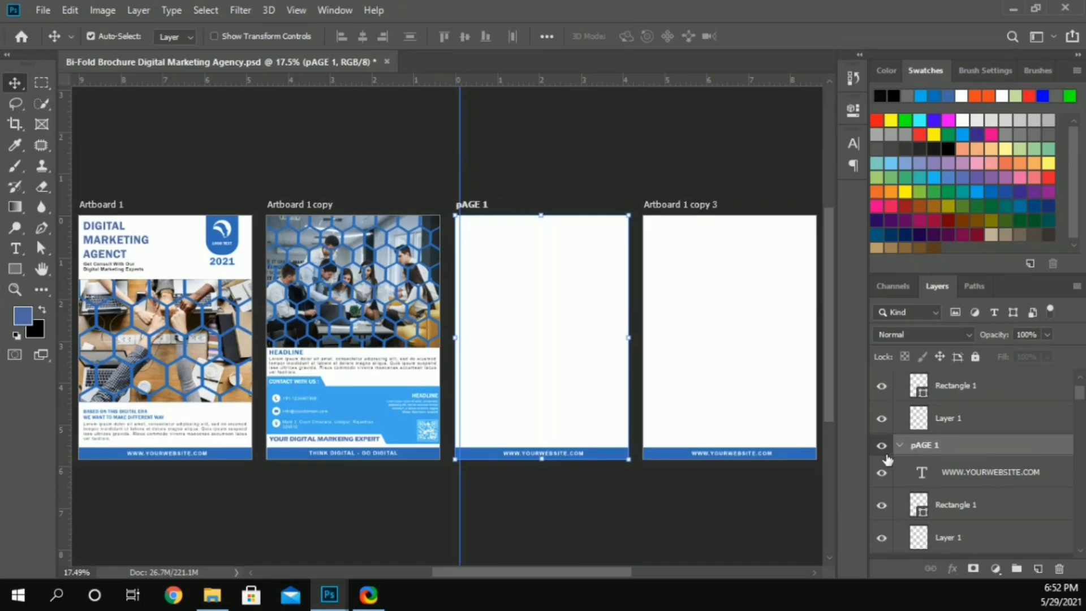
key("Caps_Lock")
type("Page 1")
key("Return")
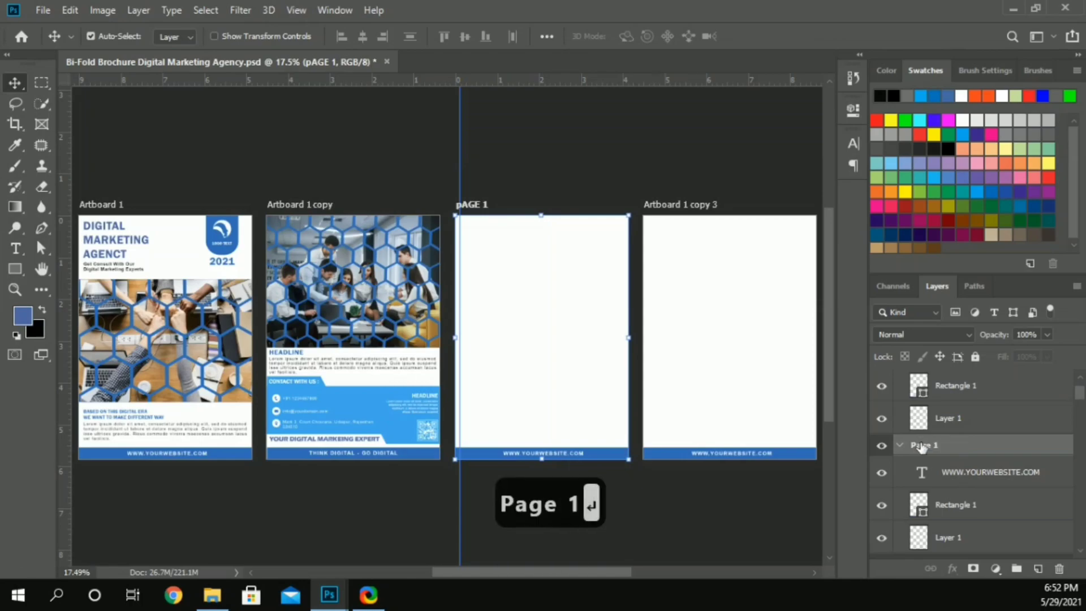
Step: Rename the Artboard 1 copy 3 artboard as Page 2
left_click(798, 330)
double_click(931, 382)
type("P")
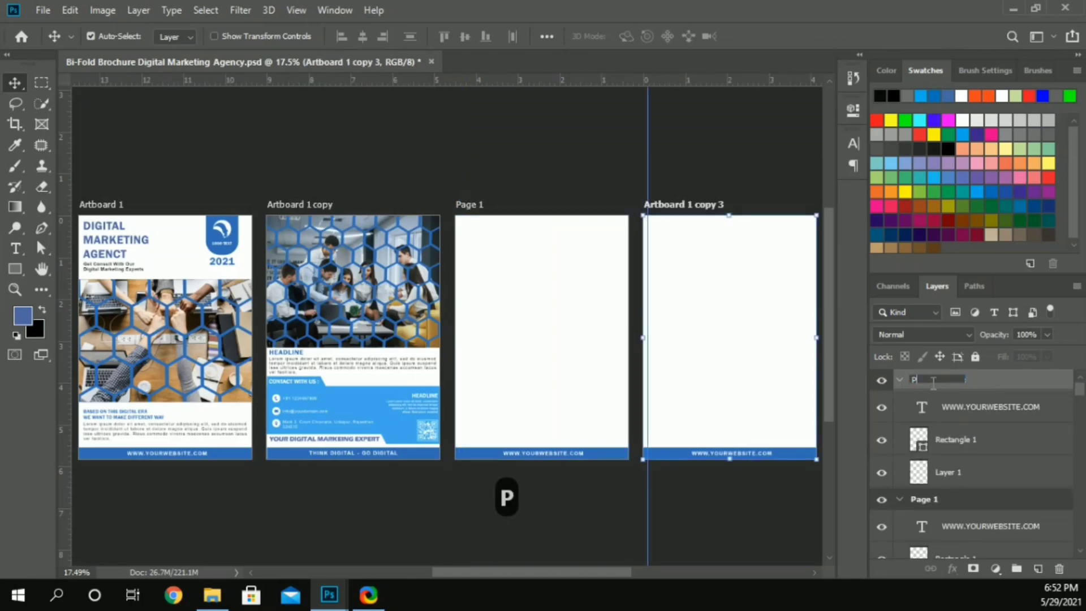
type("age 2")
key("Return")
Step: Place the digital-marketing-with-icons-business-people image from the Downloads folder in the upper part of Page 1
left_click(504, 273)
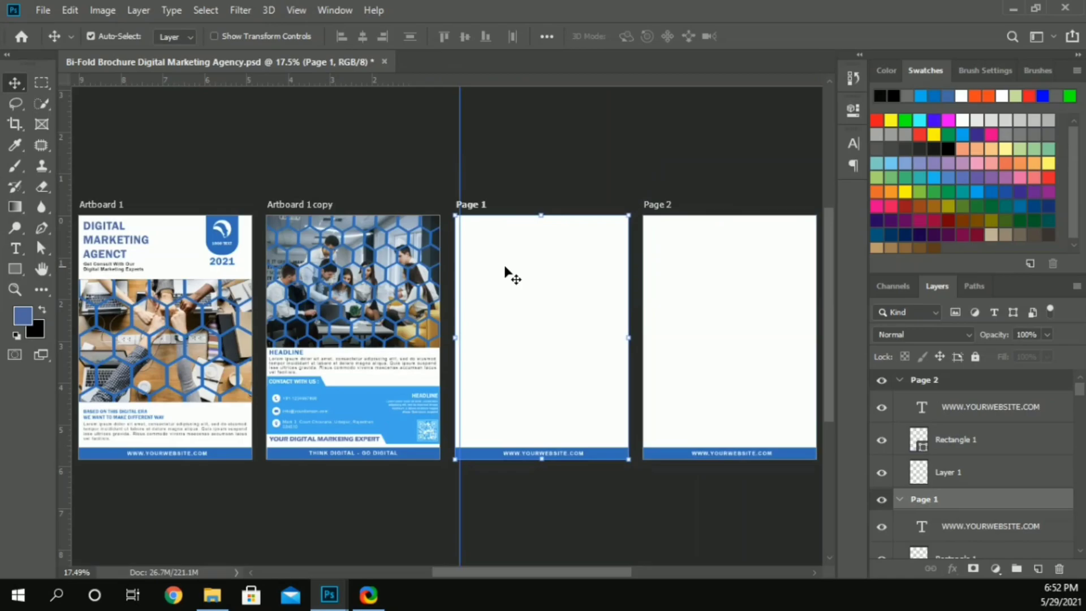
scroll(516, 260, "up", 3, "alt")
scroll(441, 322, "down", 1)
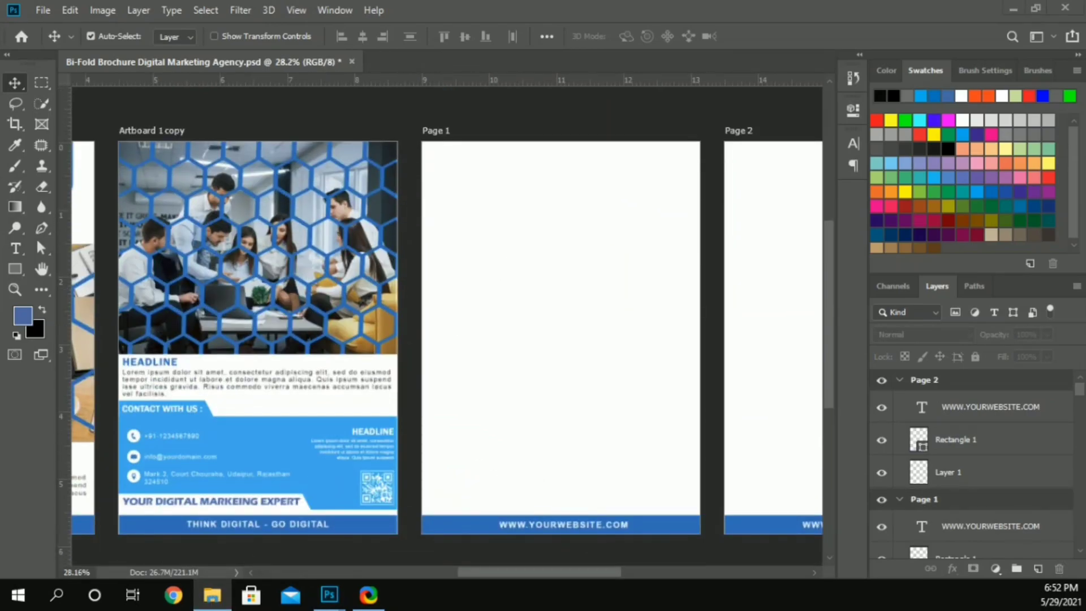
left_click(212, 595)
scroll(552, 327, "down", 5)
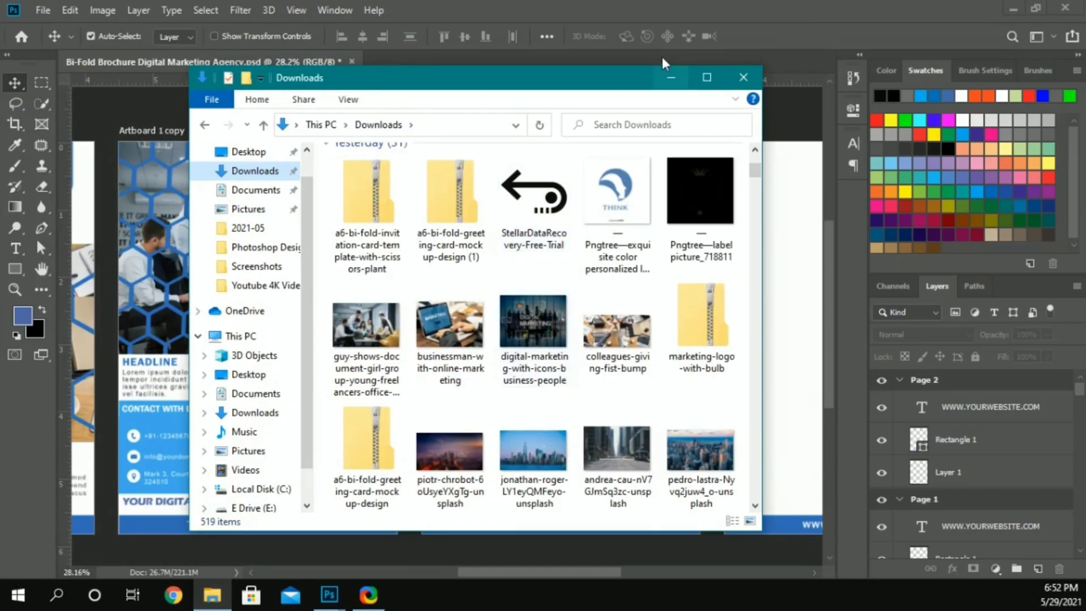
left_click_drag(664, 77, 960, 106)
left_click_drag(827, 348, 472, 281)
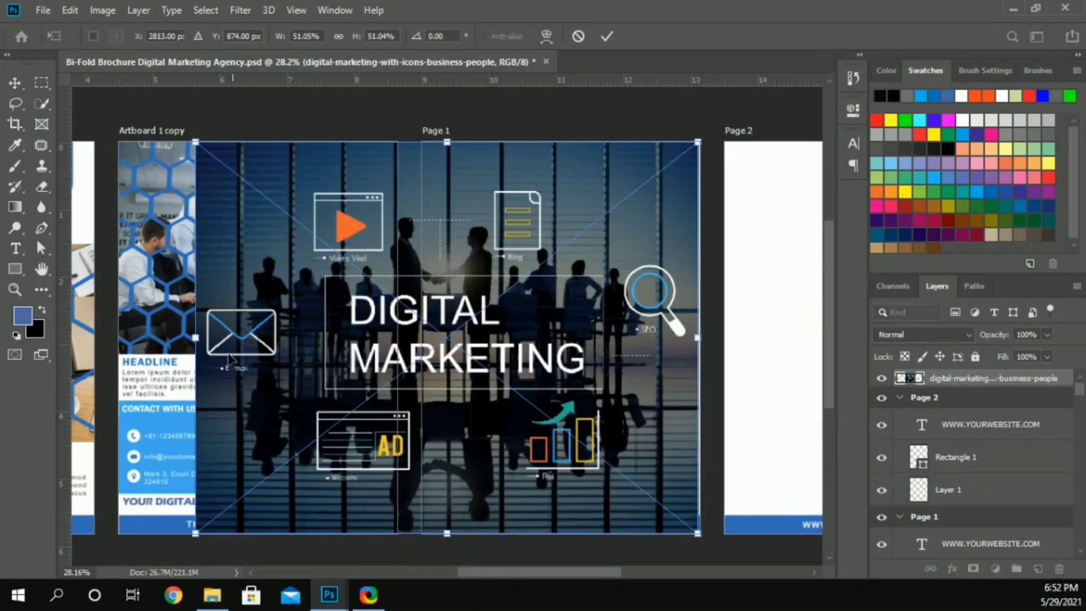
left_click_drag(196, 337, 499, 337)
left_click_drag(604, 355, 610, 240)
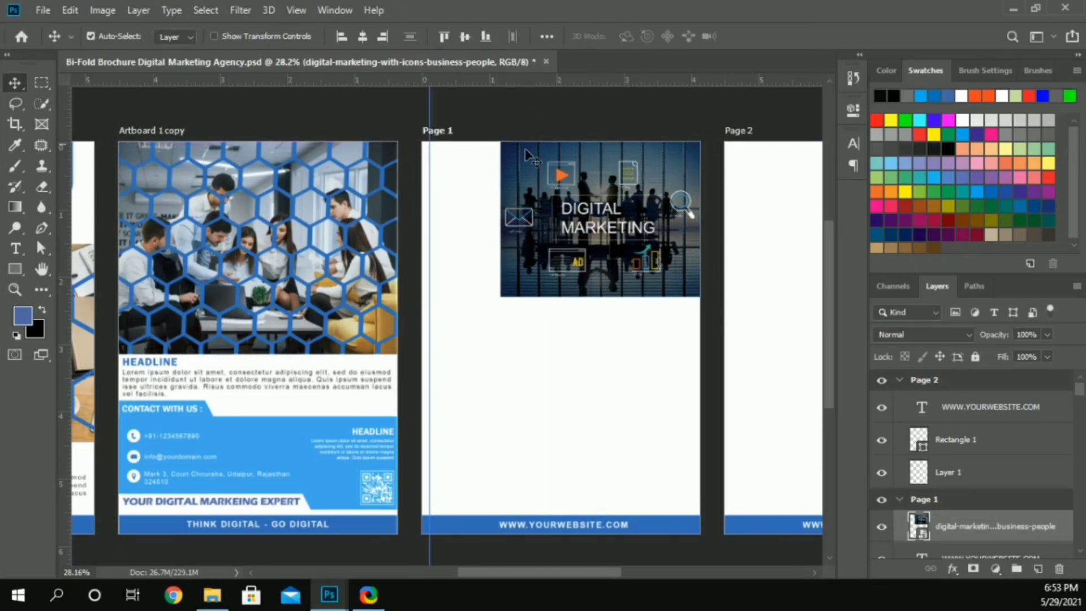
Step: Scale the digital marketing image to 17.14% and align it flush with Page 1's top-right corner
key("ctrl+t")
left_click_drag(500, 218, 530, 228)
scroll(530, 227, "up", 2)
key("shift")
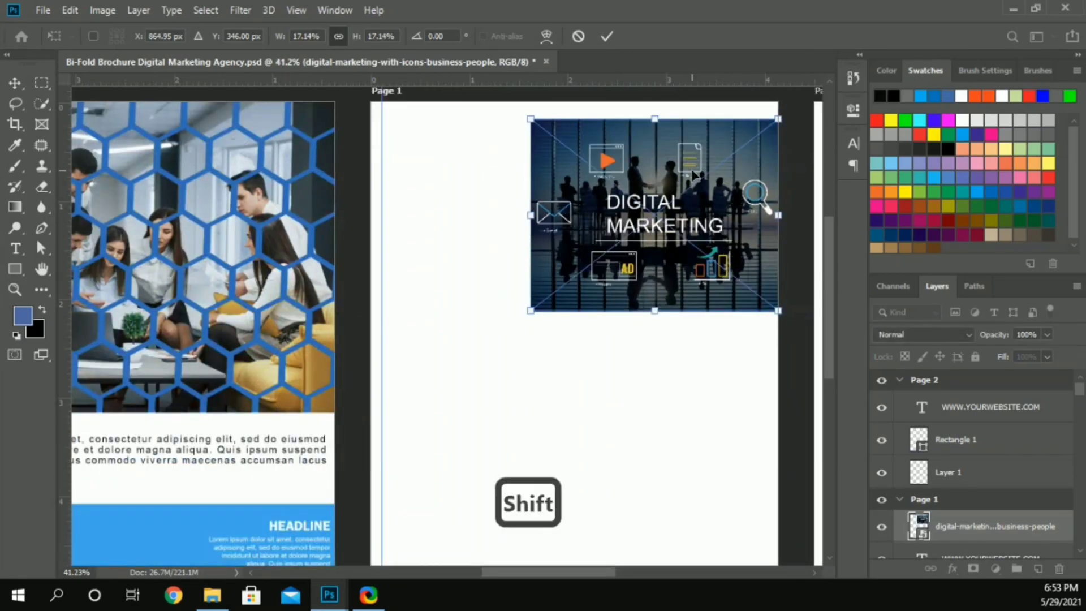
left_click_drag(693, 173, 689, 149)
key("shift+Up")
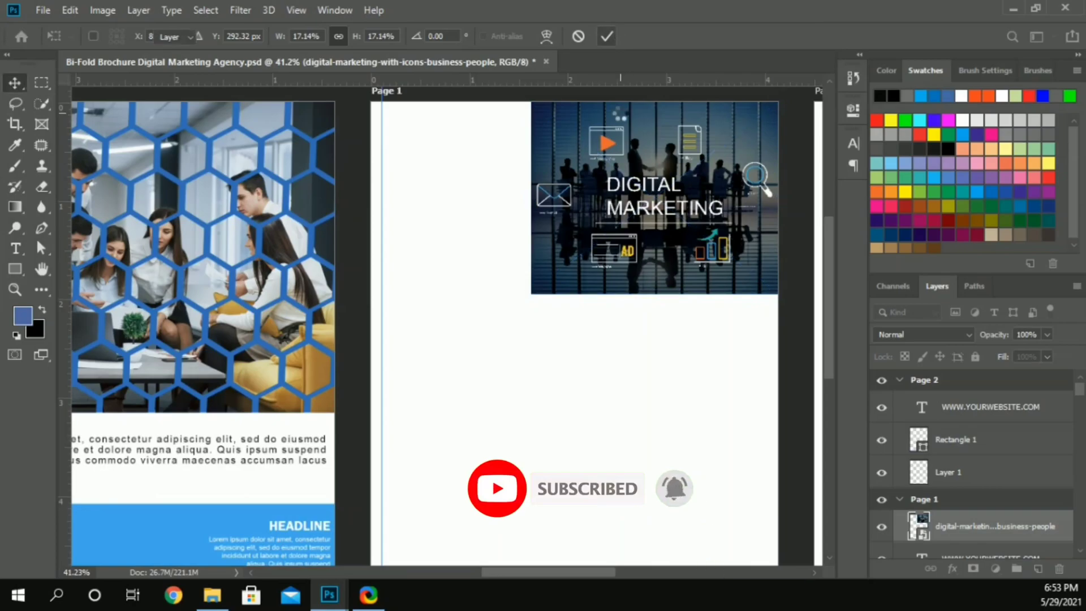
key("Return")
Step: Draw a blue hexagon with the Polygon tool at the image's top-left corner and duplicate it into a row along the top edge
left_click_drag(497, 571, 523, 563)
scroll(468, 472, "up", 1)
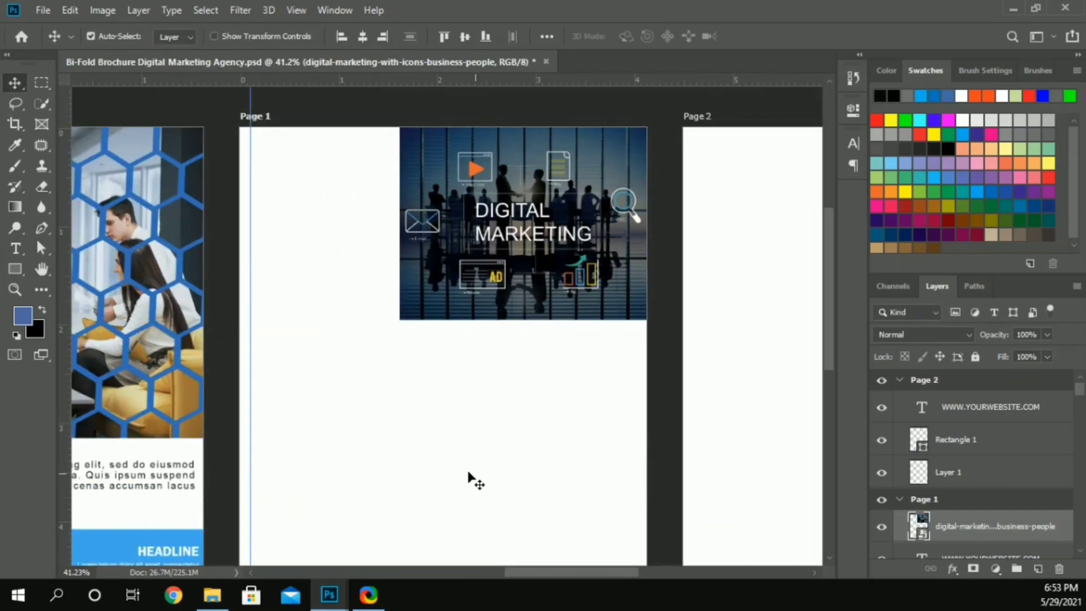
right_click(16, 273)
left_click(71, 311)
mouse_move(412, 149)
left_mouse_down()
mouse_move(427, 134)
mouse_move(391, 126)
mouse_move(391, 117)
left_mouse_up()
left_click(14, 84)
scroll(461, 153, "up", 2, "alt")
left_click_drag(394, 121, 727, 131, "alt+shift")
left_click(438, 129, "shift")
left_click(394, 128, "shift")
left_click(390, 128)
left_click(599, 129)
left_click(628, 130, "shift")
Step: Scale the digital marketing image down to 16.95%, keeping its top-right corner fixed
left_click(487, 185)
key("ctrl+t")
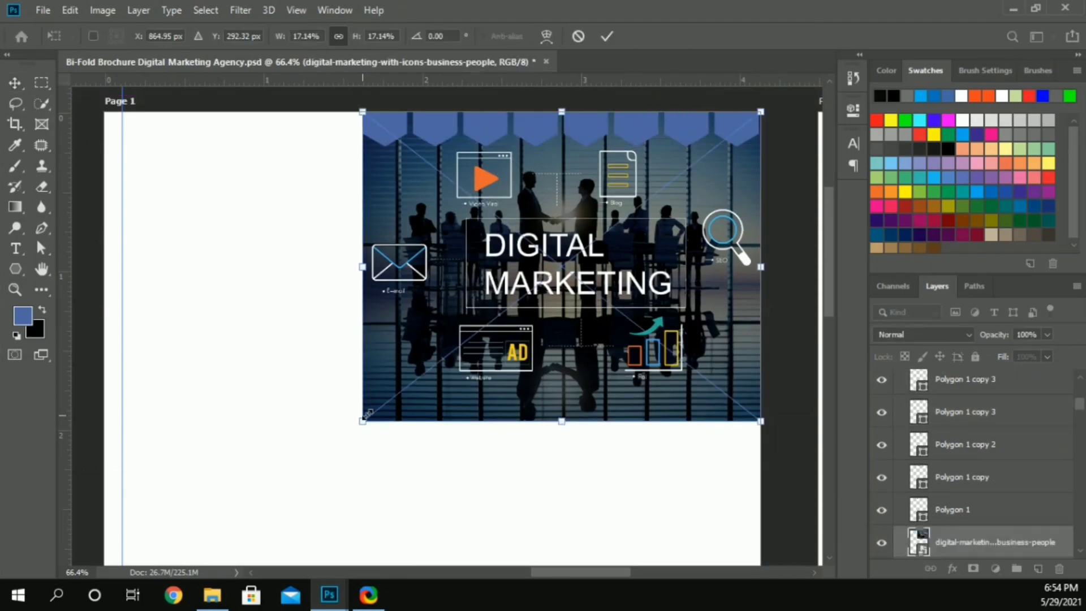
left_click_drag(366, 415, 367, 416)
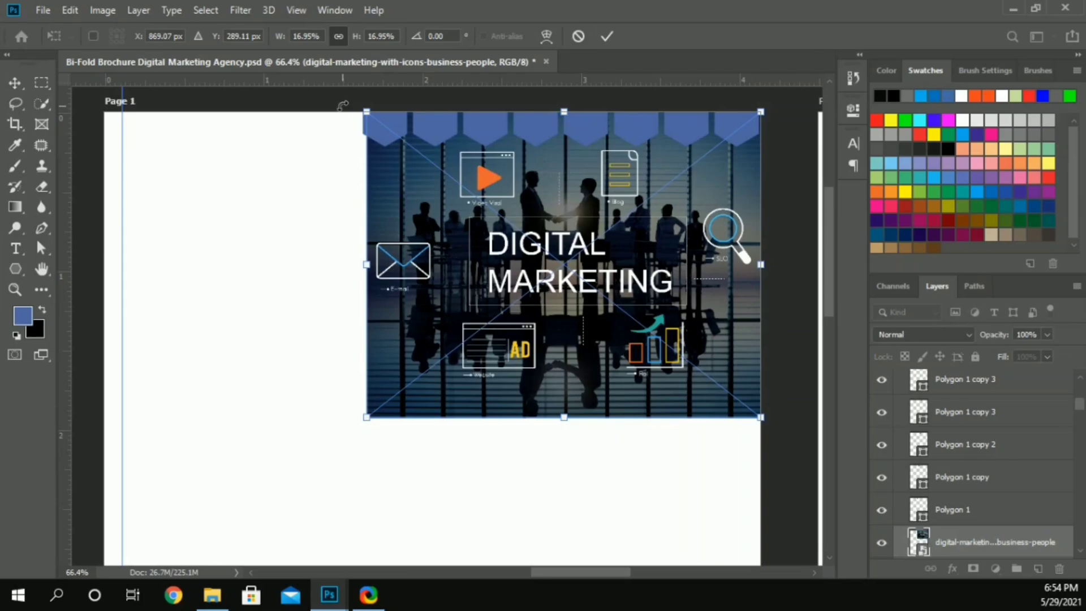
key("Return")
Step: Duplicate the row of hexagons as a staggered second row just beneath the first one
left_click(385, 126)
left_click(438, 124, "shift")
left_click(493, 122, "shift")
left_click(541, 121, "shift")
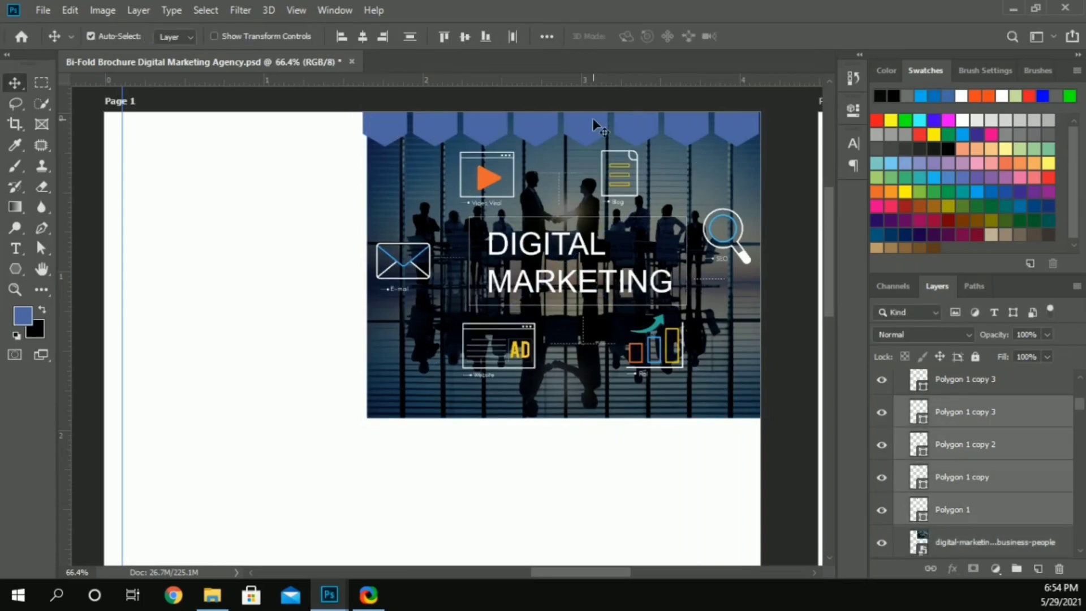
left_click(593, 121, "shift")
left_click_drag(716, 135, 732, 141)
left_click_drag(538, 142, 566, 175)
Step: Fine-tune the second hexagon row's position so that it nests evenly into the first row
scroll(518, 160, "up", 5)
left_click_drag(327, 198, 324, 182)
key("Up")
key("Up")
key("Up")
key("Up")
key("Down")
left_click(144, 235)
left_click_drag(304, 173, 158, 233)
left_click(279, 171)
left_click(158, 231)
scroll(236, 224, "down", 6)
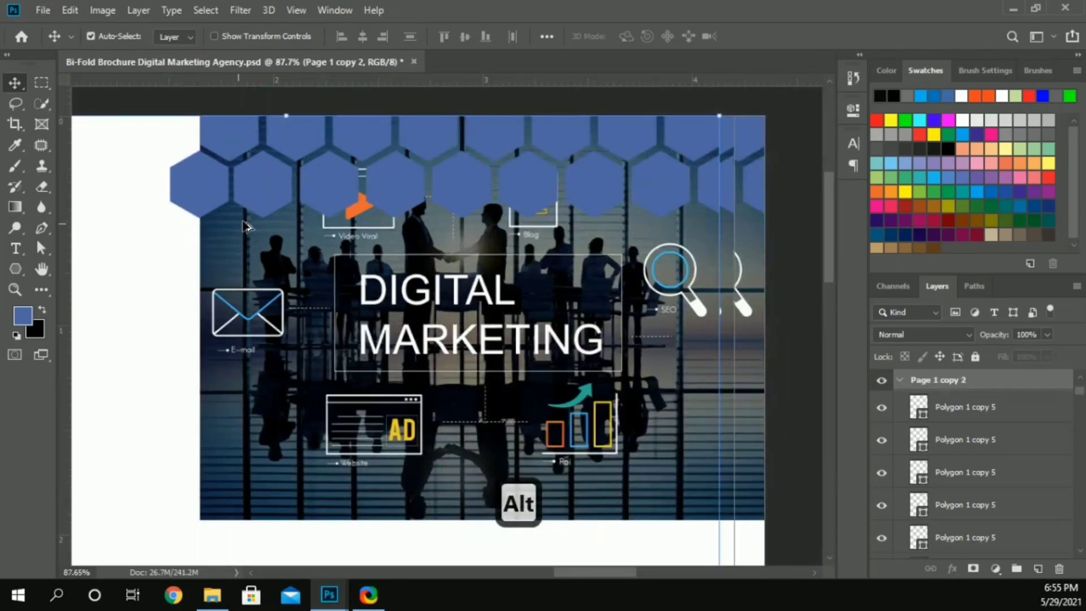
mouse_move(186, 115)
left_mouse_down()
mouse_move(437, 192)
mouse_move(189, 130)
left_mouse_up()
scroll(208, 163, "up", 10)
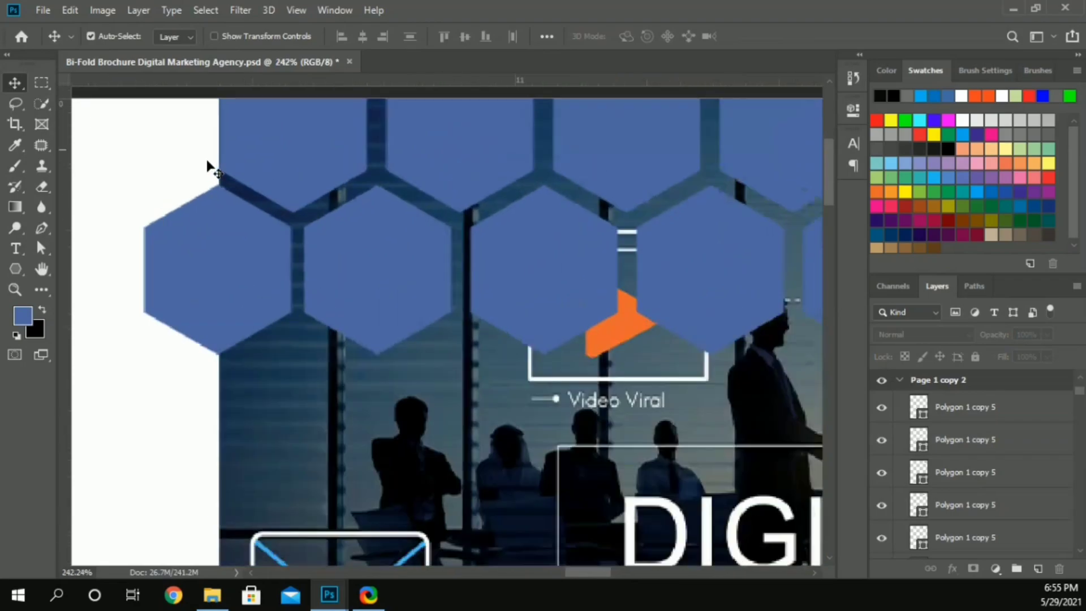
scroll(249, 159, "down", 8)
left_click(317, 317)
key("Right")
scroll(321, 325, "down", 2)
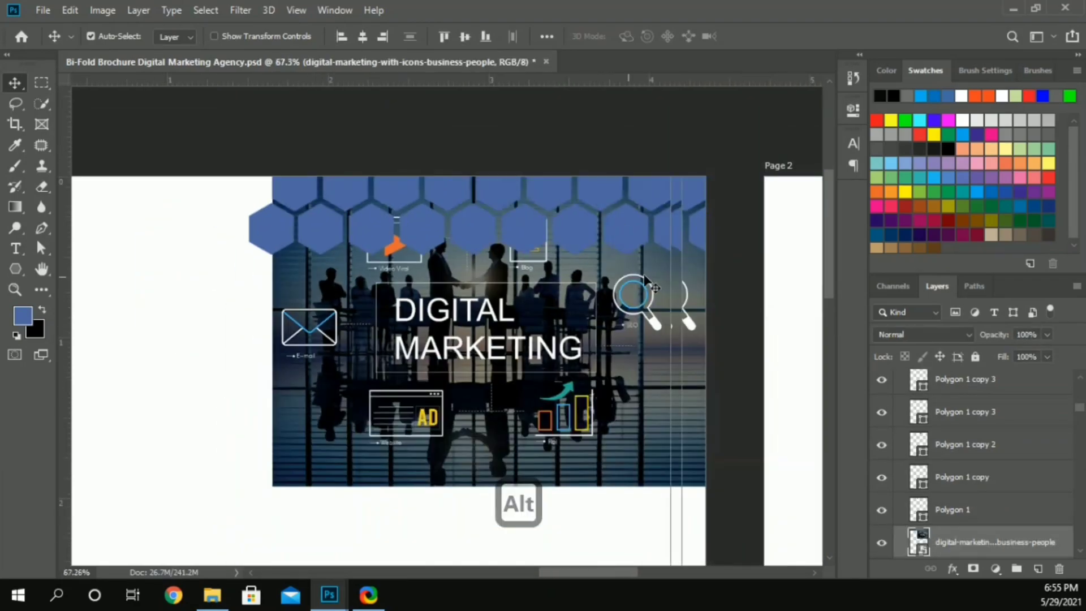
scroll(453, 277, "down", 2)
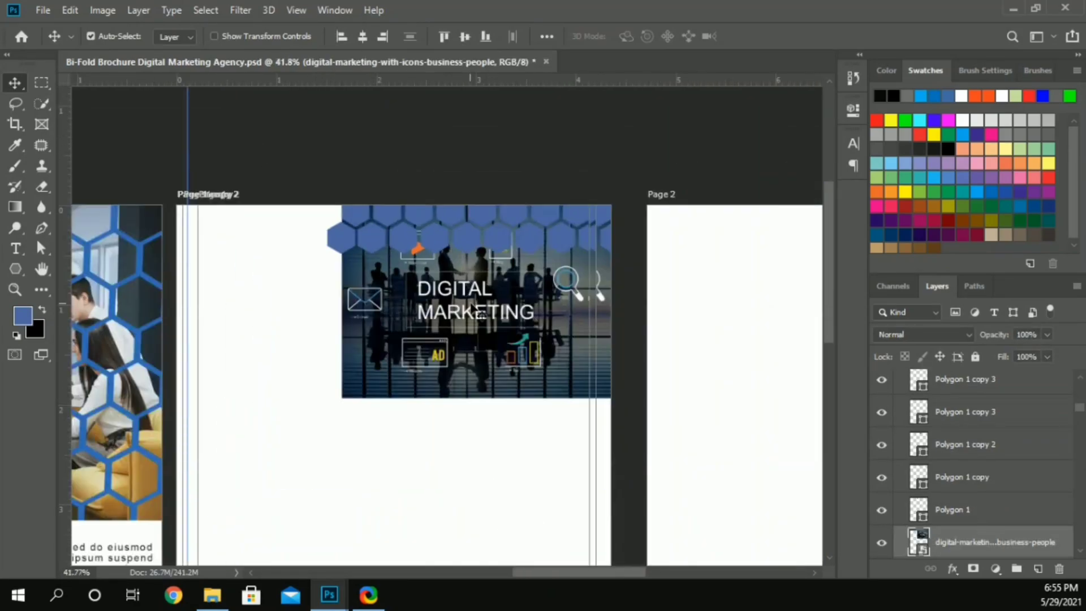
key("ctrl+z")
key("ctrl+z")
key("ctrl+z")
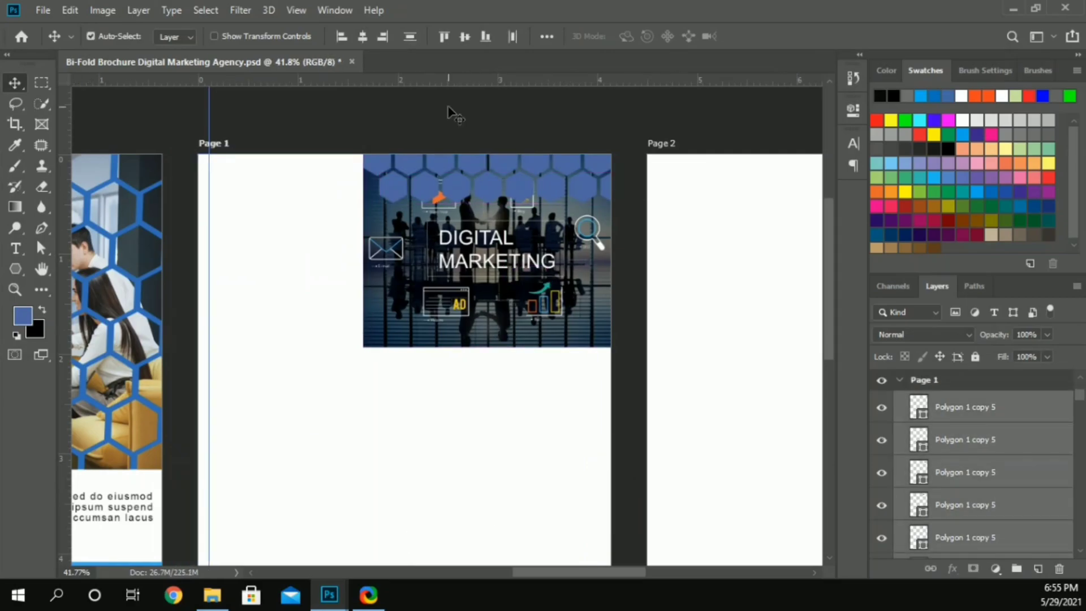
Step: Complete the second row with a hexagon at its left end and duplicate the rows downward until hexagons cover the whole image
left_click_drag(396, 188, 612, 191)
scroll(552, 185, "up", 4)
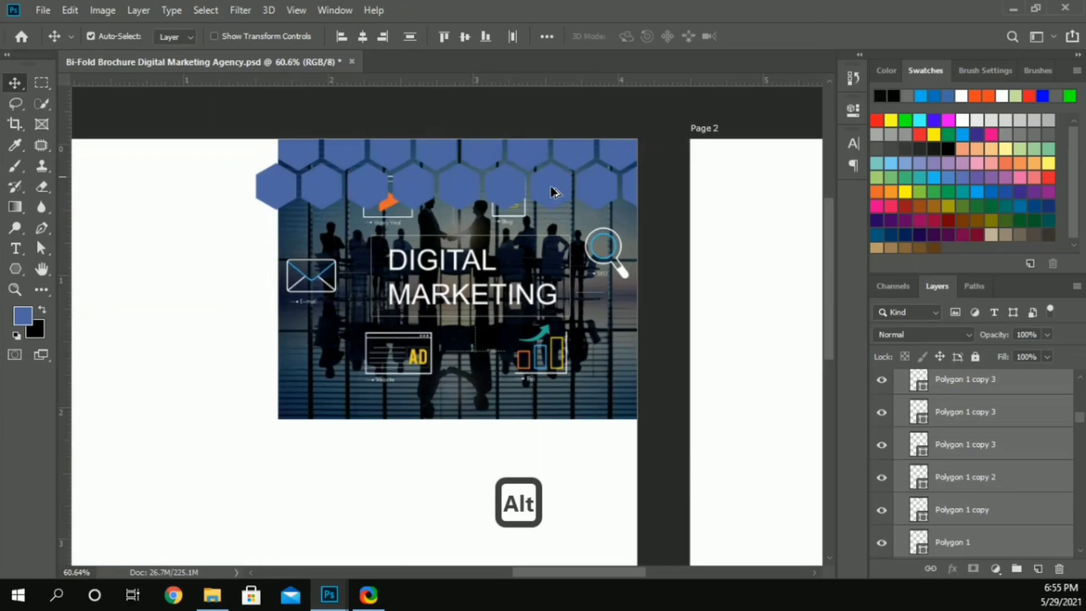
left_click_drag(537, 202, 492, 310)
left_click_drag(373, 249, 396, 363)
left_click_drag(383, 403, 369, 517)
scroll(138, 192, "down", 3)
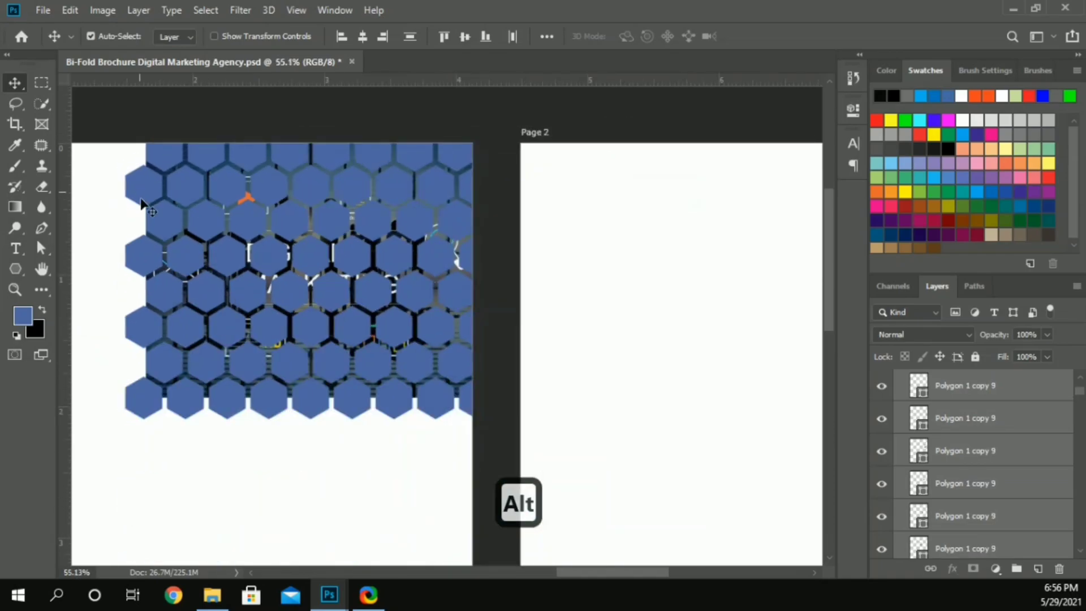
scroll(141, 208, "left", 3)
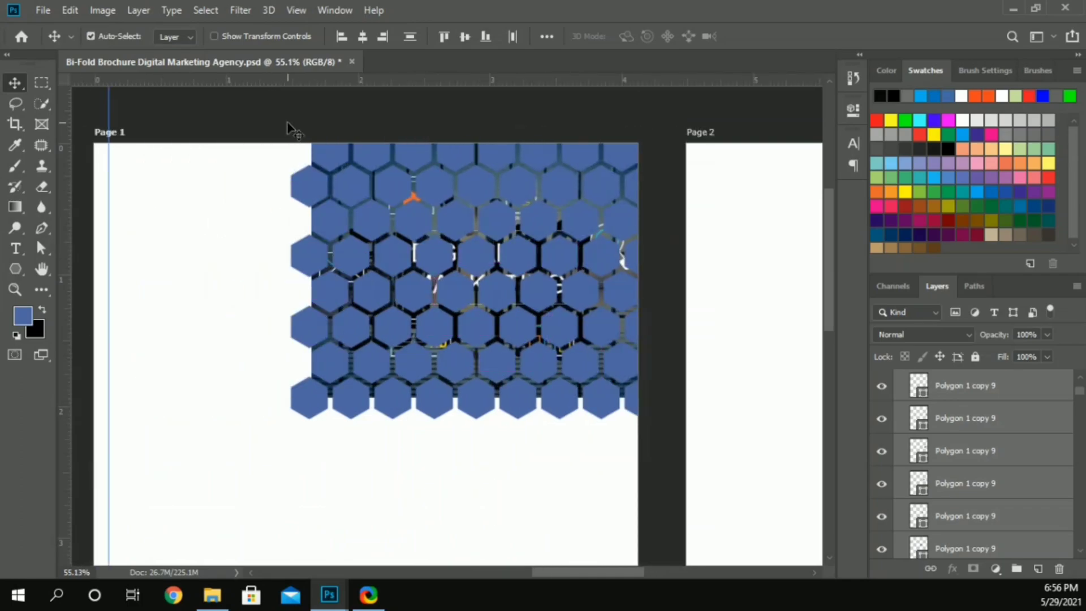
left_click(288, 128)
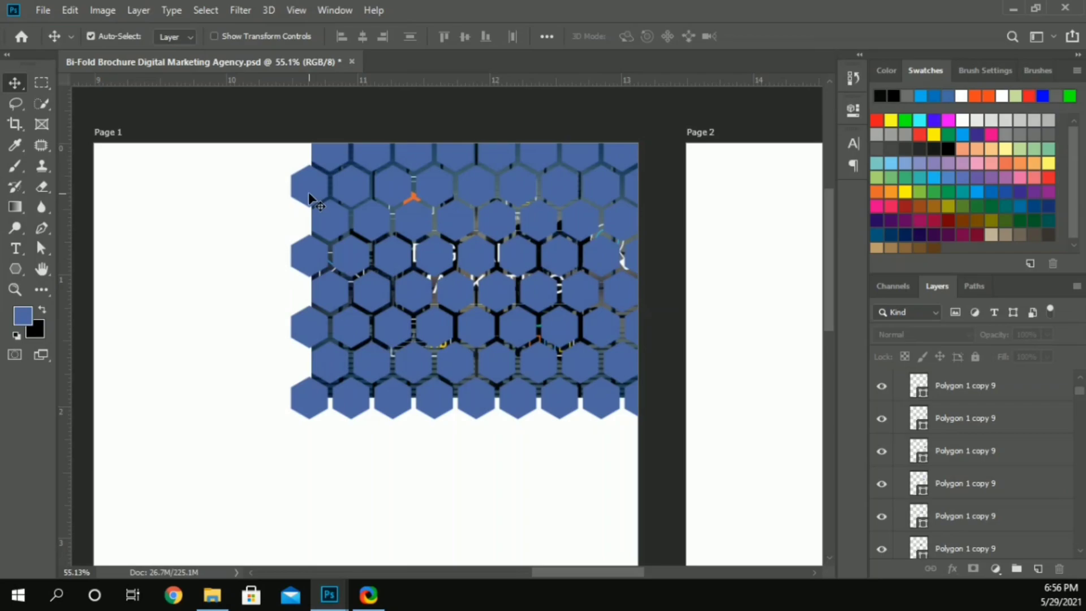
Step: Delete the hexagons over the image's lower-left area so that the pattern's left side forms a diagonal edge
left_click(307, 192)
key("Delete")
key("Delete")
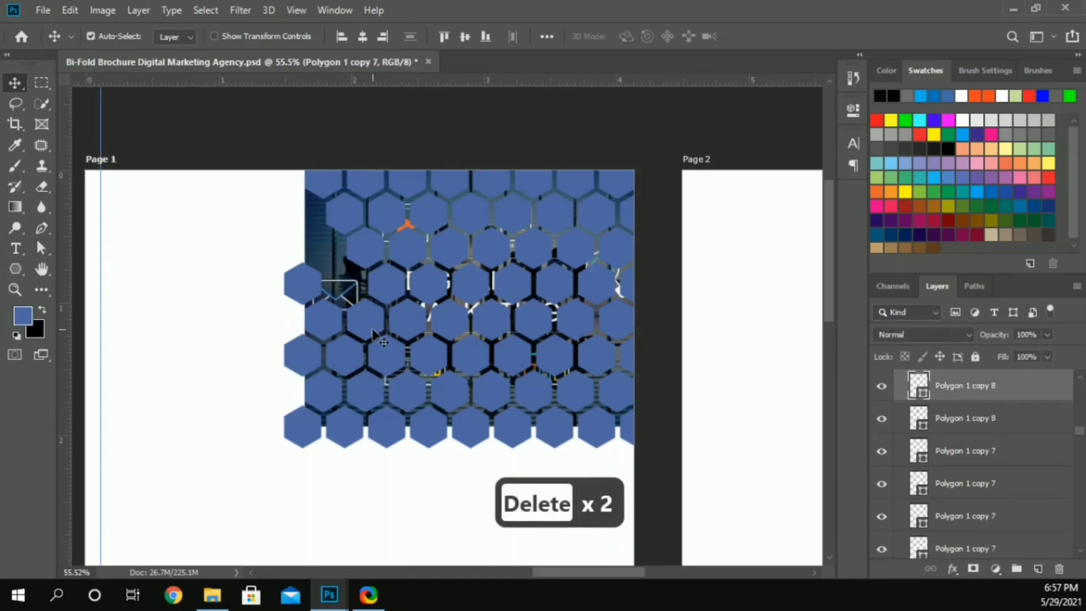
left_click(373, 331)
key("Delete")
key("Delete")
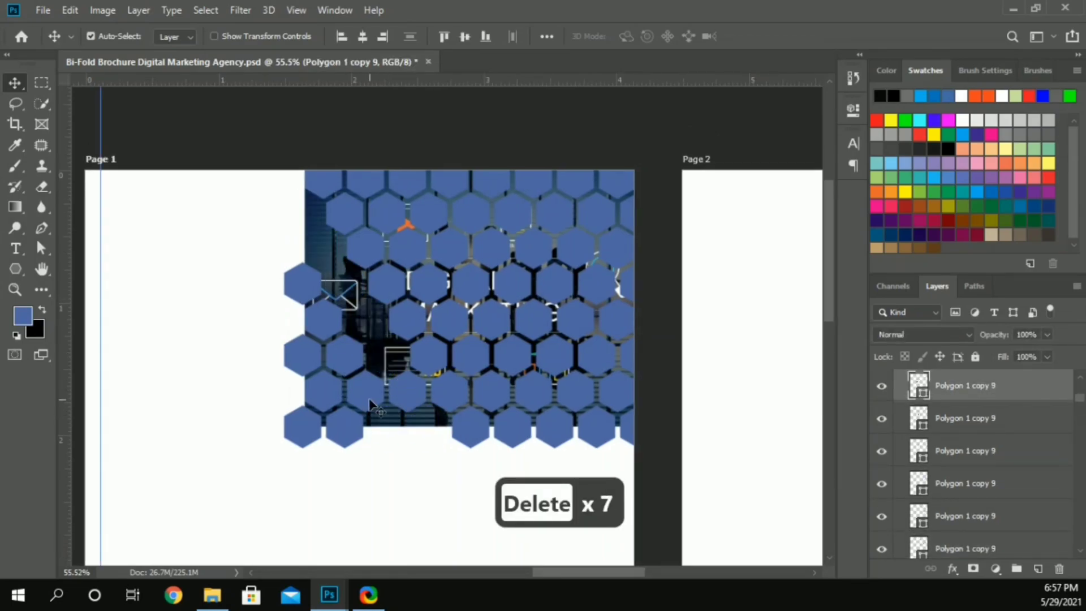
key("Delete")
left_click(349, 362)
key("Delete")
left_click(324, 324)
key("Delete")
left_click(306, 290)
key("Delete")
left_click(306, 361)
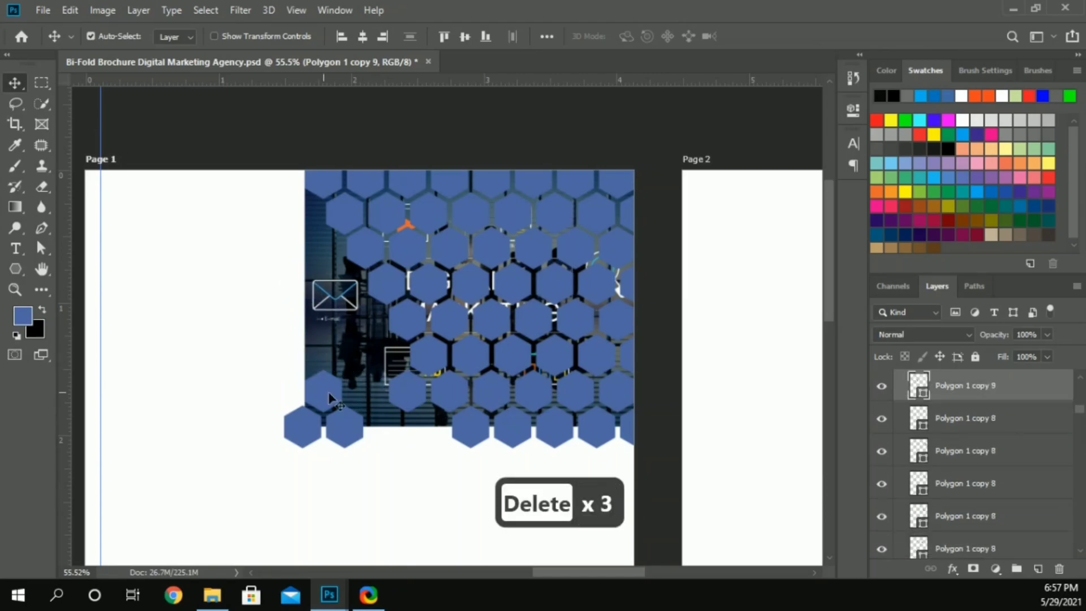
key("Delete")
left_click(345, 428)
key("Delete")
key("Delete")
left_click(409, 398)
key("Delete")
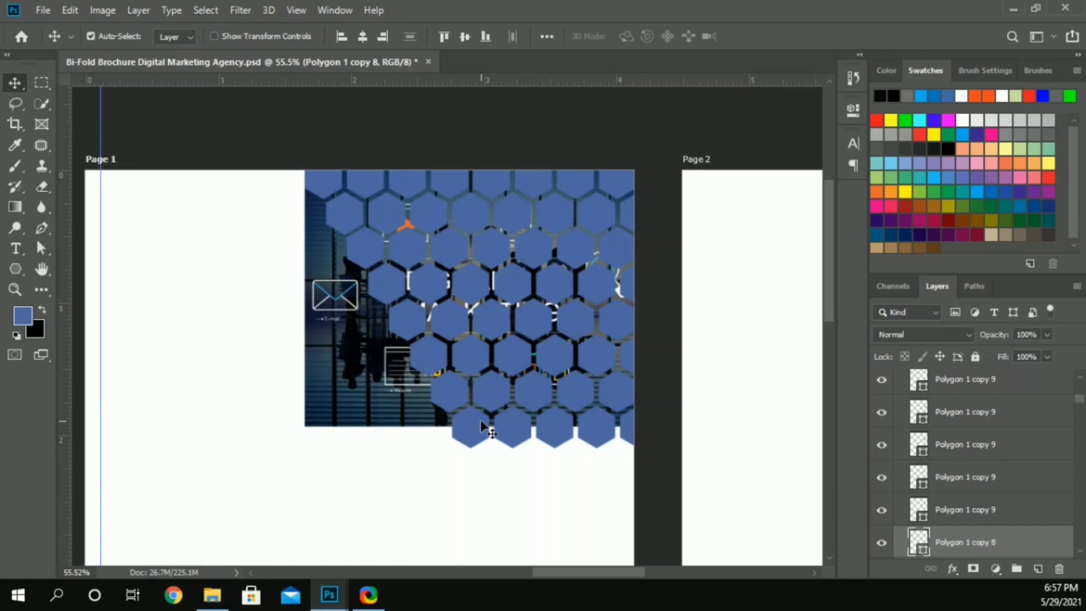
key("Delete")
left_click(514, 434)
key("Delete")
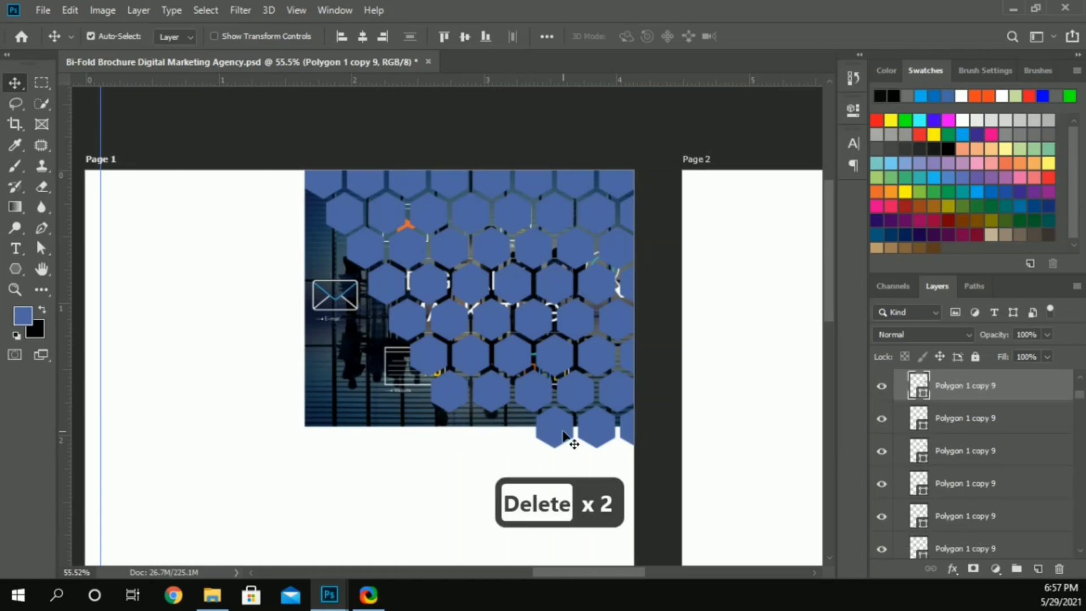
key("ctrl+z")
key("ctrl+z")
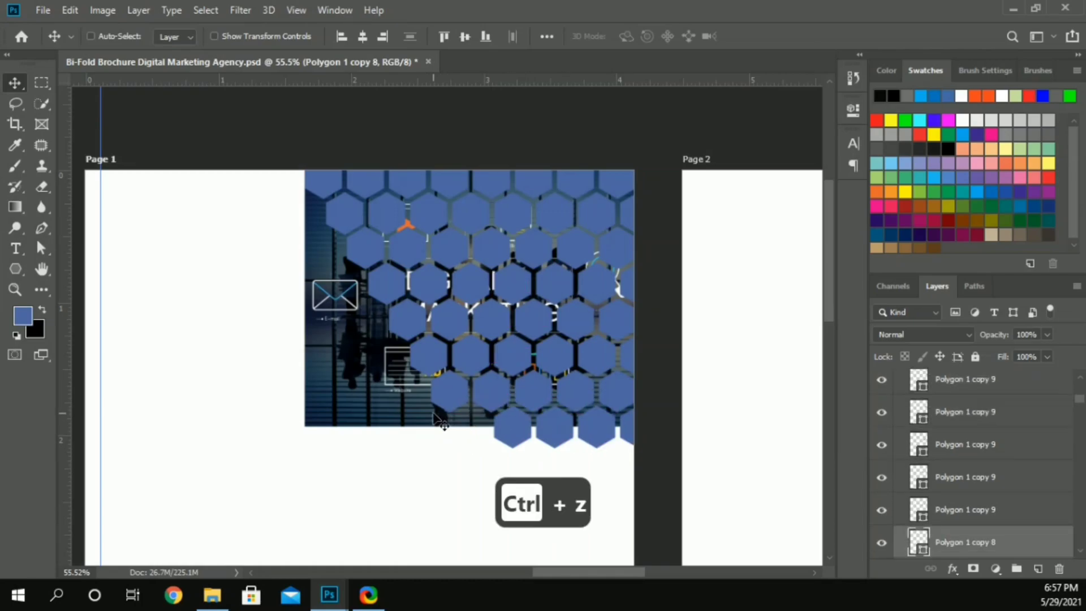
Step: Delete the entire lowest row of hexagons that extends below the image's lower edge on Page 1
scroll(348, 390, "down", 3)
scroll(348, 390, "down", 2)
scroll(395, 373, "up", 2)
left_click_drag(423, 356, 557, 334)
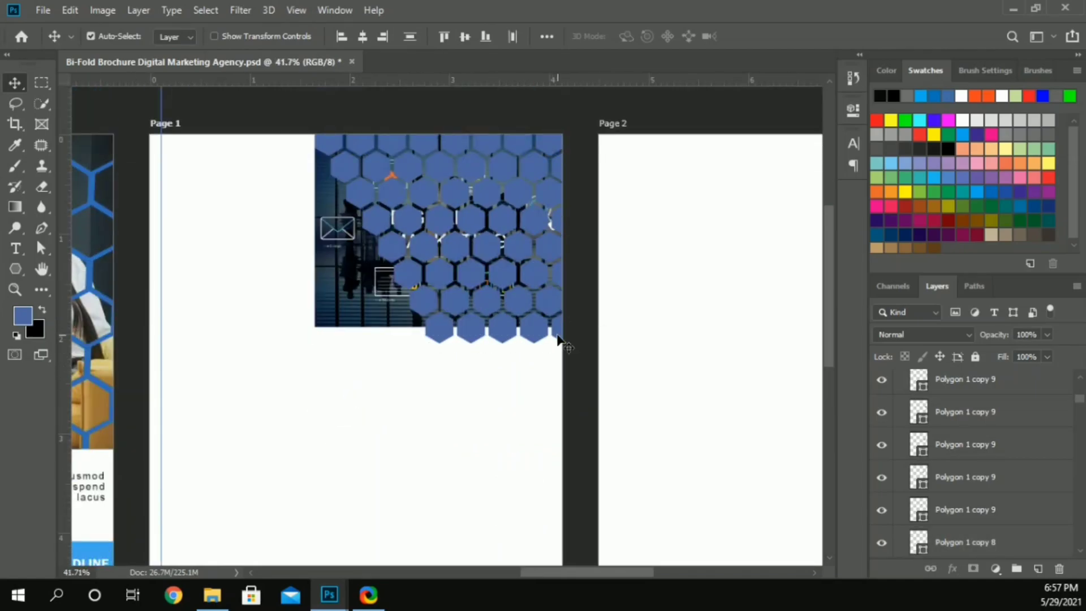
key("Delete")
Step: Select all the remaining hexagon layers on Page 1 and merge them into a single shape
left_click(327, 148)
scroll(948, 469, "up", 12)
scroll(950, 463, "up", 5)
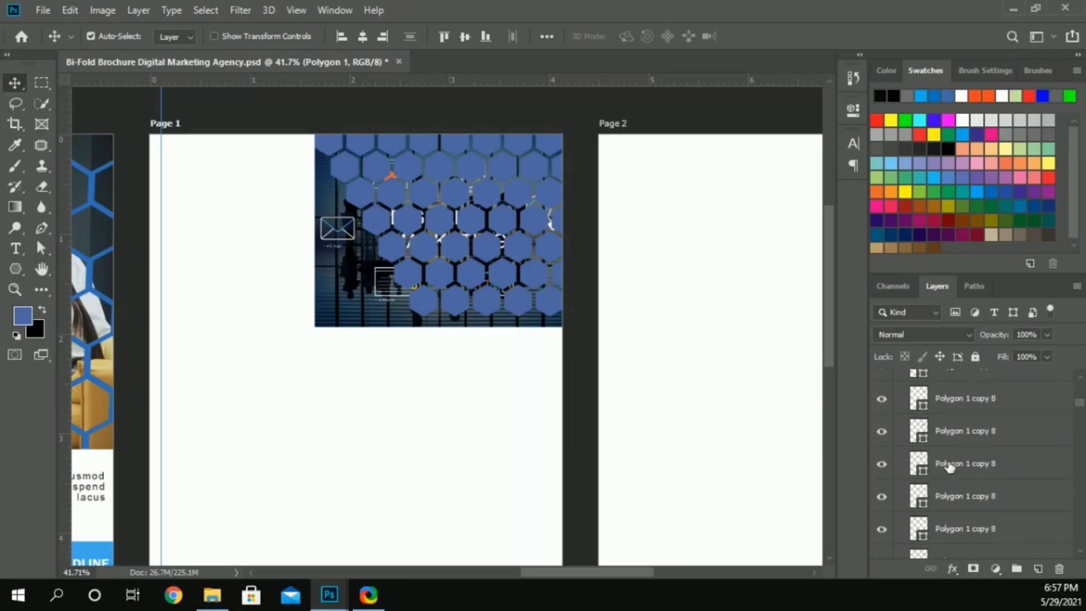
left_click(958, 447, "shift")
right_click(958, 446)
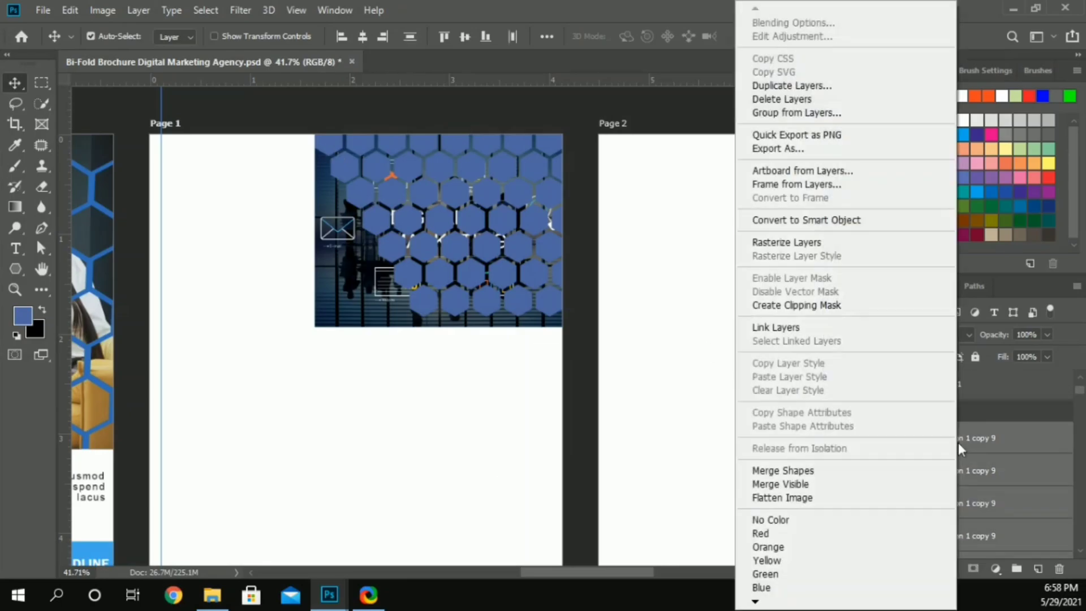
left_click(820, 476)
Step: Save the merged hexagon shape's path under the name "page 1 SHAPE"
left_click(974, 286)
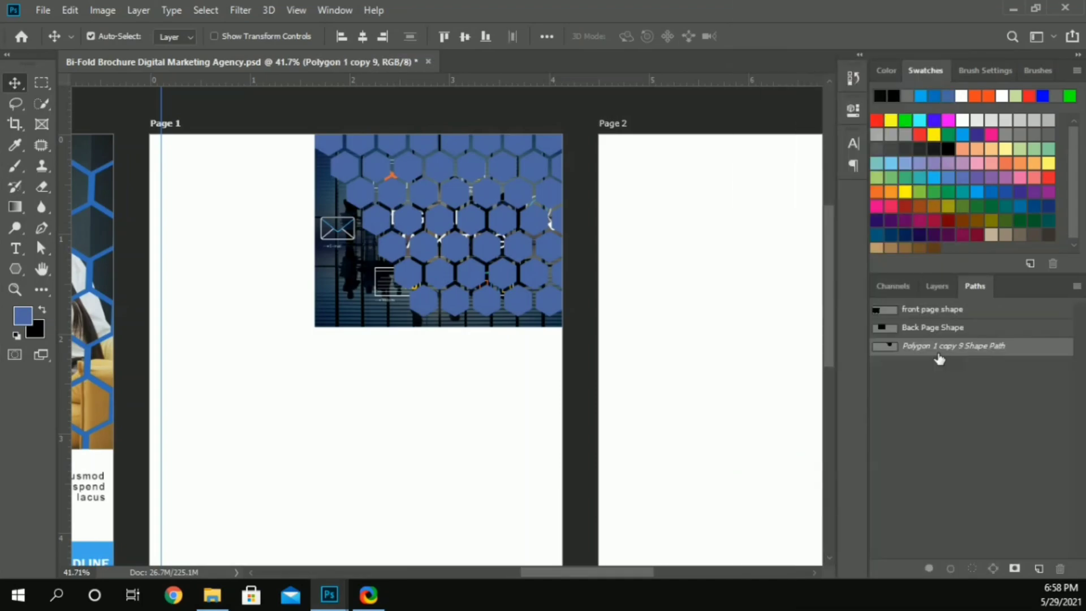
double_click(950, 346)
type("page 1 ahPW")
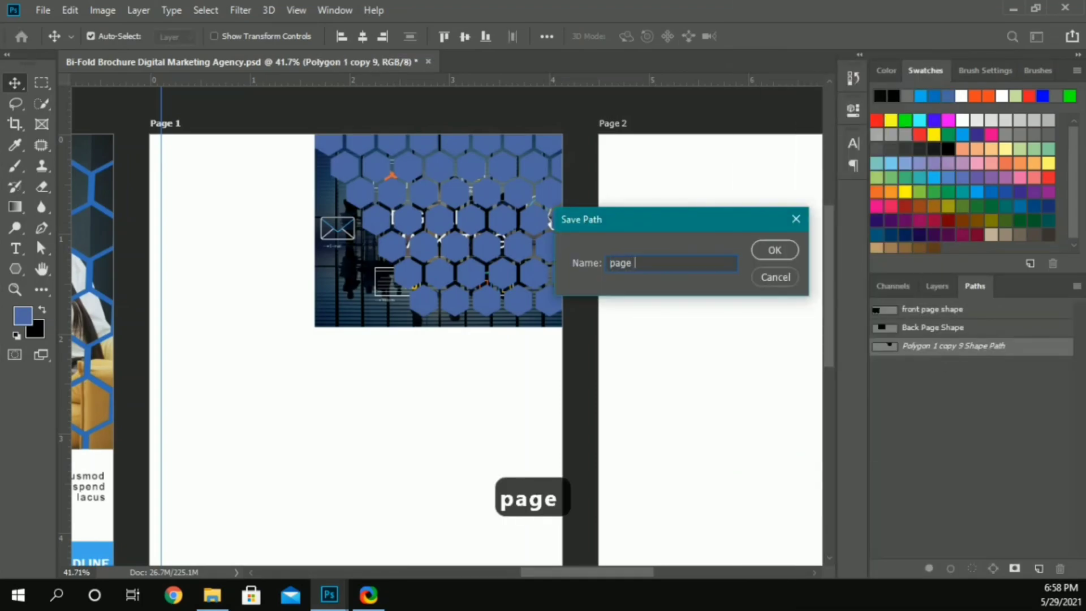
key("BackSpace")
key("BackSpace")
key("BackSpace")
key("BackSpace")
type("S")
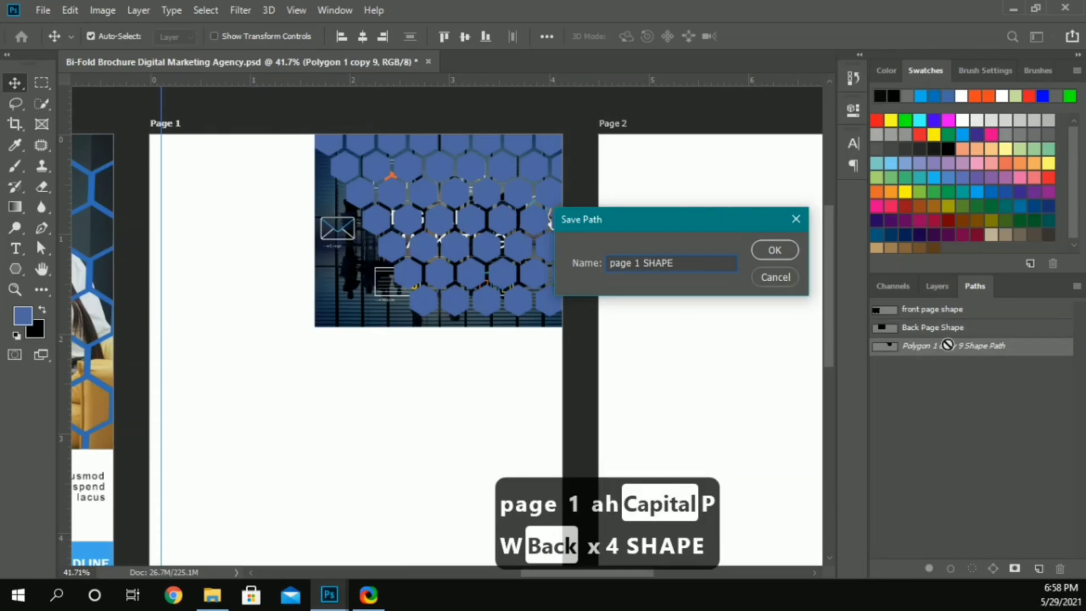
type("HAPE")
key("Return")
Step: Load the hexagon path as a selection and copy that area of the digital marketing image to a new layer
left_click(953, 377)
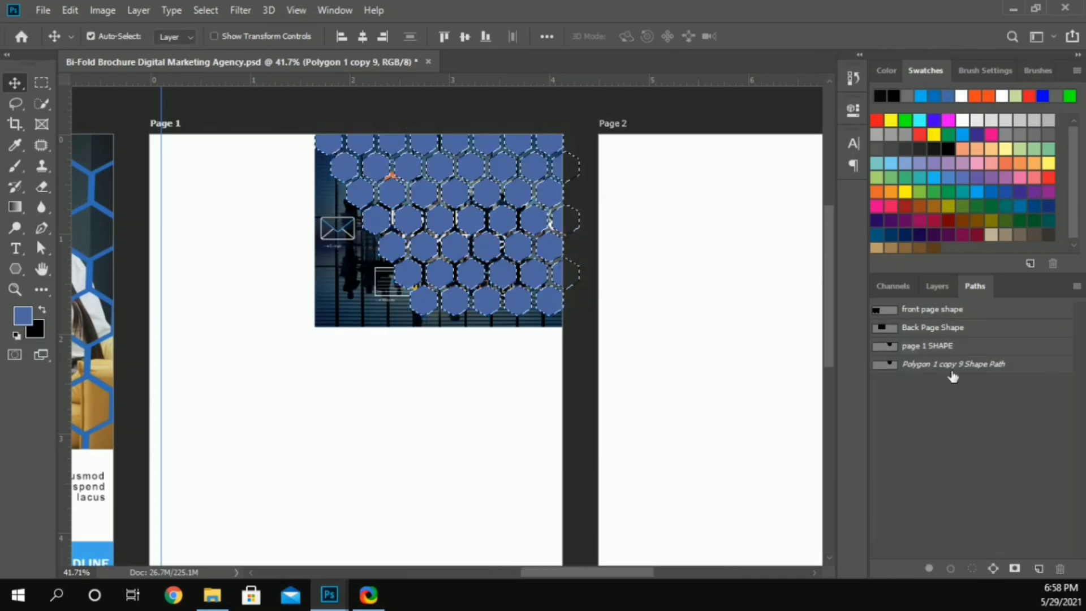
left_click(936, 283)
left_click(947, 474)
key("ctrl+j")
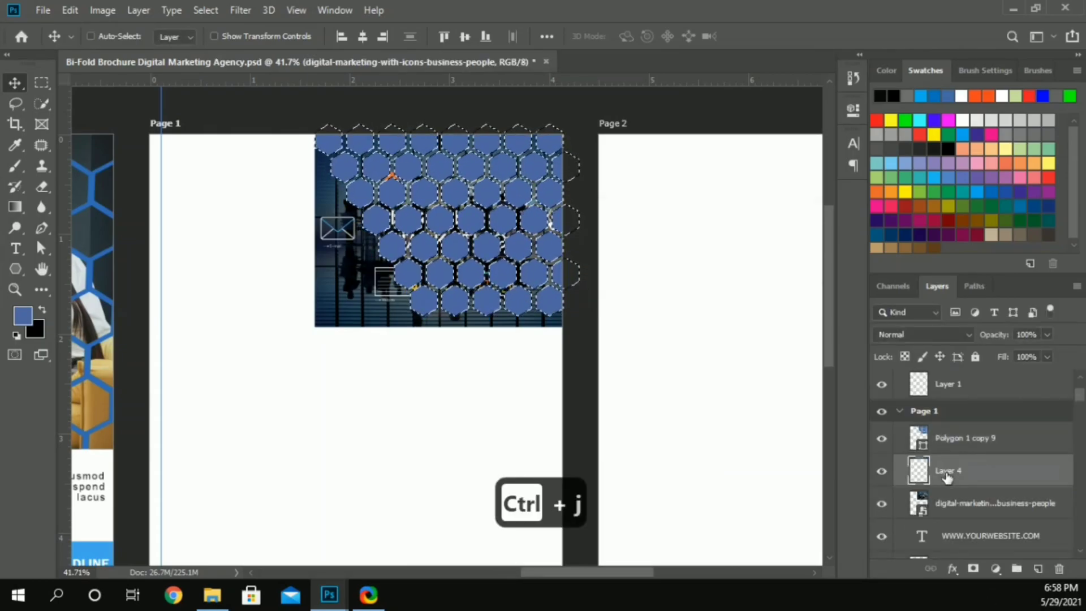
Step: Delete the merged hexagon shape layer and the original digital marketing image layer from Page 1
key("Delete")
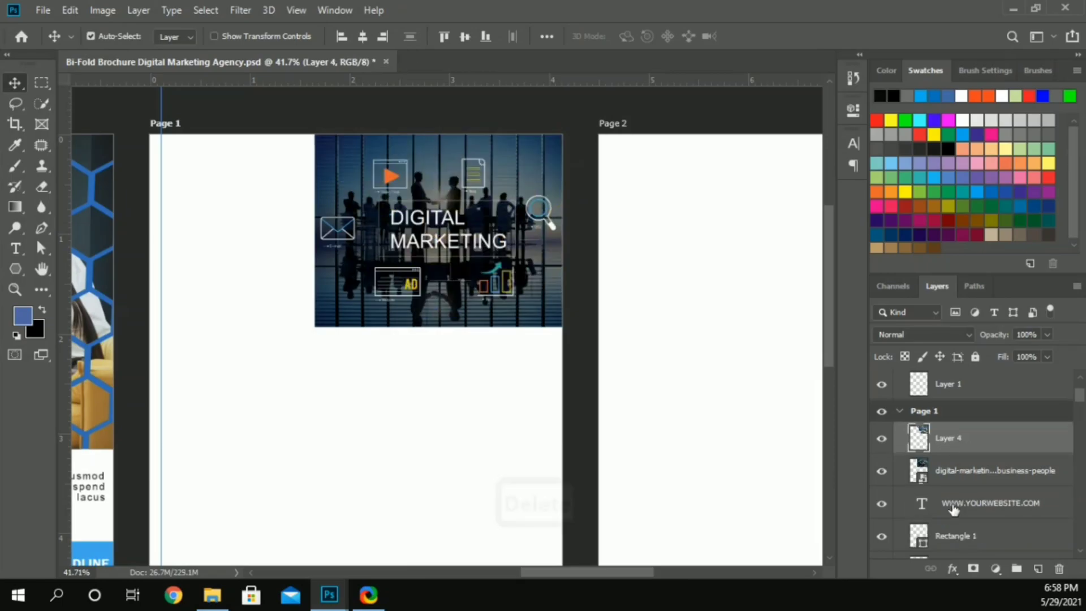
key("Delete")
left_click(421, 390, "ctrl")
Step: Copy the blue HEADLINE text from Artboard 1 copy to Page 1's upper-left corner and align it with the vertical guide
scroll(311, 194, "left", 10)
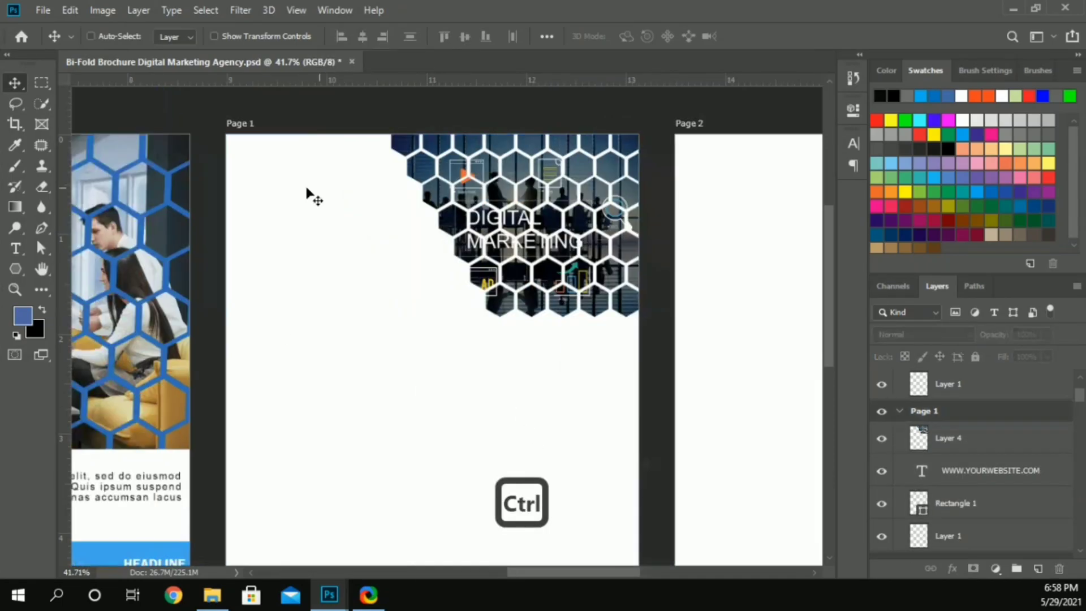
scroll(311, 194, "left", 5)
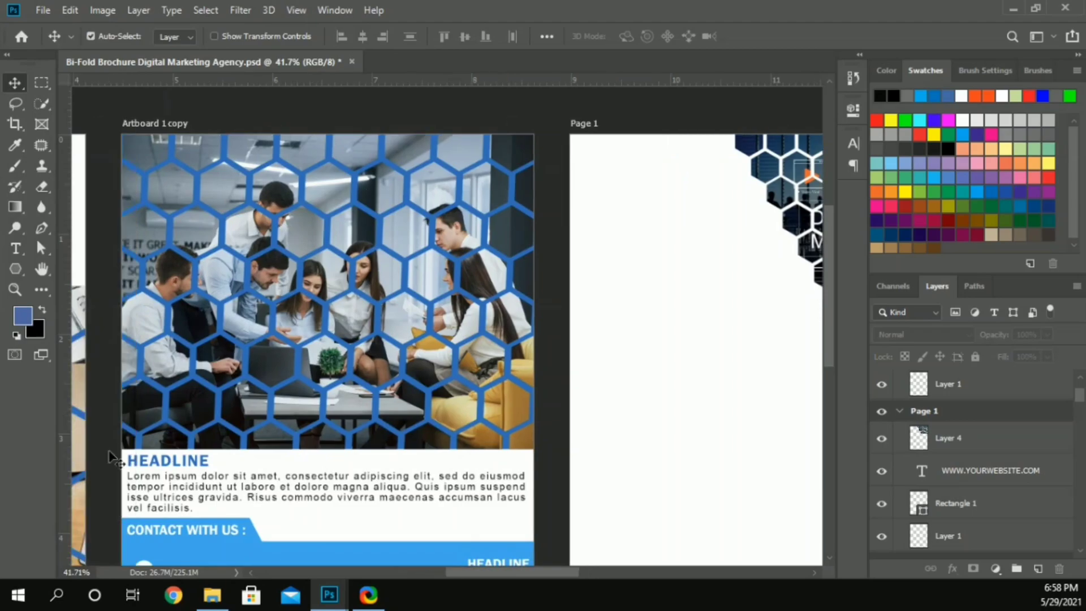
left_click_drag(176, 470, 626, 158)
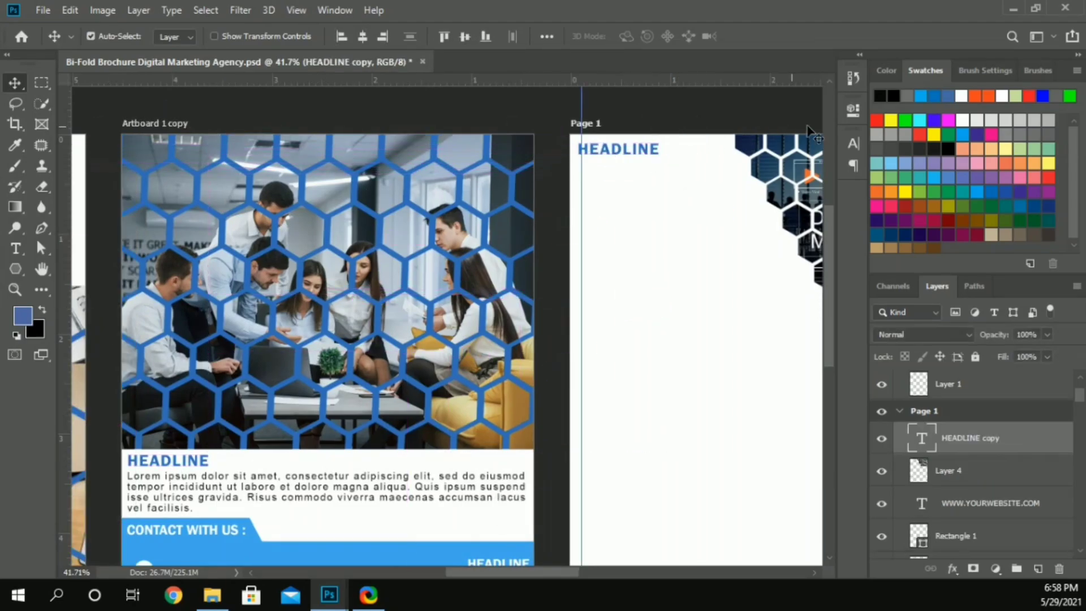
scroll(531, 187, "right", 15)
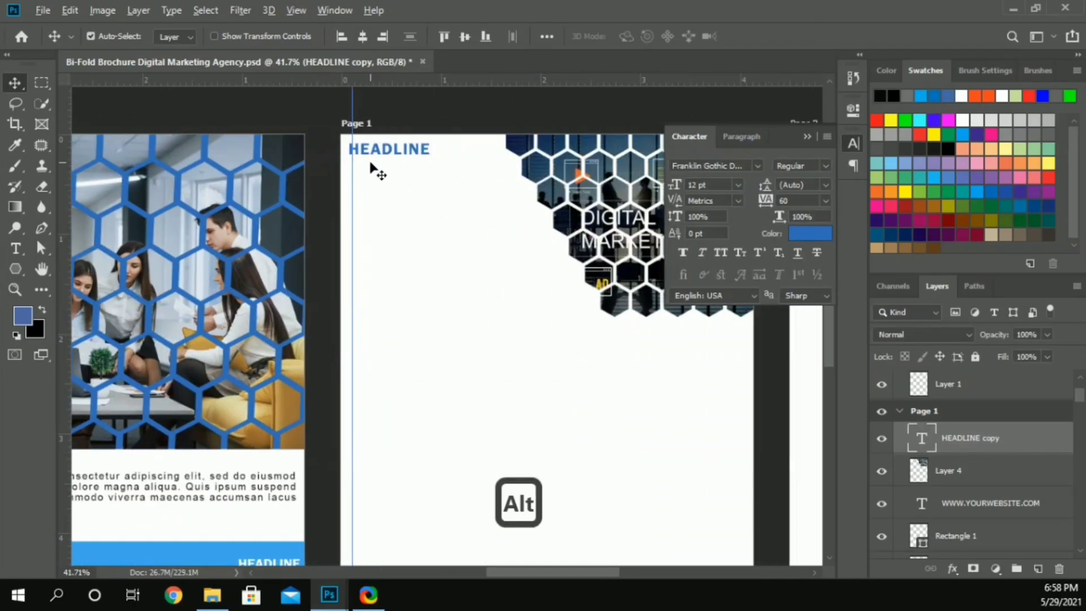
scroll(376, 169, "up", 2)
scroll(377, 158, "up", 1)
left_click_drag(377, 206, 380, 204)
key("Down")
key("Down")
key("Down")
key("Down")
key("Down")
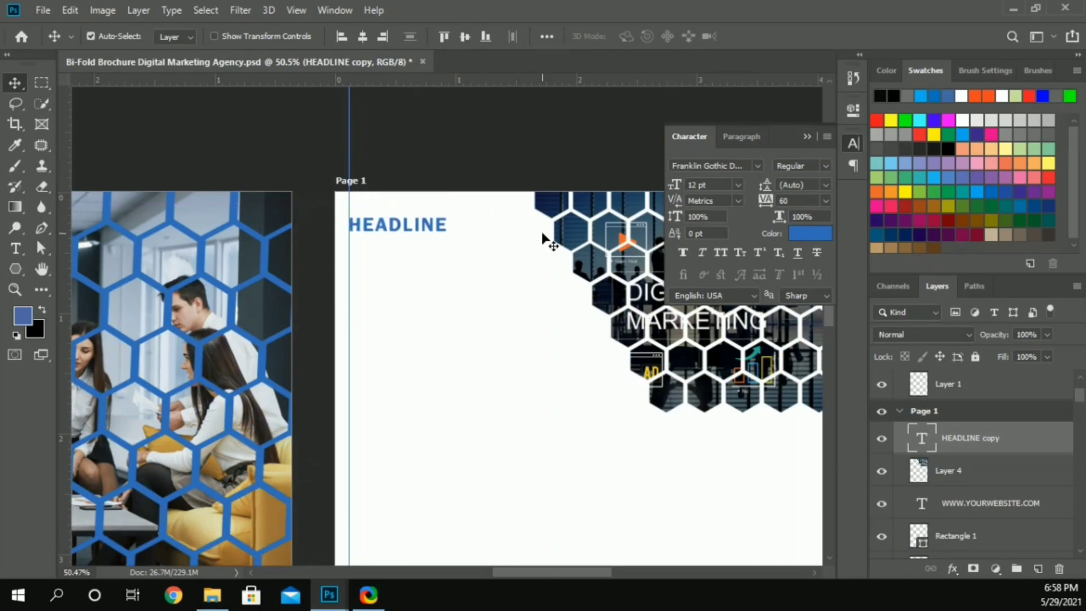
Step: Replace the copied headline's wording on Page 1 with "ABOUT US"
double_click(407, 226)
type("About")
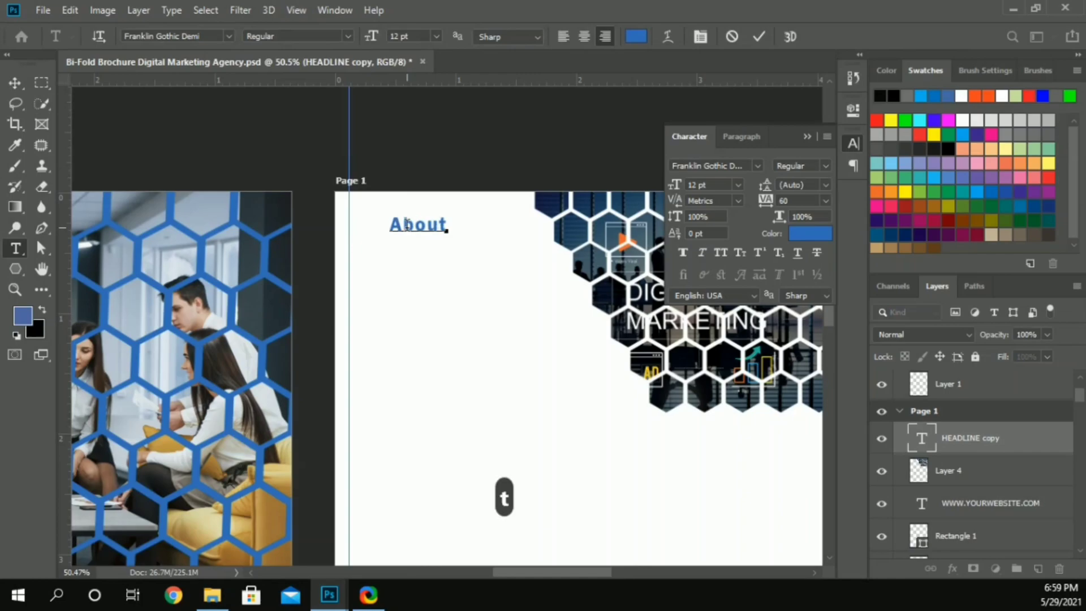
key("ctrl+a")
key("Caps_Lock")
type("ABOUT U")
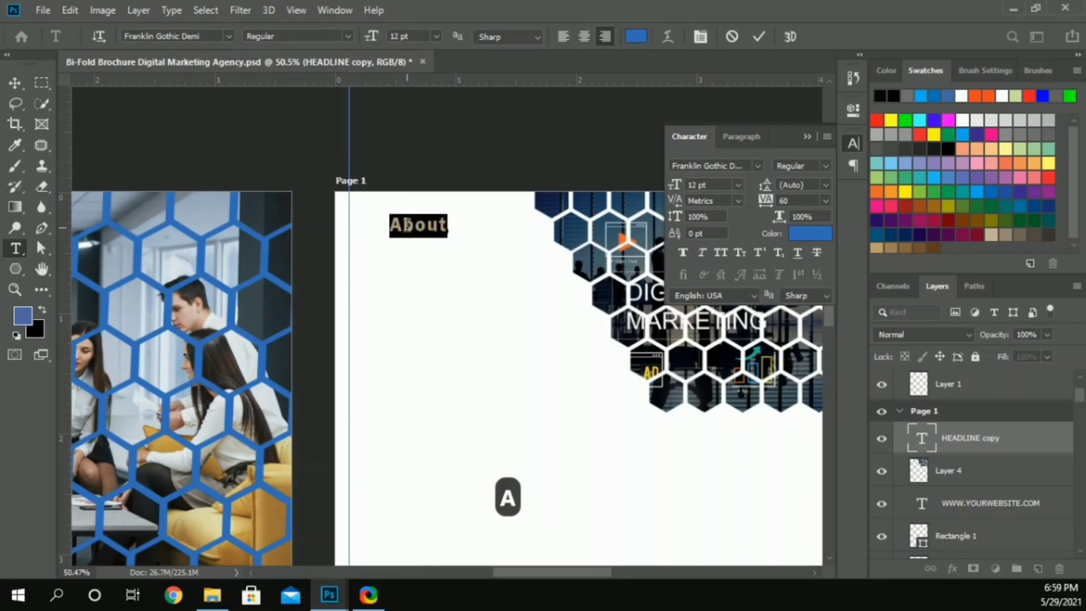
type("S")
Step: Set the ABOUT US heading's font size to 10 pt and move it back against the vertical guide
left_click(15, 84)
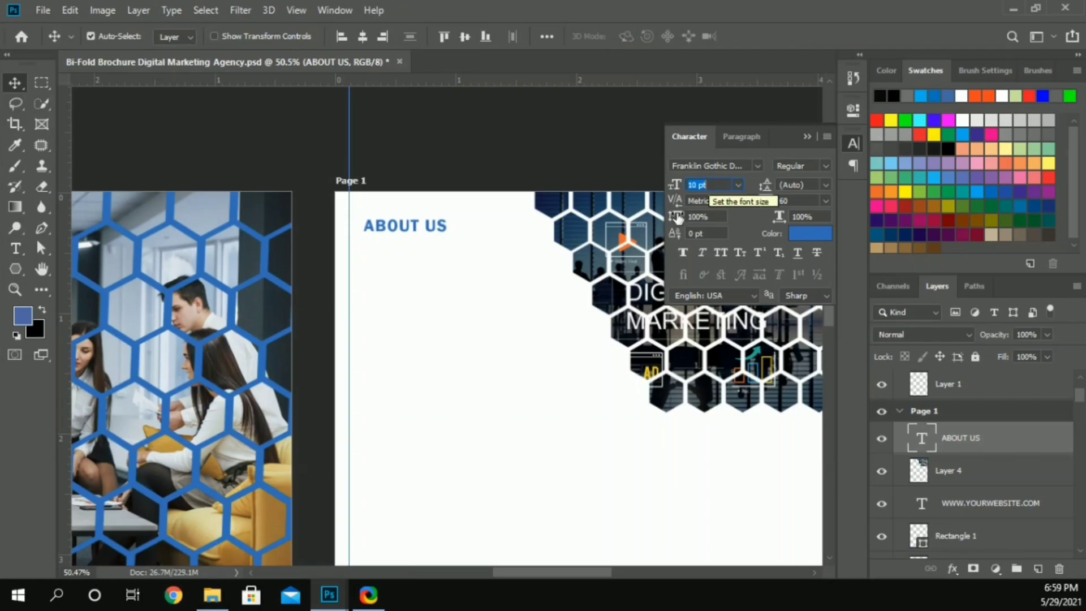
left_click(399, 225)
left_click_drag(398, 223, 386, 228)
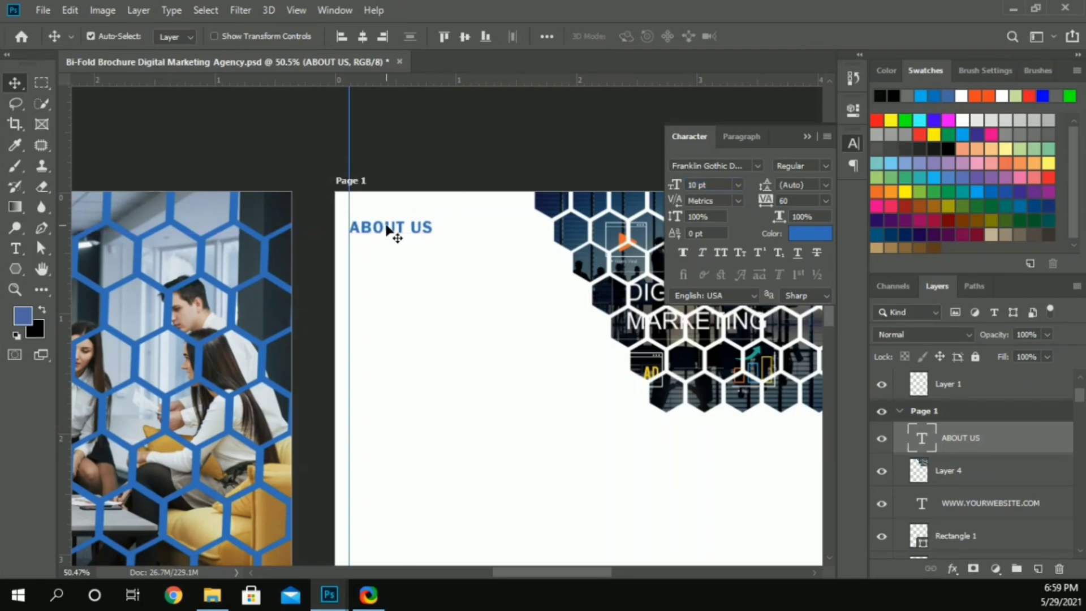
left_click(451, 154)
Step: Copy the Lorem ipsum paragraph from Artboard 1 copy to Page 1, directly beneath the ABOUT US heading
scroll(441, 168, "down", 1)
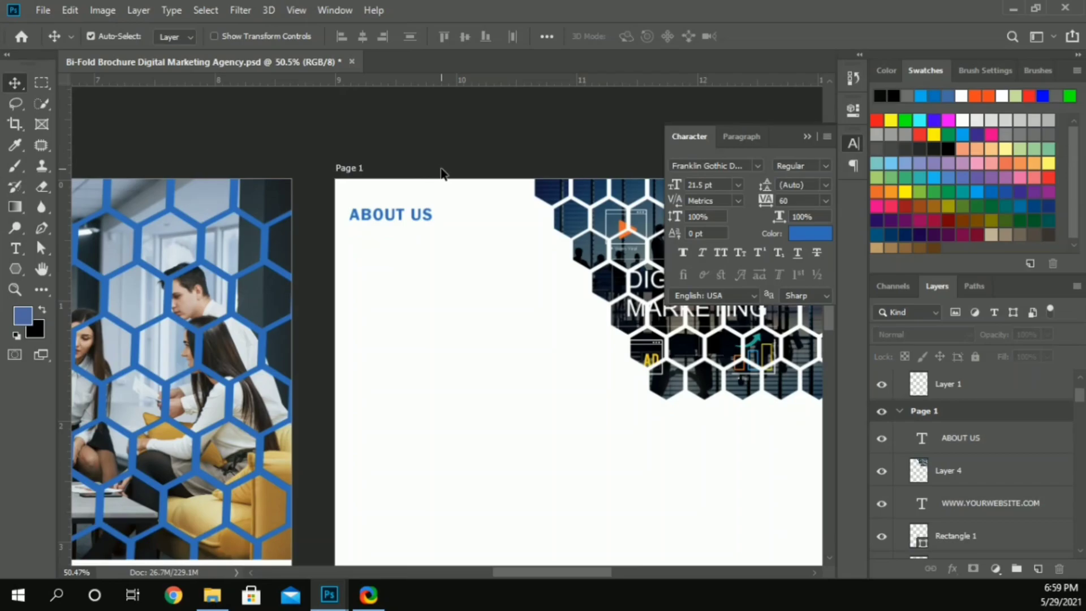
scroll(440, 169, "down", 4)
scroll(215, 451, "left", 3)
left_click_drag(243, 456, 635, 174)
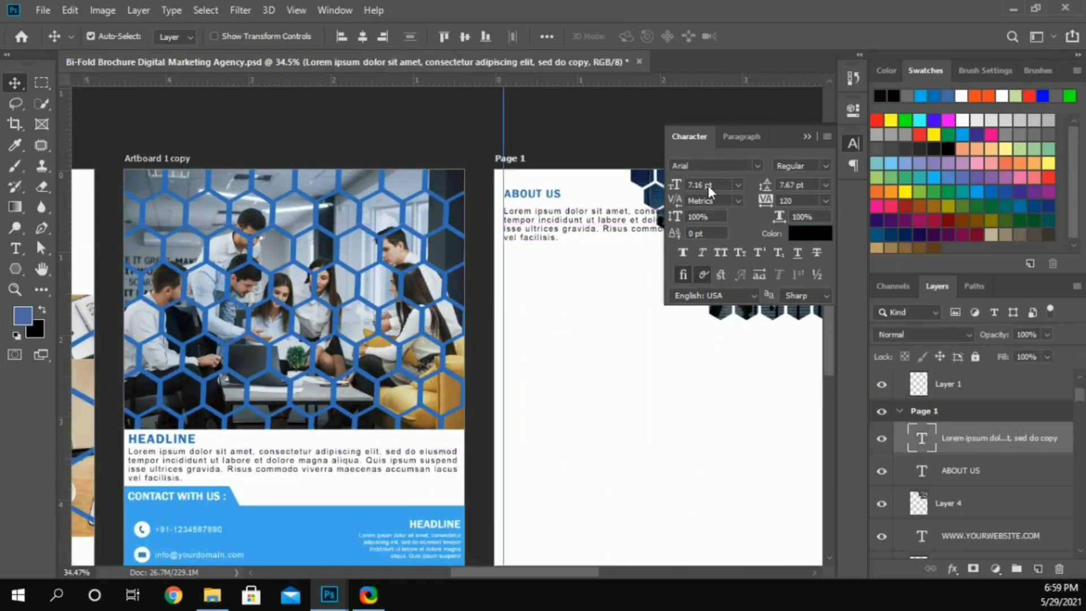
Step: Set the copied paragraph's tracking to 0 and its font size to 5.5 pt
scroll(632, 174, "right", 3)
scroll(339, 178, "up", 1)
scroll(436, 280, "up", 2)
scroll(441, 280, "right", 1)
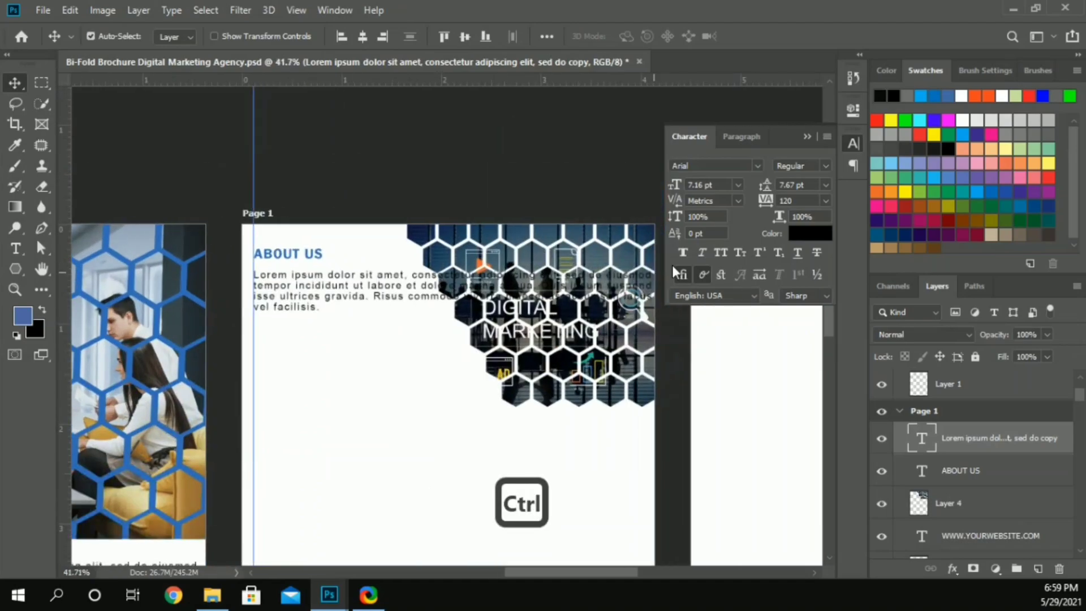
left_click(794, 200)
type("60")
key("Return")
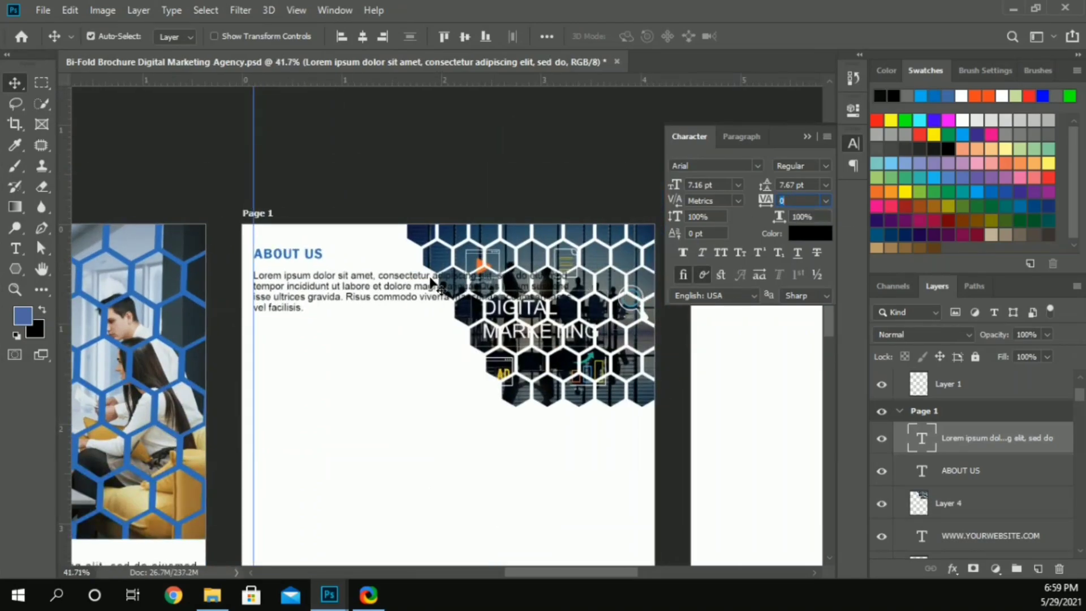
type("6")
key("Return")
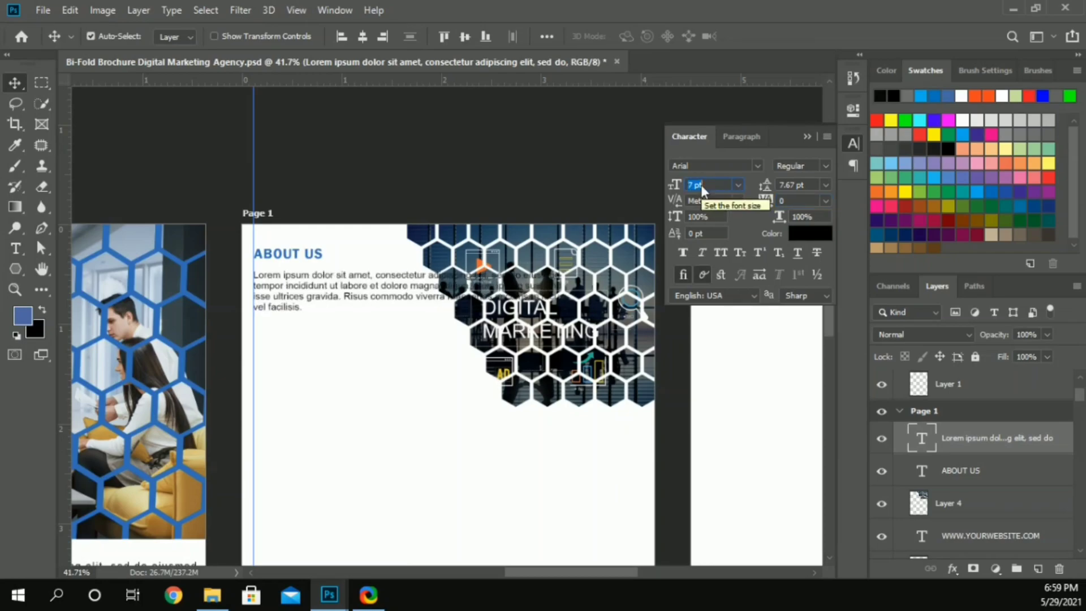
type("5")
key("Return")
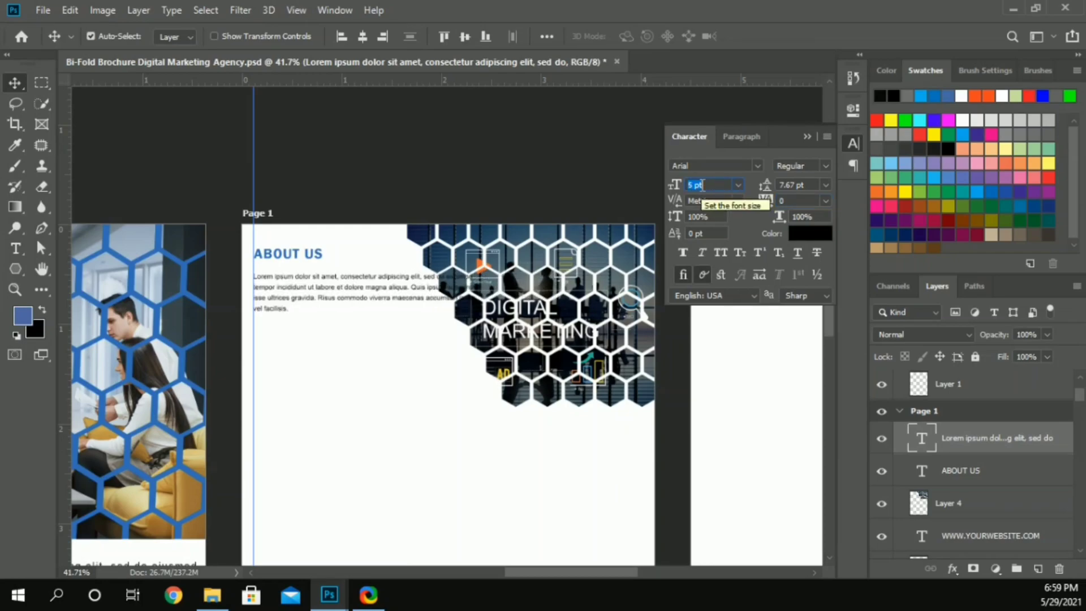
key("Left")
key("Left")
type(".5")
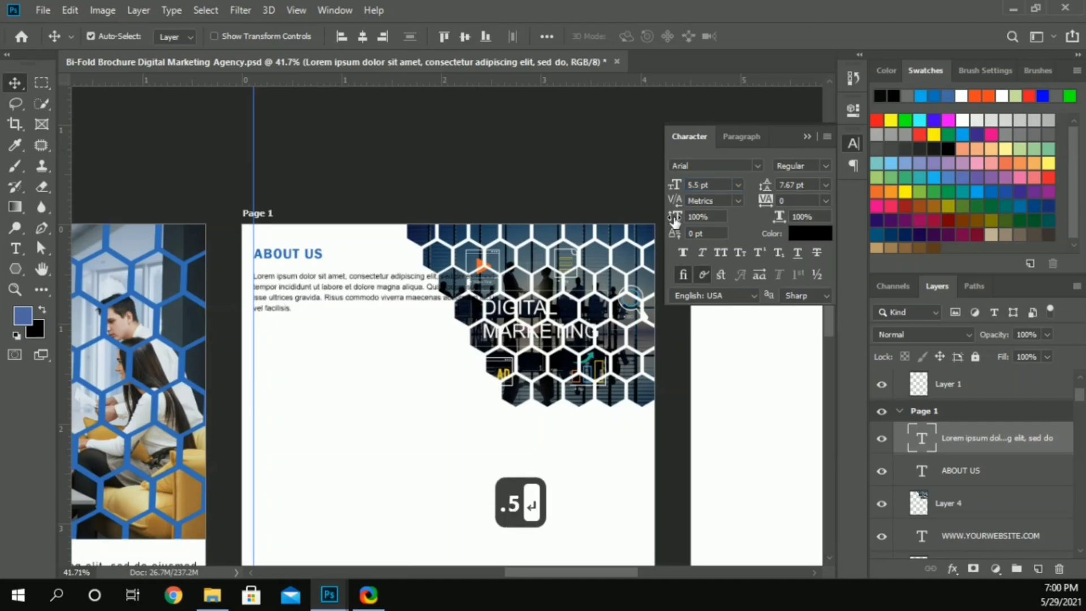
Step: Break the paragraph's first line after "adipiscing" and join the remaining words to the second line
left_click(425, 274)
key("Delete")
key("ctrl+Right")
key("ctrl+z")
key("Delete")
key("shift+Return")
key("End")
key("Delete")
Step: Break the paragraph's second line after "labore et" and merge the text that follows into the third line
key("Right")
key("Right")
key("Right")
key("Right")
key("Right")
key("Right")
key("ctrl+Right")
key("ctrl+Right")
key("ctrl+Right")
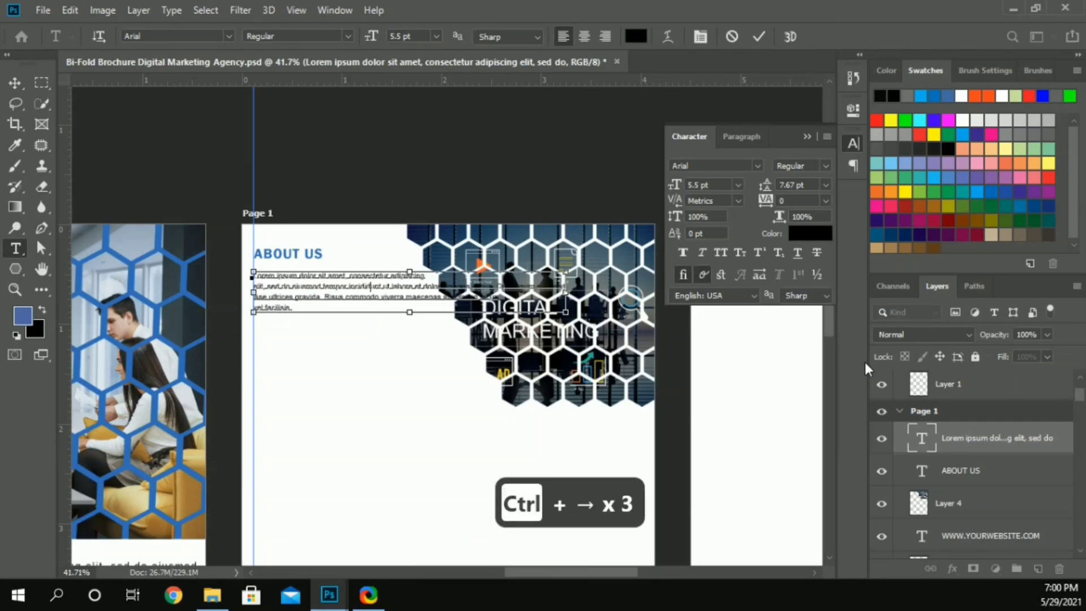
key("ctrl+Left")
key("BackSpace")
key("Return")
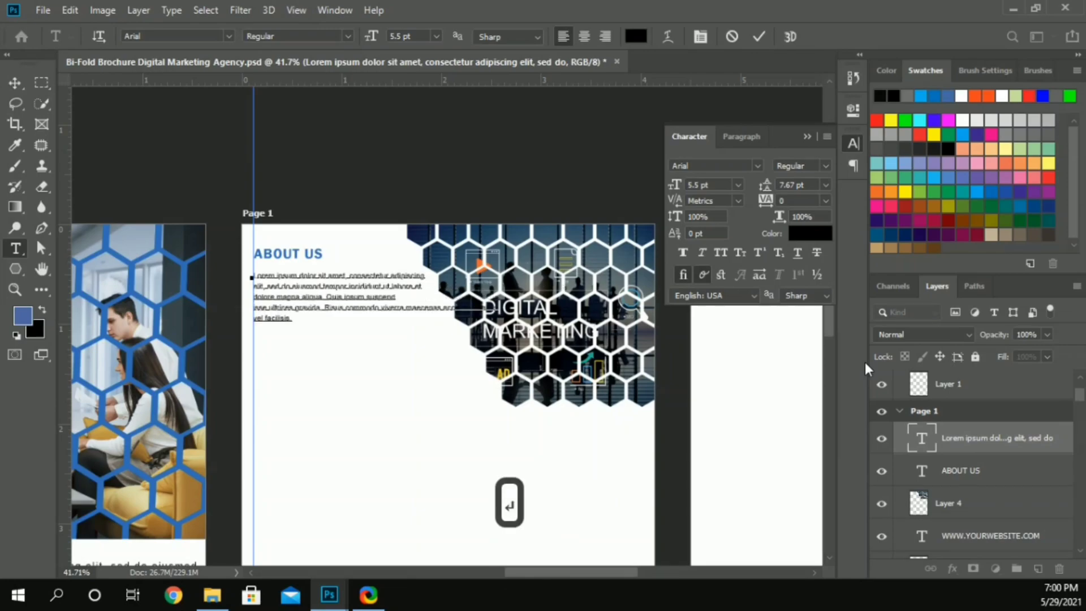
key("End")
key("Delete")
Step: Break the third line after "ultrices" and the fourth after "accumsan", running "lacus" into the last line
key("ctrl+Right")
key("ctrl+Right")
key("BackSpace")
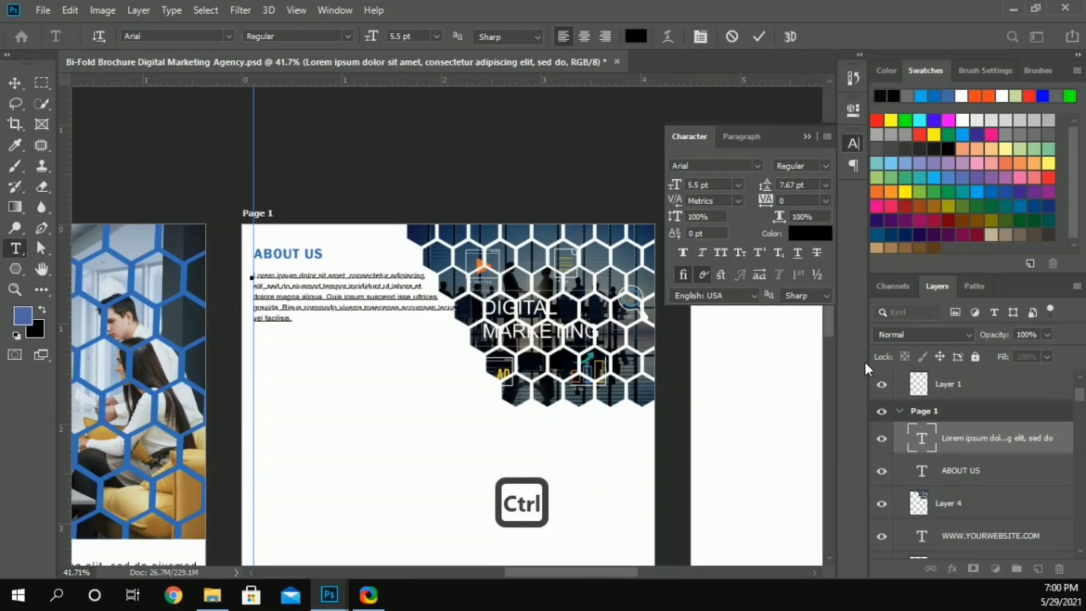
key("ctrl+Right")
key("ctrl+Right")
key("ctrl+Right")
key("ctrl+Right")
key("ctrl+Right")
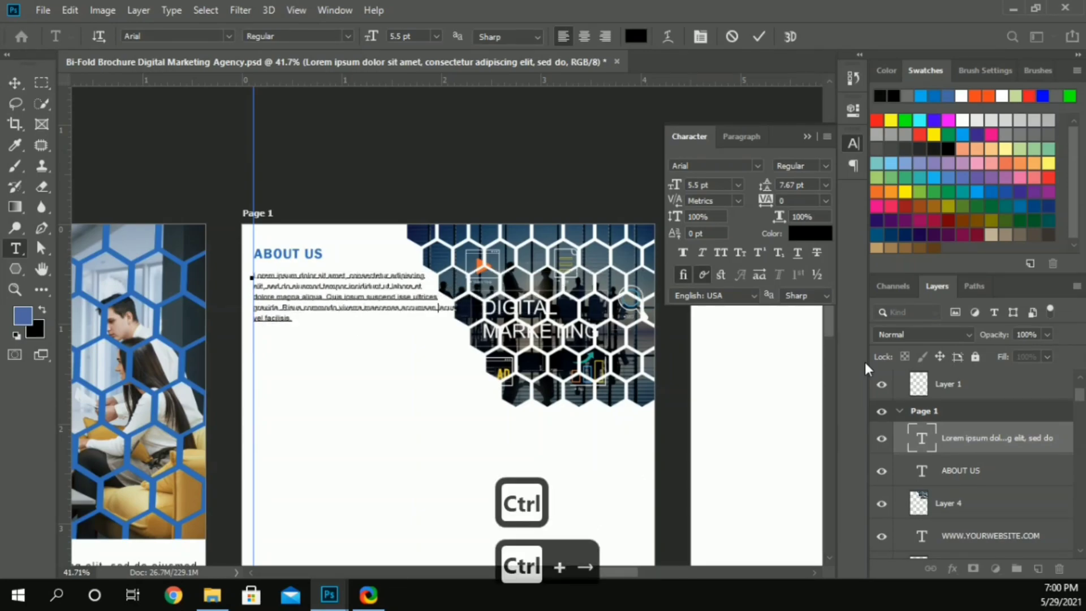
key("Return")
key("End")
key("Delete")
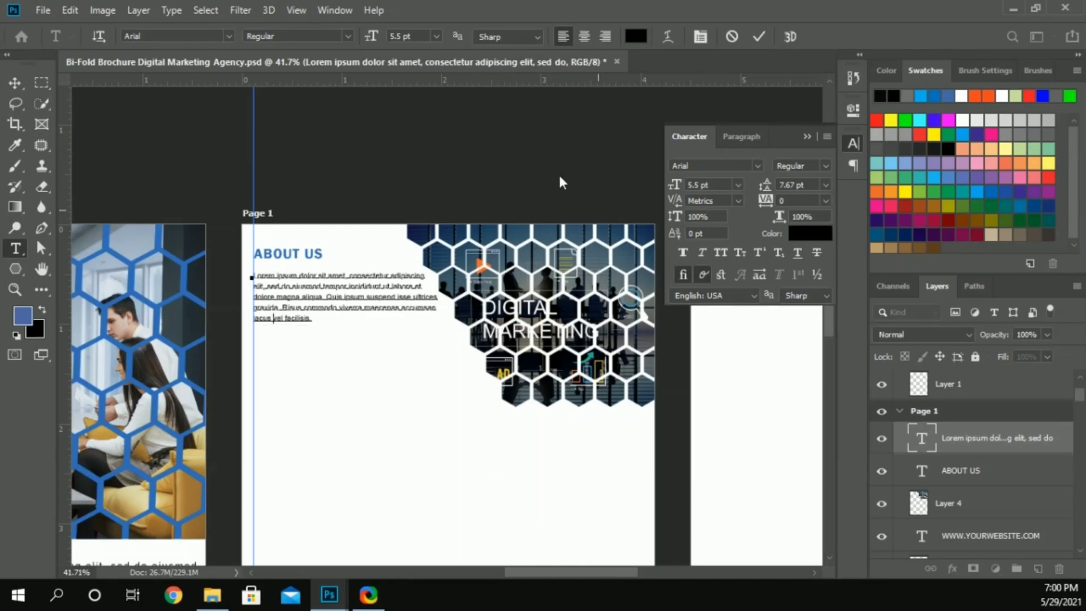
Step: Copy the whole paragraph and append the duplicate text after "vel facilisis."
key("ctrl+a")
key("ctrl+c")
key("ctrl+v")
Step: Break the paragraph's fifth line after "consectetur" and run "adipiscing" into the sixth line
left_click(449, 320)
key("Delete")
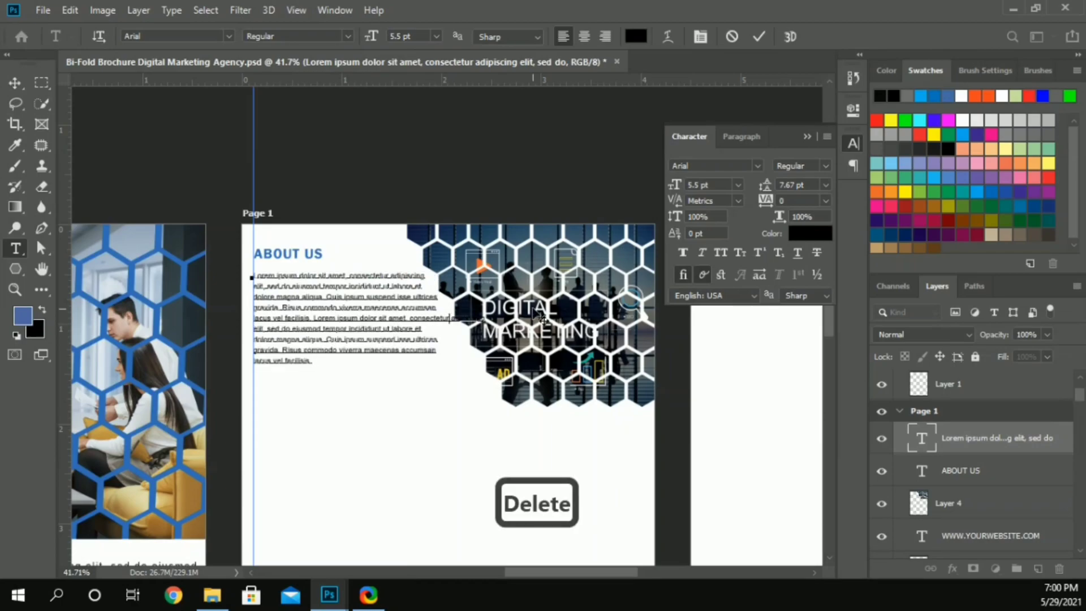
key("Return")
key("End")
key("Delete")
key("End")
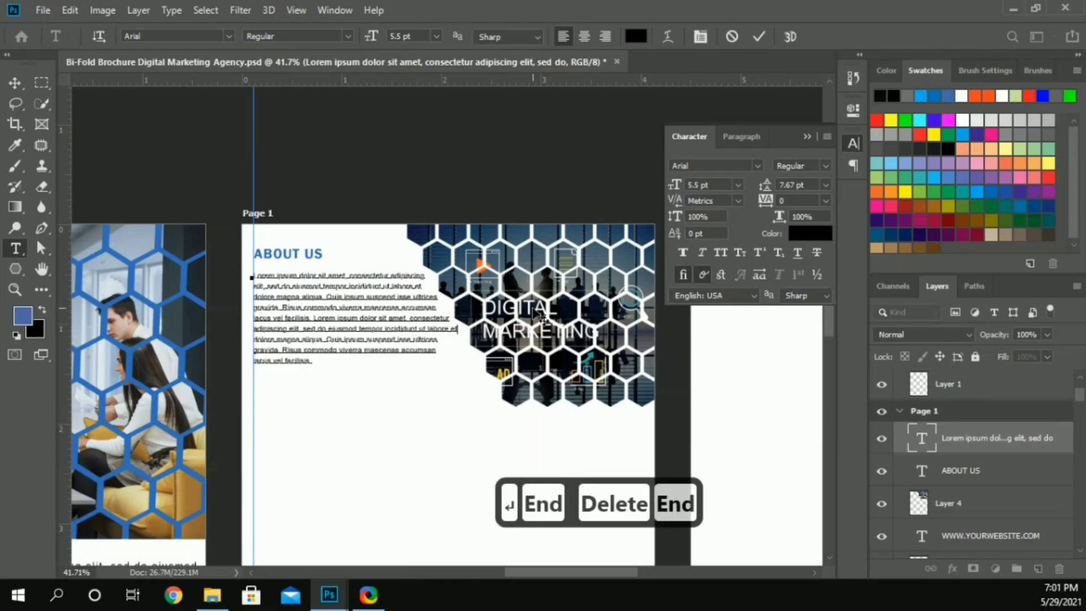
Step: Run "gravida" onto the seventh line, break it before "Risus" and join "lacus vel facilisis." to the eighth line
key("Delete")
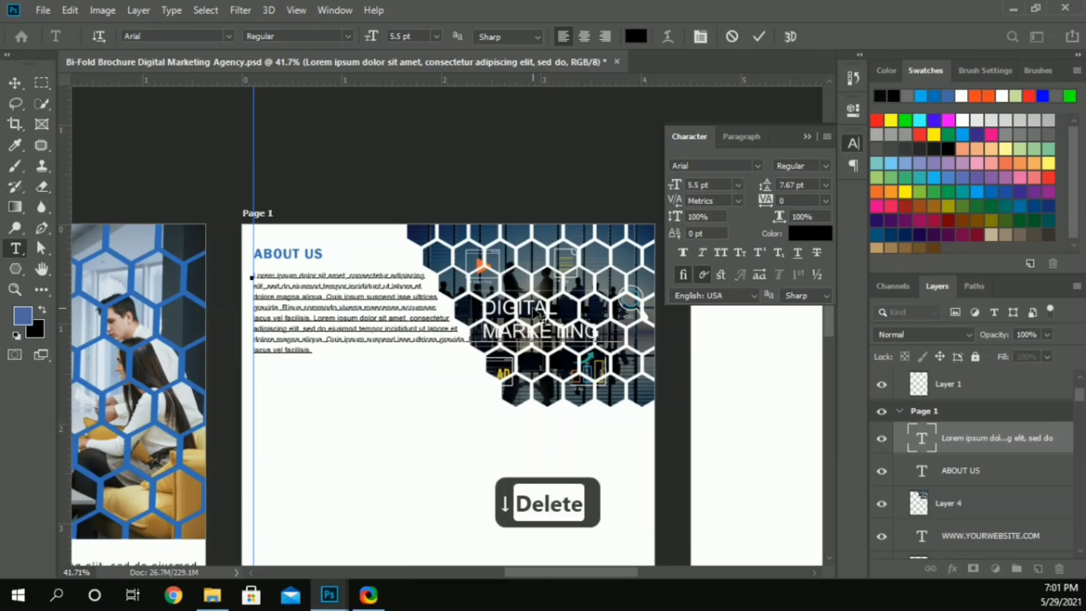
key("Right")
key("Right")
key("Right")
key("Right")
key("Right")
key("Right")
key("Right")
key("Delete")
key("End")
key("Delete")
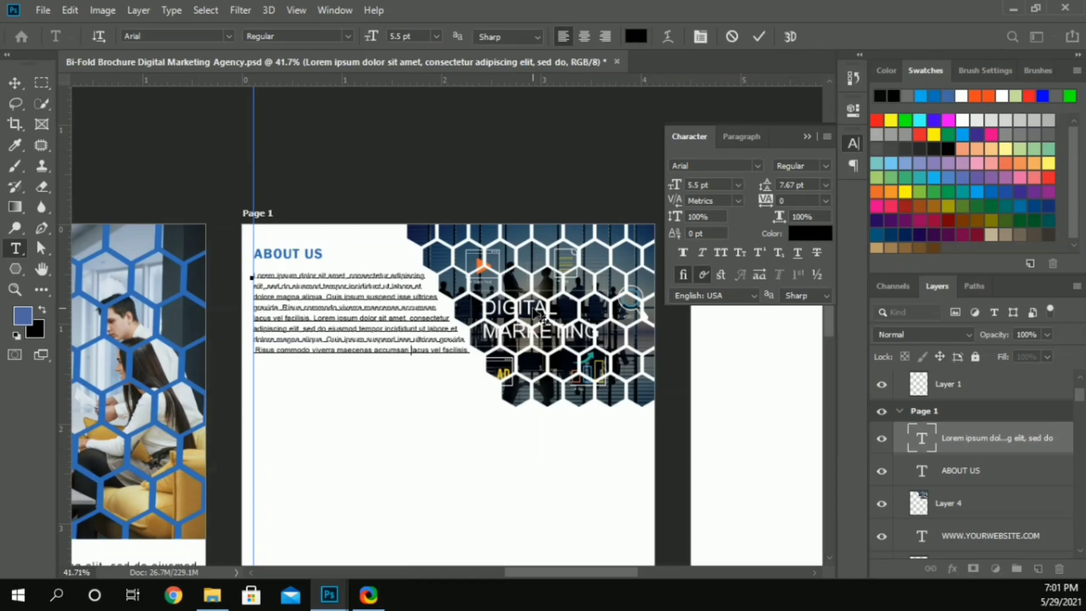
Step: Copy "lacus vel facilisis." from the paragraph's end, add it as a new last line and commit the text
key("ctrl+shift+Right")
key("ctrl+shift+Right")
key("ctrl+shift+Right")
key("ctrl+shift+Right")
key("ctrl+shift+Right")
key("ctrl+c")
key("Right")
key("Return")
key("ctrl+v")
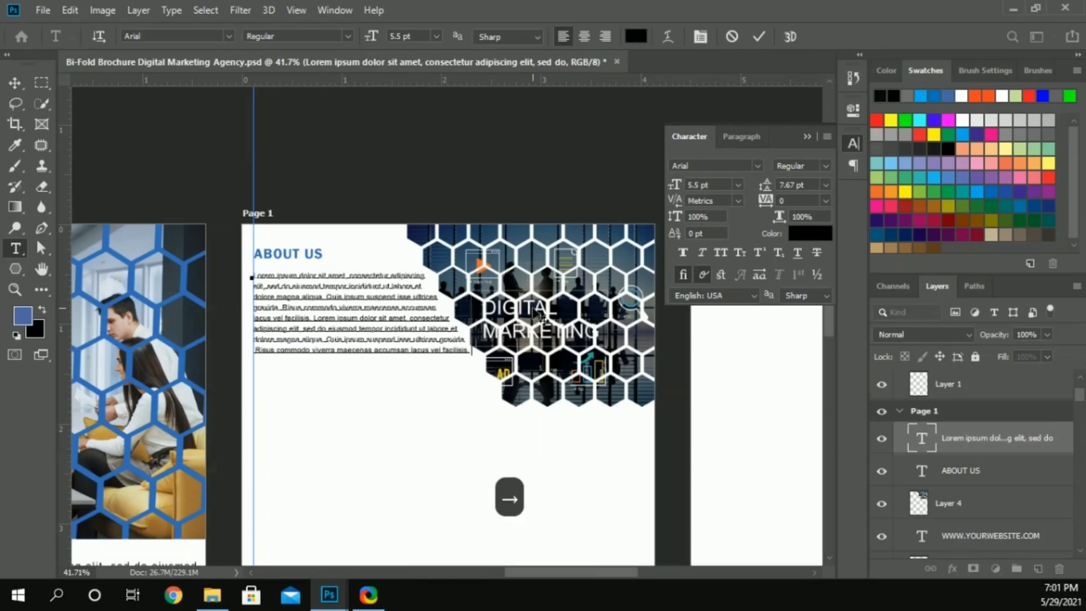
left_click(15, 83)
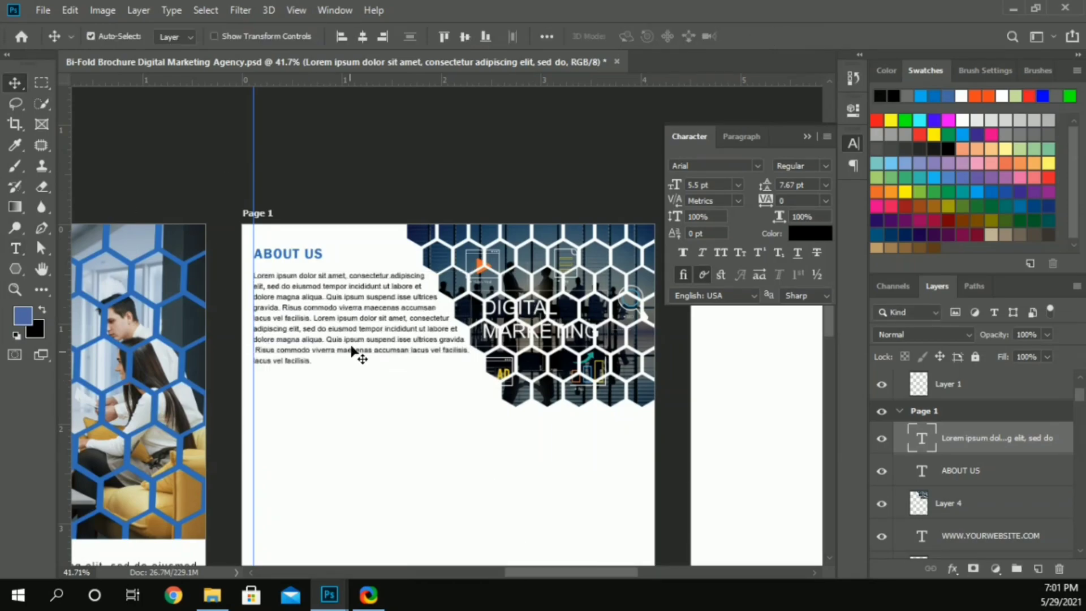
Step: Set the ABOUT US paragraph's leading to 8 pt, its font style to Bold and its tracking to -20
left_click(811, 185)
key("Up")
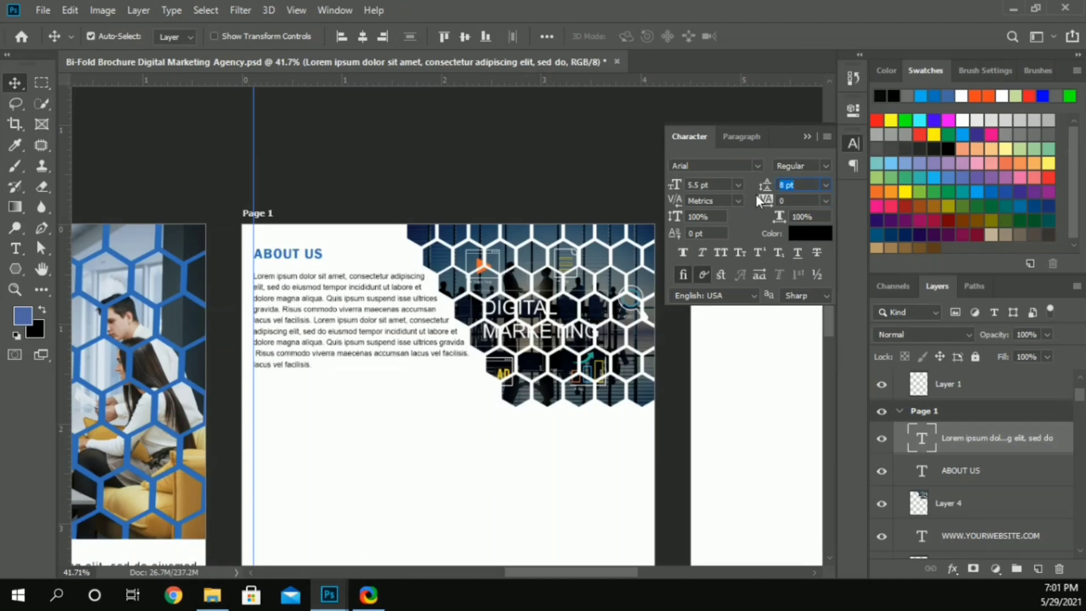
left_click(823, 165)
left_click(808, 254)
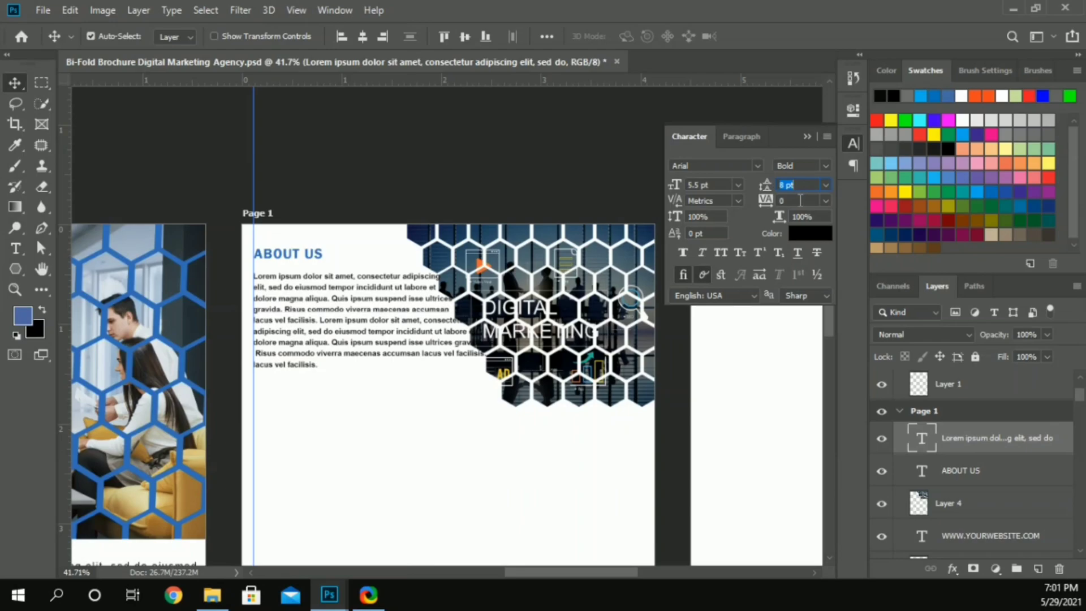
left_click(492, 158)
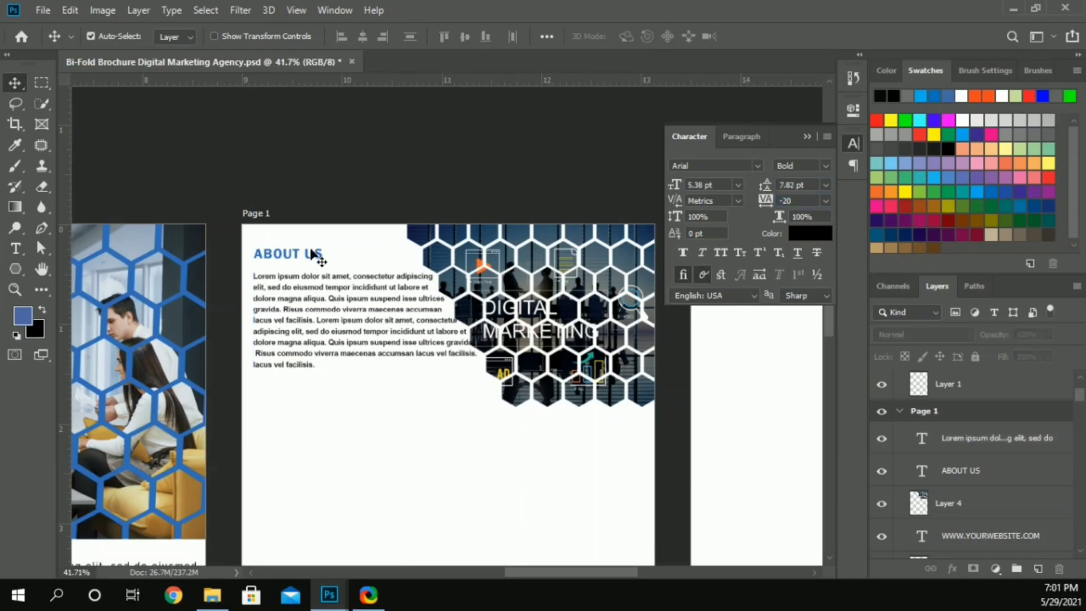
Step: Format the ABOUT US paragraph as 6 pt Regular text, trying -40 tracking before setting it to -20
left_click(410, 282)
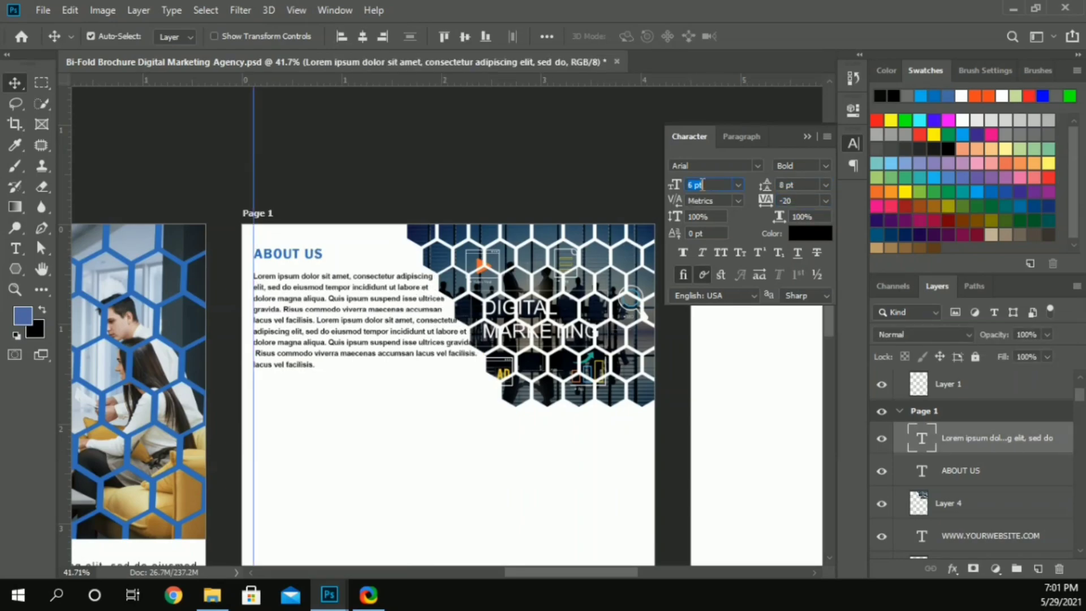
left_click(797, 200)
type("-40")
key("Return")
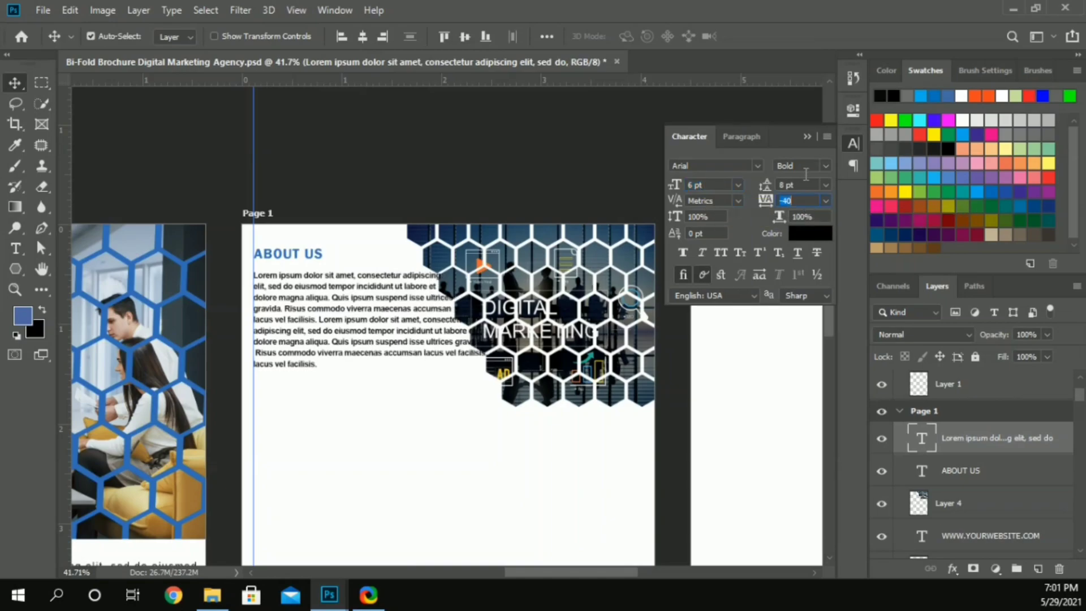
left_click(808, 166)
left_click(793, 233)
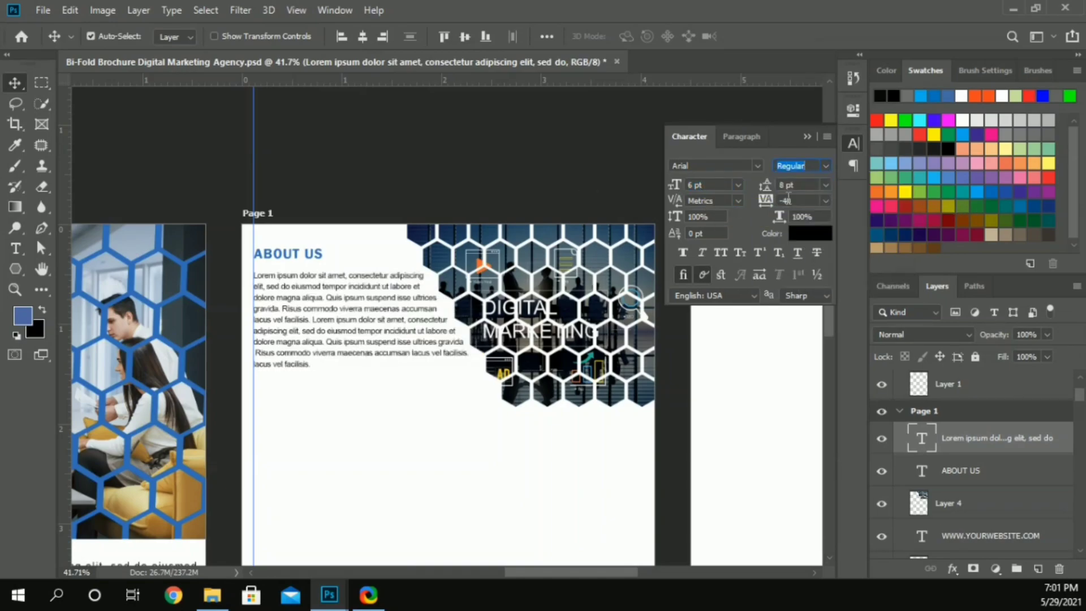
key("Return")
Step: Move the ABOUT US heading and its paragraph together slightly down, keeping their left edges on the vertical guide
left_click_drag(225, 275, 299, 213)
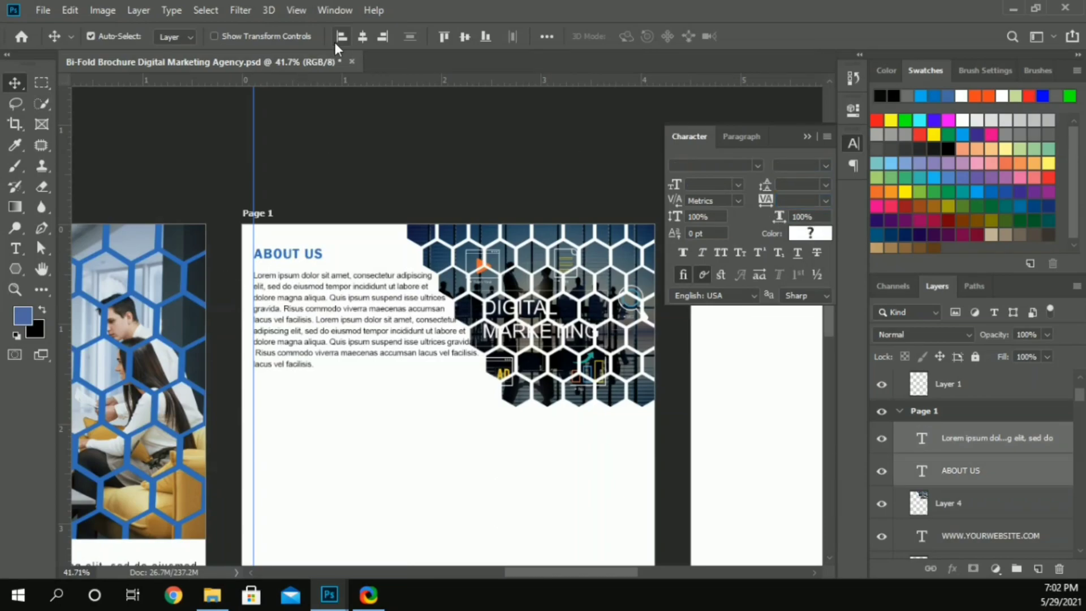
key("shift+Left")
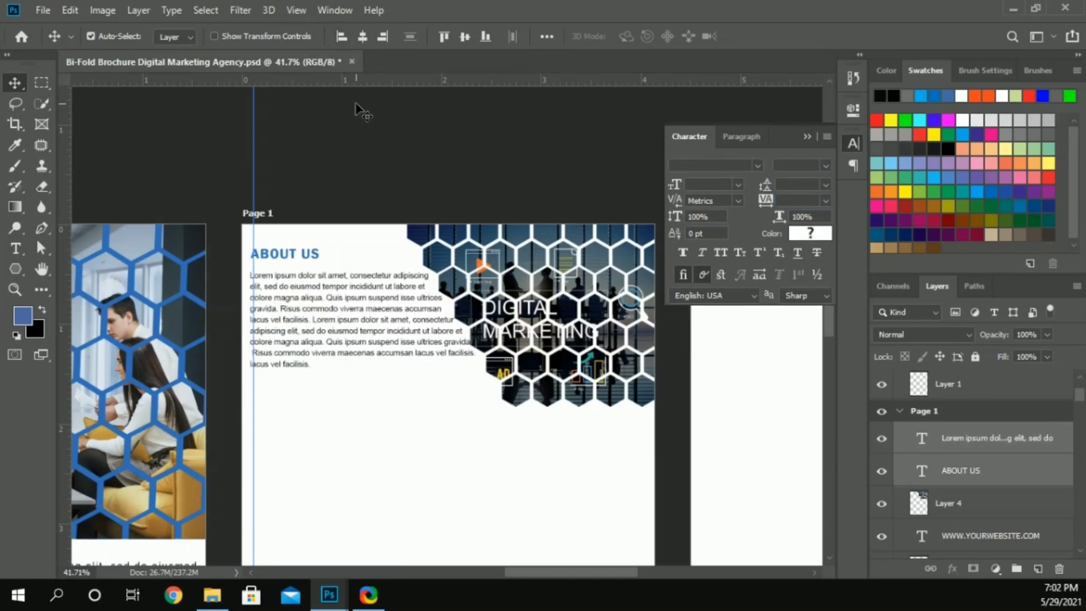
key("Down")
key("Down")
key("Down")
key("Left")
key("Right")
key("Right")
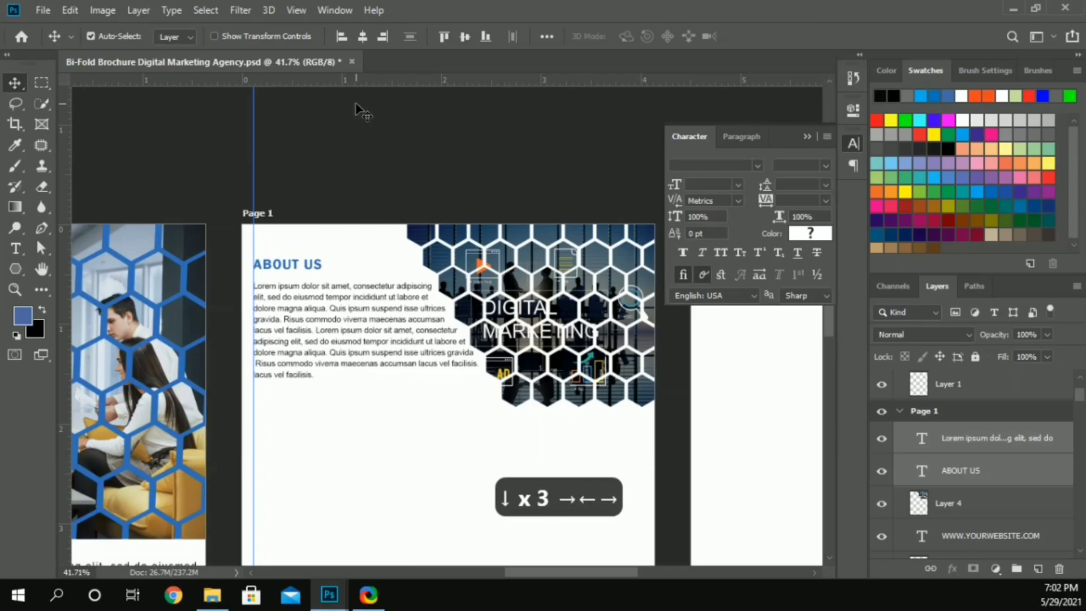
key("Up")
key("Up")
key("Up")
key("Down")
key("Down")
key("Down")
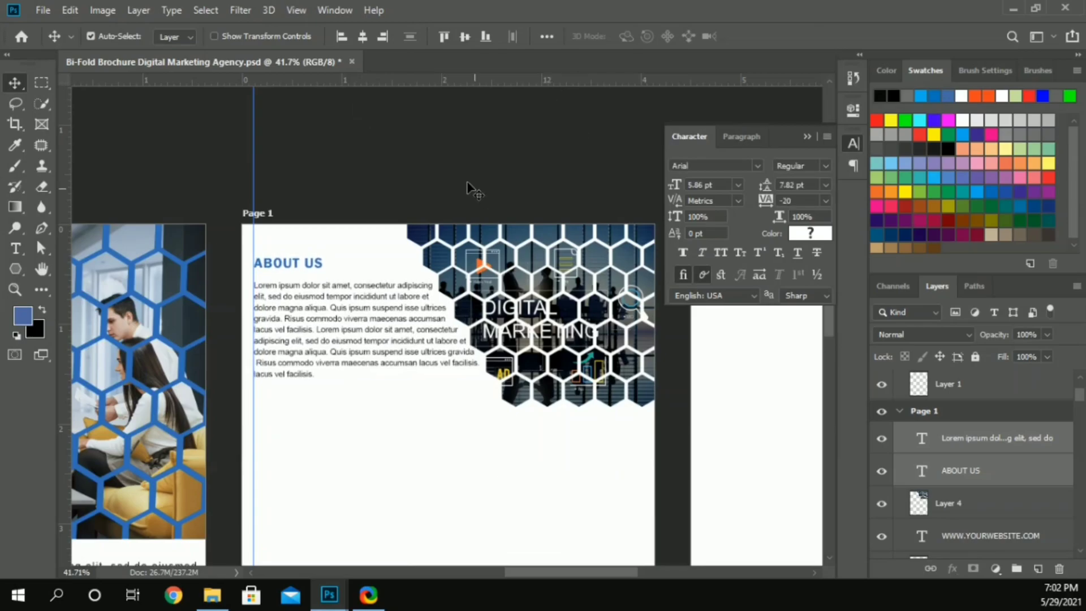
Step: Place the preview image from the two-infographic-charts folder onto Page 1 via File Explorer and scale it down to the page
scroll(473, 189, "down", 3)
left_click(807, 137)
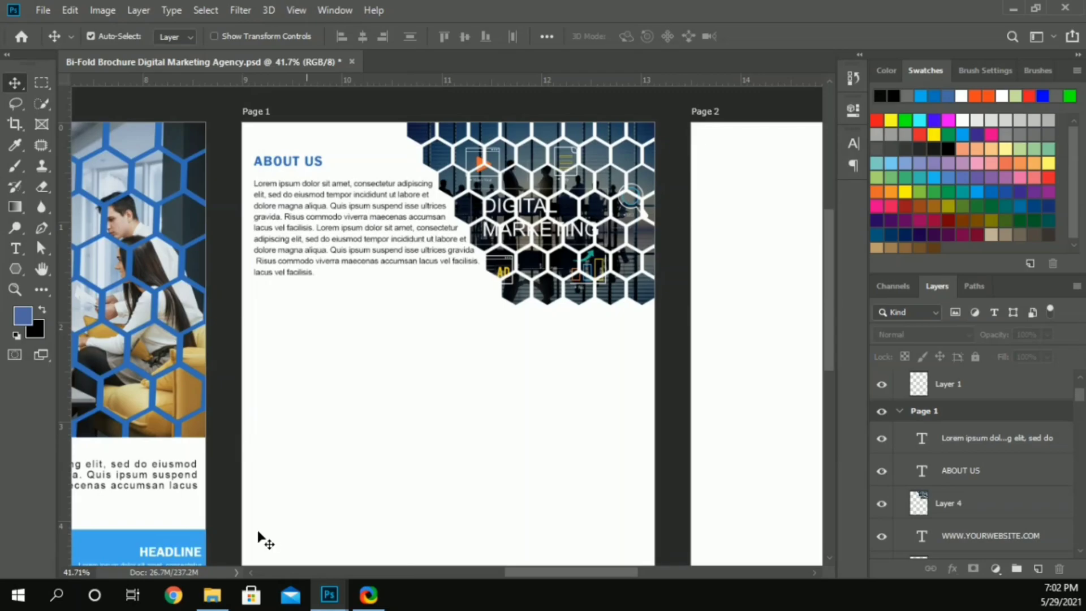
left_click(212, 594)
double_click(934, 252)
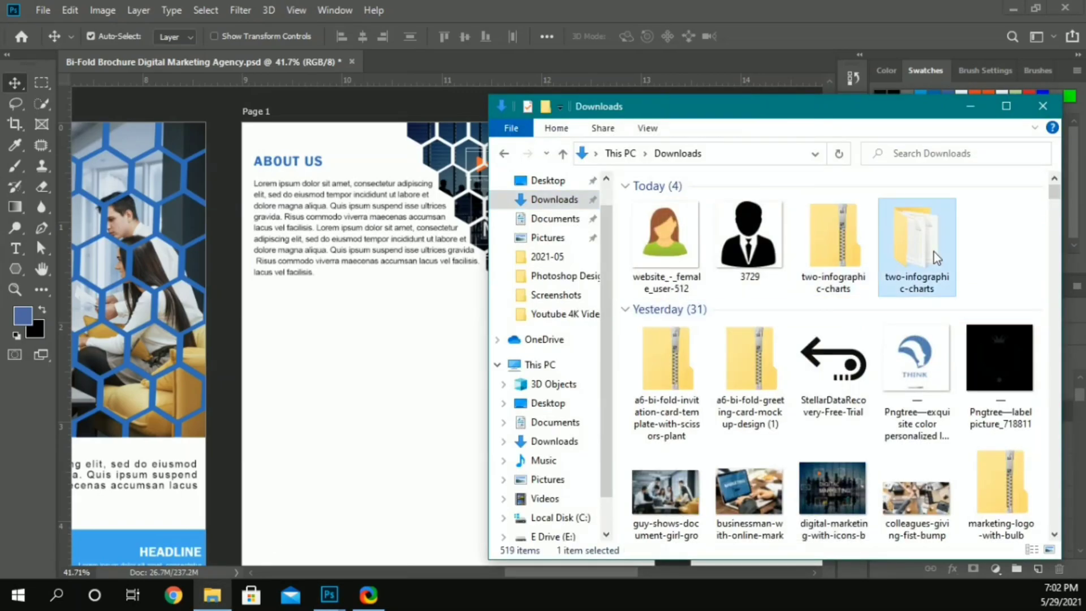
left_click_drag(682, 253, 286, 356)
scroll(351, 303, "up", 3)
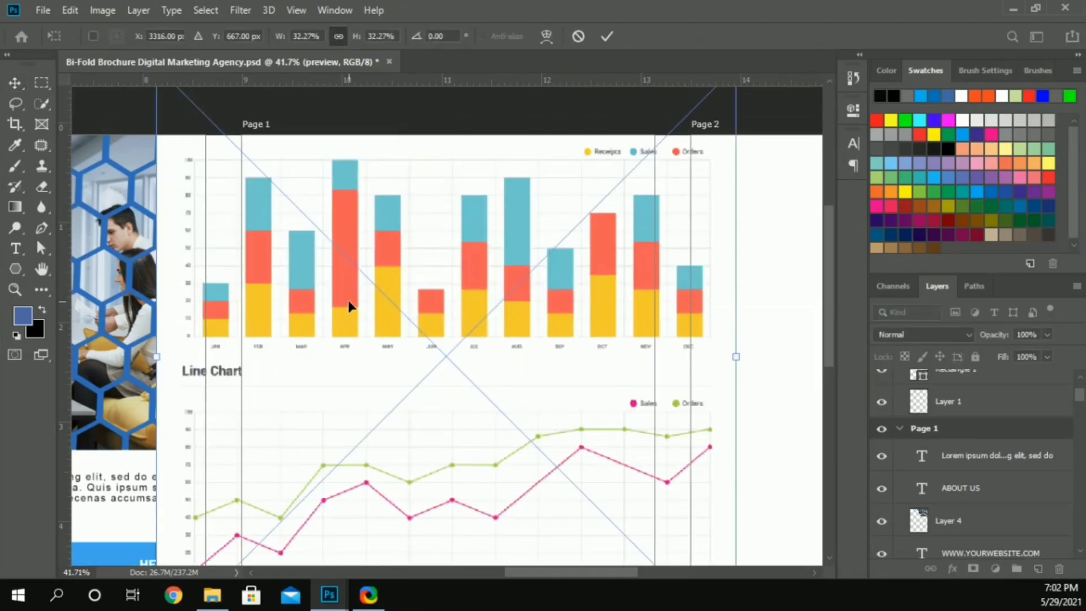
left_click_drag(157, 132, 243, 201)
left_click(607, 36)
Step: Copy the Stacked Chart area of the placed image to a new layer and delete the preview layer
left_click(41, 85)
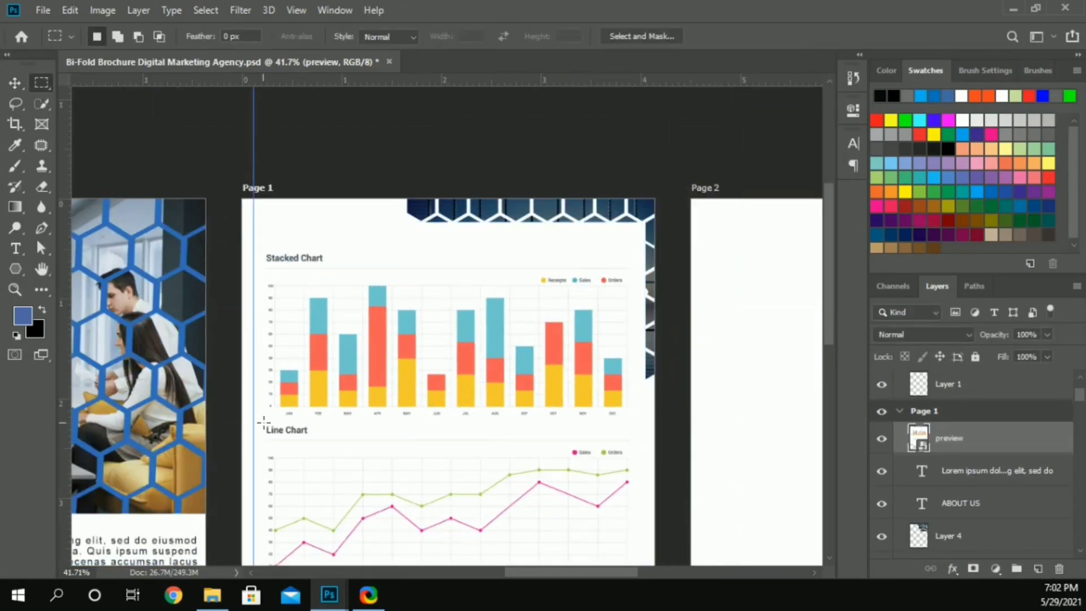
left_click_drag(264, 421, 633, 250)
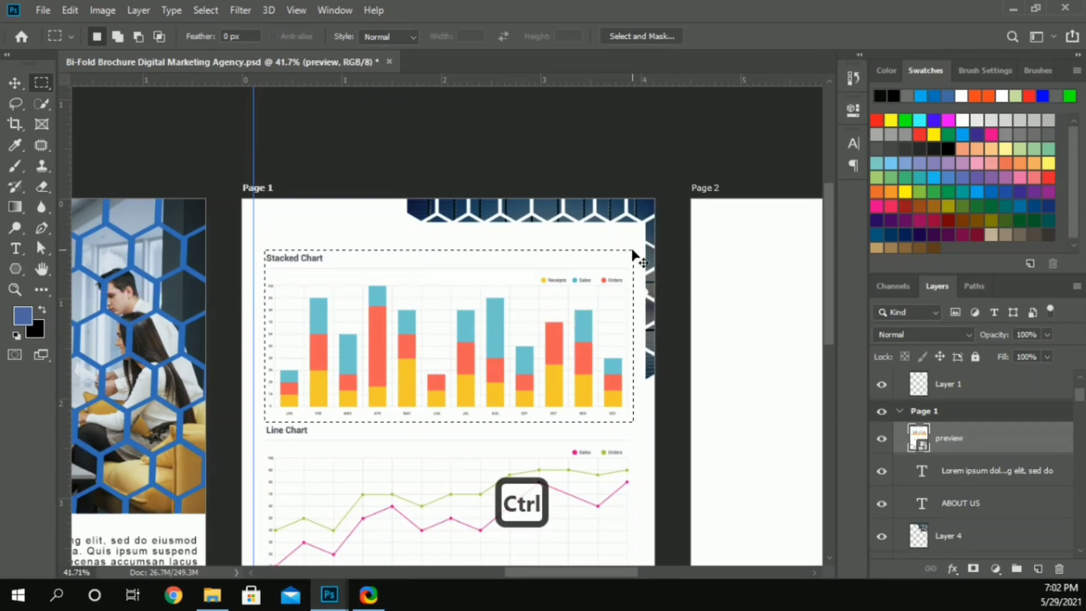
key("ctrl+j")
left_click(904, 483)
key("Delete")
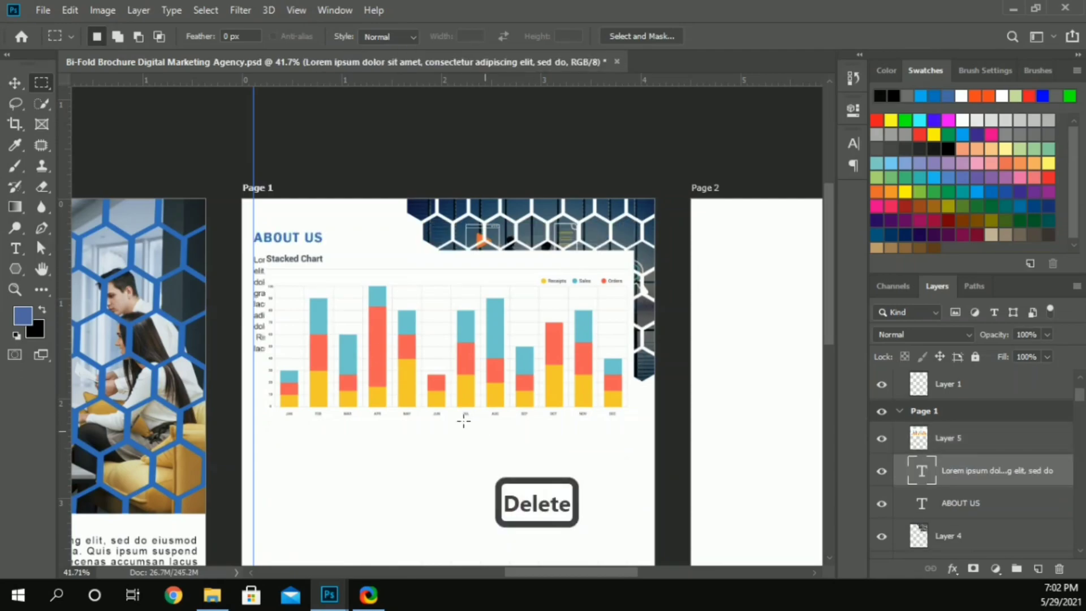
Step: Scale the stacked chart to about 63.5% and position it below the paragraph, aligned to the left guide
left_click(15, 84)
key("ctrl+t")
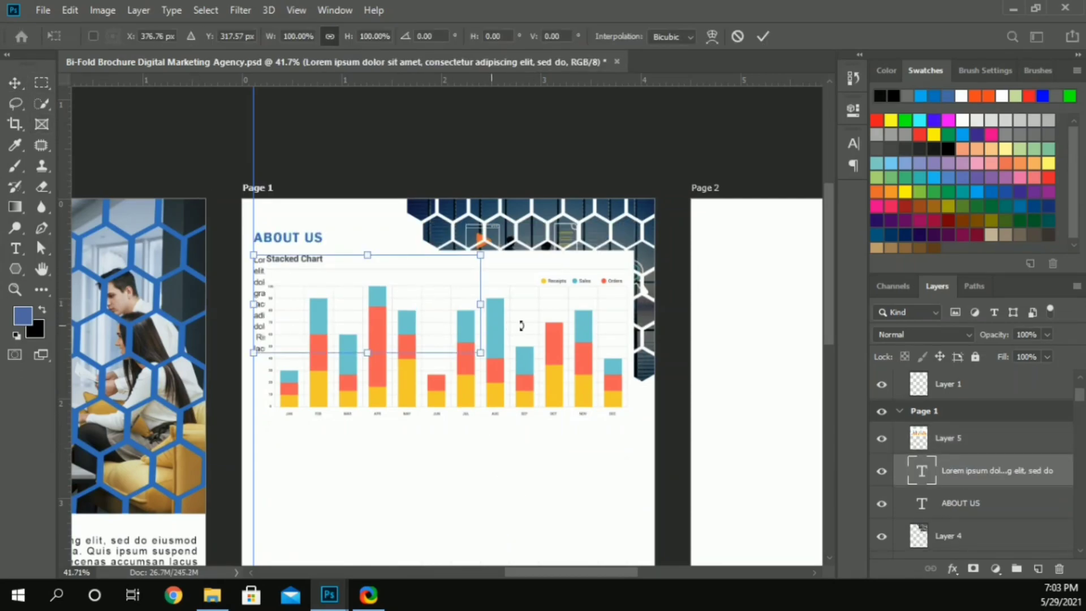
left_click(762, 36)
left_click_drag(432, 303, 418, 389)
key("ctrl+t")
left_click_drag(622, 507, 489, 446)
left_click_drag(407, 407, 407, 467)
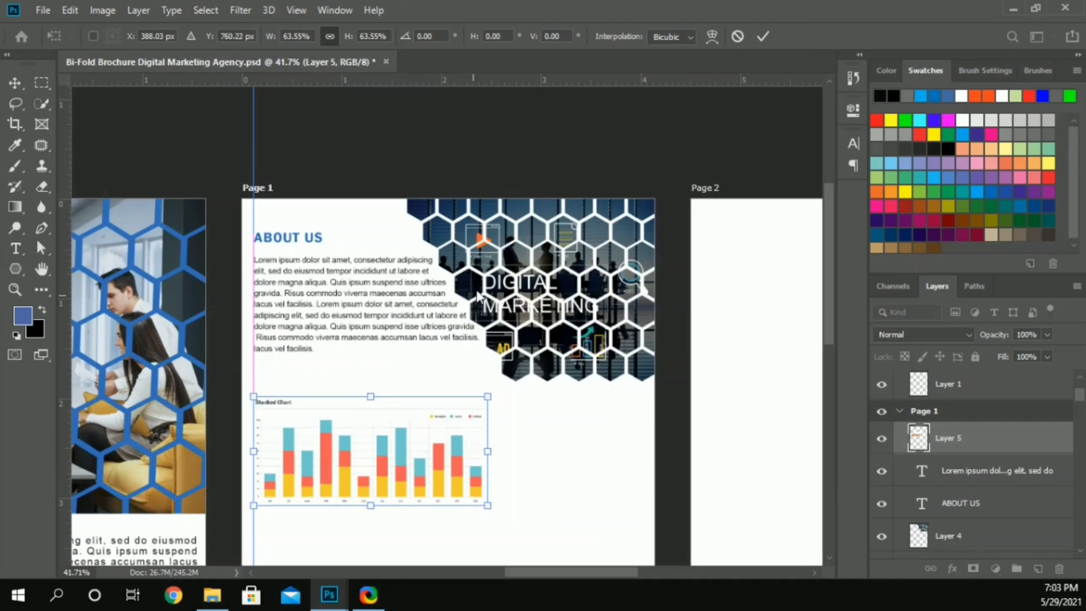
scroll(477, 295, "down", 2)
left_click(763, 37)
Step: Duplicate the ABOUT US heading to the right of the chart and change its text to "Our Growth"
left_click_drag(296, 207, 530, 372)
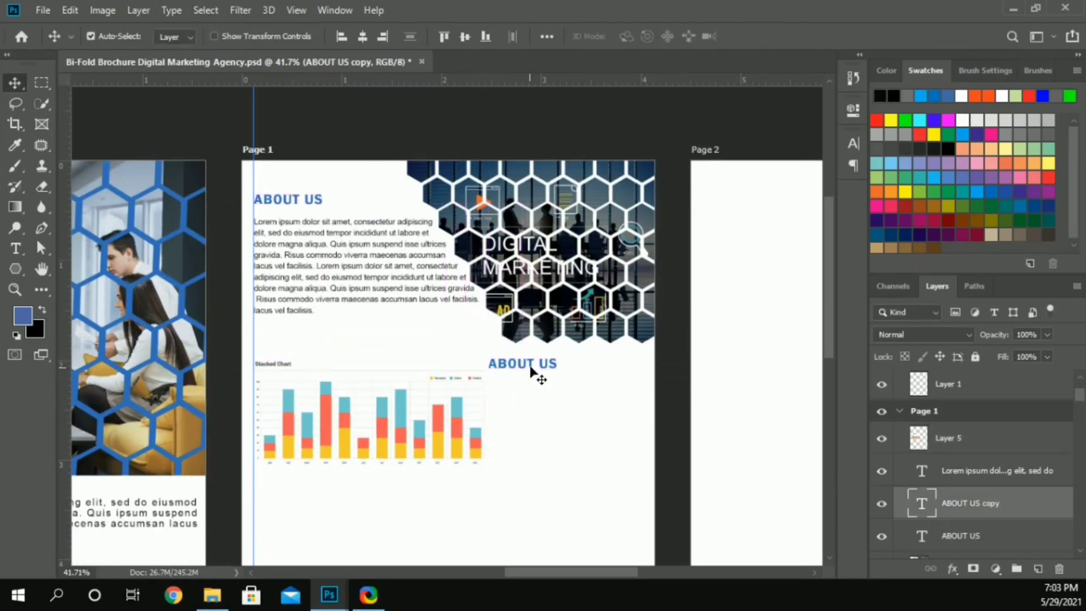
double_click(530, 366)
type("OU")
key("BackSpace")
key("BackSpace")
key("BackSpace")
key("BackSpace")
key("Caps_Lock")
type("Our Growth")
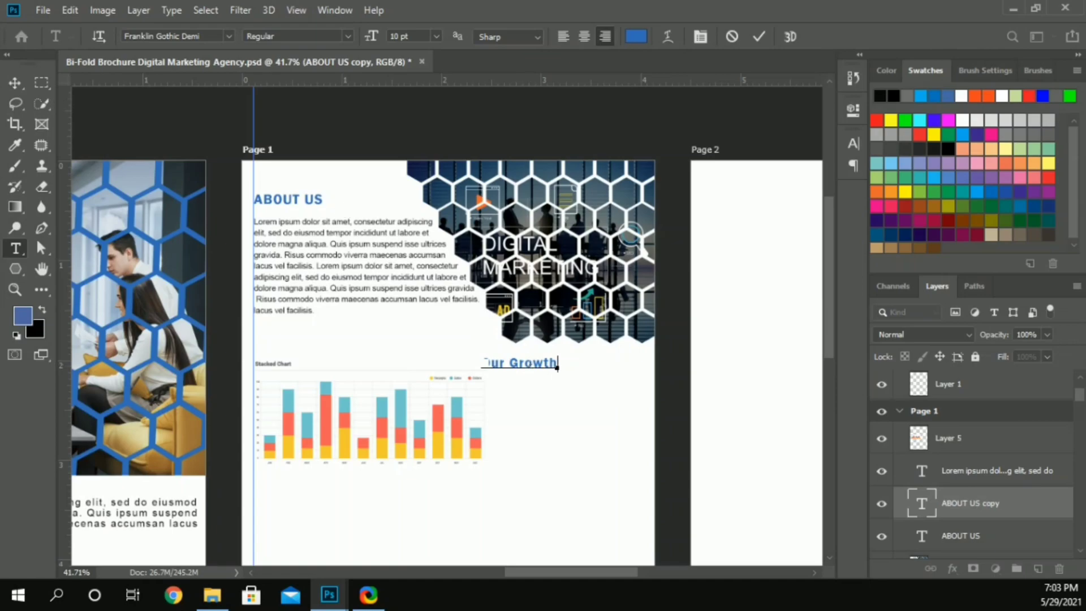
left_click(21, 84)
left_click_drag(528, 369, 533, 368)
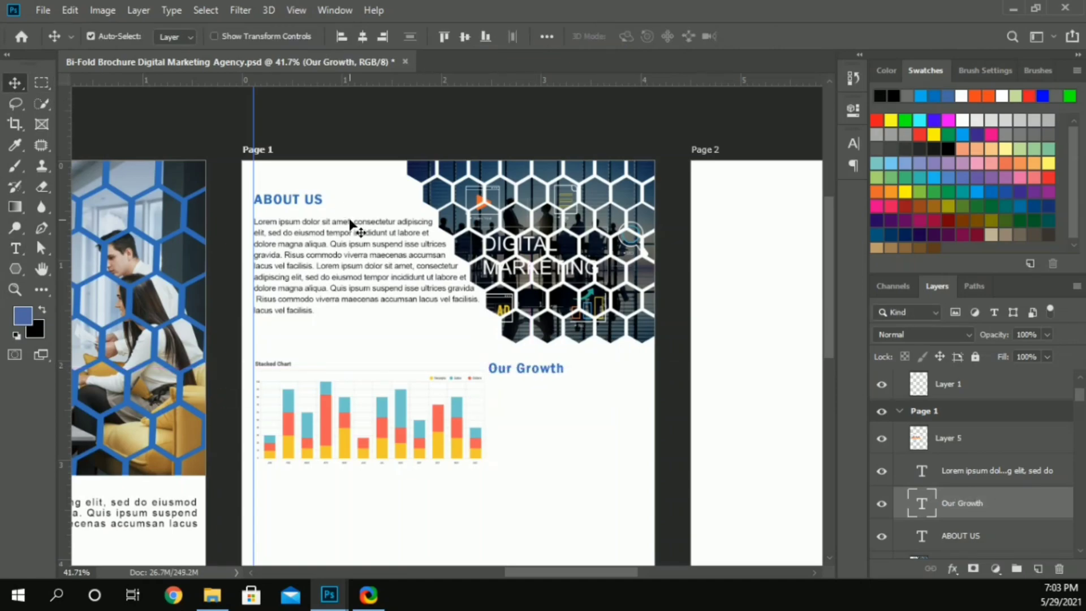
Step: Duplicate the ABOUT US paragraph and place the copy directly below the Our Growth heading, aligned to its left edge
left_click_drag(349, 225, 588, 389, "alt")
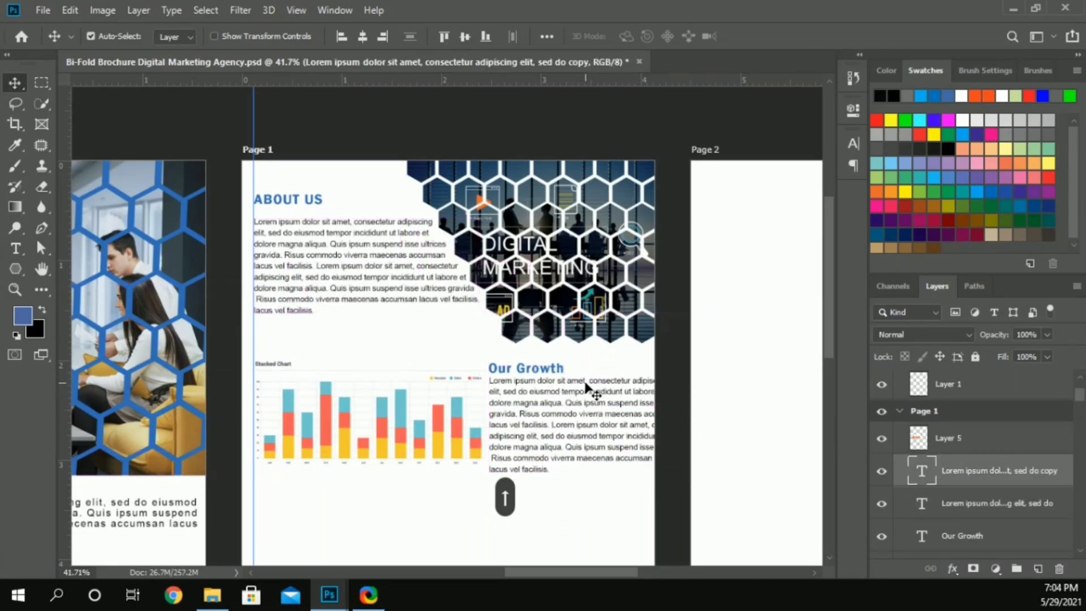
scroll(577, 389, "up", 2)
scroll(578, 389, "up", 2)
scroll(582, 388, "down", 3)
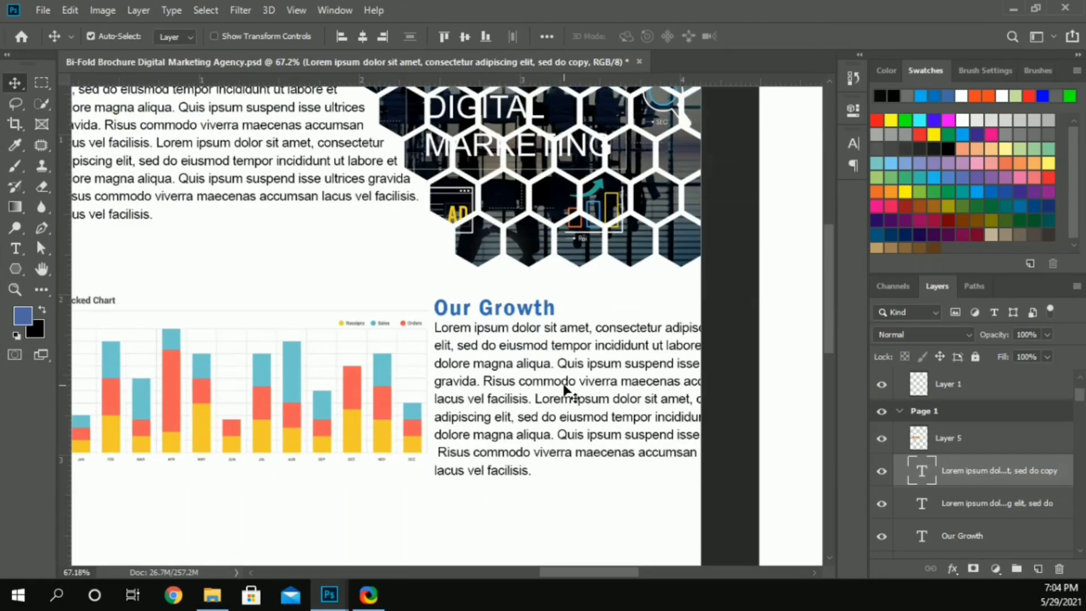
key("ctrl")
scroll(518, 365, "right", 3)
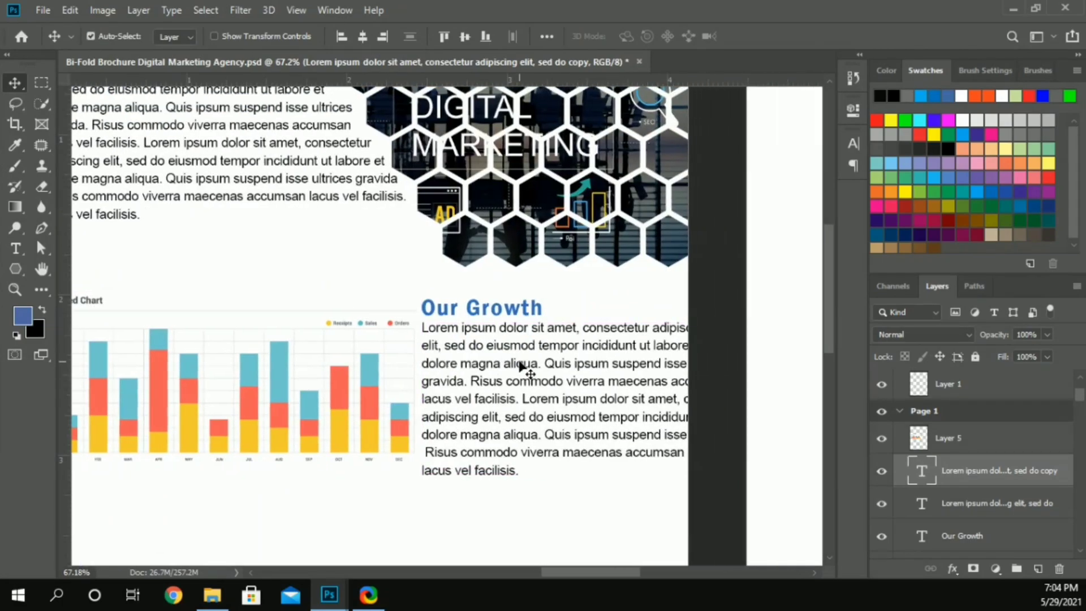
Step: Break the Our Growth paragraph's first line after "consectetur" and its second line after "tempor incidi"
key("t")
left_click(649, 329)
key("Delete")
key("End")
key("Delete")
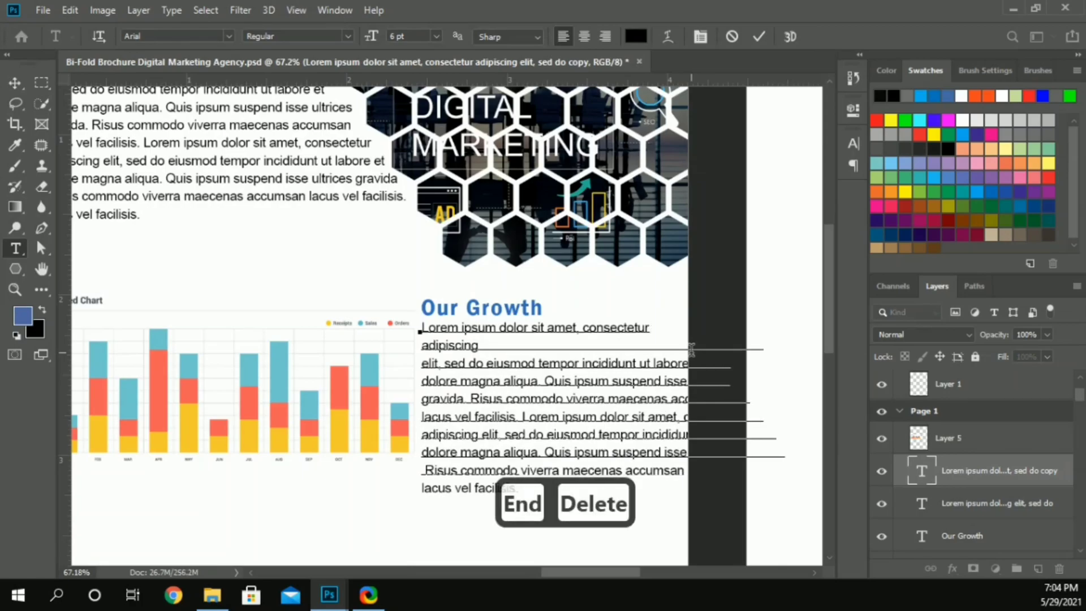
key("Return")
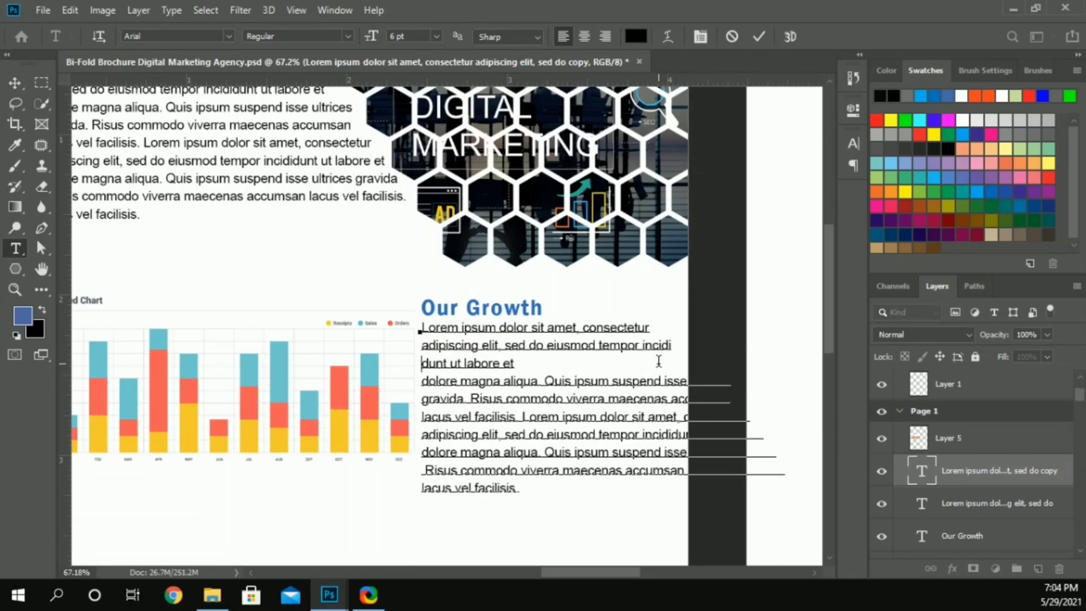
Step: Join "dunt ut labore et" with the text that follows and break the third line after "Quis"
key("Delete")
key("ctrl+Right")
key("ctrl+Right")
key("ctrl+Right")
key("ctrl+Right")
key("ctrl+Right")
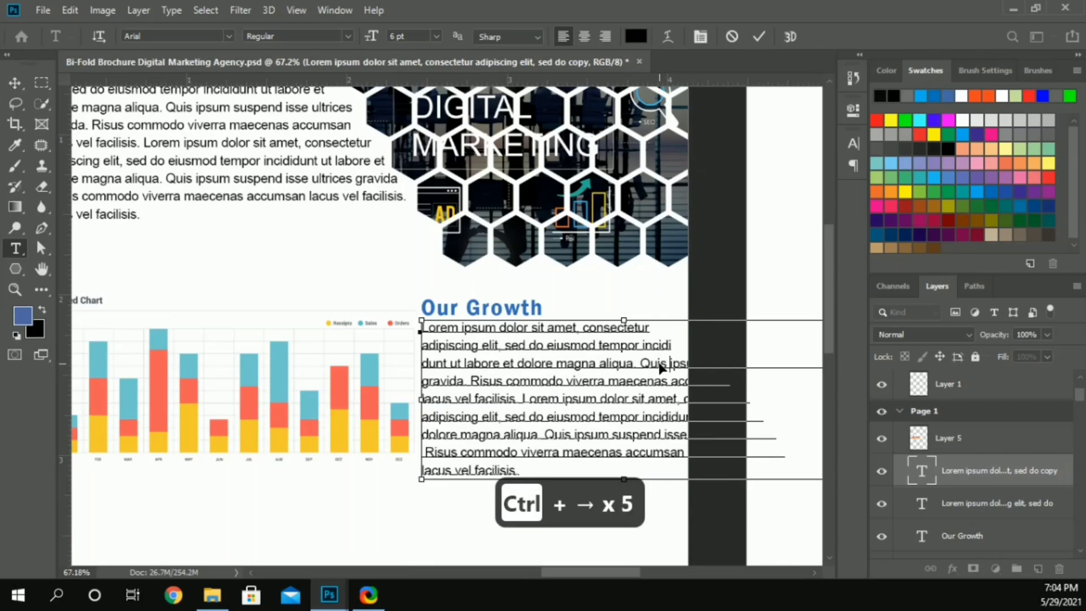
key("Return")
key("BackSpace")
key("Return")
Step: Merge the remaining words into the fourth line of the Our Growth paragraph and break it after "Risus"
key("End")
key("Delete")
key("ctrl+Right")
key("ctrl+Right")
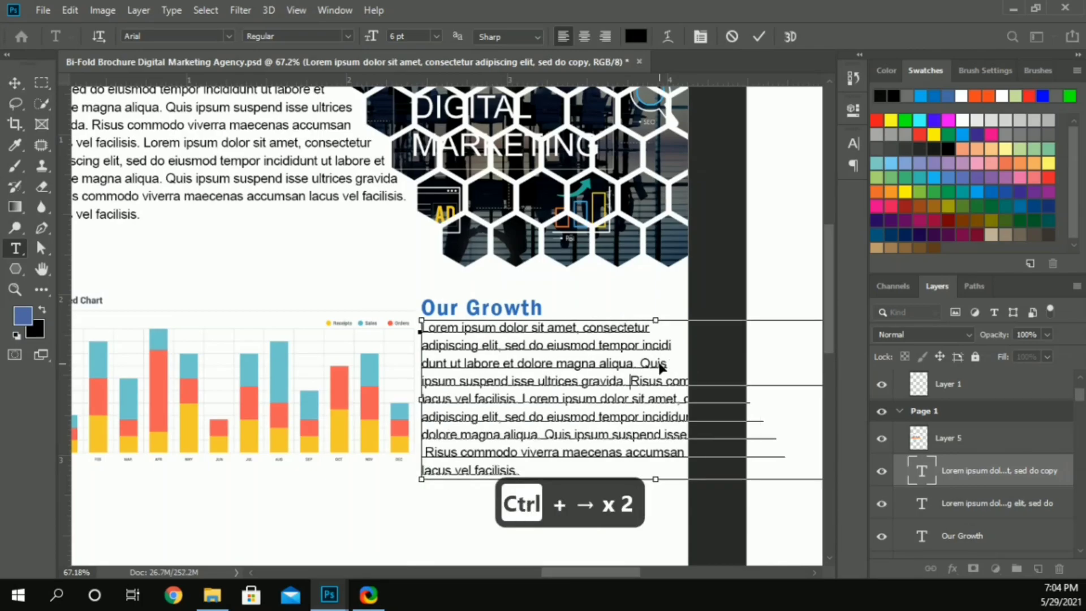
key("Return")
Step: Rewrap the Our Growth paragraph so the fifth line ends after "lacus" and the sixth after "sit amet,"
key("End")
key("Delete")
key("ctrl+Right")
key("BackSpace")
key("ctrl+Right")
key("ctrl+Right")
key("ctrl+Right")
key("ctrl+Right")
key("ctrl+Right")
Step: Rewrap the Our Growth paragraph so its seventh line ends after "sed do eiusmod"
key("ctrl+Right")
key("BackSpace")
key("Return")
key("End")
key("Delete")
key("ctrl+Right")
key("ctrl+Right")
key("ctrl+Right")
key("ctrl+Right")
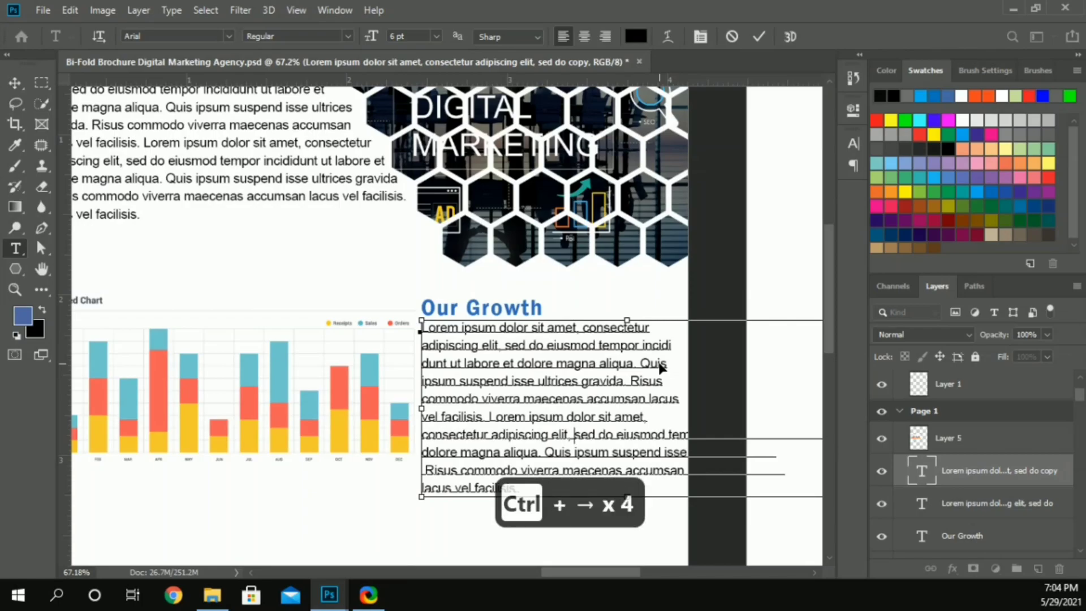
key("ctrl+Right")
key("BackSpace")
key("Return")
Step: Delete the Our Growth paragraph's remaining text after "tempor incididunt ut labore et" and finish the text edit
key("ctrl+shift+Right")
key("End")
left_click_drag(600, 452, 609, 499)
key("Delete")
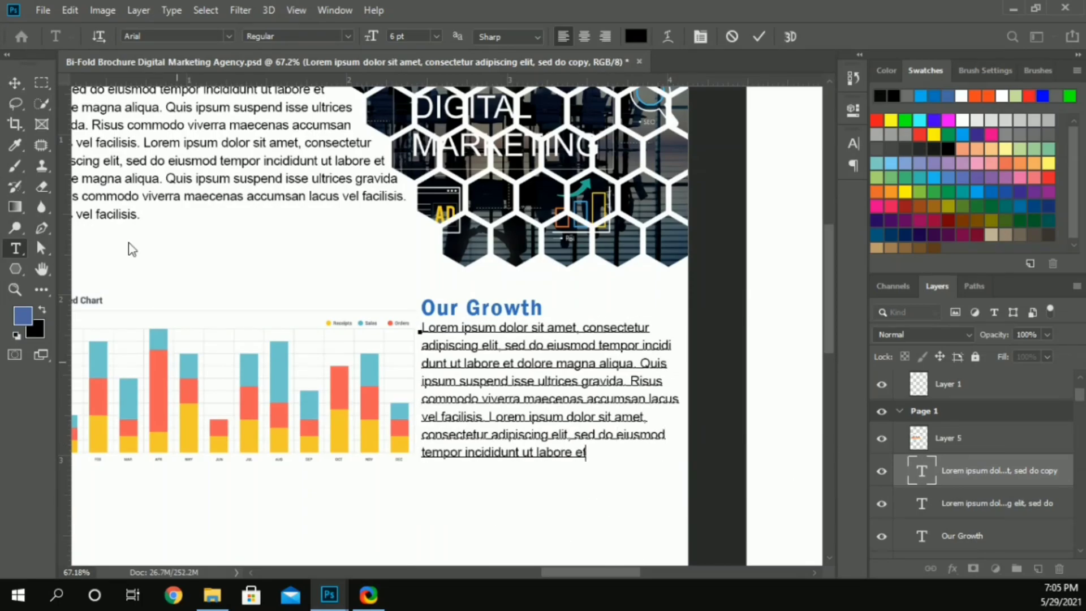
left_click(15, 83)
Step: Nudge the stacked chart slightly left to line up with the vertical guide at the page margin
scroll(212, 264, "down", 3)
scroll(213, 267, "left", 1)
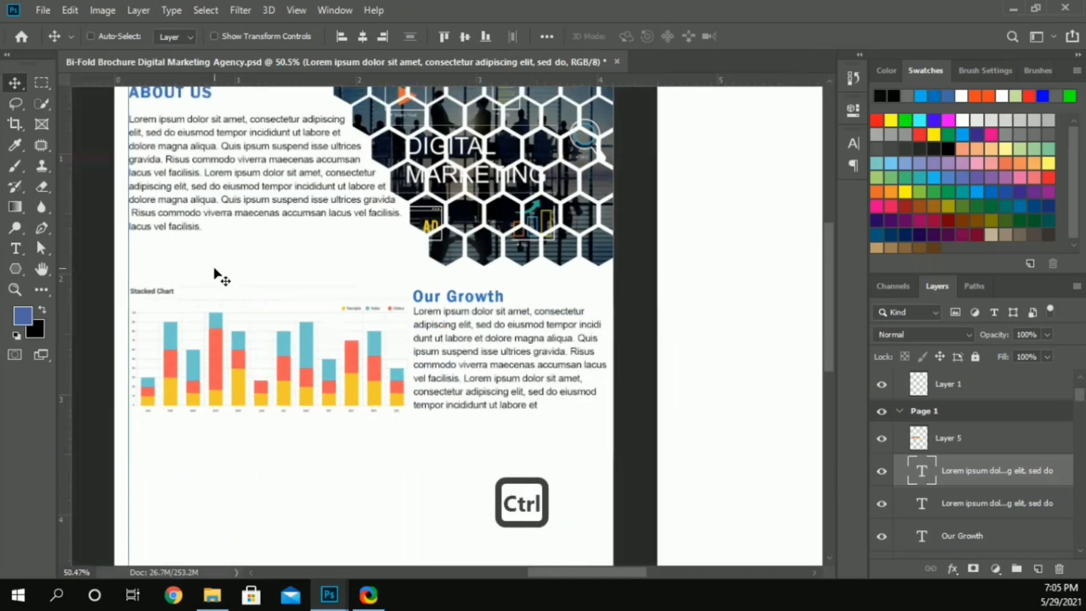
left_click(210, 328)
scroll(120, 329, "up", 3)
key("Left")
Step: Shift the Our Growth heading and paragraph slightly toward the chart and place both layers at the top of the Page 1 group
key("Left")
left_click(650, 309)
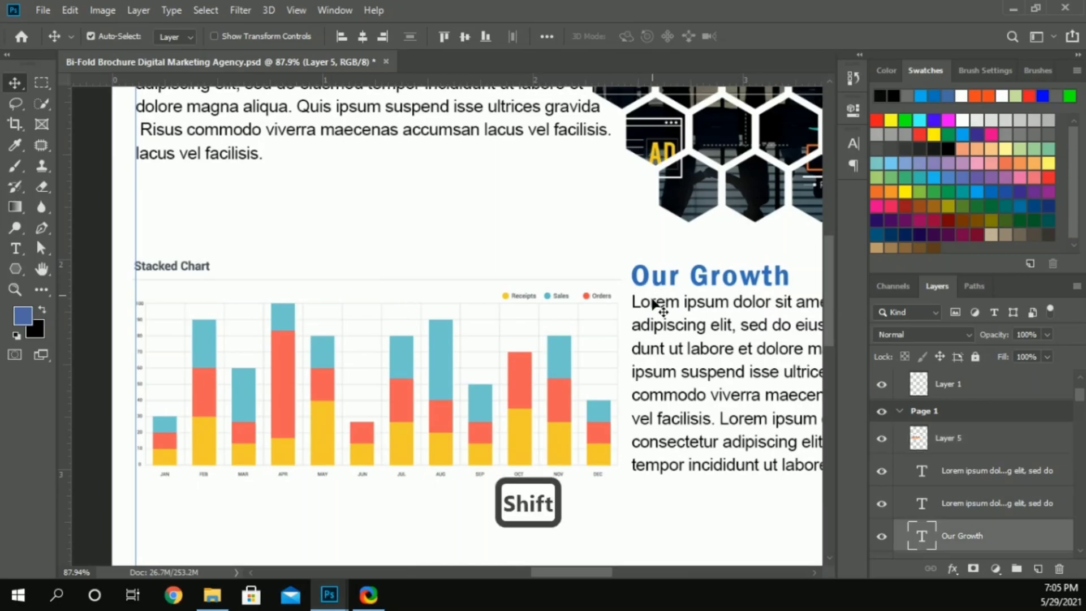
left_click(654, 306, "shift")
key("Left")
key("Left")
left_click_drag(956, 472, 963, 424)
key("Right")
key("Right")
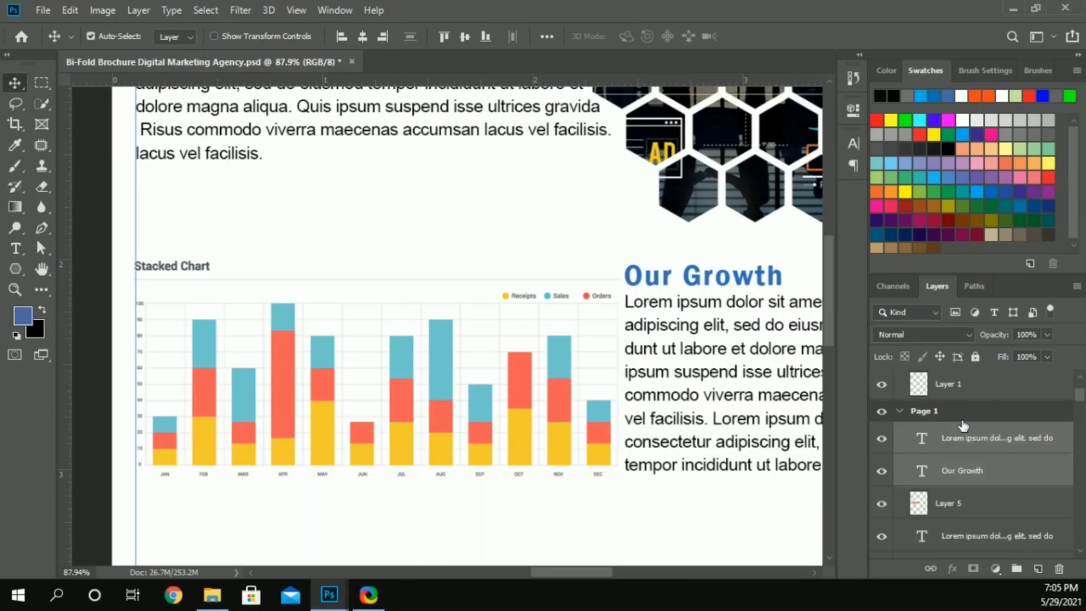
Step: Place the guy-shows-document-girl-group office photo from the Downloads folder into the empty lower part of Page 1
scroll(492, 312, "down", 3)
scroll(496, 285, "down", 3)
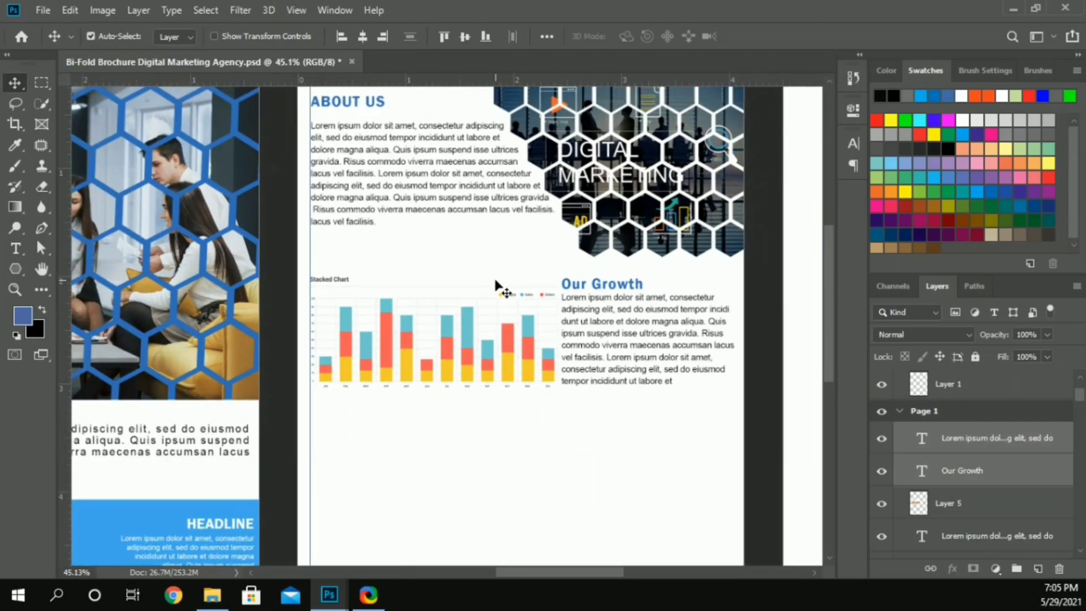
scroll(484, 308, "down", 2)
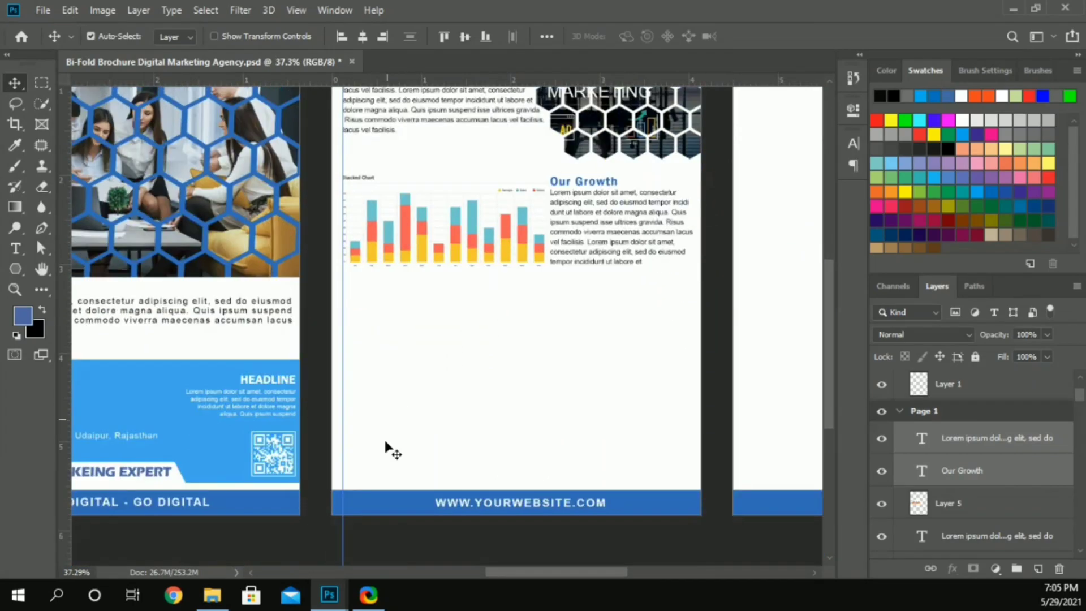
left_click(212, 593)
left_click(554, 200)
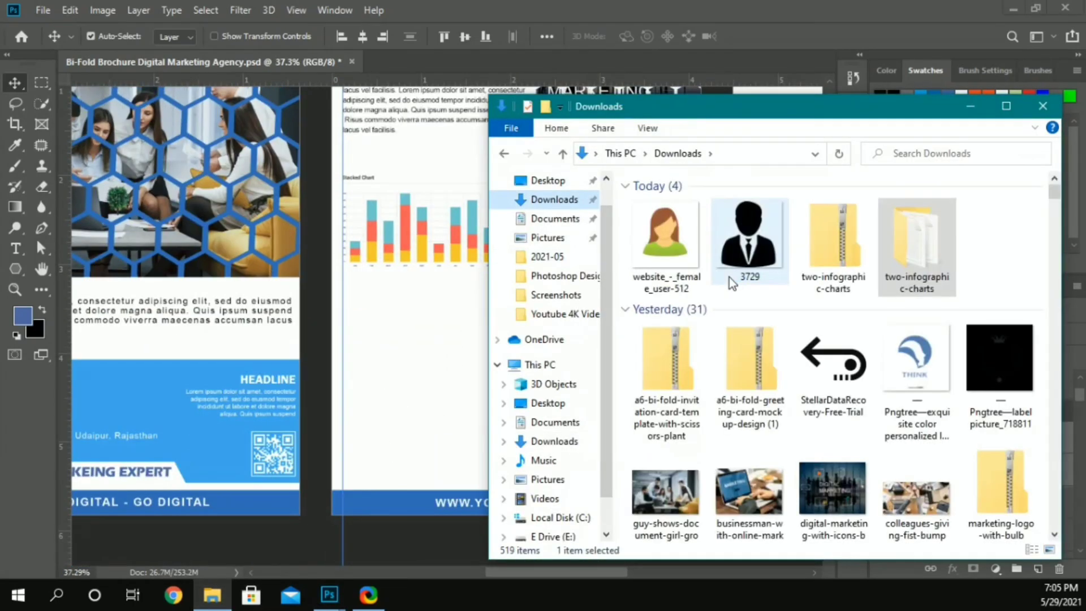
left_click_drag(667, 487, 482, 390)
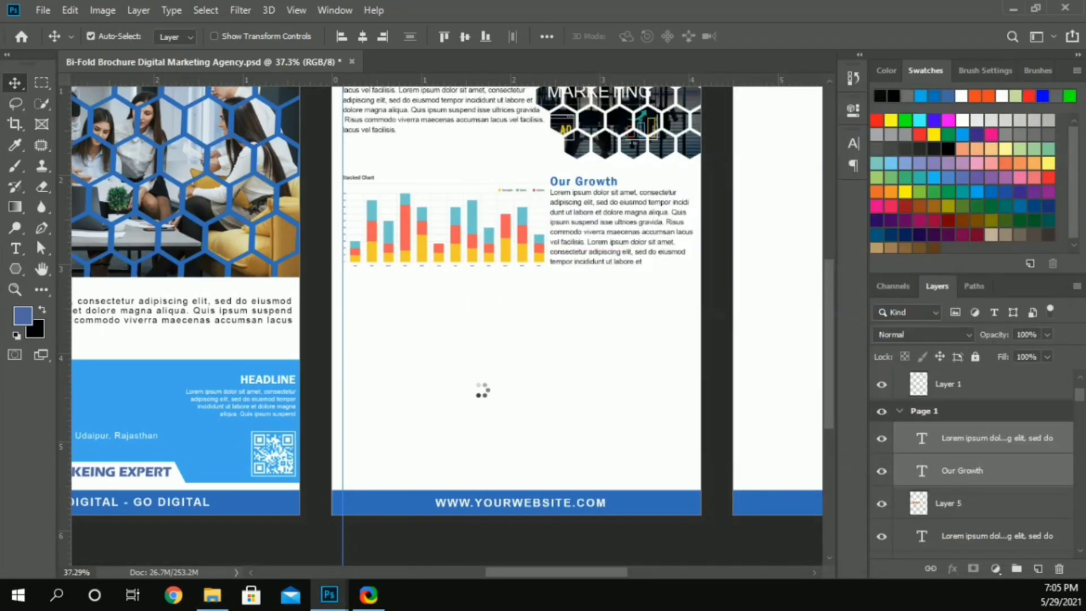
Step: Position the office photo just above the website footer and scale it to about 15.2% so it spans the page width
left_click_drag(500, 301, 502, 372)
key("Up")
key("Up")
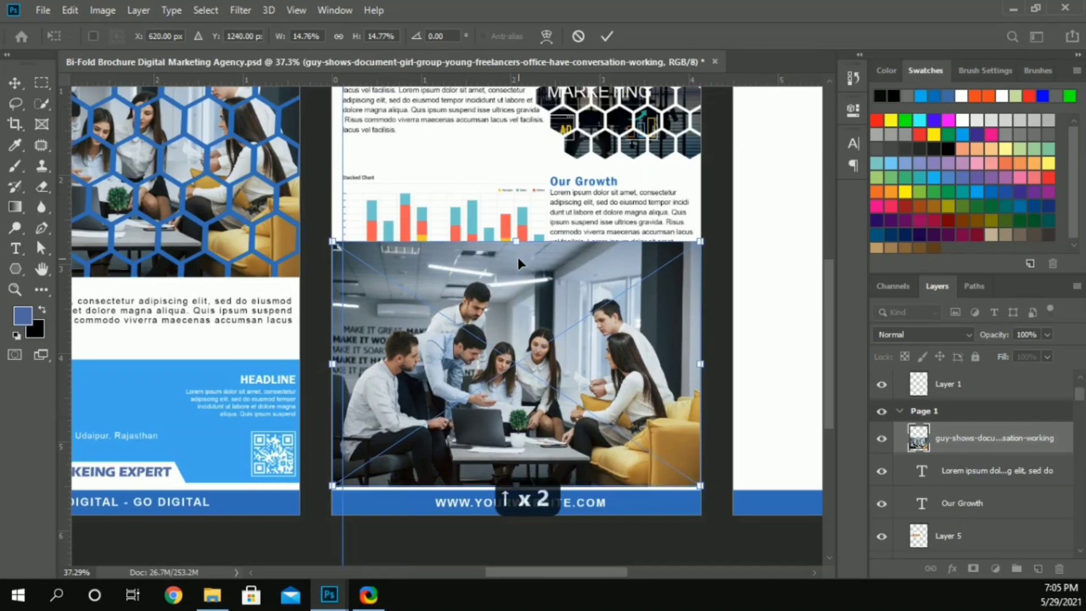
key("shift")
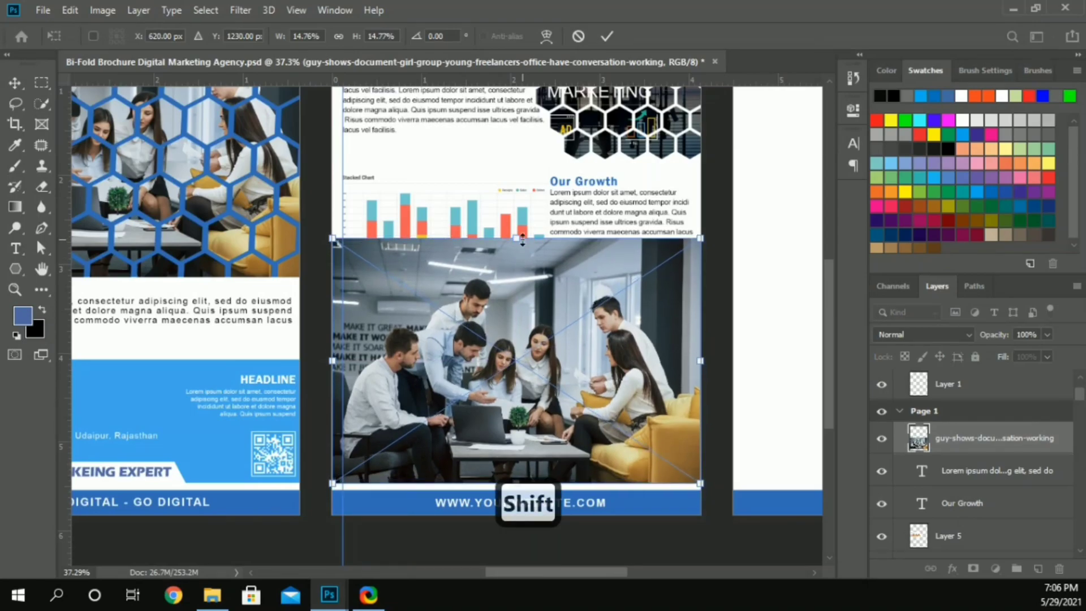
left_click_drag(522, 240, 579, 237)
key("Return")
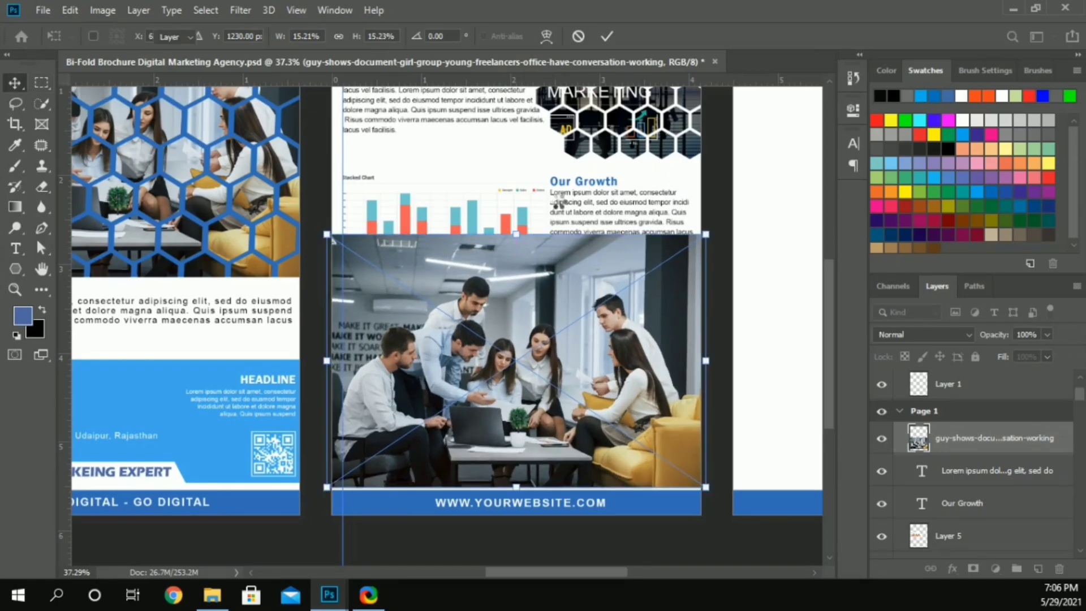
Step: Nudge the stacked chart, the Our Growth heading and paragraph, and the office photo up together
left_click(496, 197, "shift")
left_click(583, 182, "shift")
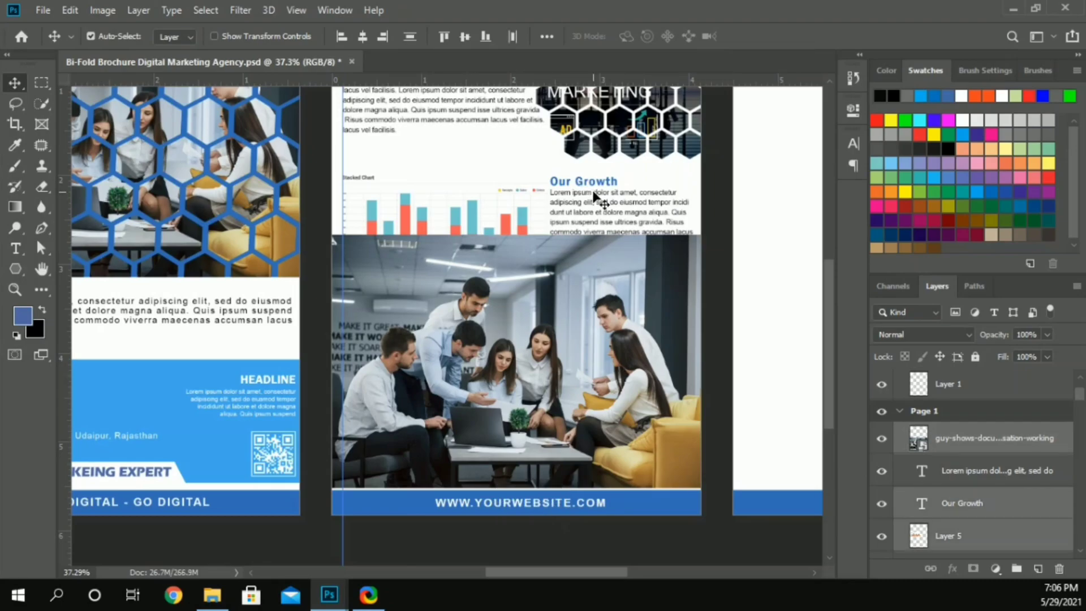
key("Up")
key("Up")
key("Up")
key("Up")
key("Up")
key("Up")
key("Up")
key("Up")
key("Up")
key("Up")
key("Up")
key("Up")
key("Up")
key("Up")
key("Up")
key("Up")
key("Up")
key("Up")
key("Up")
key("Up")
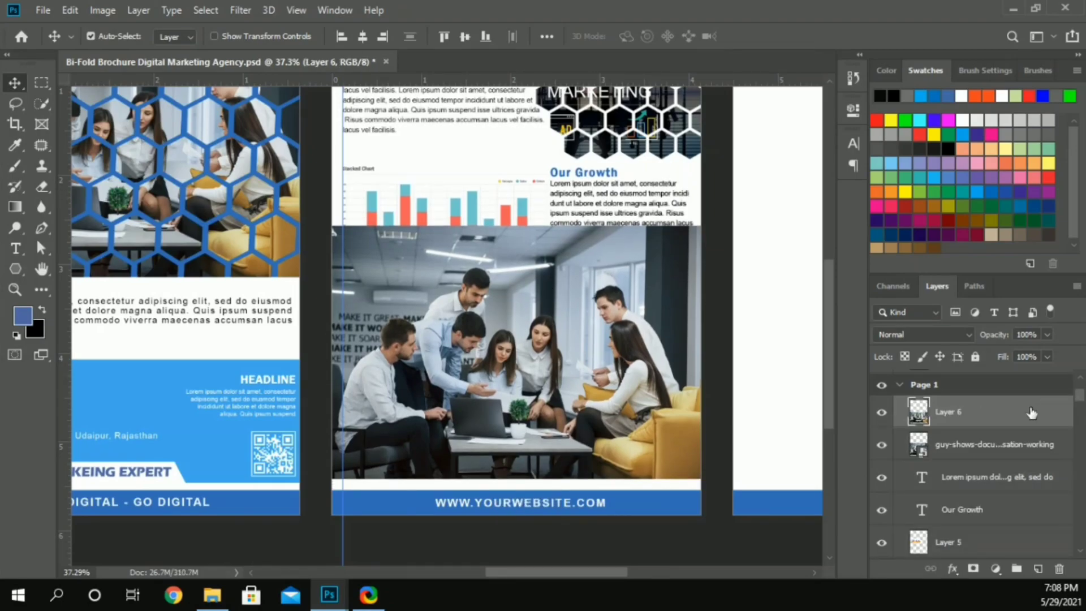
Step: Delete the duplicate office photo layer at the top of the Page 1 group, keeping the copy beneath the chart
key("Delete")
left_click(881, 411)
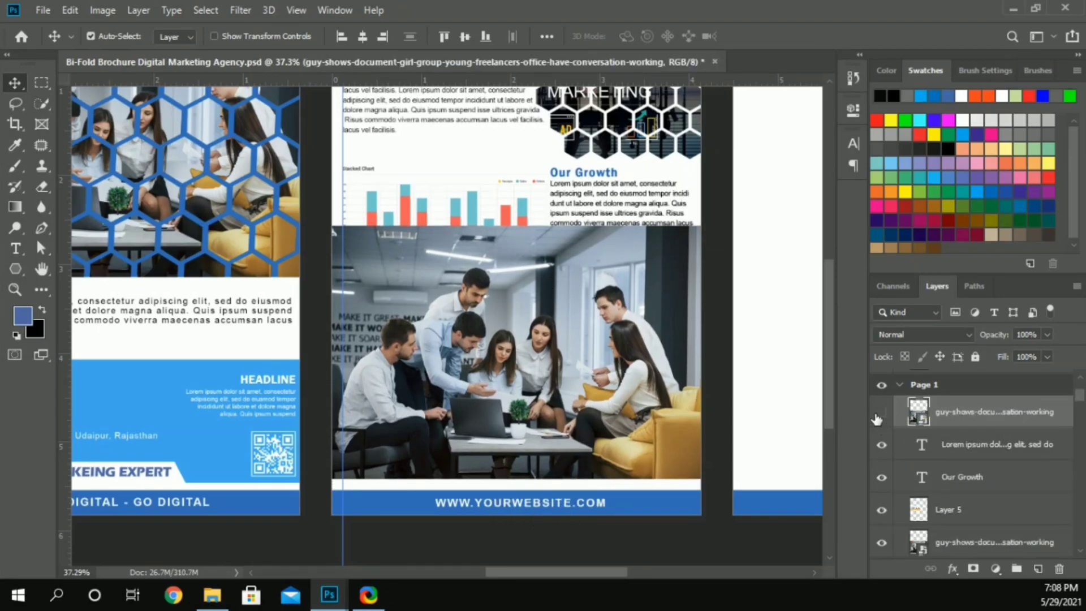
left_click(516, 405)
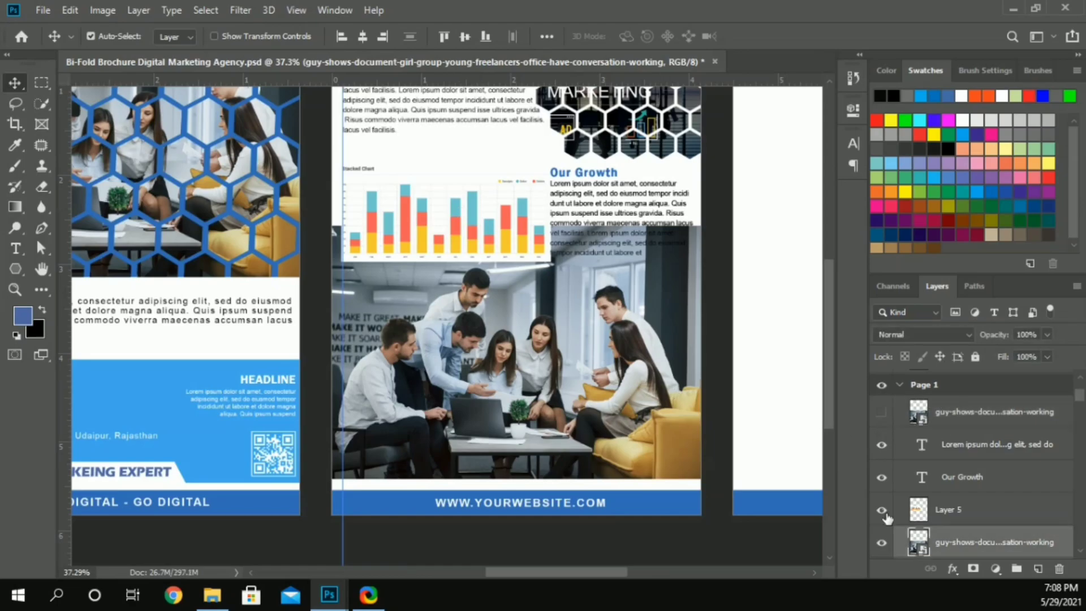
left_click(975, 414)
key("Delete")
left_click(814, 423)
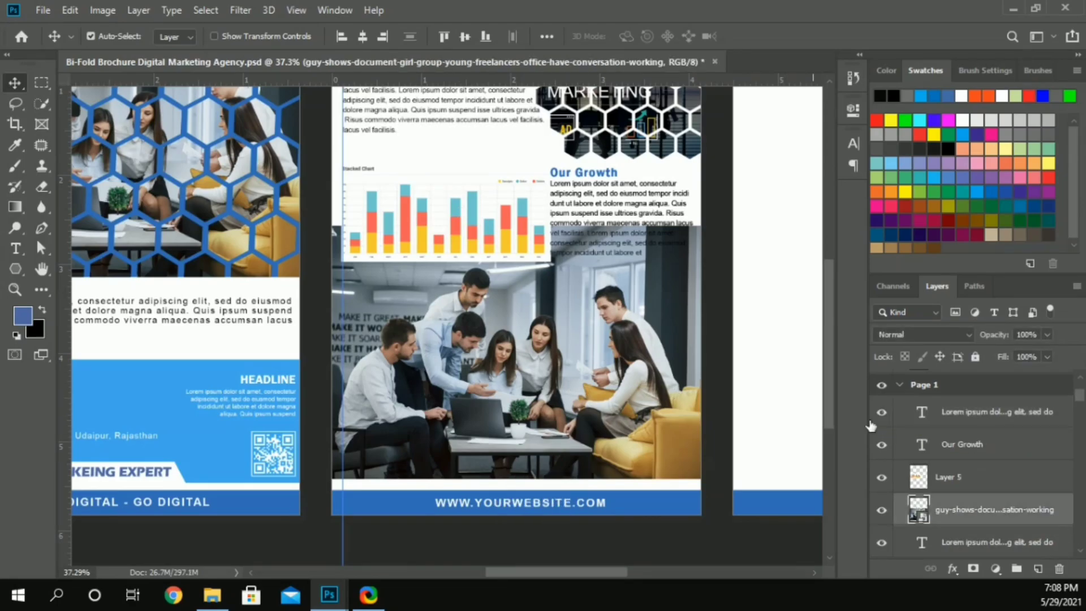
Step: Scale the stacked chart down to 91.54% and remove the leftover larger chart copy behind it
left_click(467, 186, "ctrl")
key("ctrl+t")
left_click_drag(551, 261, 542, 245)
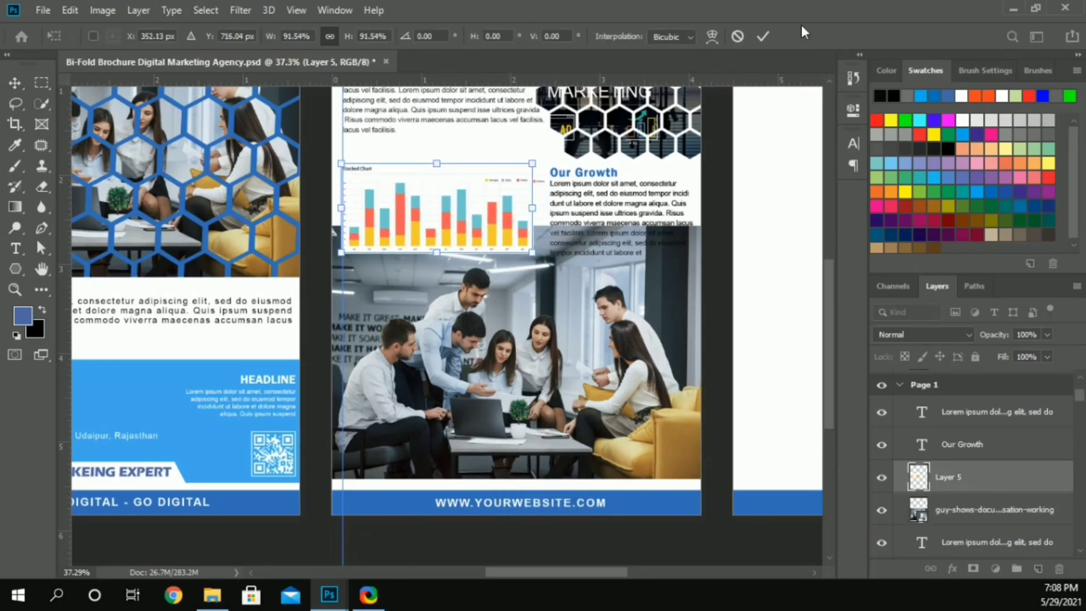
left_click(762, 36)
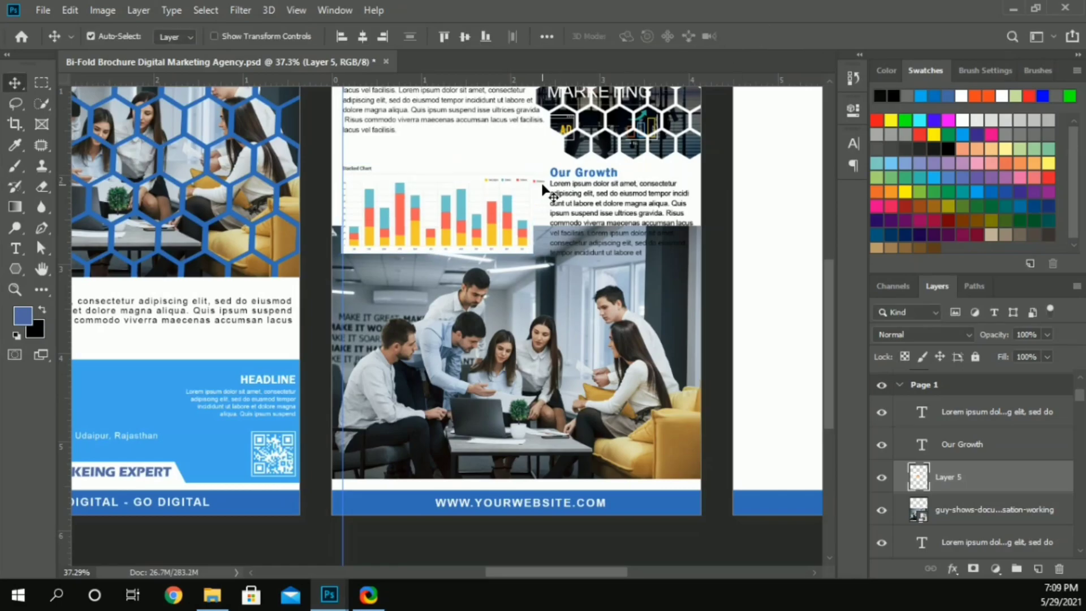
key("Delete")
Step: Try to shift the Our Growth heading and paragraph together toward the smaller chart
left_click(566, 174)
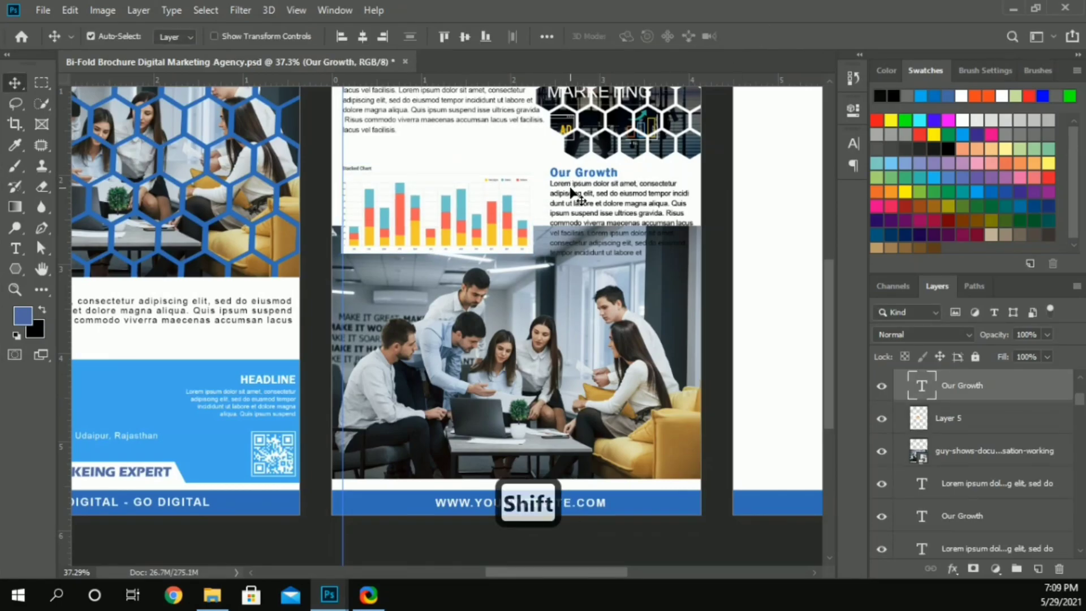
left_click(576, 184, "shift")
left_click_drag(575, 185, 565, 187)
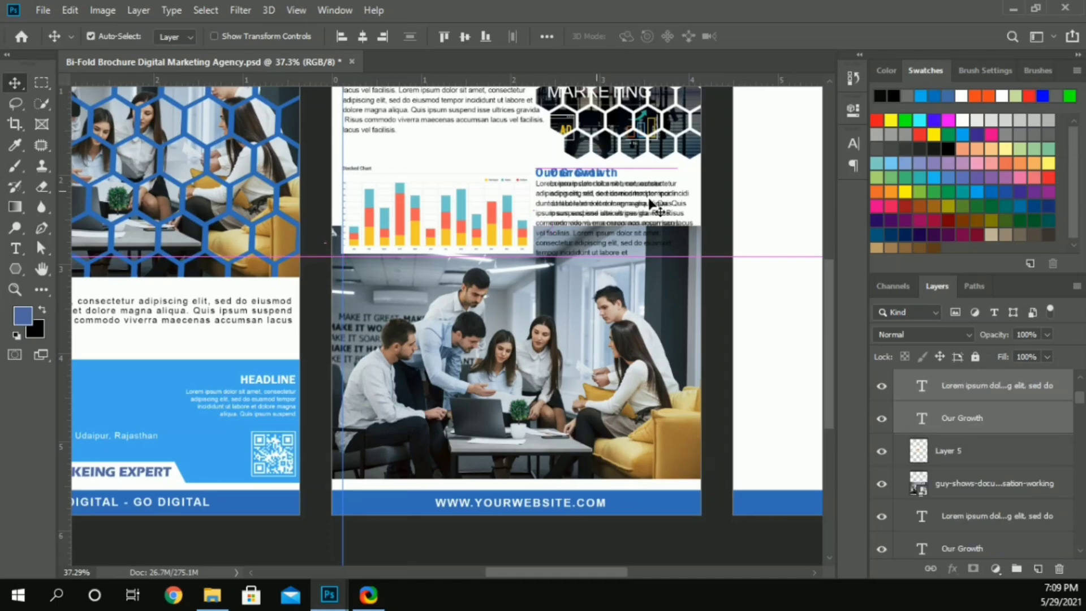
key("ctrl+z")
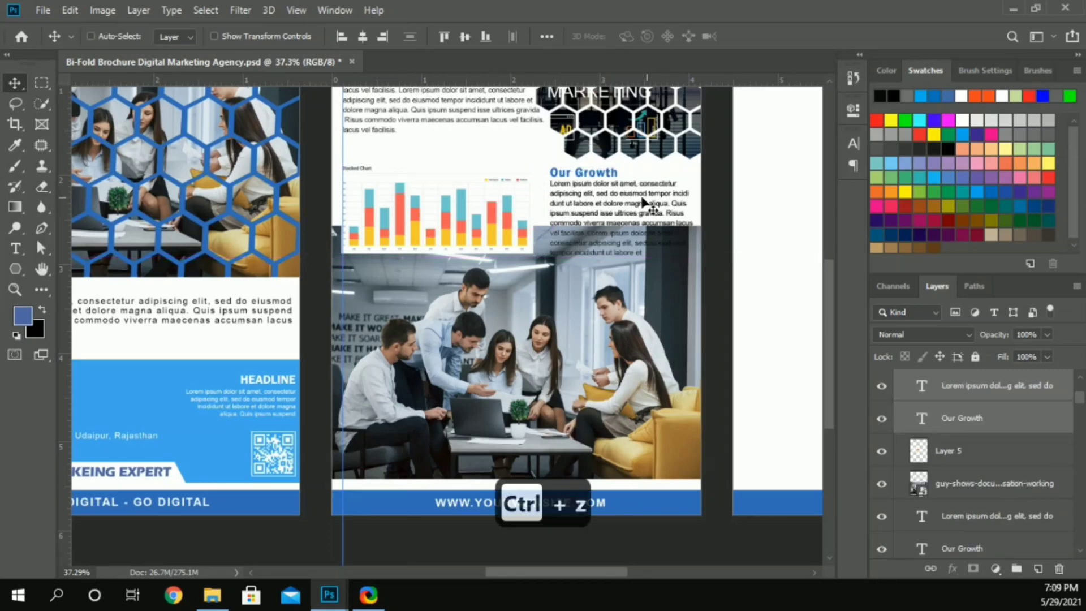
left_click_drag(607, 175, 593, 175)
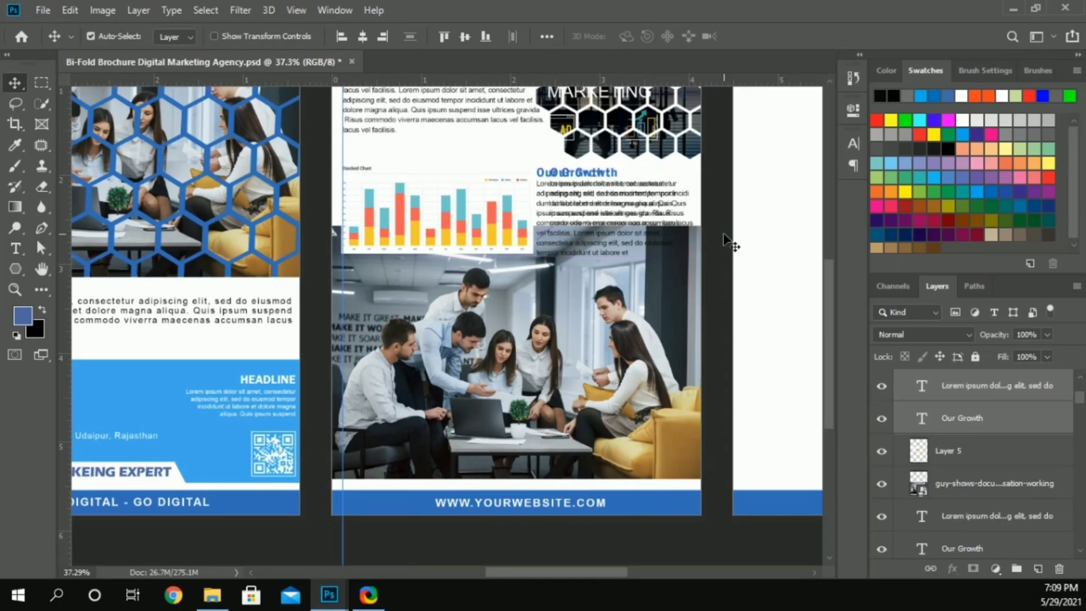
scroll(728, 226, "up", 3)
key("ctrl+z")
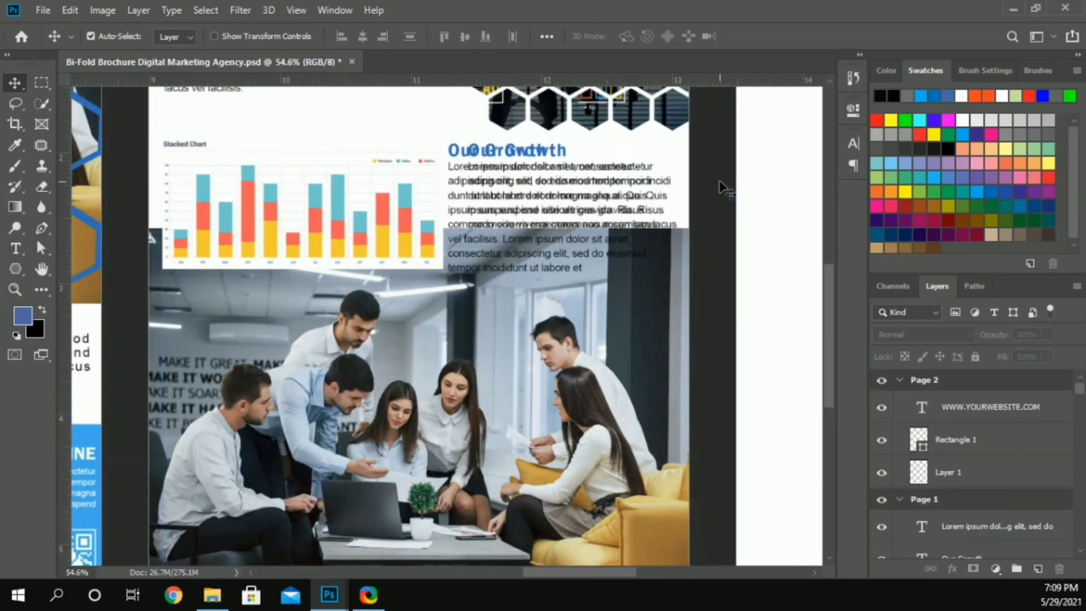
key("ctrl+z")
Step: Try to move the Our Growth heading closer to the chart on its own
left_click_drag(531, 161, 519, 156)
key("ctrl+z")
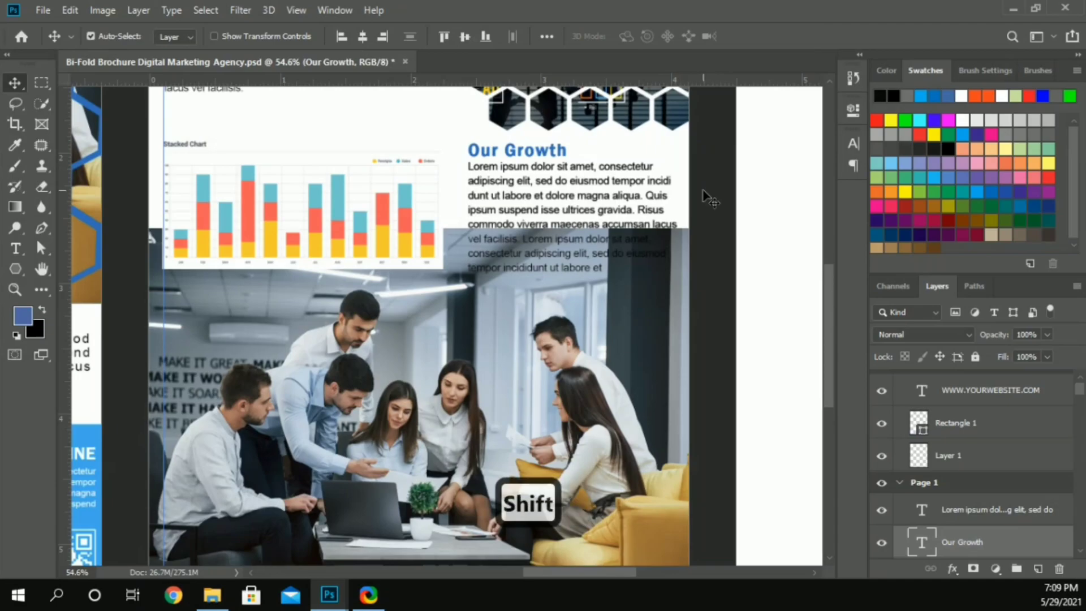
key("shift+Left")
key("shift+Right")
left_click(720, 162)
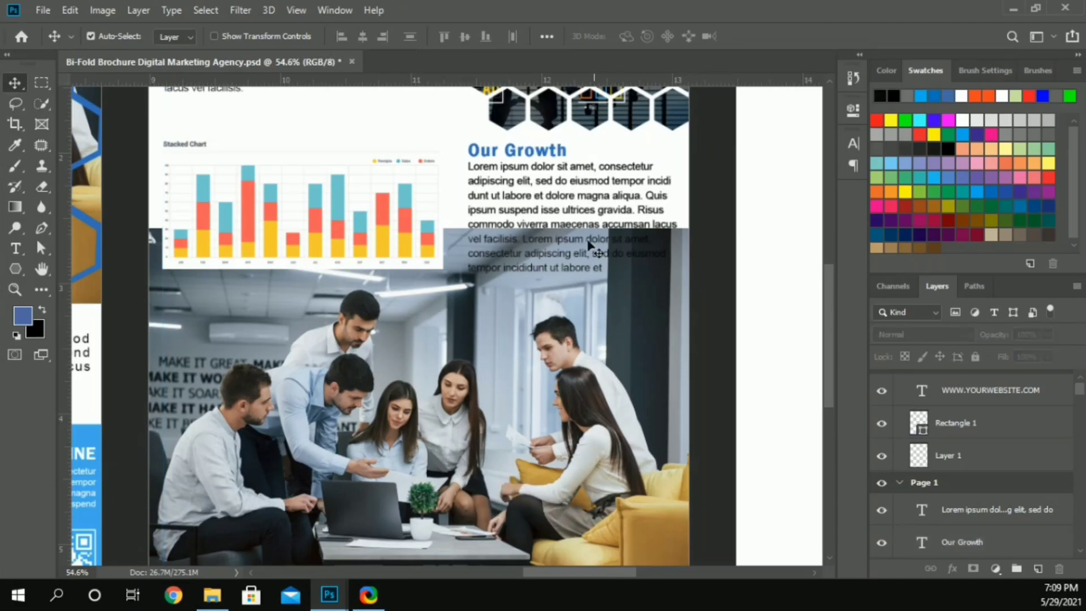
left_click_drag(552, 151, 512, 152)
key("ctrl+z")
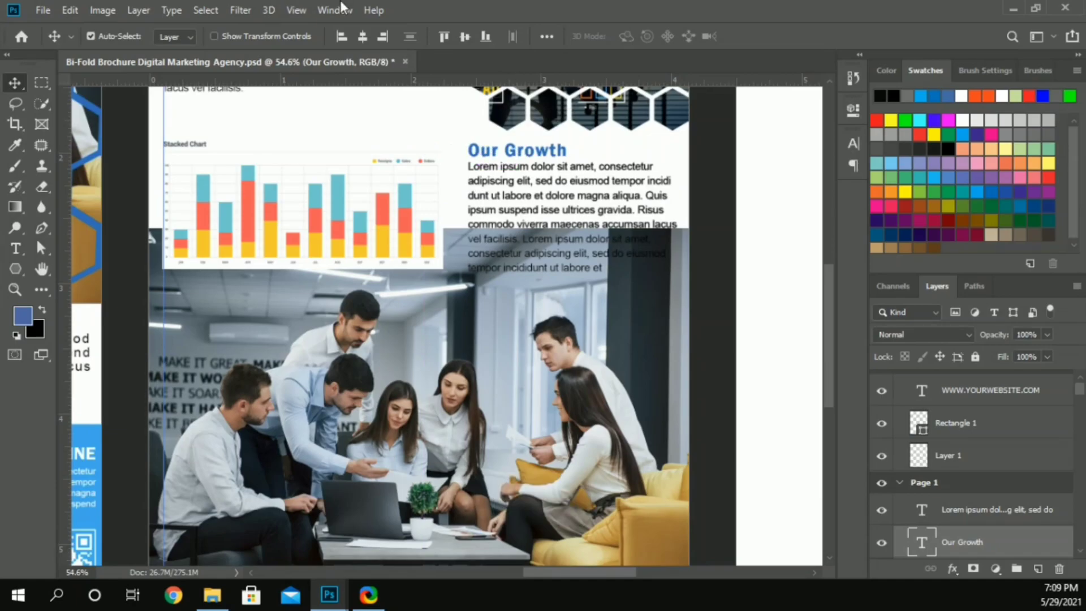
Step: Nudge the stacked chart up, away from the office photo
left_click(315, 199)
key("Up")
key("Up")
key("Up")
key("Up")
key("Up")
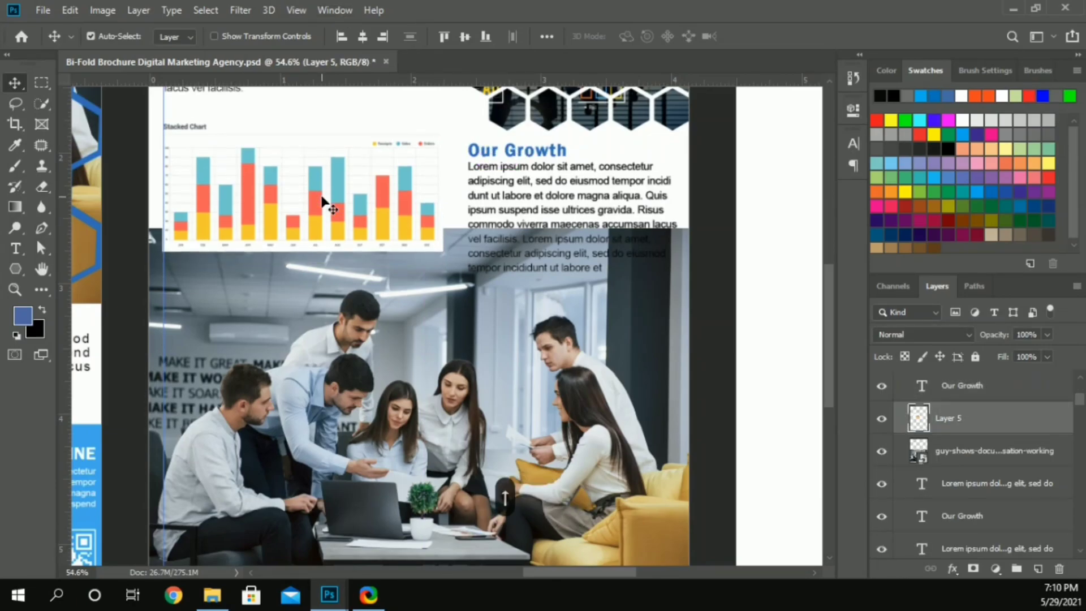
Step: Delete the Our Growth paragraph's text after "commodo viverra maecenas" and finish the text edit
key("t")
left_click_drag(601, 226, 610, 280)
key("Delete")
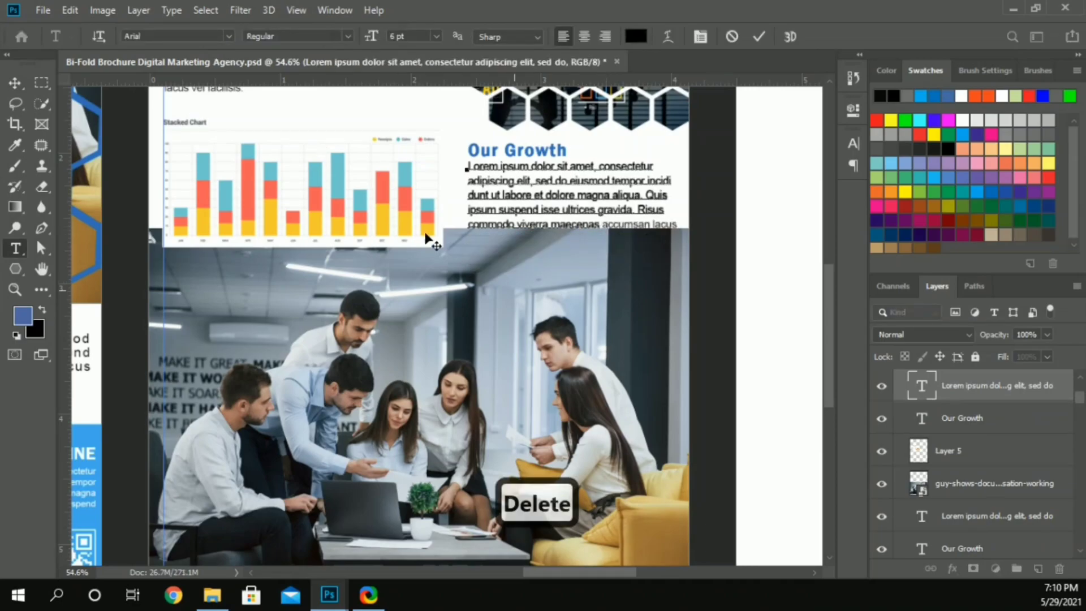
left_click(330, 154)
key("v")
Step: Nudge the stacked chart right, closer to the Our Growth paragraph
key("Right")
key("Left")
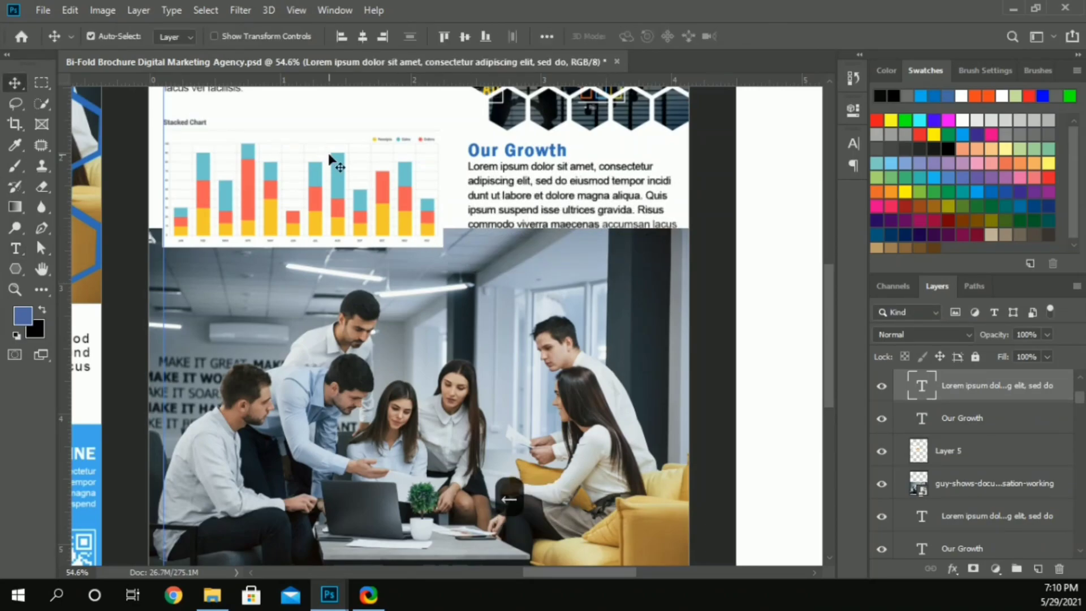
left_click(332, 160)
key("shift+Right")
key("shift+Right")
key("shift+Right")
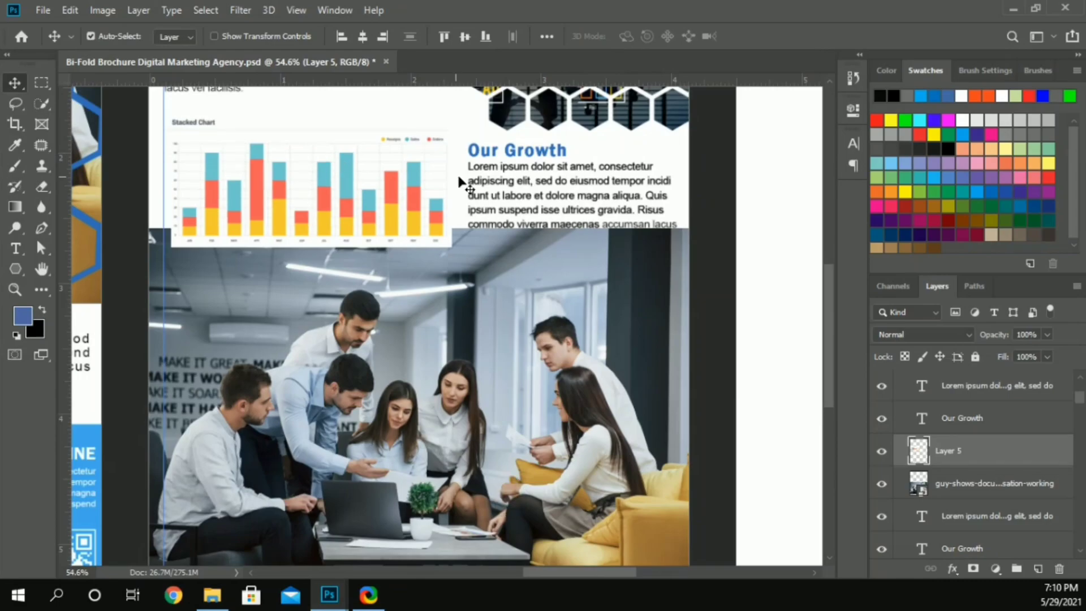
Step: Check the character settings of the Our Growth paragraph
left_click(479, 169)
left_click(862, 146)
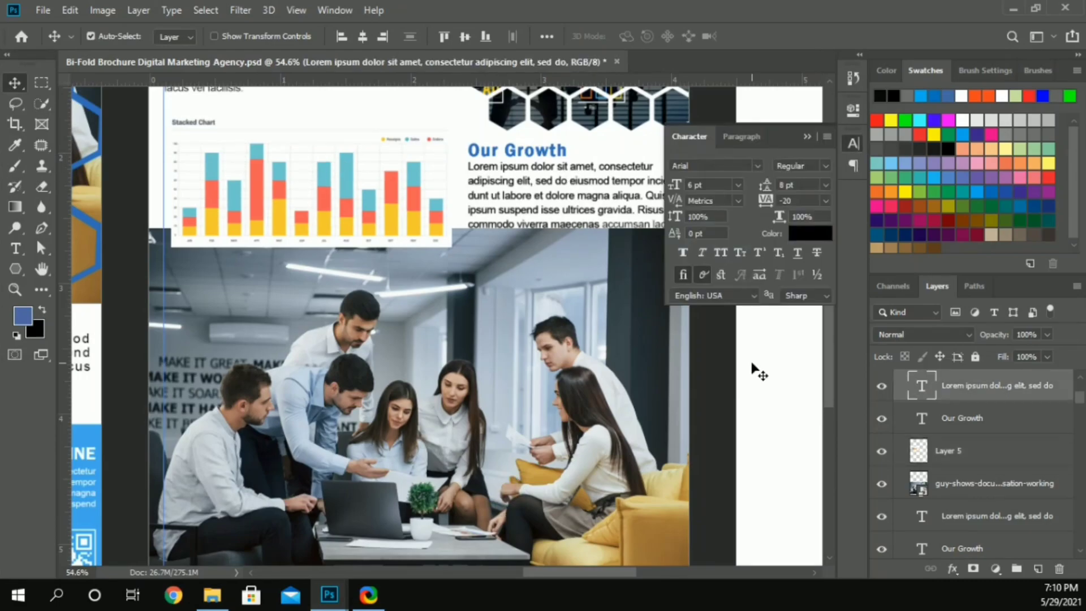
left_click(772, 364)
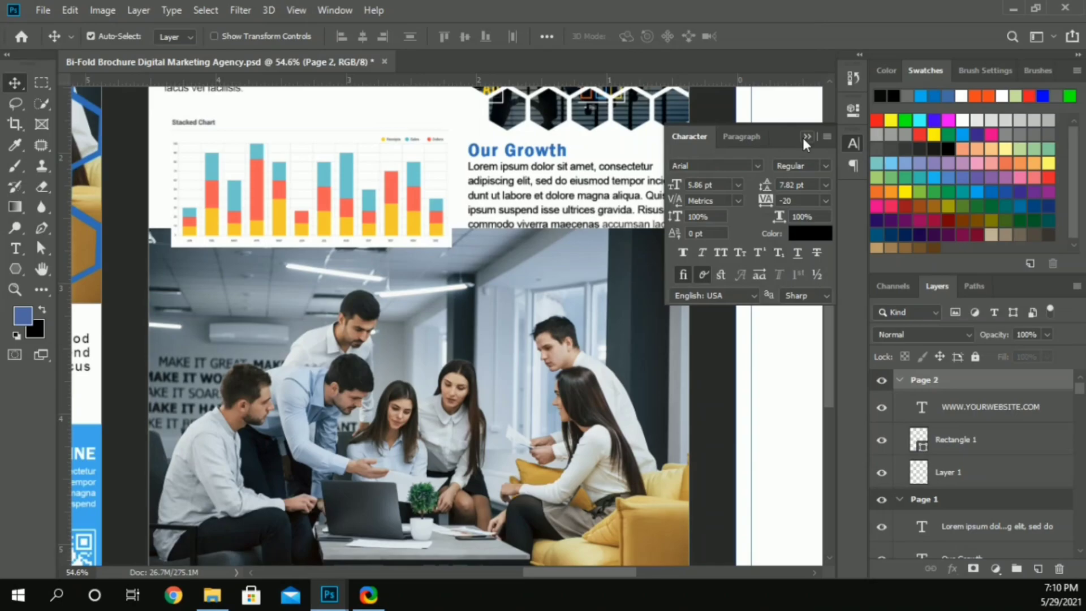
left_click(804, 138)
Step: Resize the office photo to the full width of Page 1 and position it just above the blue website footer
left_click(504, 405)
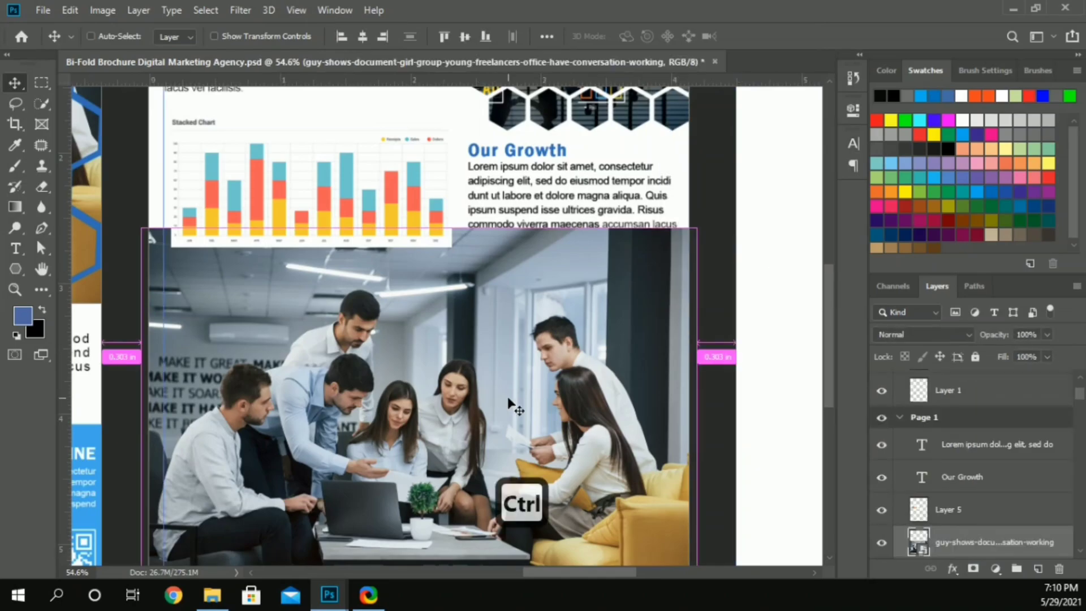
key("ctrl+t")
left_click_drag(422, 228, 422, 246)
scroll(421, 249, "down", 2)
scroll(422, 249, "down", 1)
left_click_drag(422, 290, 421, 302)
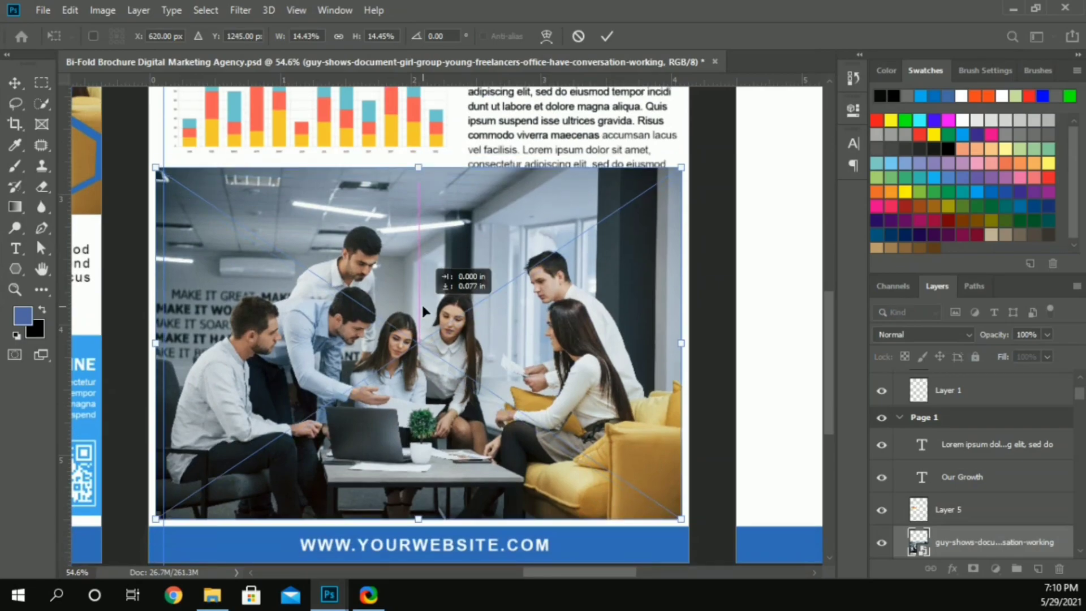
left_click_drag(415, 167, 435, 158)
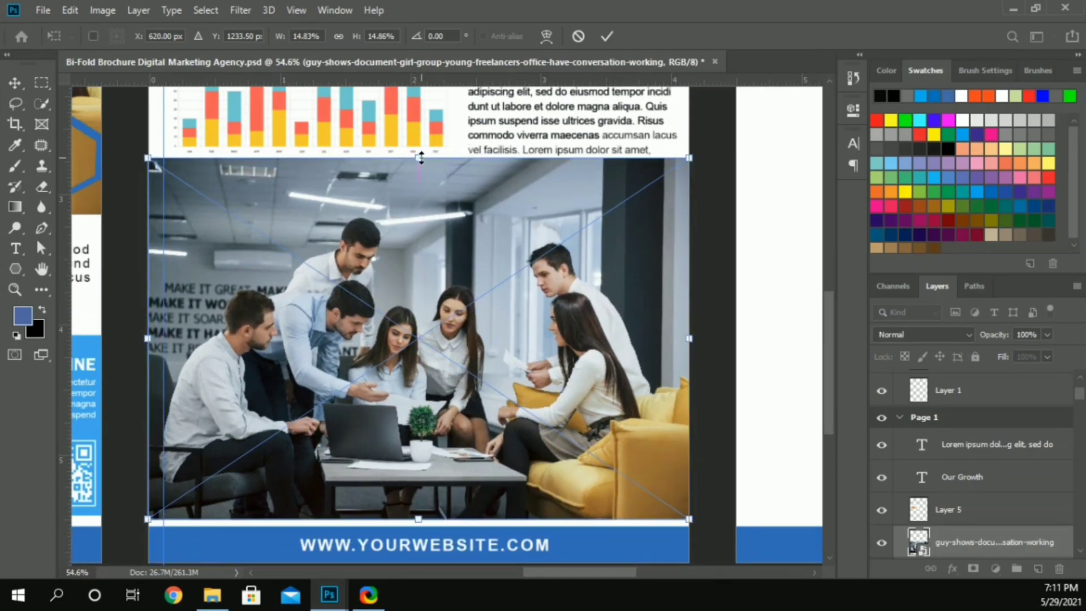
key("Down")
key("Down")
key("Down")
key("Down")
left_click(606, 36)
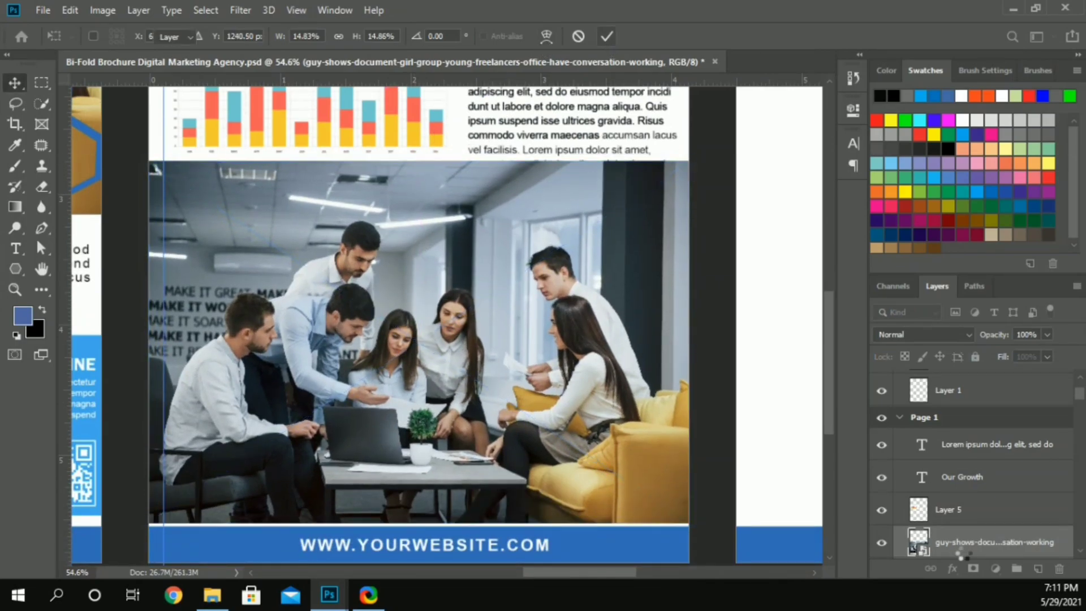
Step: Duplicate the office photo layer and apply a black Color Overlay to the copy
left_click_drag(967, 546, 969, 524, "alt")
left_click(953, 568)
left_click(970, 504)
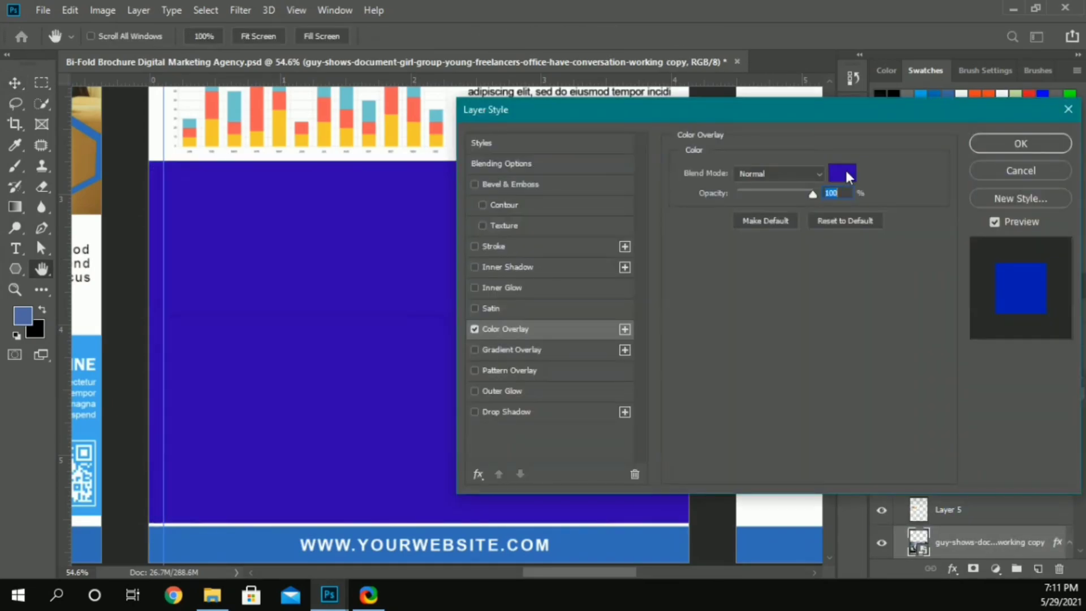
left_click(847, 173)
left_click_drag(782, 302, 592, 426)
left_click(988, 205)
left_click(1011, 144)
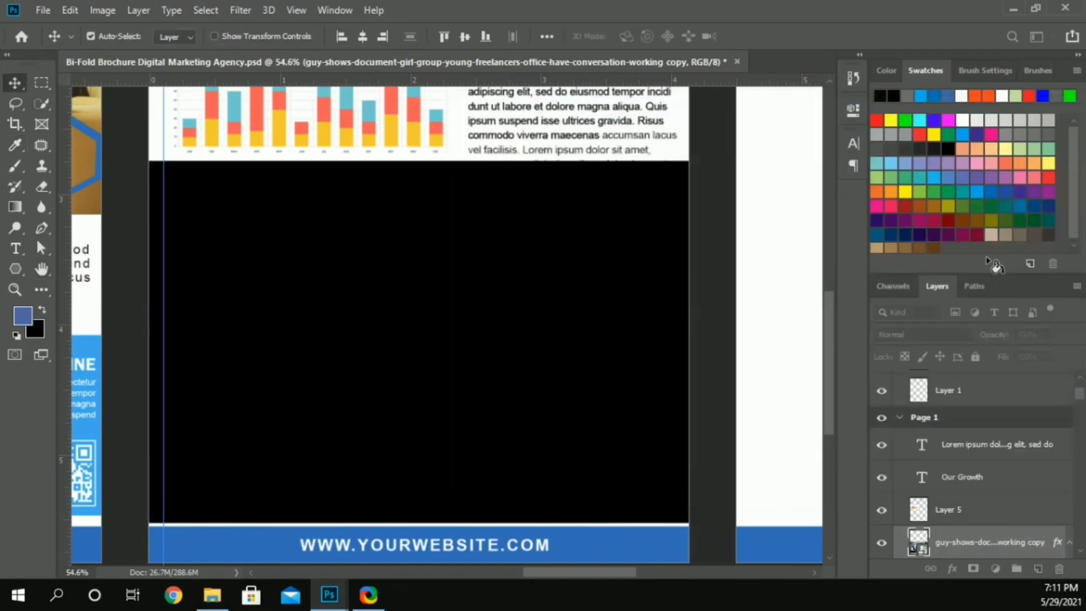
Step: Set the black overlay copy's layer opacity to 90% so the office photo shows through faintly
left_click(1029, 335)
type("85")
key("Return")
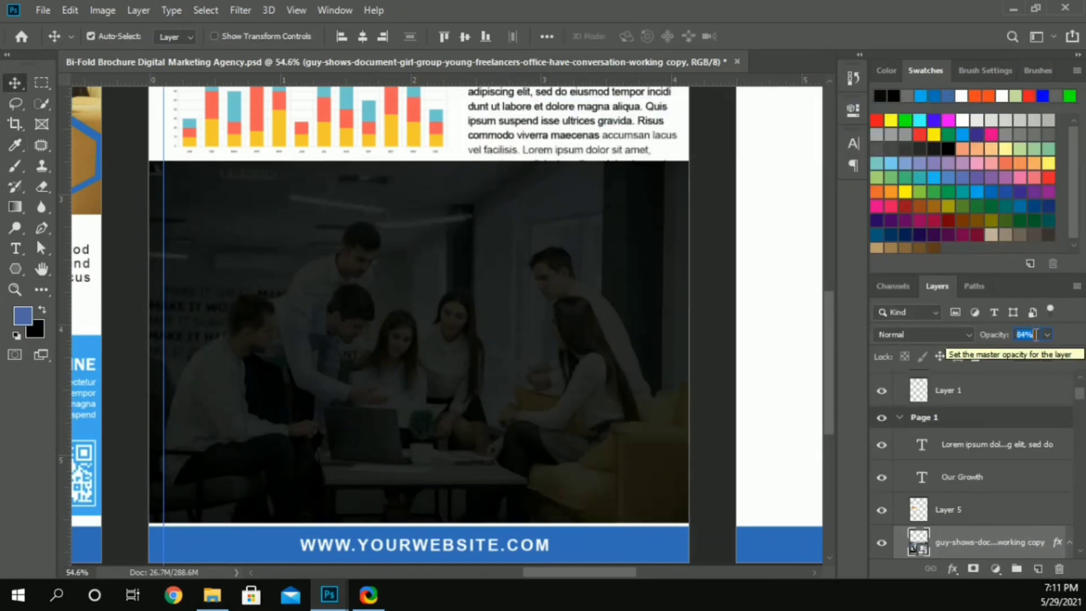
type("79")
key("Return")
scroll(1036, 334, "up", 3)
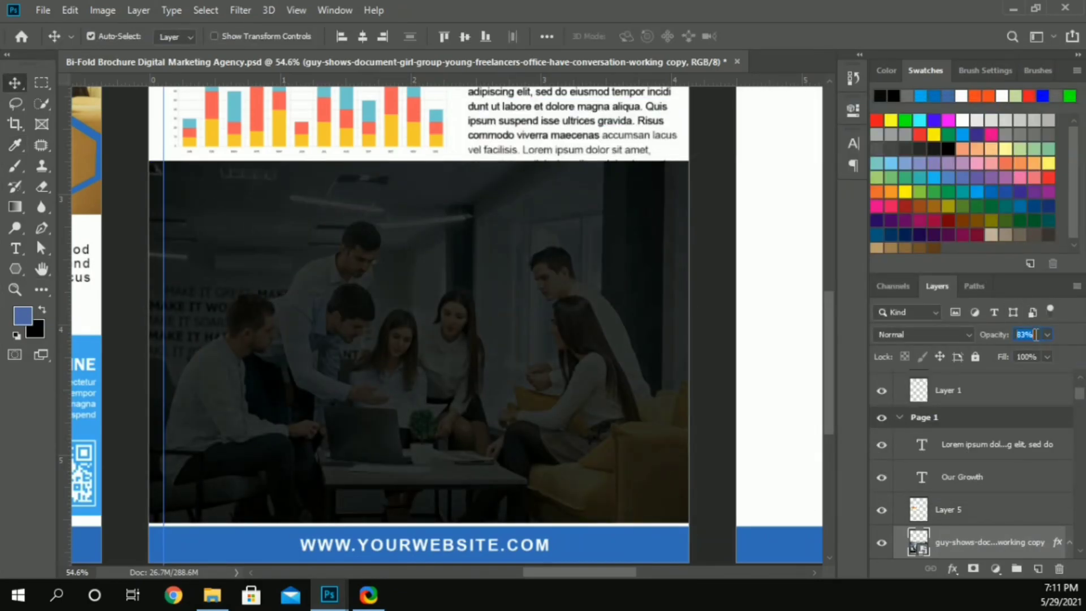
key("Return")
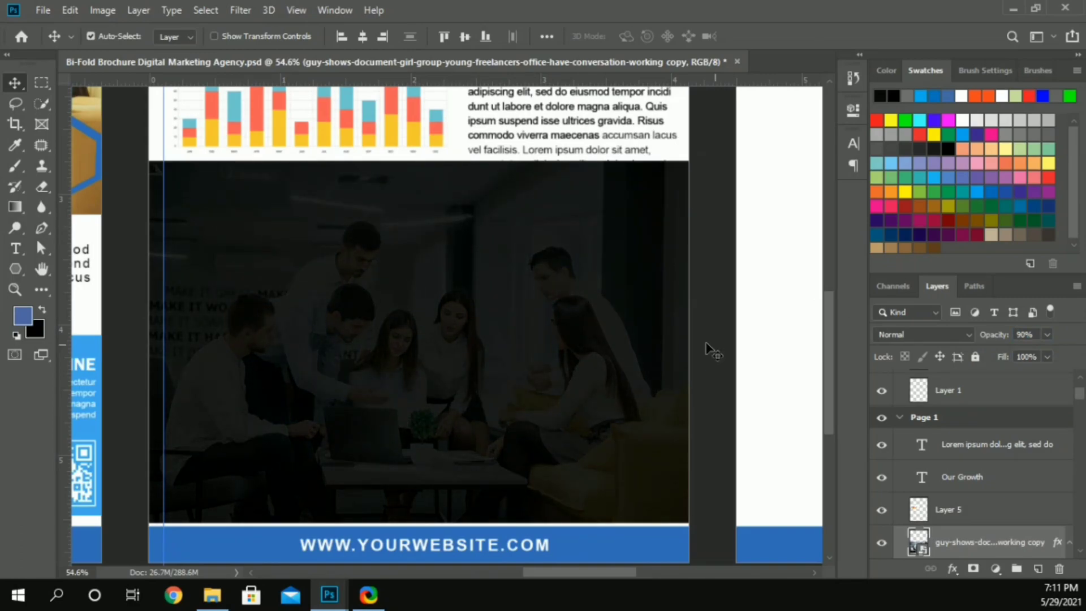
Step: Nudge the darkened office photo slightly up, away from the website footer
left_click(673, 330, "shift")
key("Up")
key("Up")
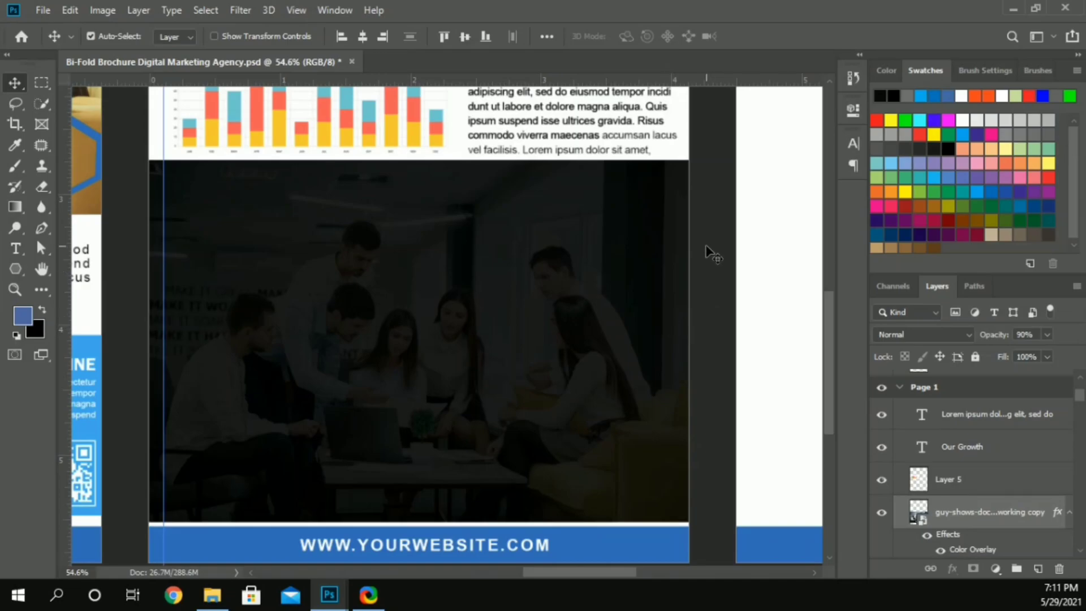
Step: Duplicate the Our Growth heading onto the upper corner of the darkened photo and change its wording to "Our Services"
scroll(435, 248, "down", 2, "alt")
left_click_drag(450, 120, 255, 204)
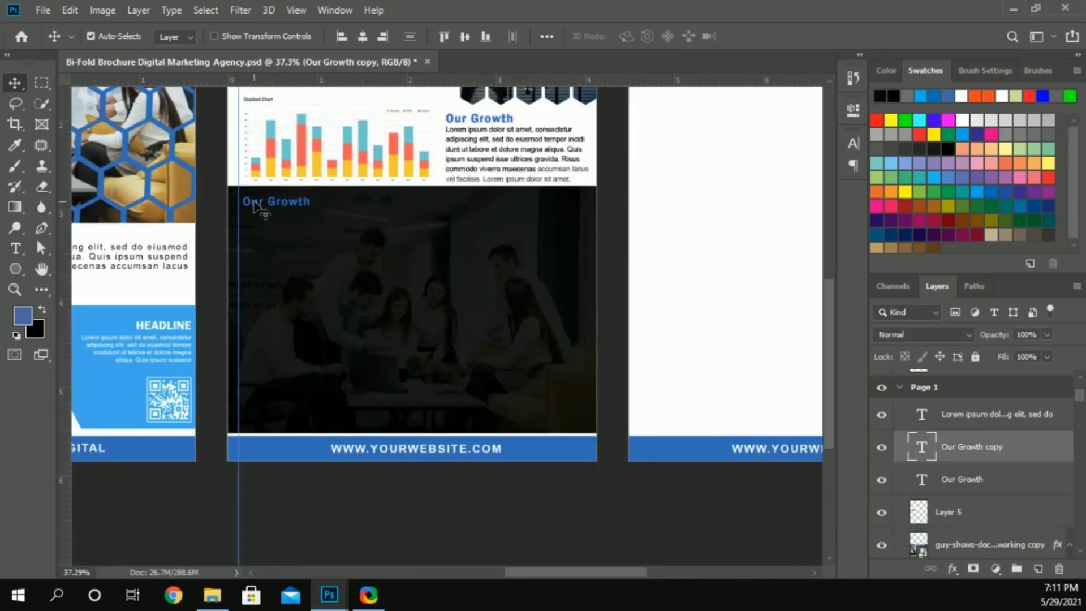
double_click(256, 204)
key("ctrl+shift+Left")
type("Services")
Step: Color the word "Services" in the new heading white and finish the text edit
key("ctrl+shift+Left")
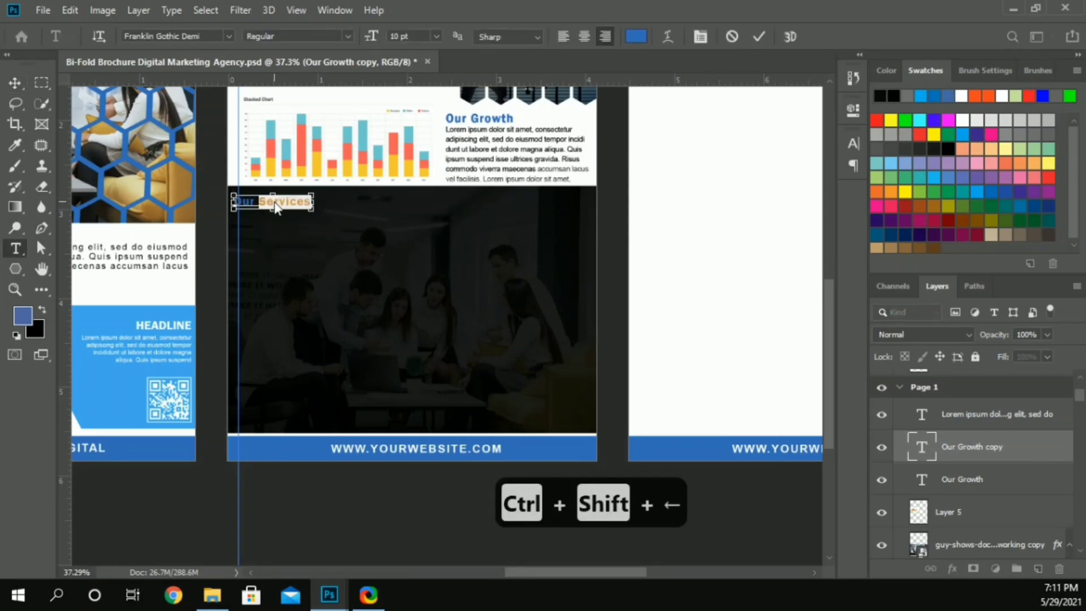
left_click(635, 36)
left_click(648, 238)
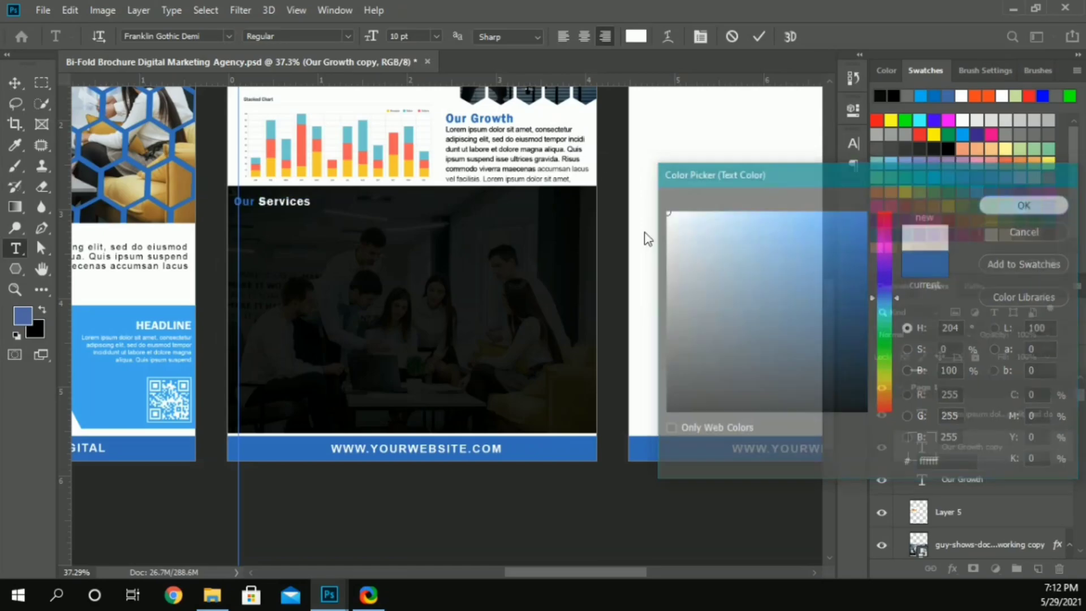
key("Return")
left_click(15, 83)
Step: Make the Our Services heading slightly larger and align it with the page's vertical guide
left_click_drag(289, 201, 294, 203)
left_click(856, 141)
key("Up")
left_click(807, 137)
left_click_drag(296, 205, 298, 202)
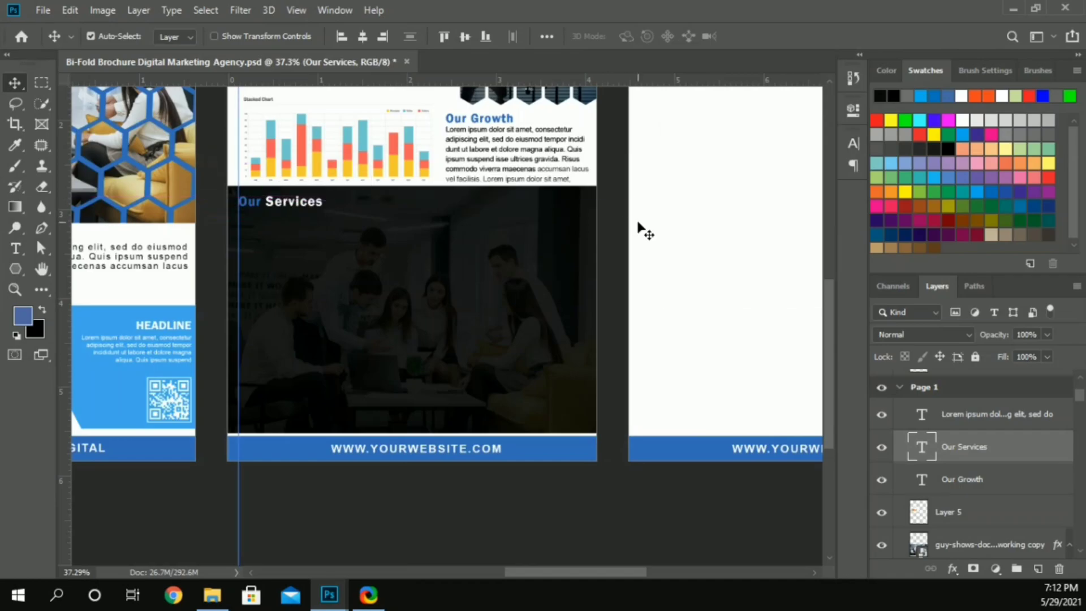
left_click(638, 224)
Step: Draw a hexagon below the Our Services heading, rotate it about -16° so a corner points up, and align it with the guide
scroll(262, 235, "up", 5)
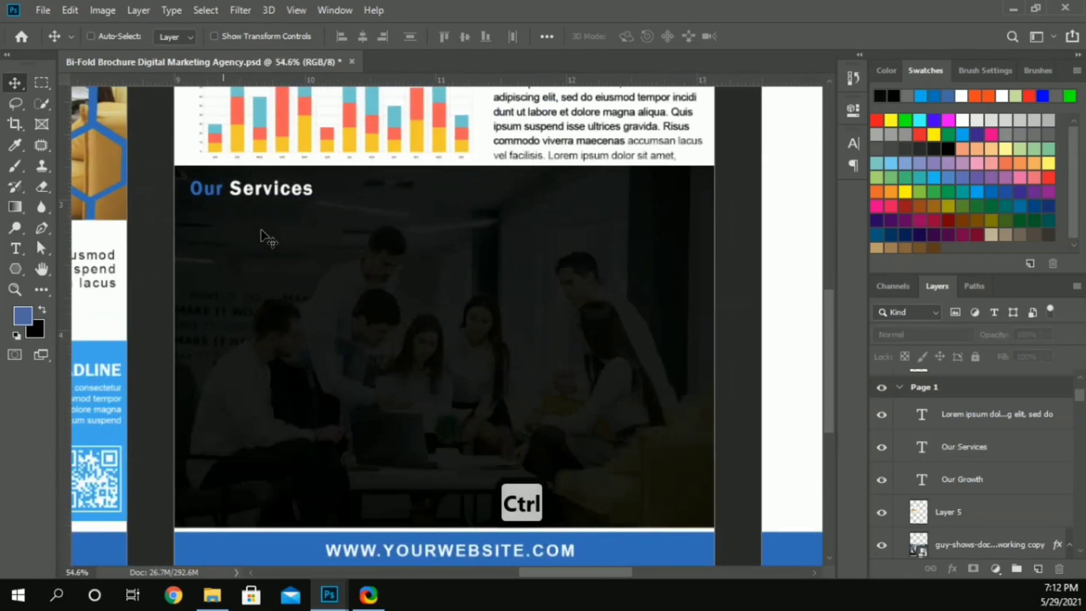
left_click(15, 269)
left_click_drag(176, 191, 208, 213)
key("v")
key("ctrl+t")
left_click_drag(166, 256, 182, 264)
left_click_drag(217, 222, 185, 240)
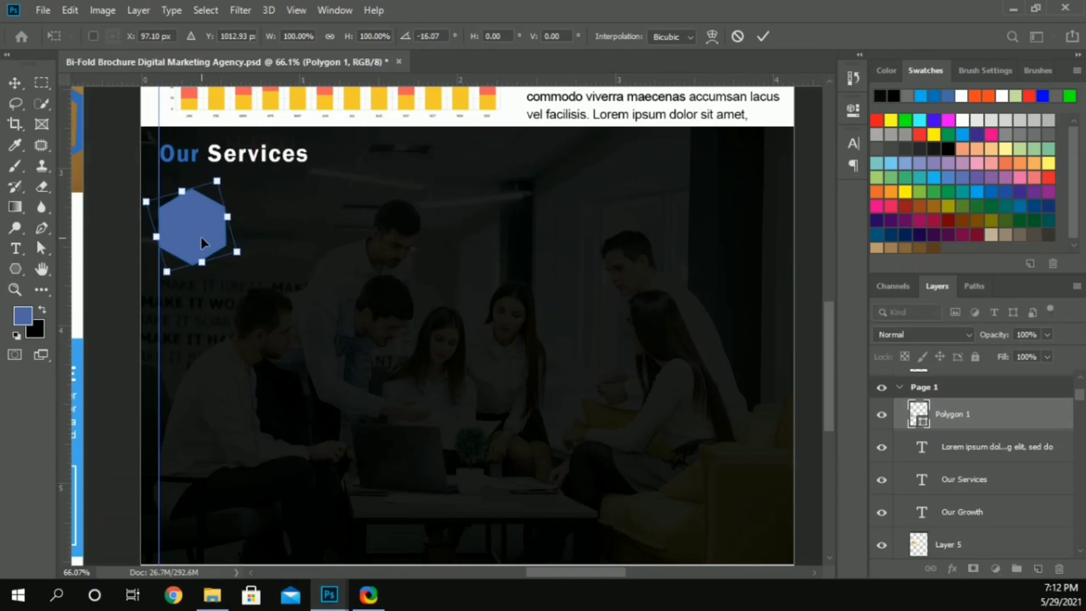
key("Return")
Step: Apply a Color Overlay to the hexagon in the light blue 00aeef sampled from the neighbouring page's HEADLINE panel
left_click(951, 568)
left_click(973, 505)
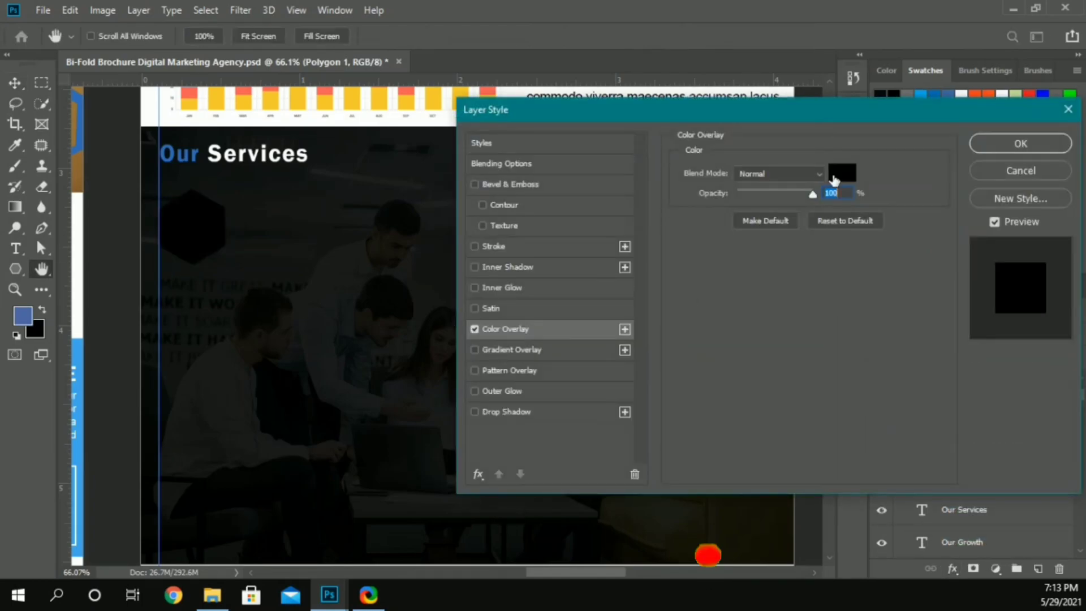
left_click(842, 173)
left_click(79, 345)
left_click(962, 464)
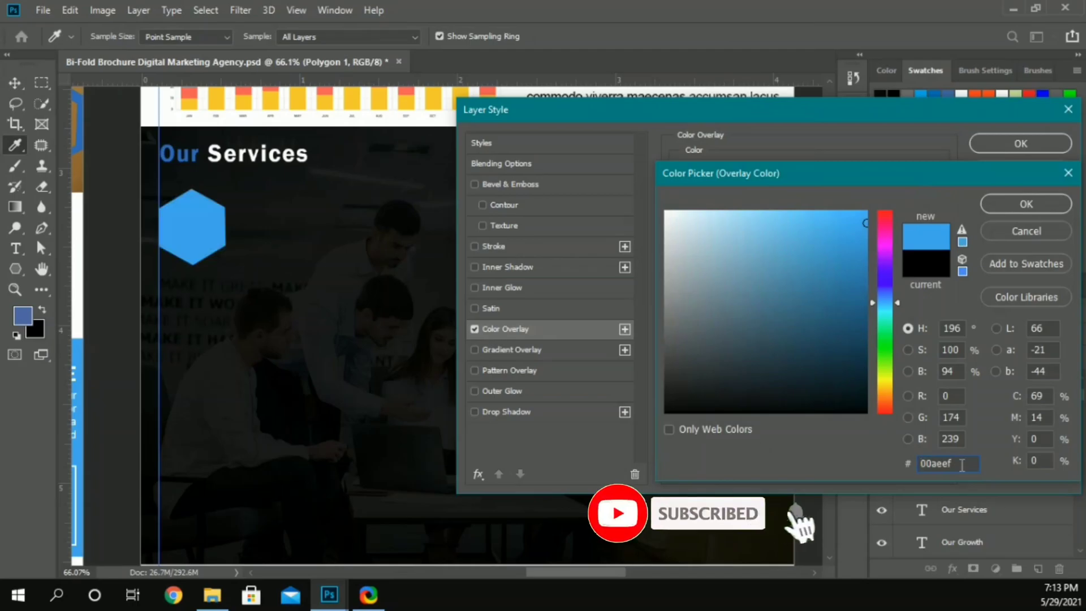
left_click(1044, 202)
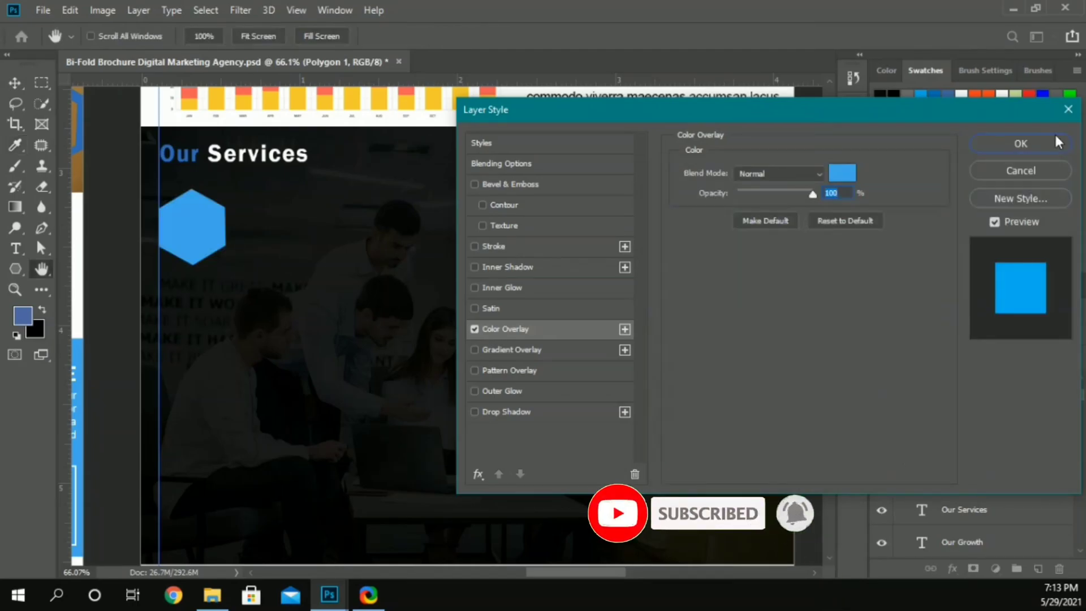
left_click(1066, 144)
Step: Duplicate the Our Services heading beside the hexagon and color the copy with the light blue sampled from the HEADLINE panel
key("v")
scroll(255, 452, "up", 1)
left_click_drag(236, 195, 307, 249)
left_click(857, 148)
left_click(811, 233)
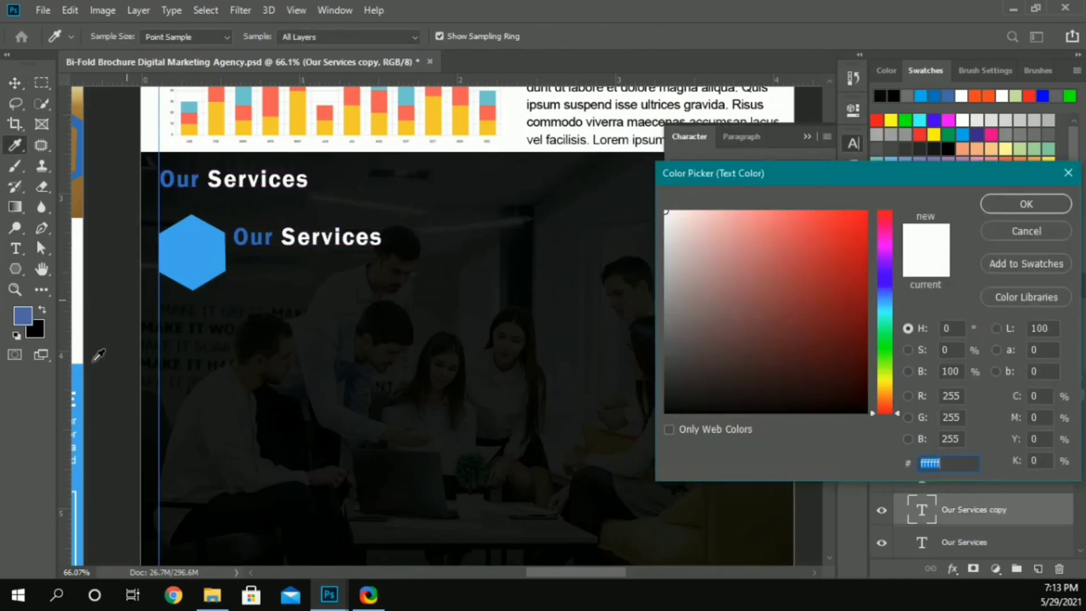
left_click(80, 371)
left_click(1000, 202)
Step: Set the light blue subheading to 8 pt with 40 tracking and move it close to the hexagon
left_click(722, 185)
scroll(722, 185, "down", 2)
scroll(722, 186, "down", 2)
left_click(803, 203)
scroll(803, 204, "down", 1)
key("Return")
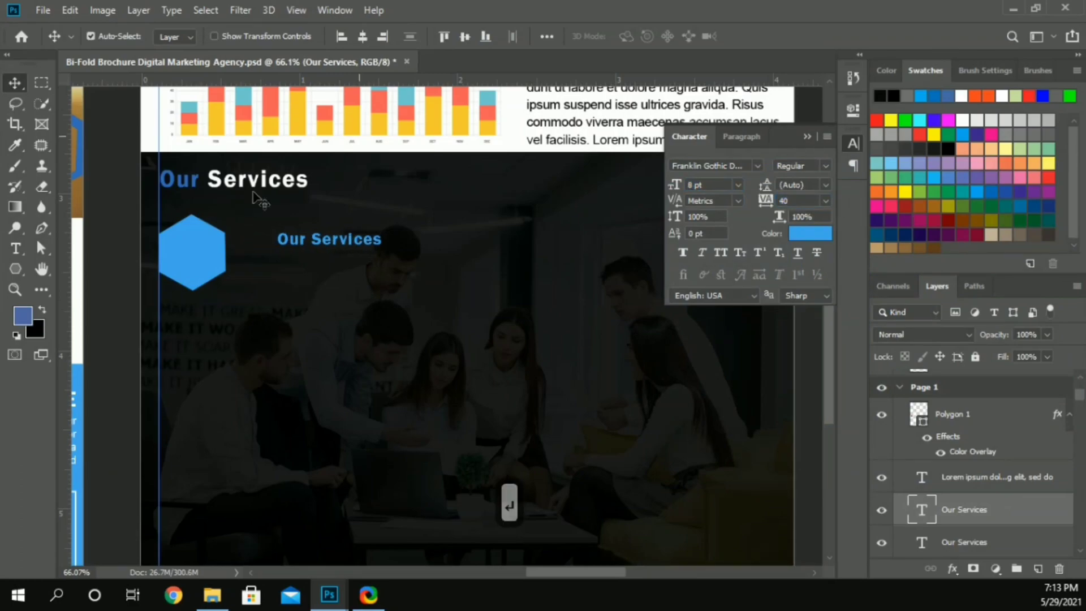
left_click_drag(294, 240, 250, 235)
Step: Duplicate the Our Growth paragraph below the light blue subheading and color the copy white (ffffff)
left_click_drag(577, 125, 287, 325)
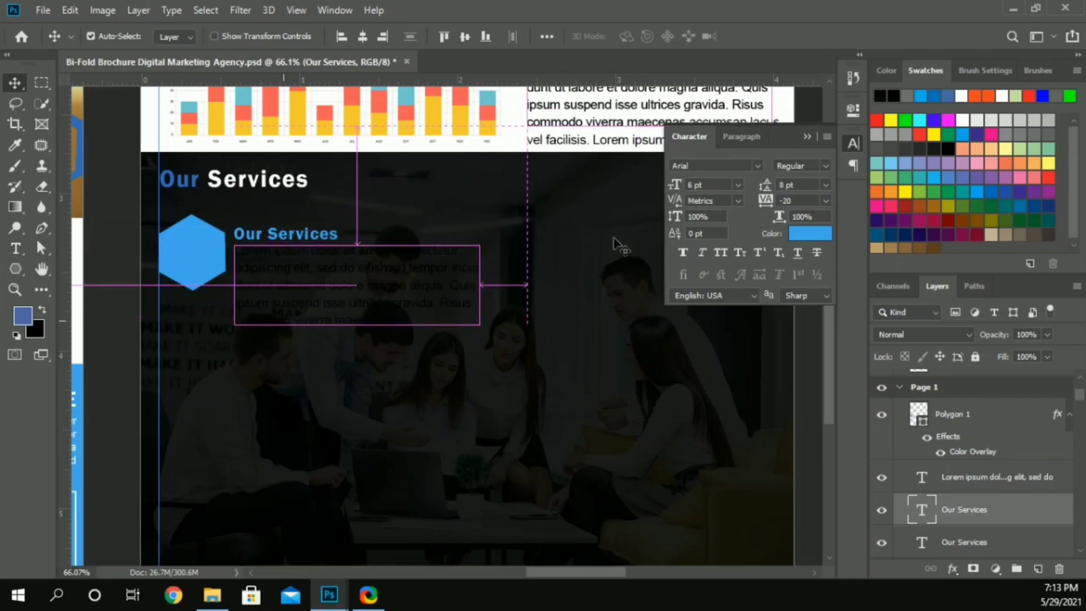
left_click(810, 233)
type("ffffff")
left_click(1018, 204)
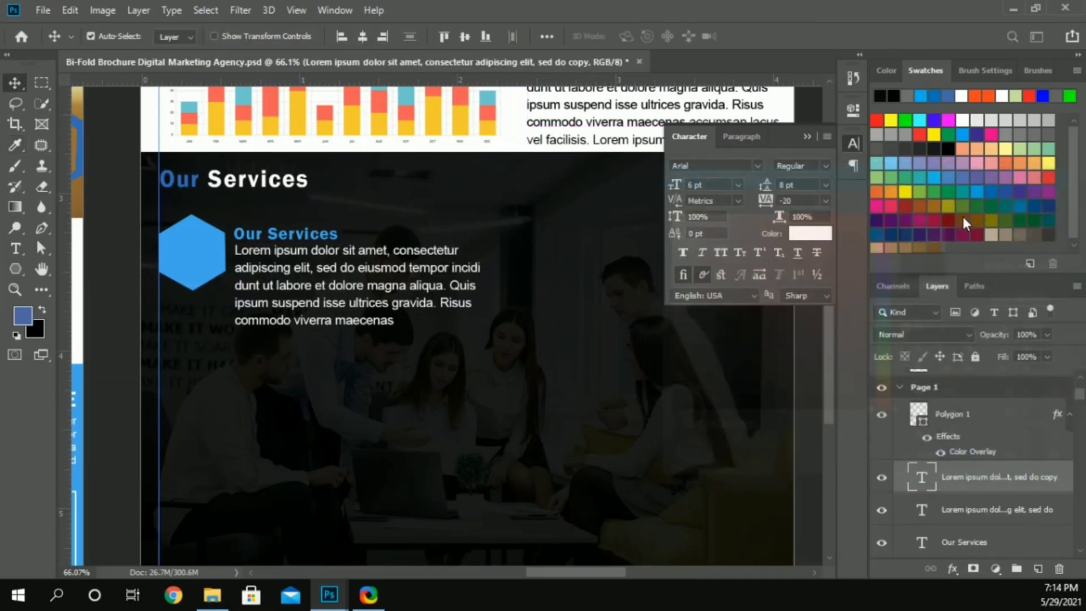
Step: Set the white paragraph to 0 tracking, 5 pt size and Auto leading
double_click(812, 203)
type("0")
key("Return")
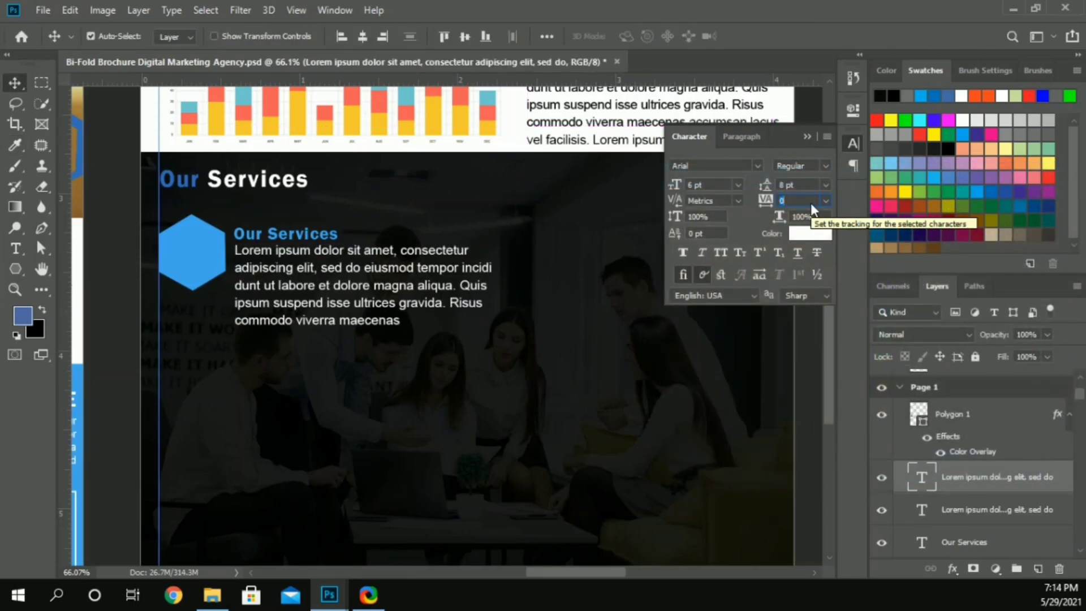
double_click(719, 185)
type("5")
key("Return")
left_click(828, 184)
left_click(805, 199)
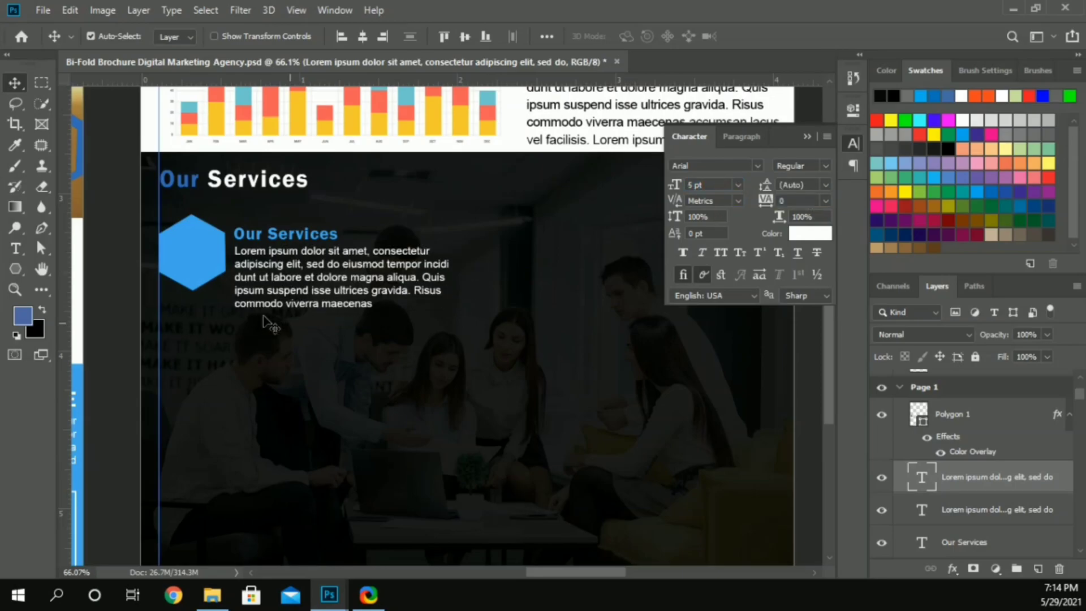
Step: Move the light blue subheading and its white paragraph together to the right, away from the hexagon
scroll(261, 267, "down", 4)
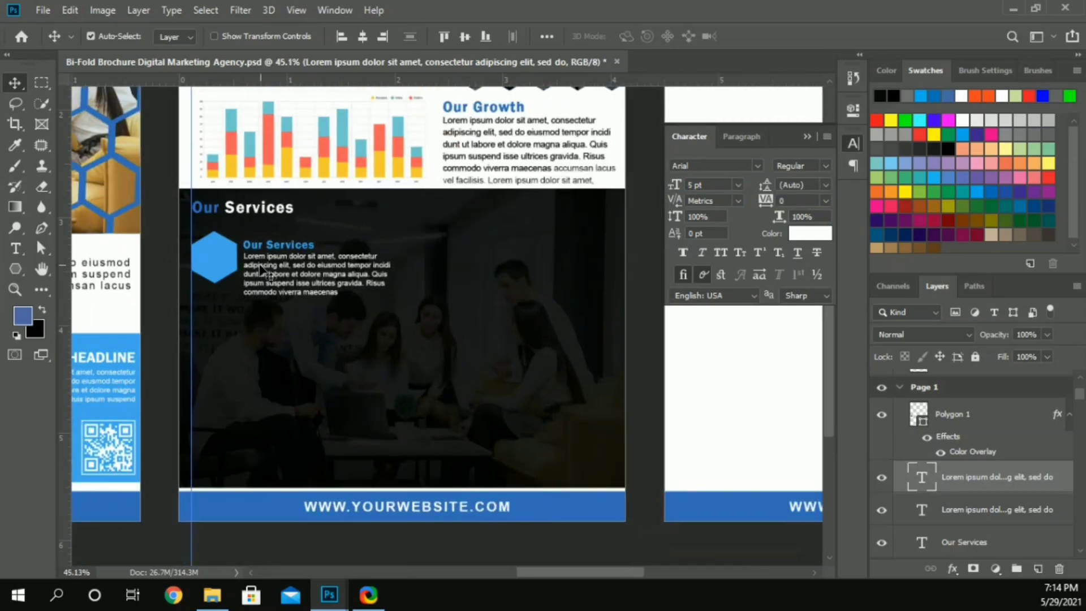
left_click(279, 246)
left_click(290, 262, "shift")
left_click_drag(291, 262, 314, 262)
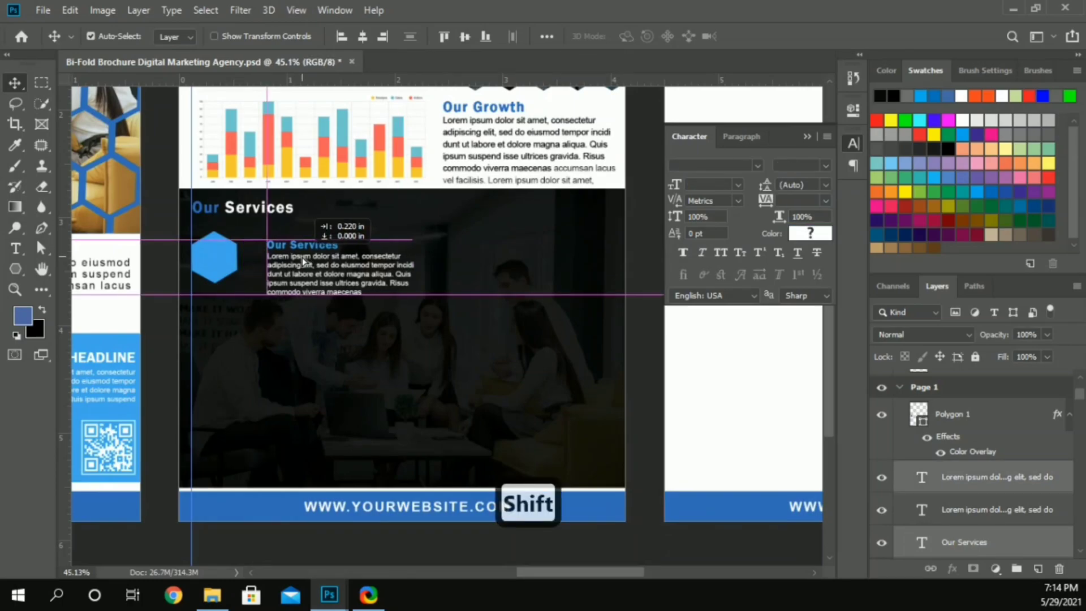
Step: Scale the hexagon up to about 117%, keeping its upper corner at the guide
left_click(215, 260)
key("ctrl+t")
left_click_drag(237, 291, 242, 291)
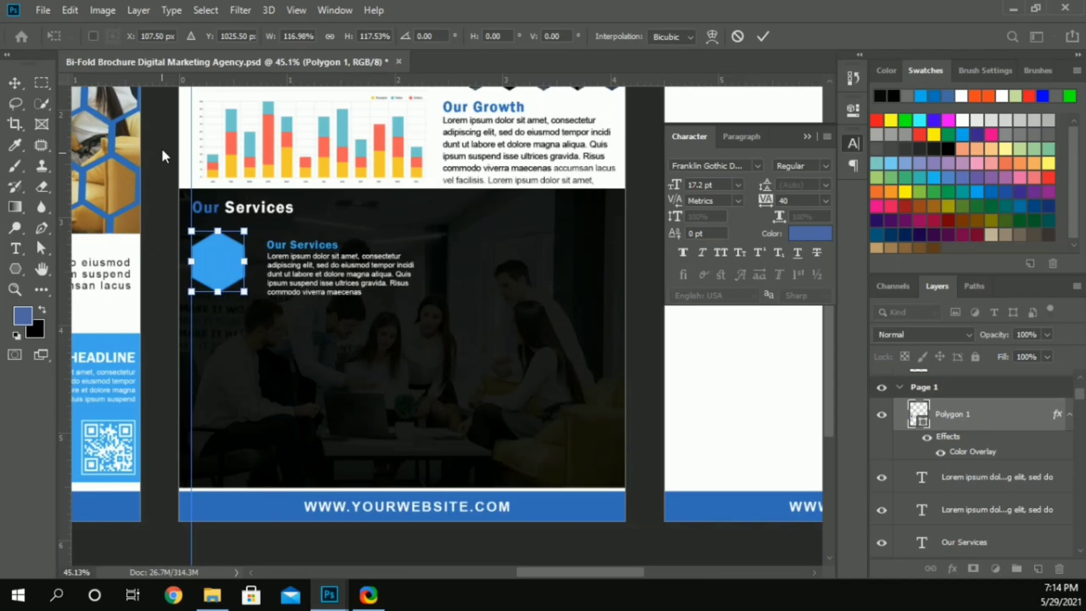
key("Return")
Step: Move the subheading and paragraph back close to the enlarged hexagon and nudge them up beside it
scroll(225, 219, "up", 3)
left_click(360, 289)
left_click_drag(361, 289, 337, 293)
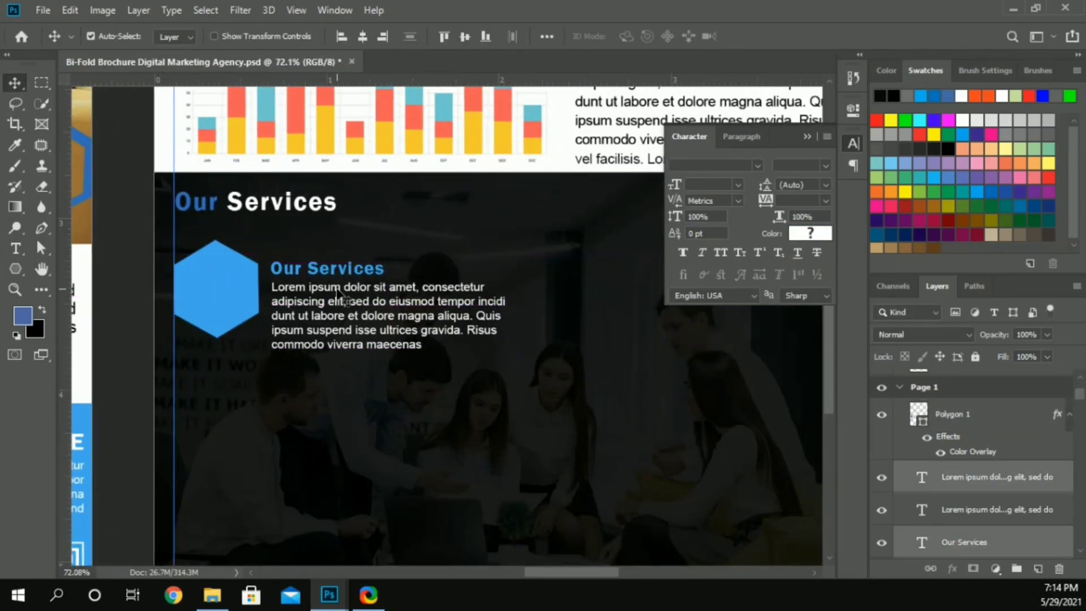
key("shift+Up")
key("shift+Up")
key("Left")
key("Left")
key("Left")
key("Right")
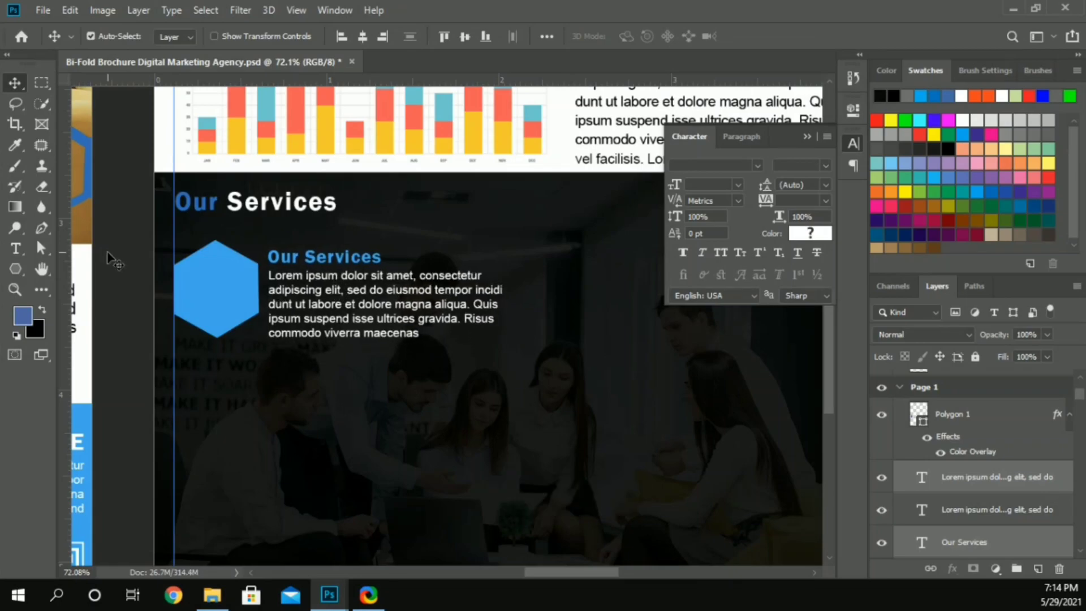
Step: Reduce the white paragraph to 4 pt and move it up close under the light blue subheading
left_click(314, 280)
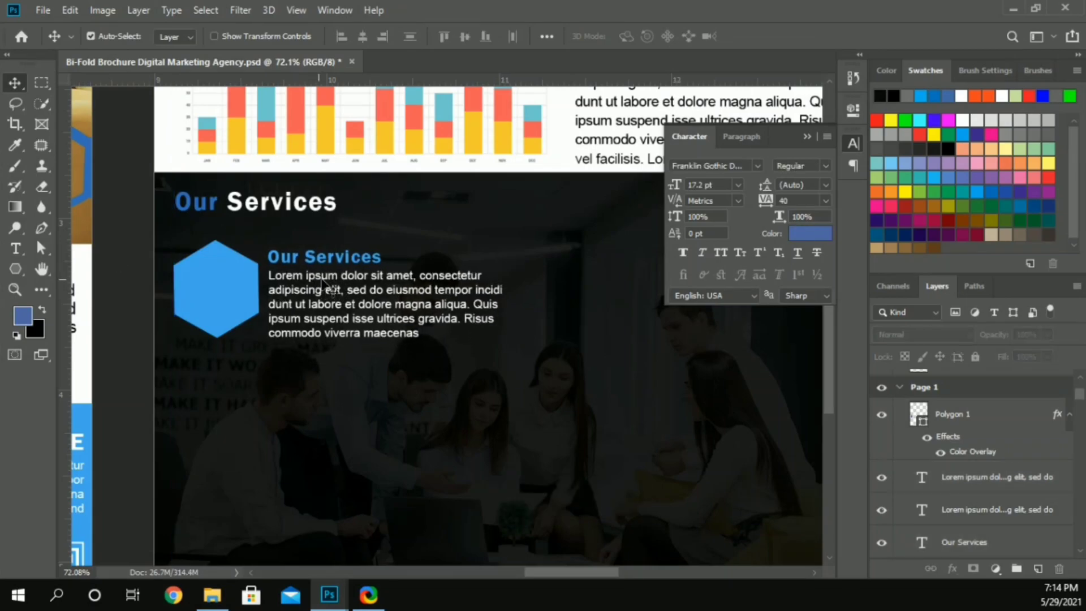
left_click(332, 288)
key("Return")
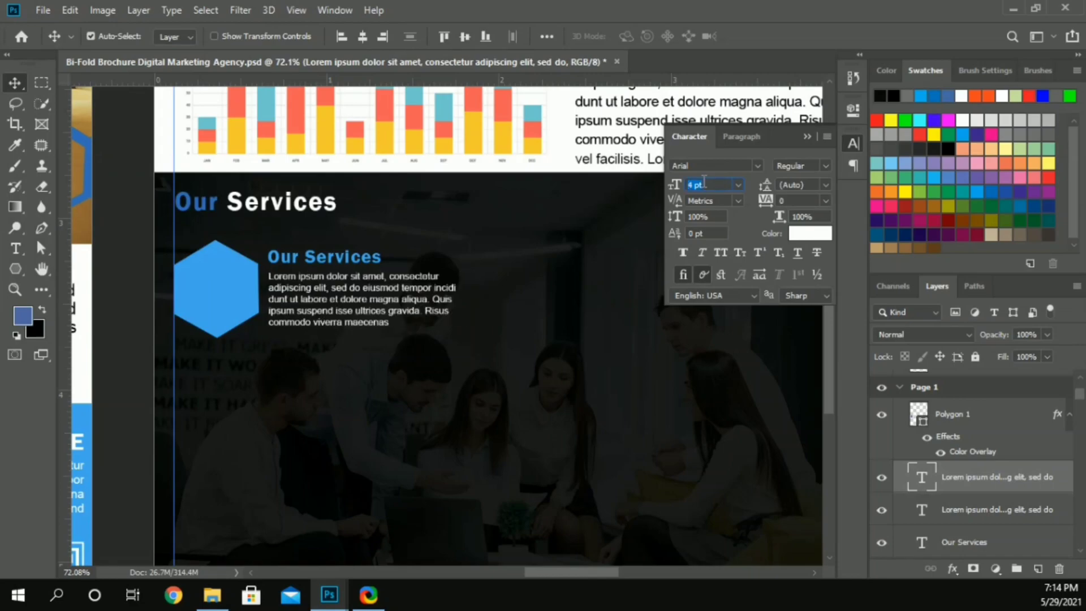
left_click_drag(335, 281, 336, 278)
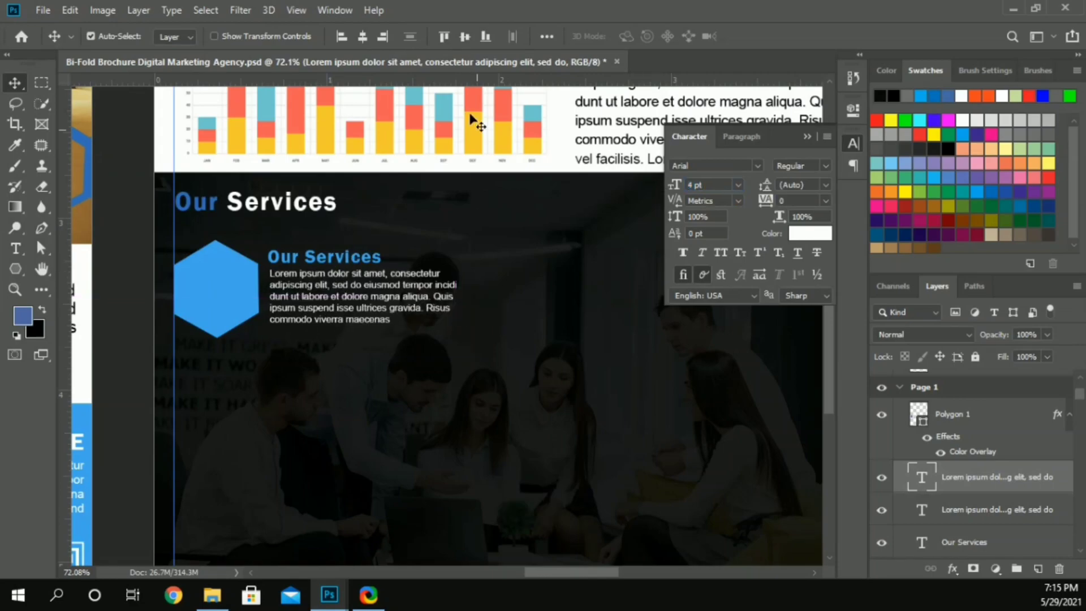
Step: Align the left edges of the subheading and paragraph, and shift both slightly down to center them beside the hexagon
left_click(349, 258, "shift")
left_click(342, 36)
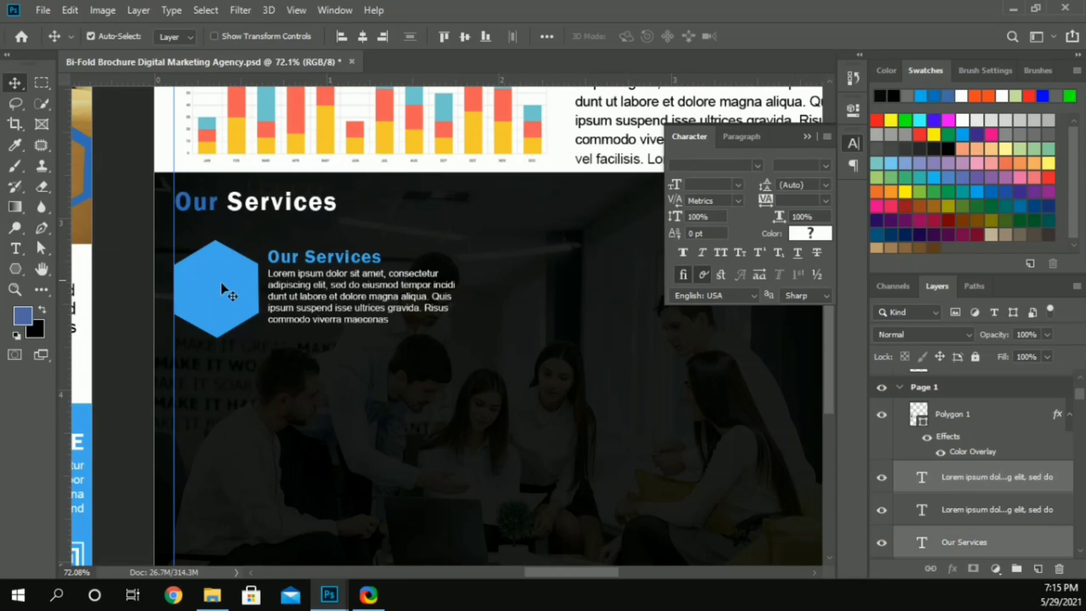
left_click_drag(296, 266, 297, 263)
left_click(138, 269)
left_click(211, 310)
left_click(292, 289)
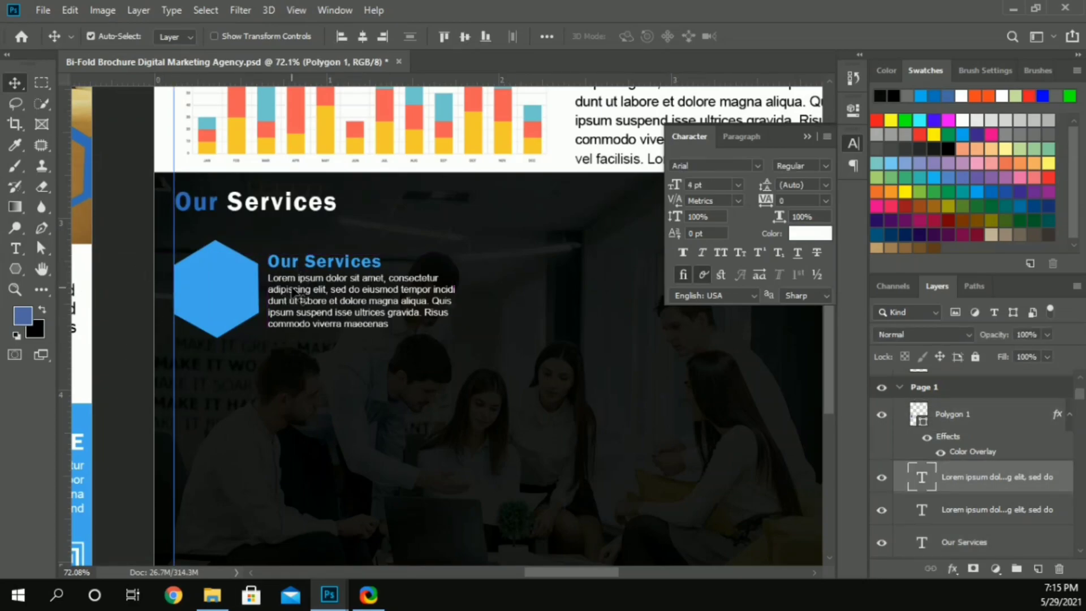
mouse_move(215, 607)
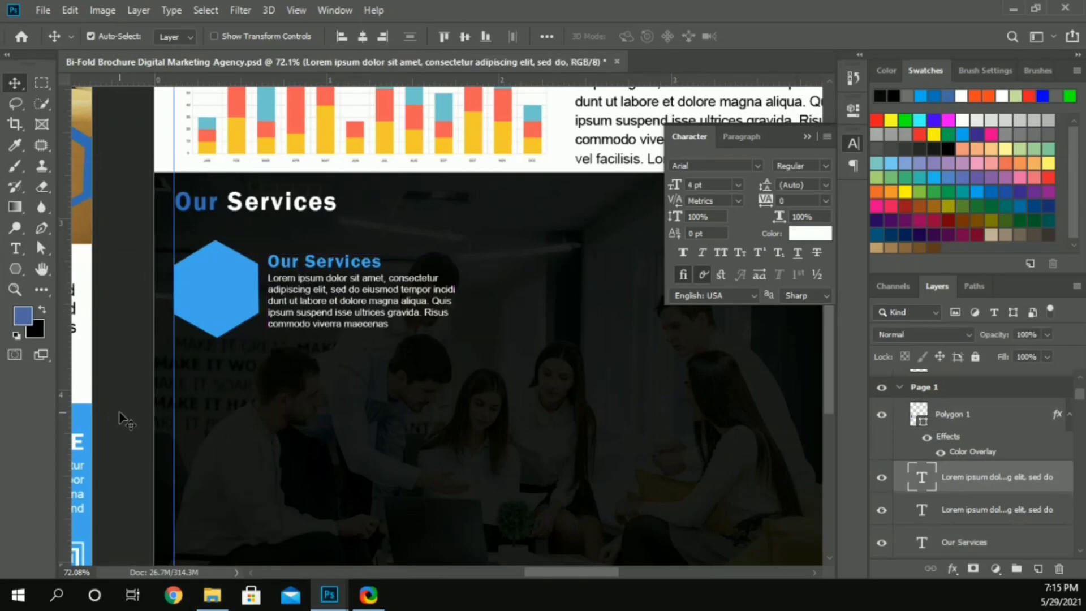
Step: Place the THINK face logo image from the file folder into the brochure document
left_click(211, 602)
left_click_drag(916, 368, 452, 432)
key("Return")
scroll(398, 420, "down", 3)
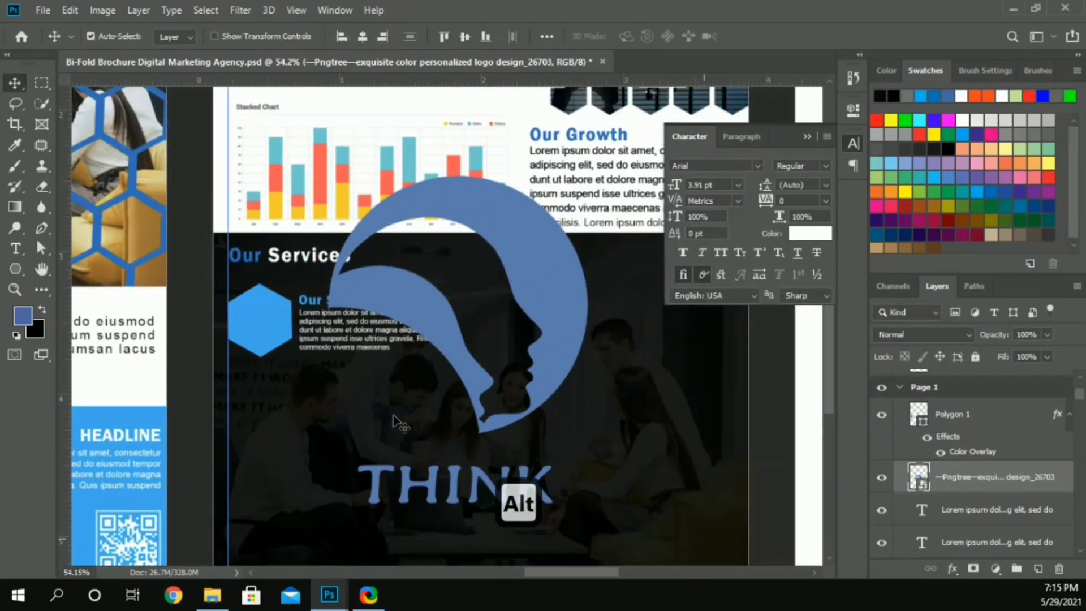
scroll(397, 421, "down", 1)
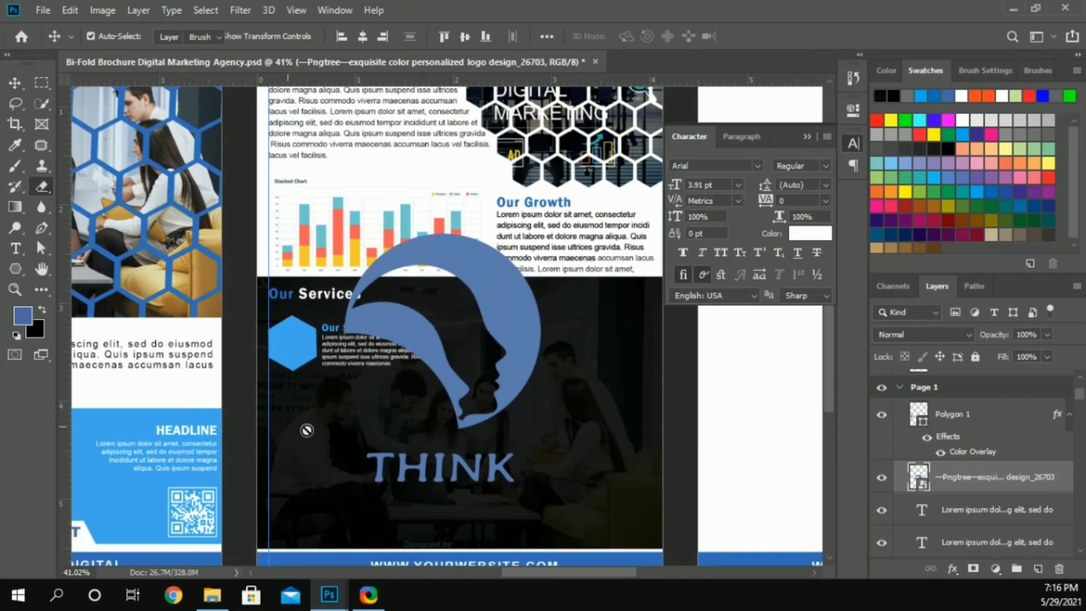
Step: Rasterize the placed logo layer and erase the word THINK beneath the face emblem
key("e")
right_click(950, 477)
left_click(796, 283)
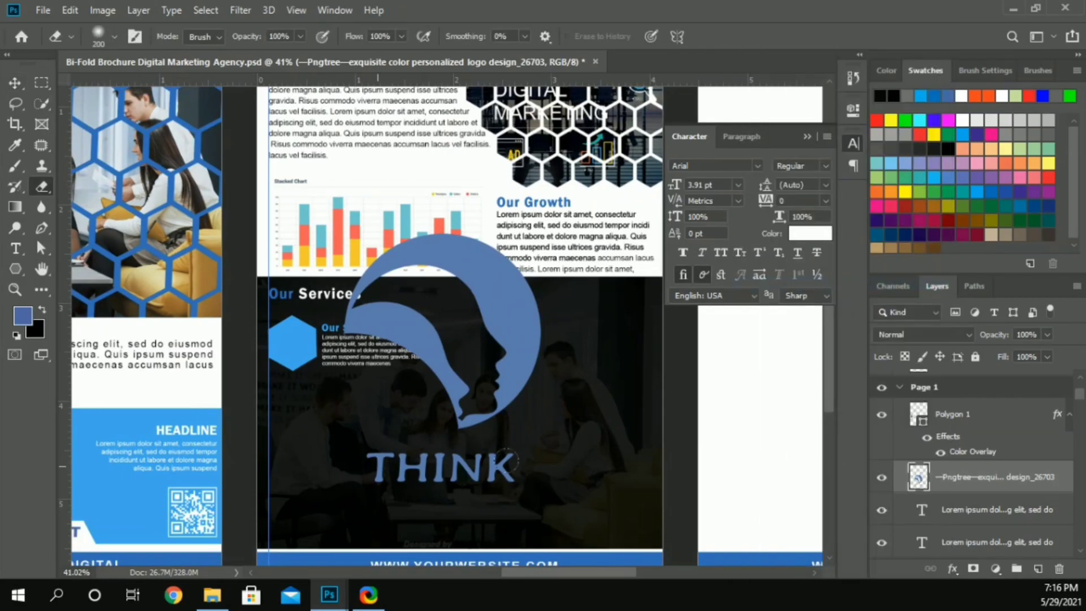
left_click_drag(368, 460, 400, 461)
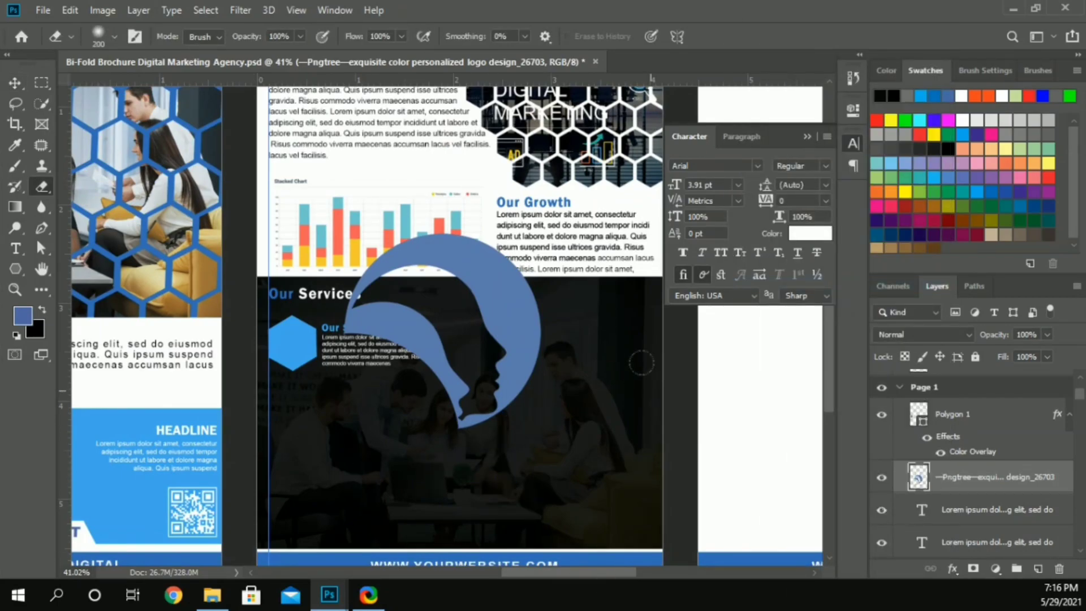
Step: Apply a white Color Overlay to the face emblem
left_click(14, 82)
left_click(953, 568)
left_click(1016, 510)
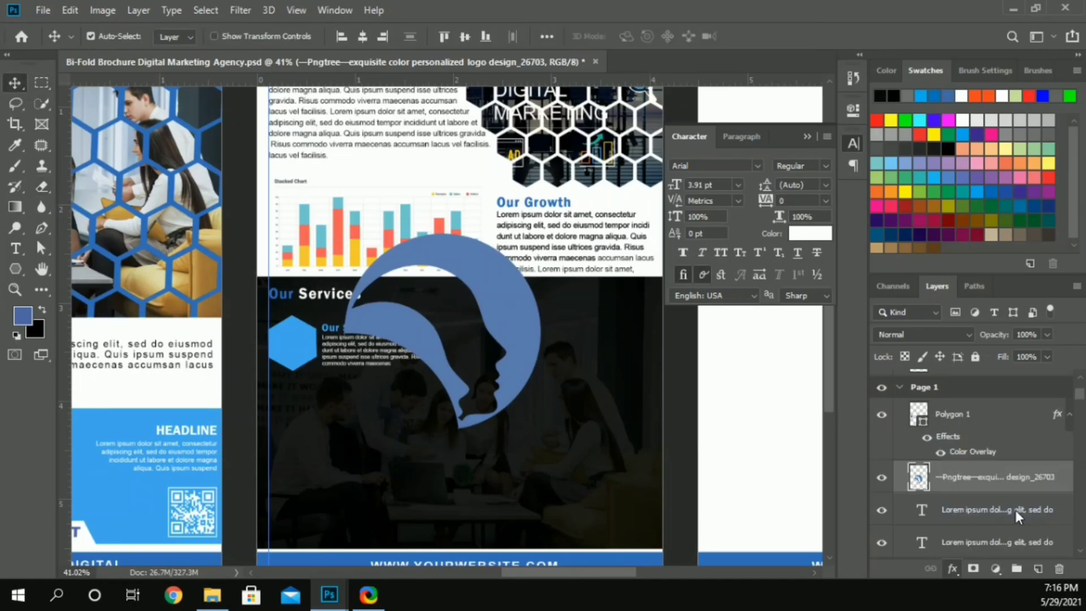
left_click(842, 173)
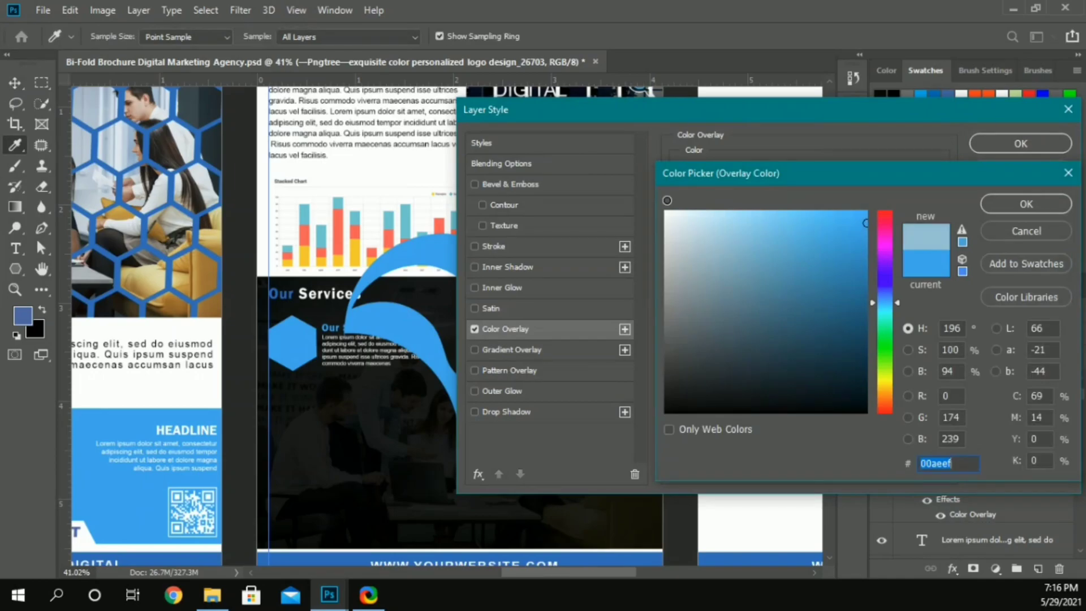
left_click(677, 217)
left_click(1024, 203)
left_click(1037, 143)
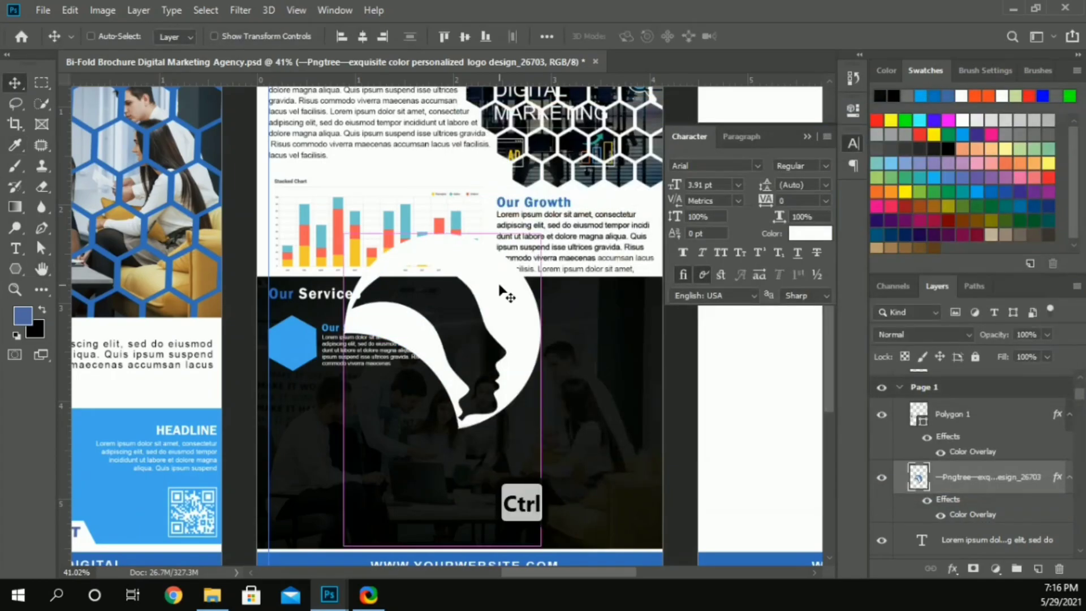
Step: Shrink the white emblem onto the blue hexagon and move its layer above Polygon 1
key("ctrl+t")
left_click_drag(540, 391, 300, 339)
key("Return")
left_click_drag(973, 478, 929, 394)
Step: Scale the emblem down further and center it inside the hexagon
scroll(334, 339, "up", 5)
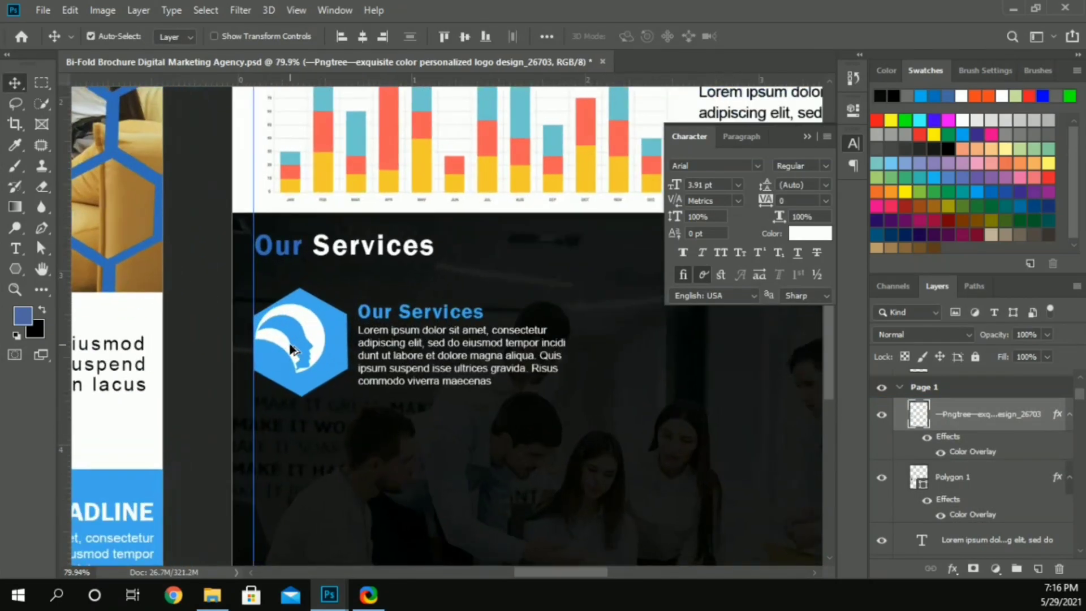
key("ctrl+t")
left_click_drag(339, 403, 327, 389)
left_click_drag(307, 320, 324, 326)
key("Return")
Step: Select the emblem, hexagon, subheading and paragraph together and duplicate the service block on the right half of Page 1
scroll(294, 257, "down", 2, "alt")
left_click(335, 289, "shift")
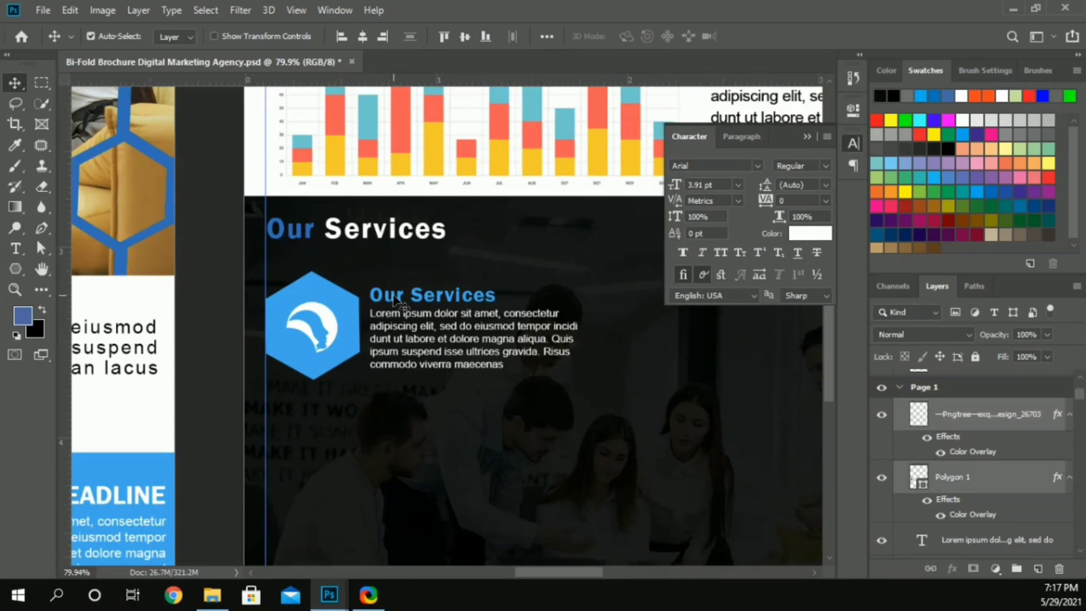
left_click(394, 317, "shift")
scroll(395, 318, "down", 2, "alt")
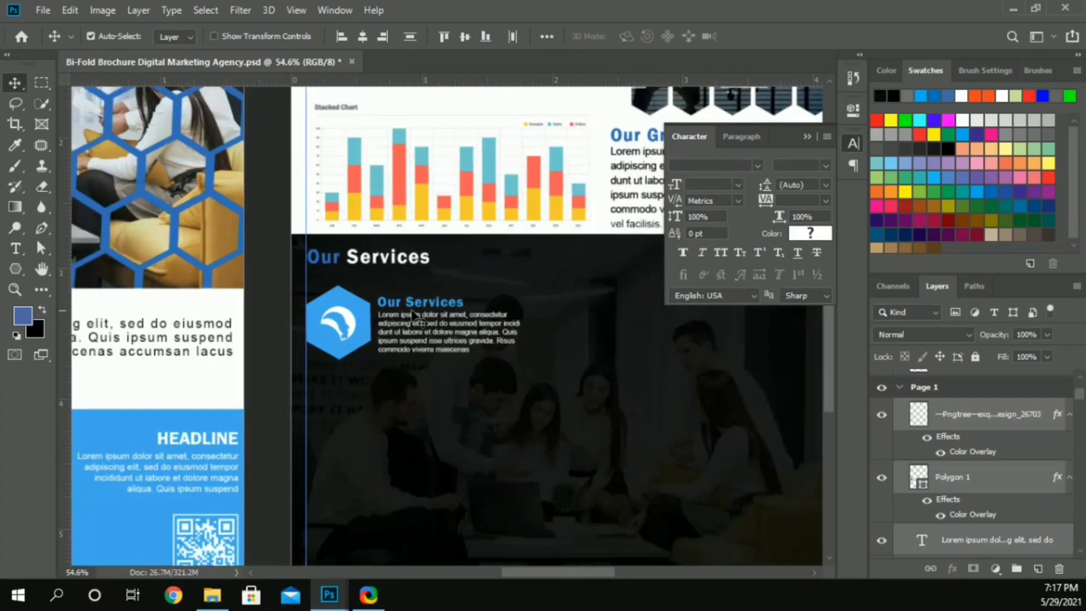
left_click(806, 136)
scroll(515, 290, "right", 2)
left_click_drag(274, 321, 540, 316, "alt")
Step: Select all parts of the original service block and shift it slightly right, away from the margin guide
left_click(271, 307)
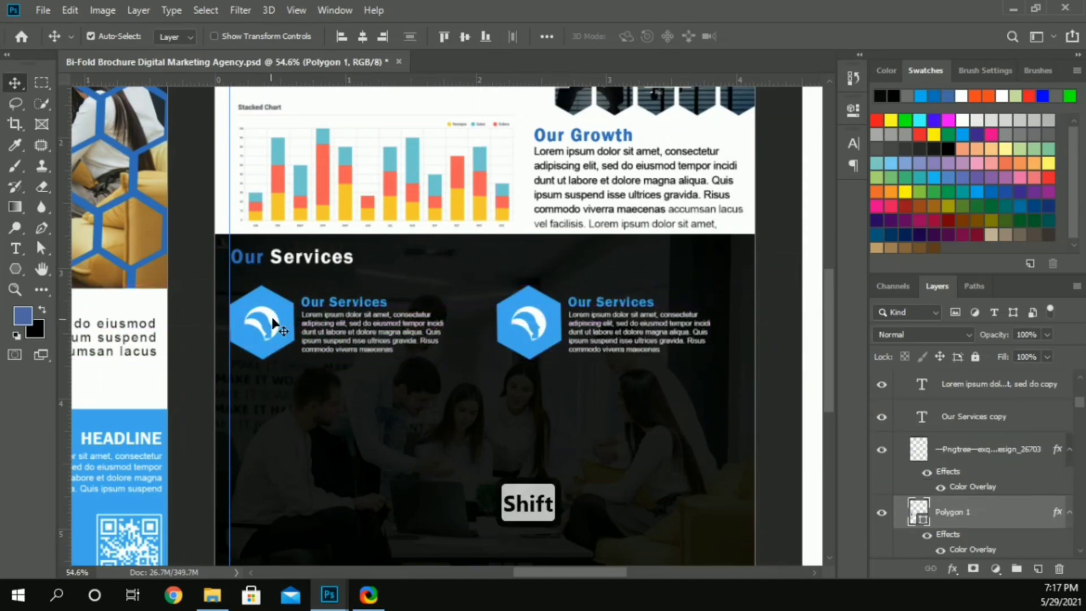
left_click(269, 317, "shift")
left_click_drag(333, 321, 345, 321)
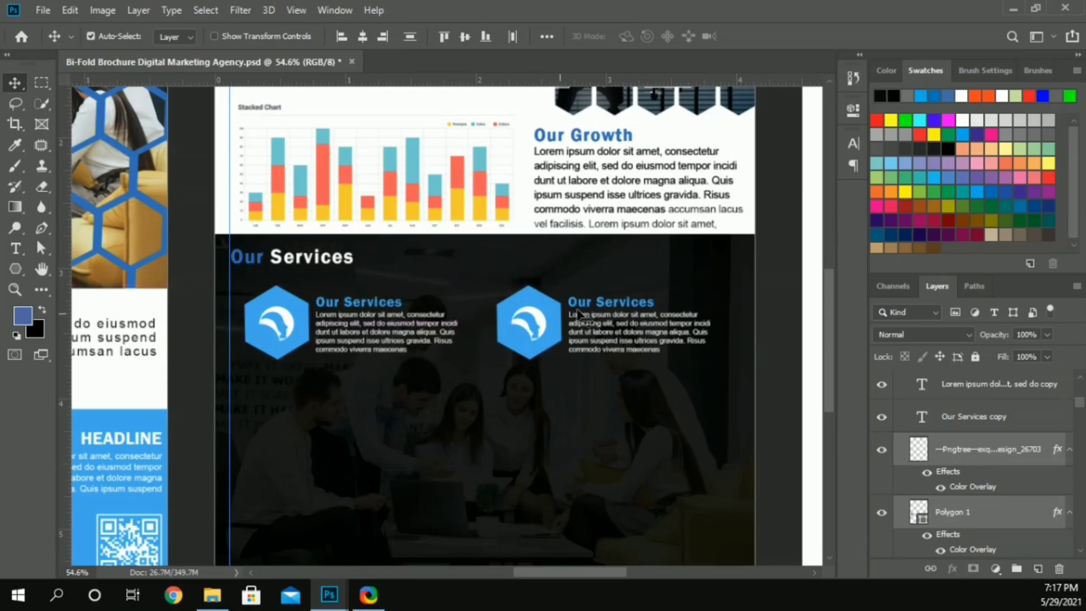
Step: Duplicate the pair of service blocks downward twice to make three evenly spaced rows over the dark photo
scroll(579, 313, "down", 2)
left_click_drag(559, 275, 557, 377)
left_click_drag(557, 377, 565, 473)
left_click_drag(498, 376, 498, 376)
Step: Line up the large Our Services heading with the hexagons' left edge and recolor the word "Our" to the hexagons' light blue
left_click_drag(277, 203, 290, 204)
key("t")
left_click(250, 193)
key("Left")
key("ctrl+shift+Right")
left_click(635, 37)
left_click(271, 231)
left_click(1028, 208)
Step: Commit the heading's text edit and nudge the large Our Services heading slightly down
scroll(401, 206, "down", 2)
left_click(687, 191)
key("v")
key("Down")
key("Down")
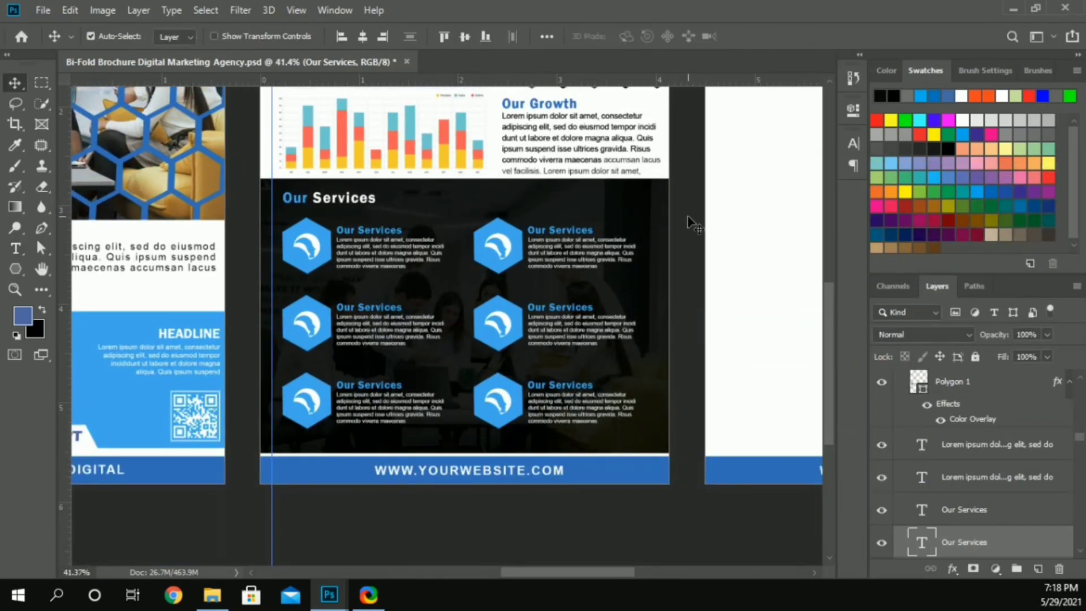
Step: Nudge the About Us paragraph and the ABOUT US heading slightly up on Page 1
scroll(689, 223, "down", 2, "alt")
scroll(586, 242, "up", 6)
left_click_drag(652, 214, 402, 159)
key("Up")
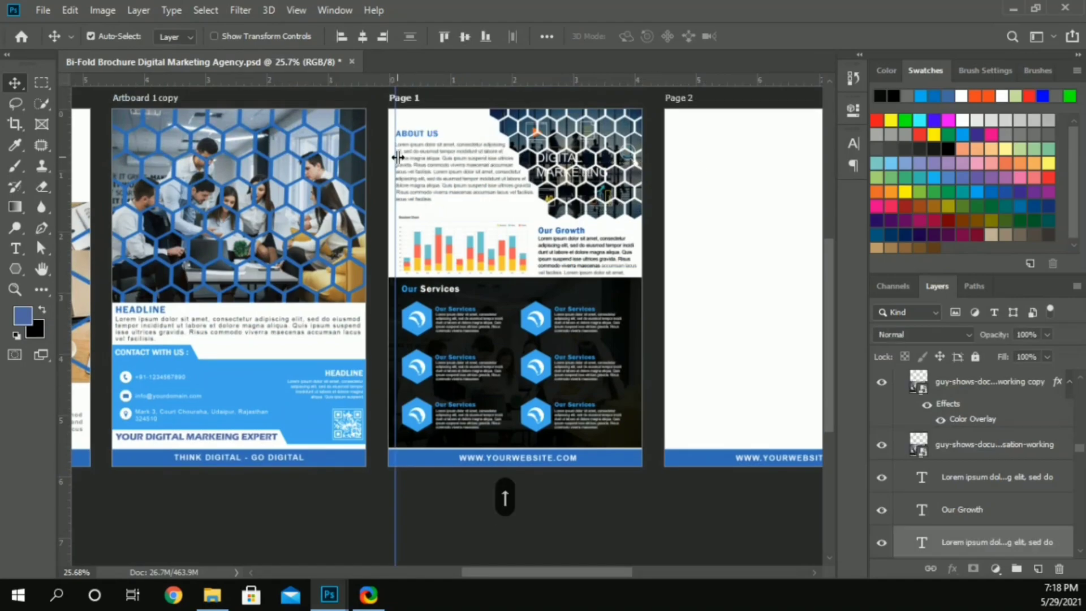
key("Up")
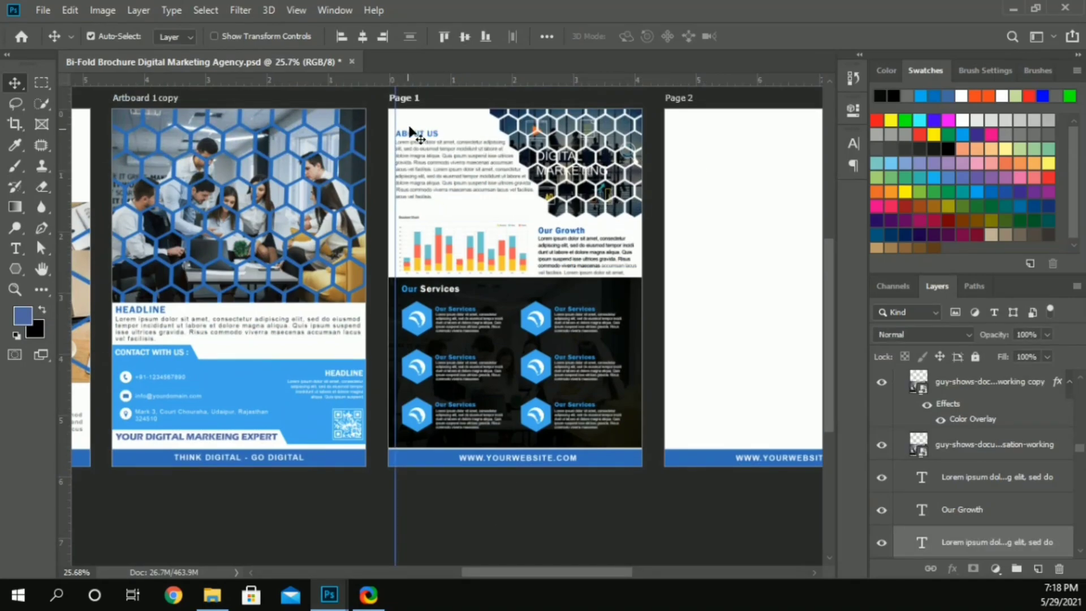
left_click(411, 136)
key("shift+Up")
key("shift+Up")
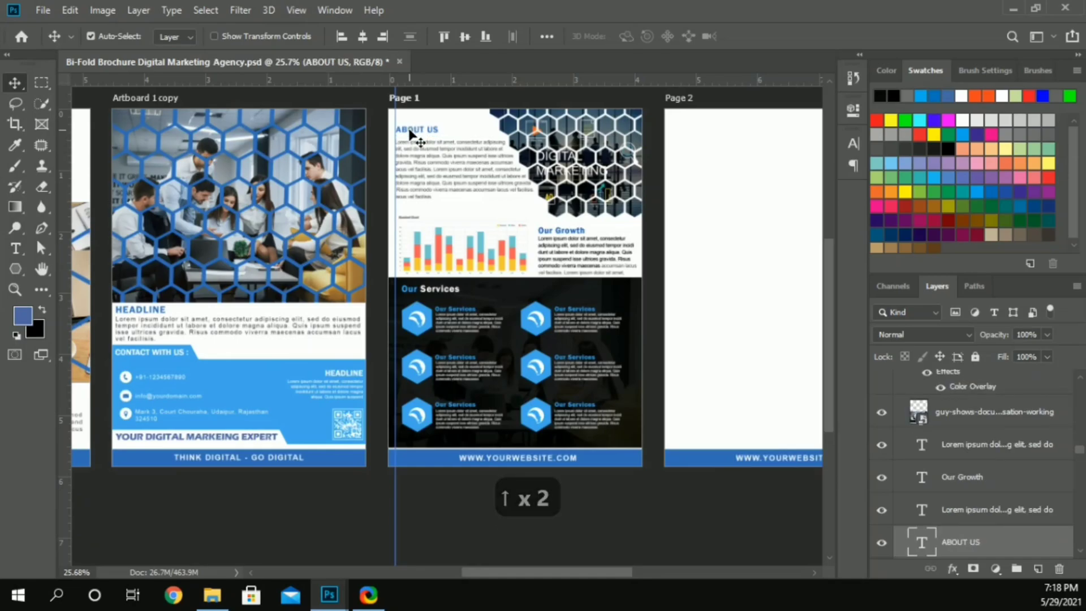
Step: Select the stacked chart and the Our Growth text together and nudge them up
left_click_drag(659, 250, 518, 229)
key("shift+Up")
scroll(600, 264, "up", 5)
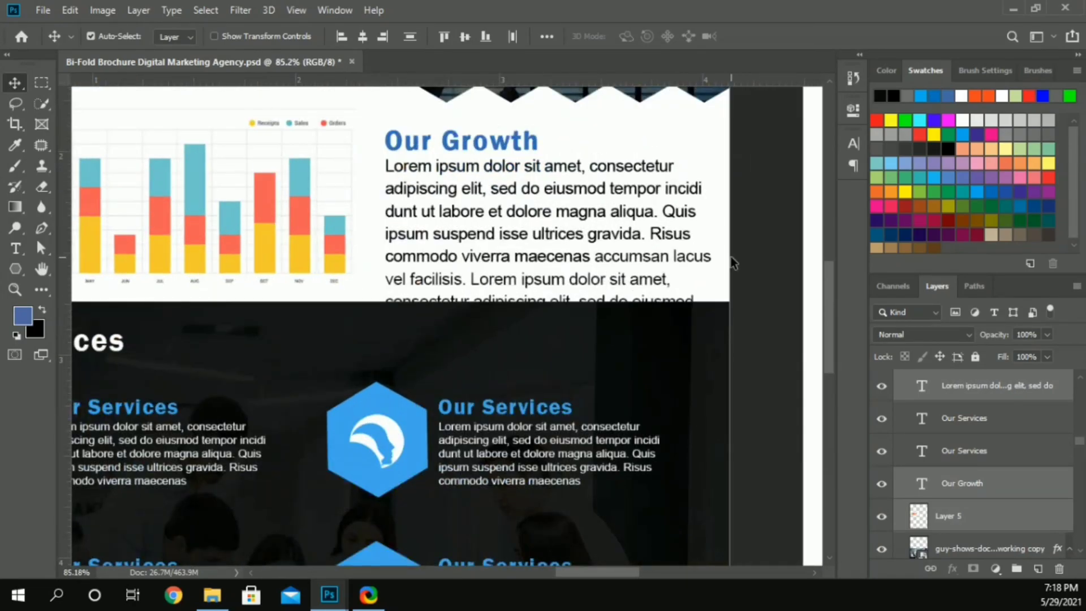
left_click(586, 265)
double_click(595, 257)
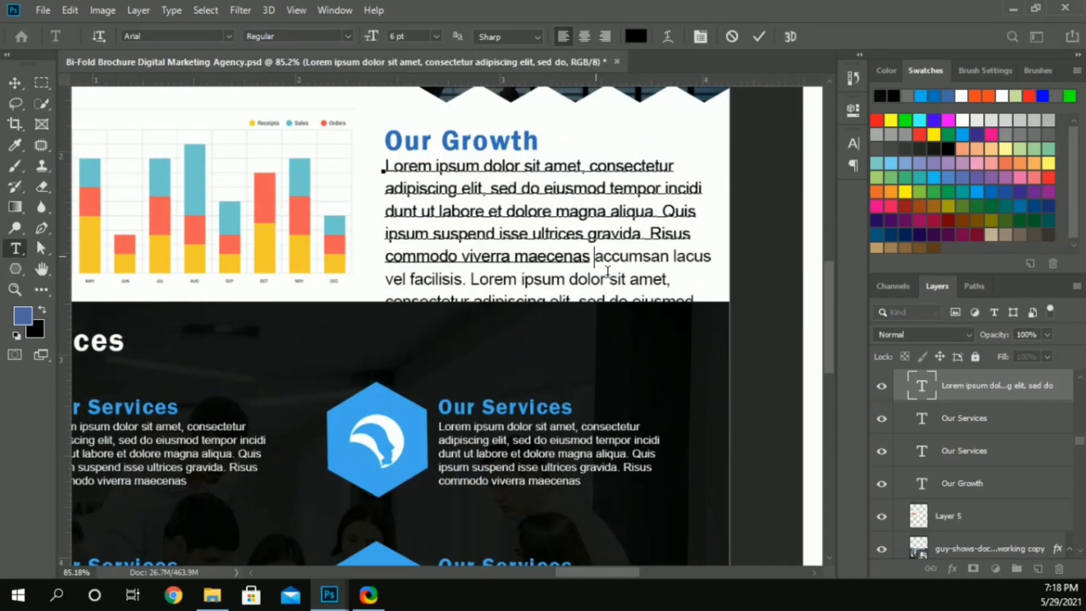
left_click(22, 85)
scroll(596, 262, "down", 2)
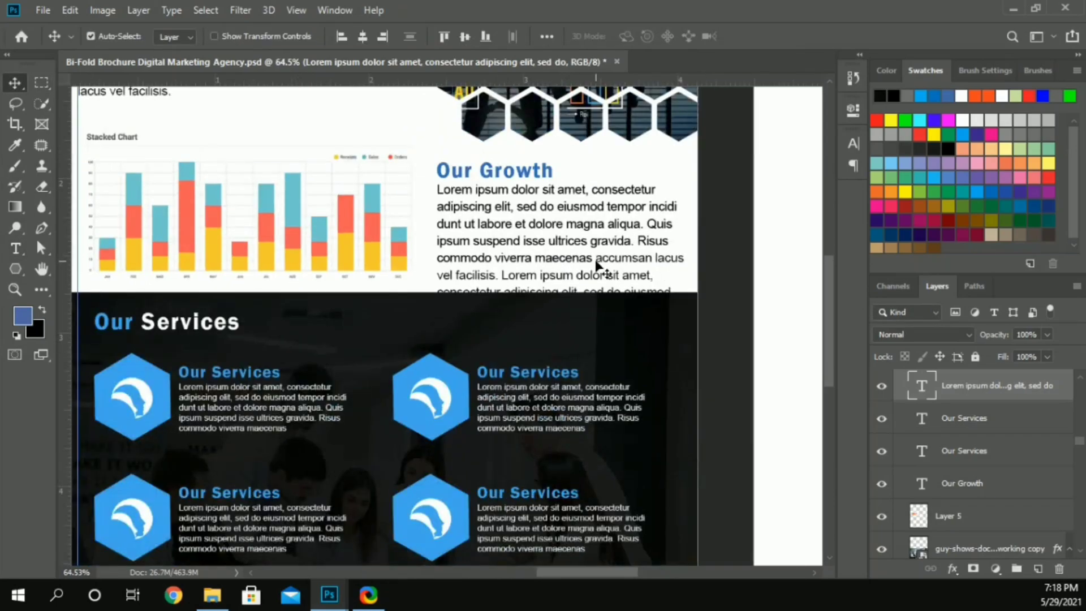
left_click(42, 10)
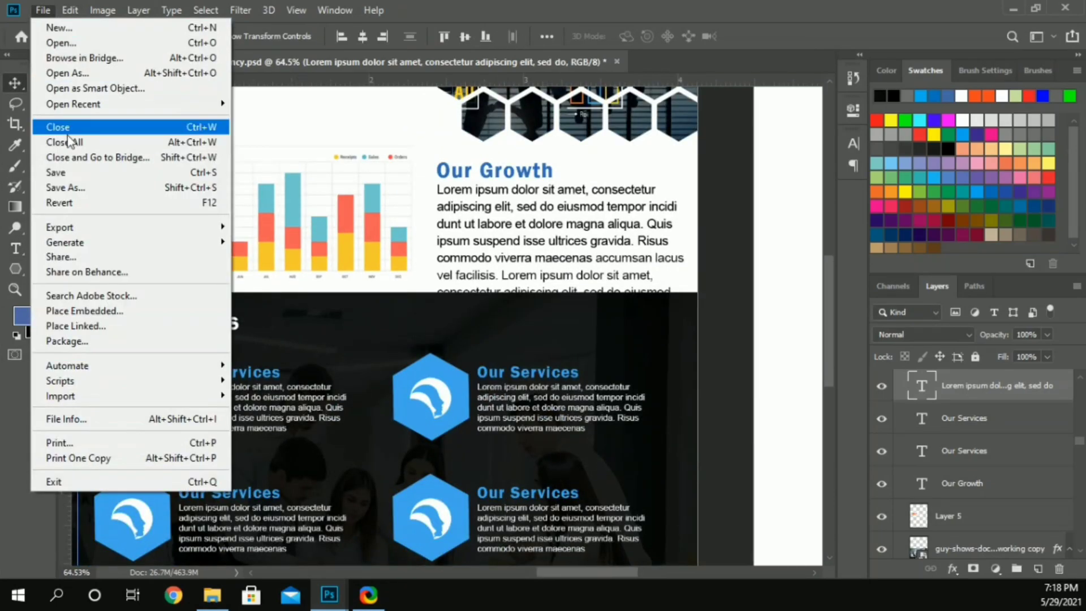
left_click(727, 247)
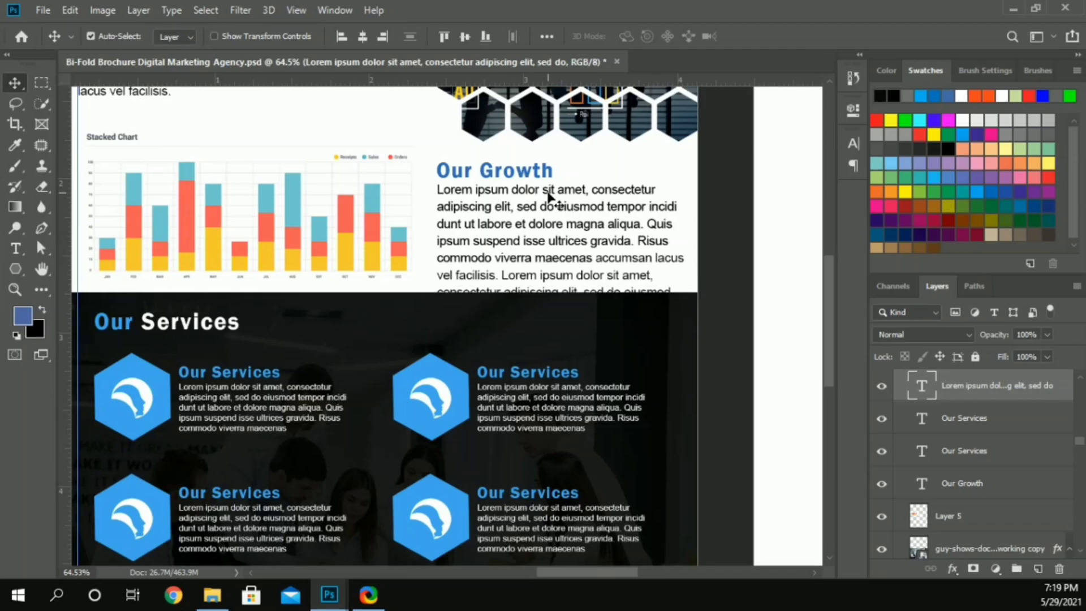
Step: Delete the longer overlapping duplicate paragraph under Our Growth, keeping the shorter one
key("Delete")
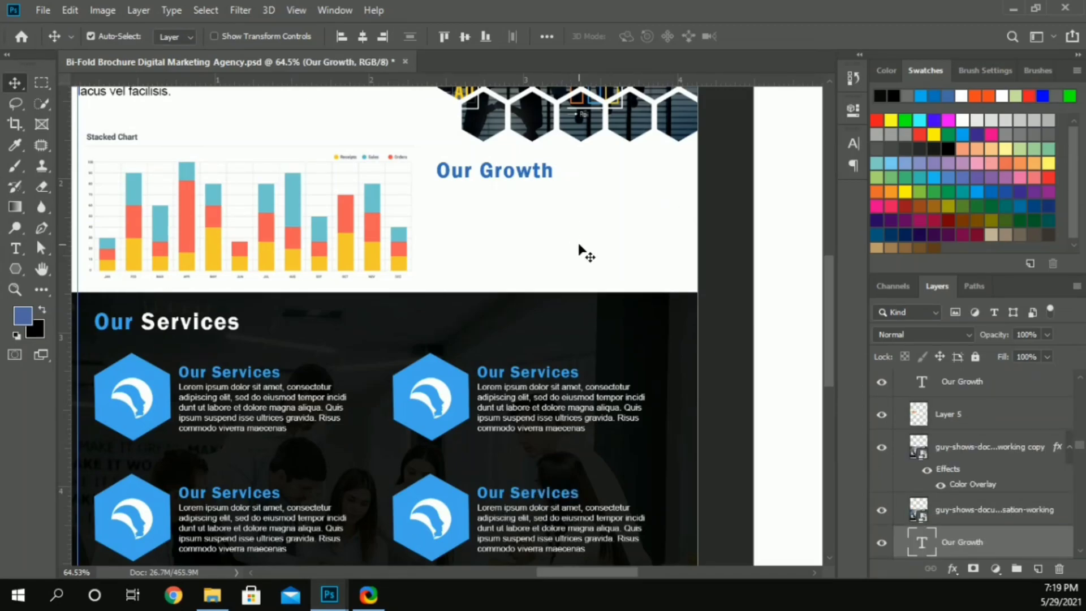
key("ctrl+z")
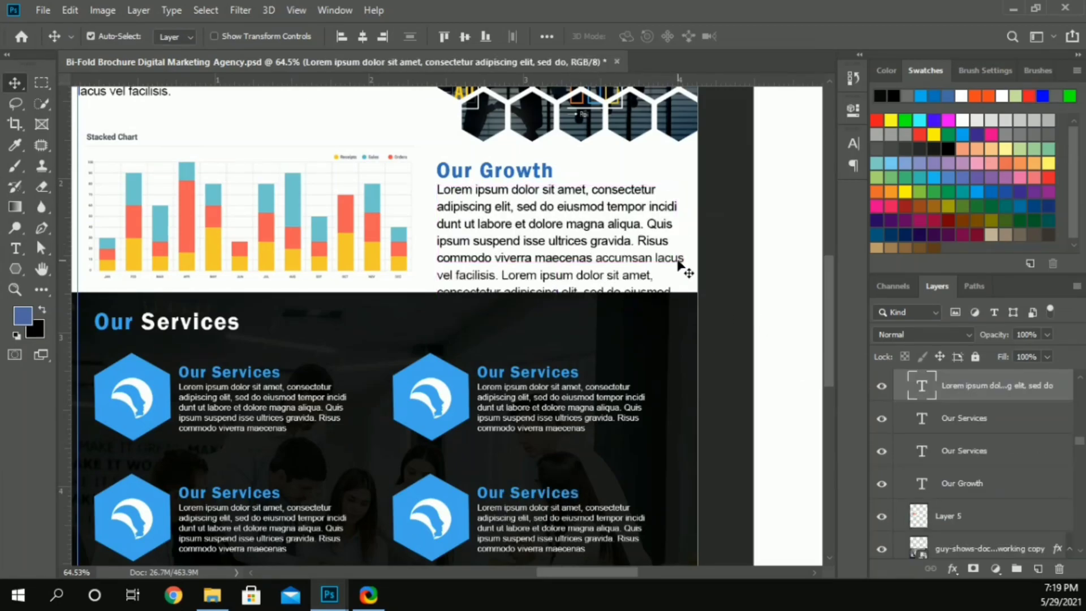
key("Delete")
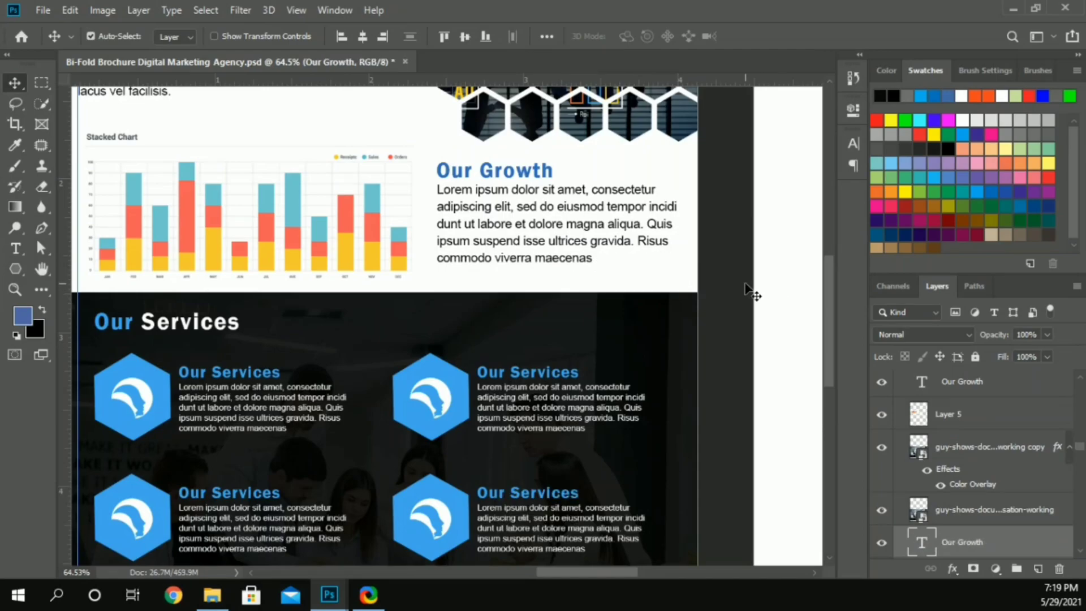
Step: Try nudging the Our Growth heading and its paragraph down together
left_click(509, 176)
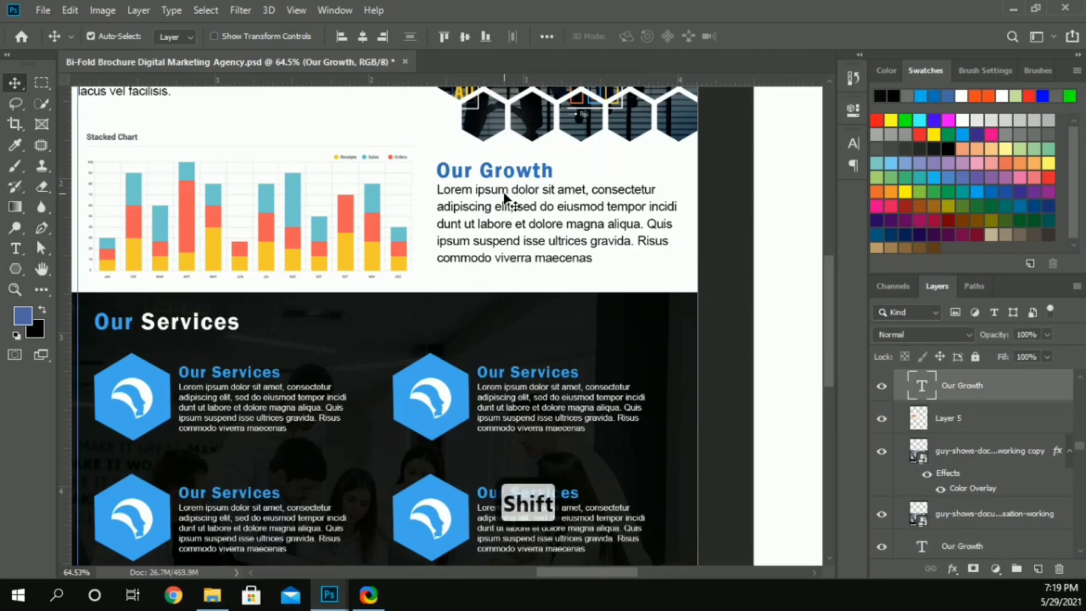
left_click(504, 194, "shift")
key("Down")
key("ctrl+z")
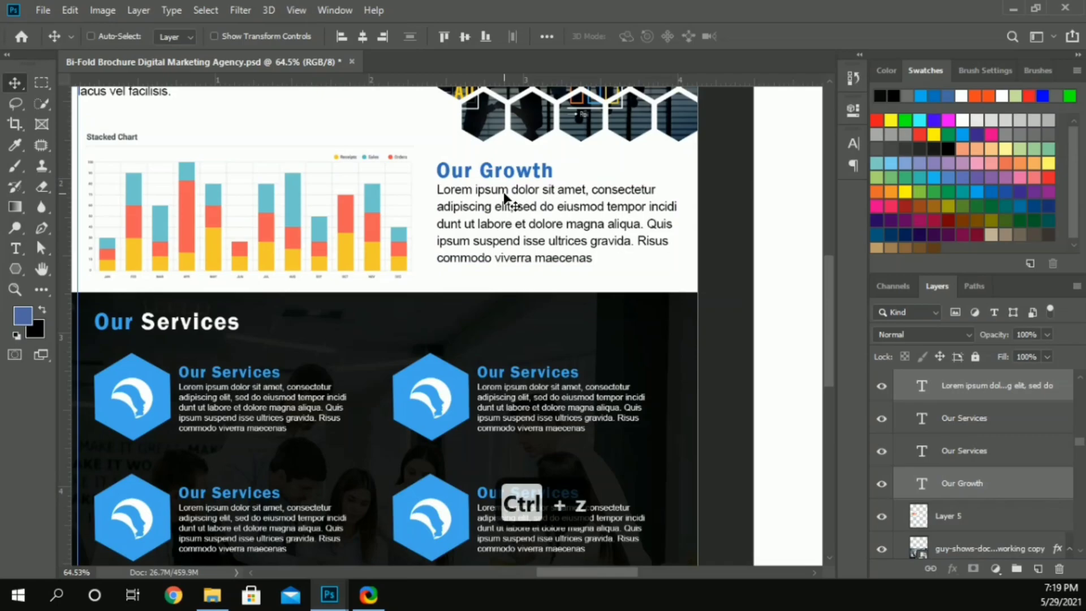
Step: Duplicate the darkened office photo and its overlay layer from Page 1 onto the blank Page 2
left_click(729, 249)
scroll(747, 314, "down", 8)
scroll(746, 314, "right", 5)
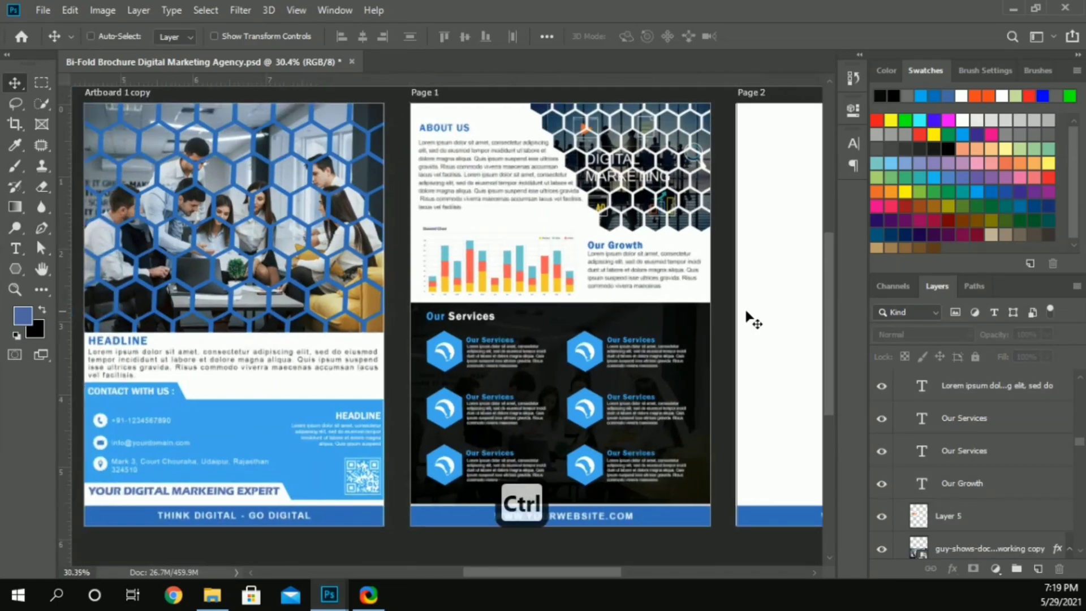
key("ctrl+0")
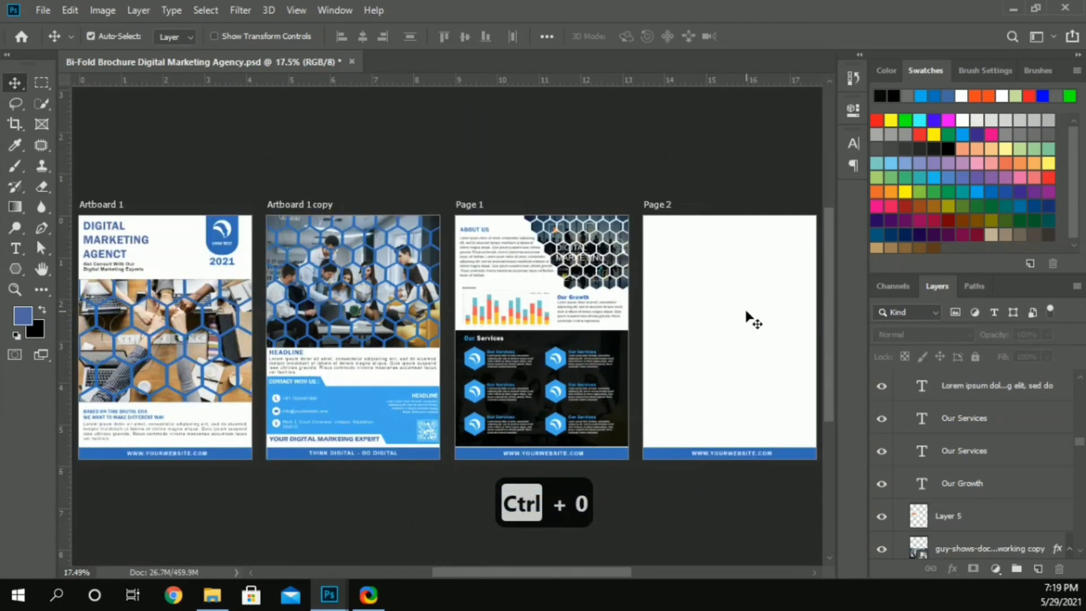
scroll(600, 336, "right", 3)
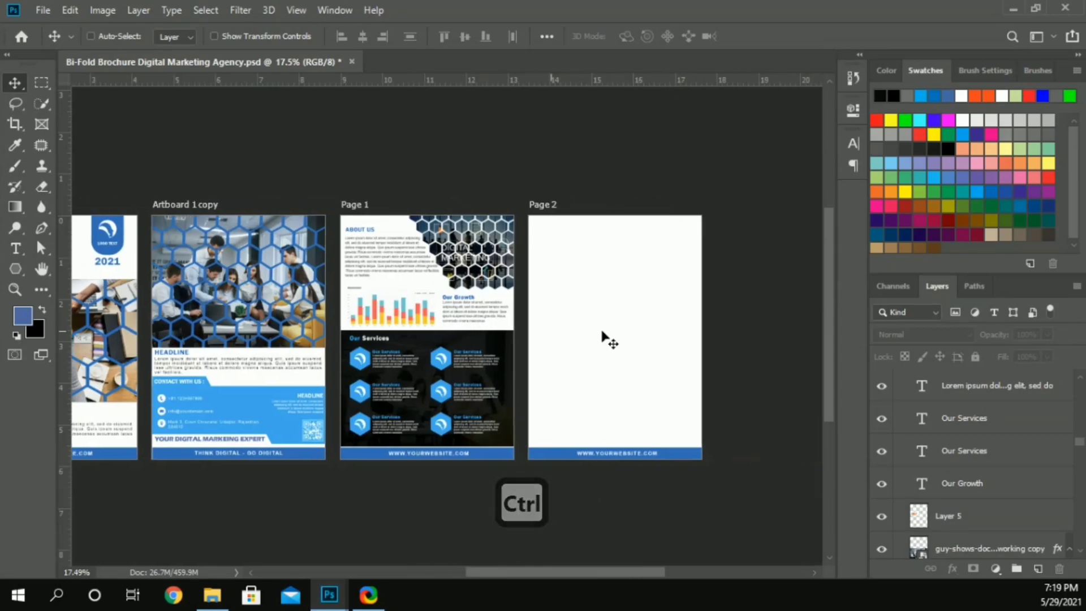
scroll(603, 338, "up", 4)
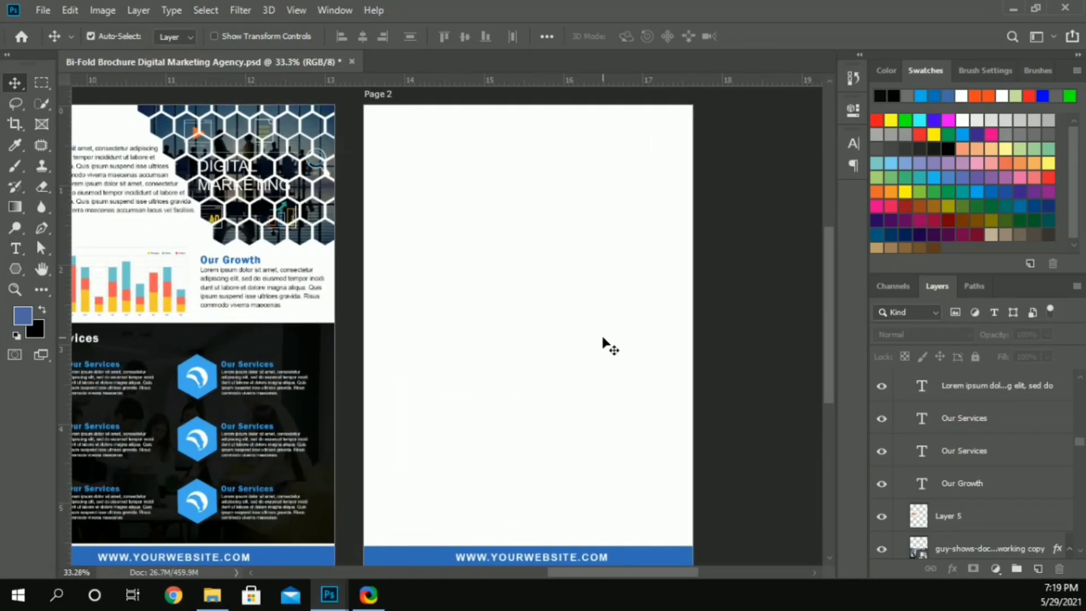
left_click_drag(312, 347, 667, 182)
scroll(673, 187, "up", 3)
scroll(670, 181, "up", 1)
scroll(667, 183, "up", 2)
Step: Position the copied office photo layers flush with the top and side edges of Page 2
left_click_drag(639, 230, 639, 196)
key("ctrl+z")
left_click_drag(628, 156, 570, 283)
left_click_drag(583, 275, 582, 176)
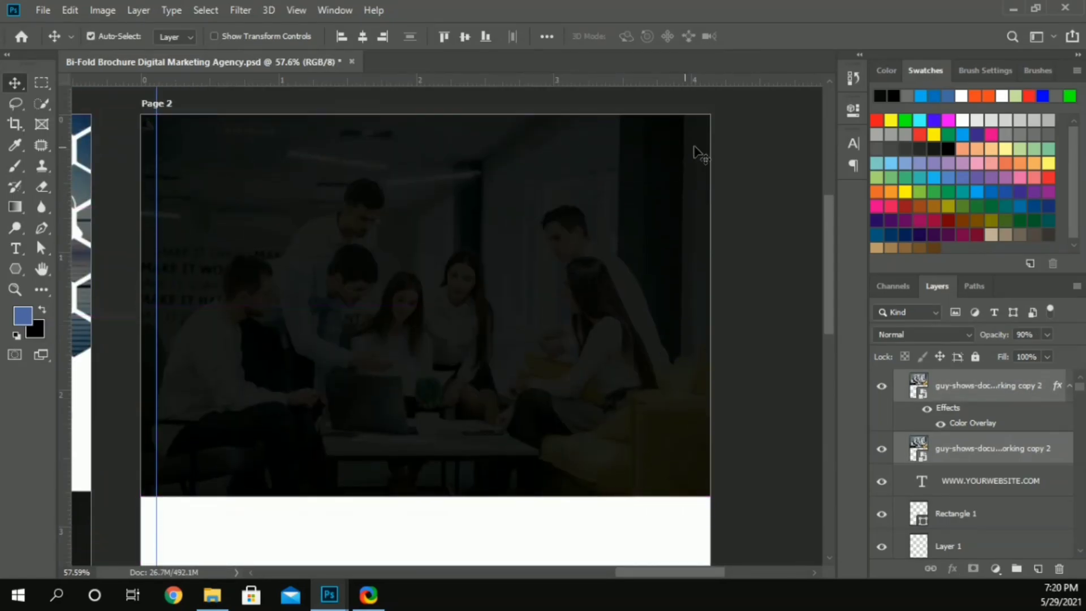
left_click(730, 148)
Step: Duplicate the large Our Services heading from Page 1 to the upper-left corner of Page 2's dark photo, near the margin guide
scroll(558, 277, "down", 3)
scroll(559, 281, "down", 2)
scroll(558, 283, "down", 2)
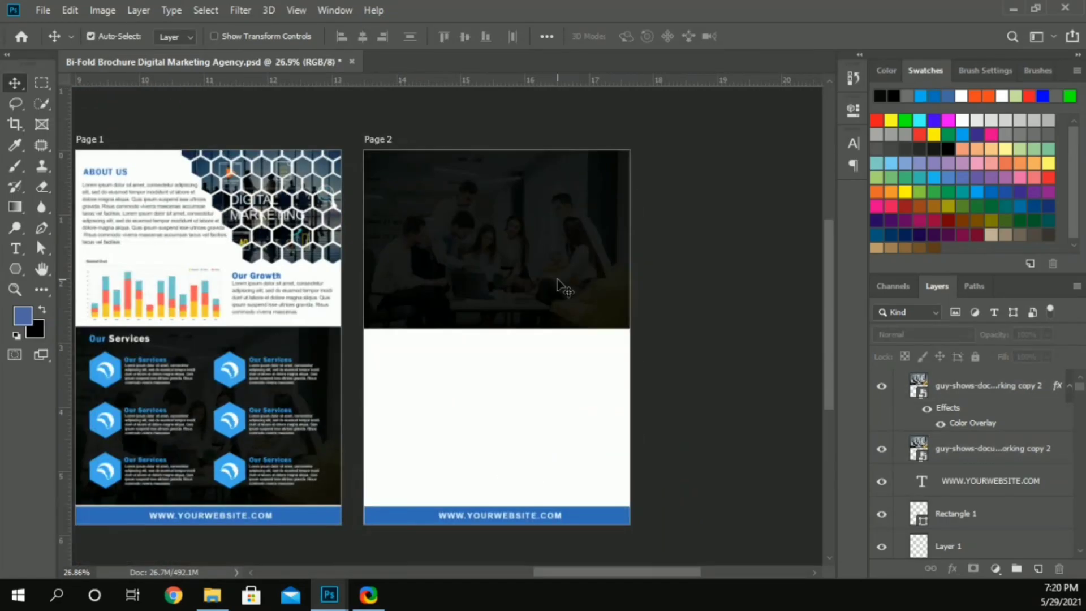
scroll(556, 250, "up", 5)
scroll(548, 252, "left", 2)
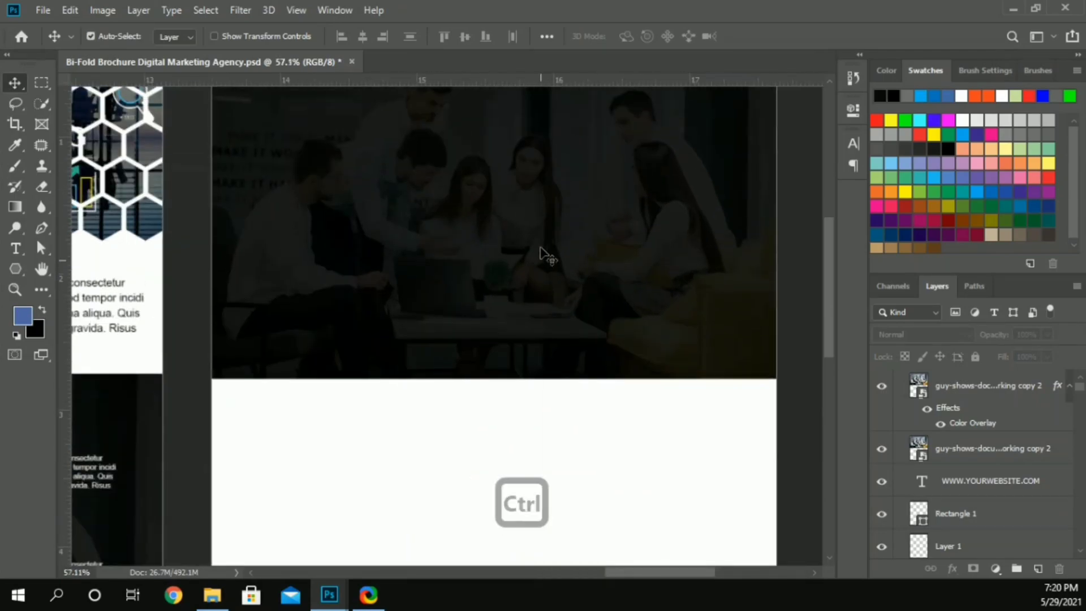
scroll(542, 254, "up", 2)
scroll(225, 225, "left", 3)
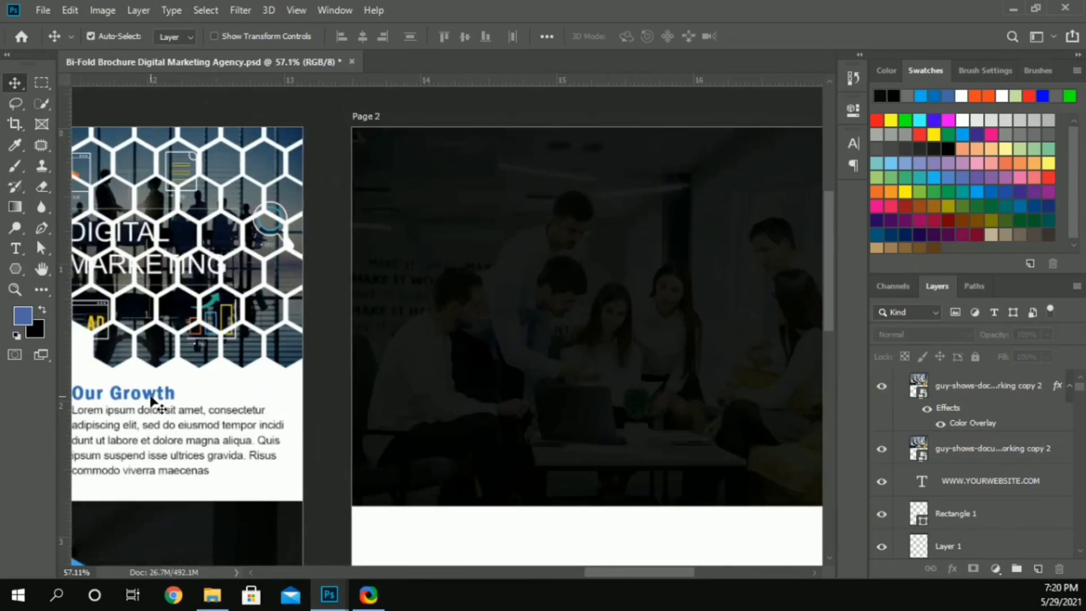
scroll(152, 401, "left", 5)
left_click_drag(75, 519, 681, 142)
scroll(683, 165, "right", 5)
scroll(673, 163, "right", 2)
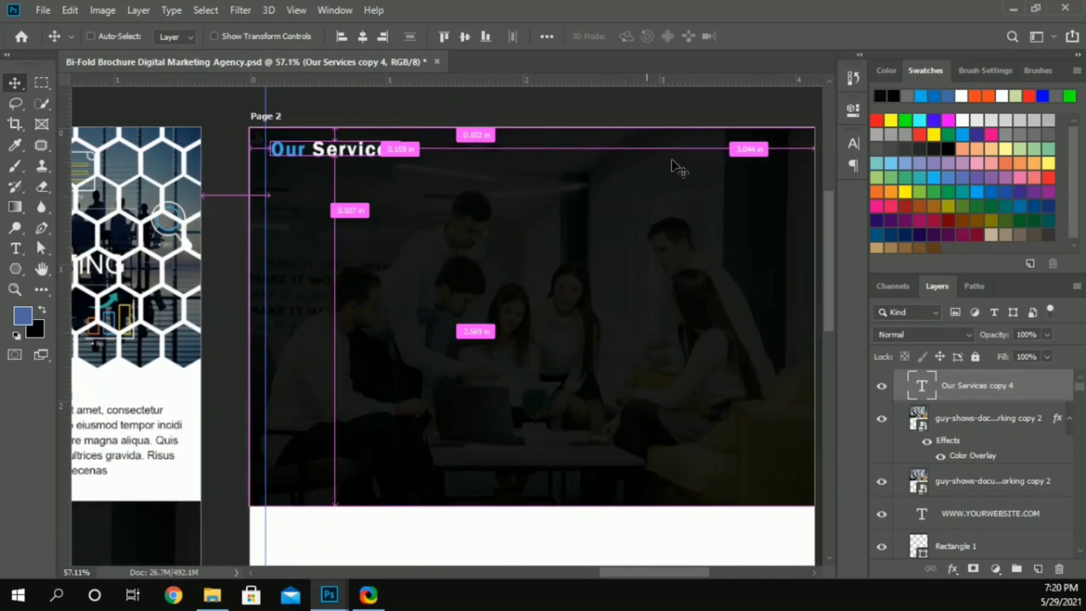
Step: Replace the copied Our Services heading on Page 2 with the text "Our Team" and format it in all caps
left_click_drag(360, 155, 355, 156)
left_click(852, 143)
key("t")
left_click(355, 155)
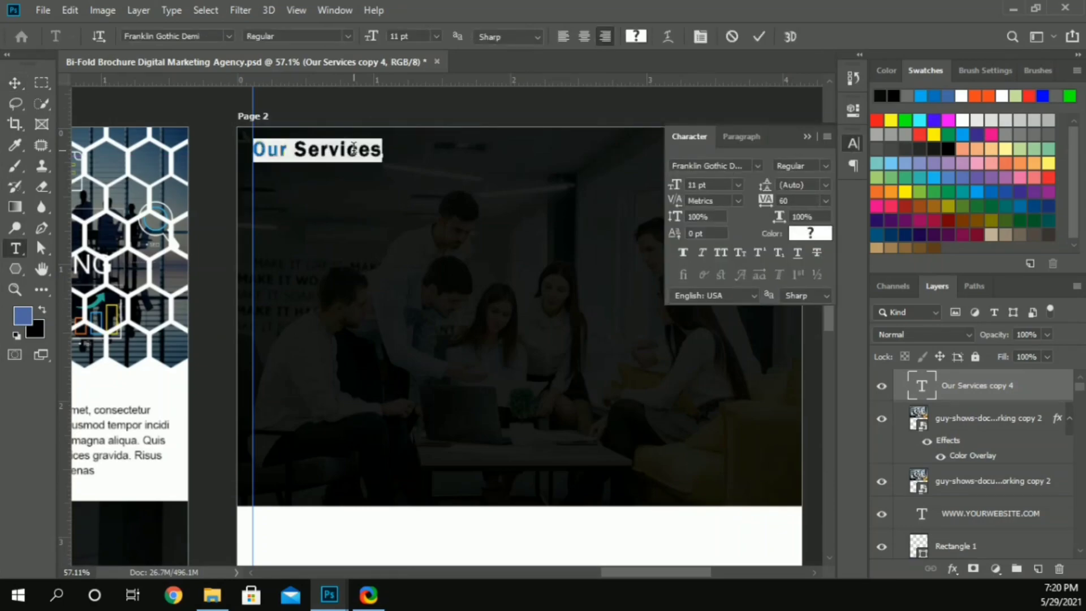
key("ctrl+shift+Left")
key("BackSpace")
key("BackSpace")
key("BackSpace")
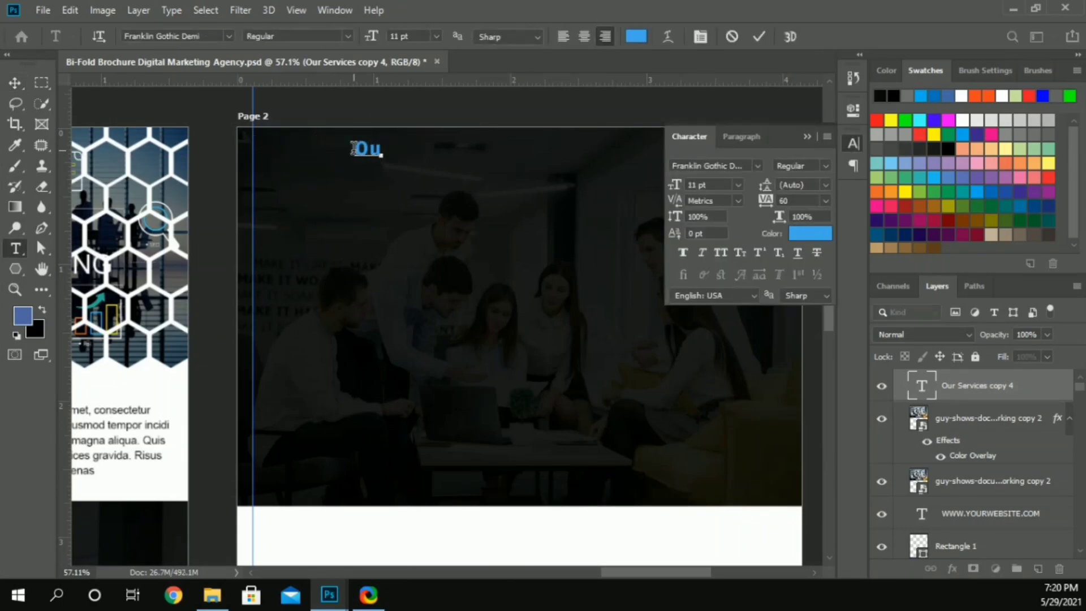
type("r Team")
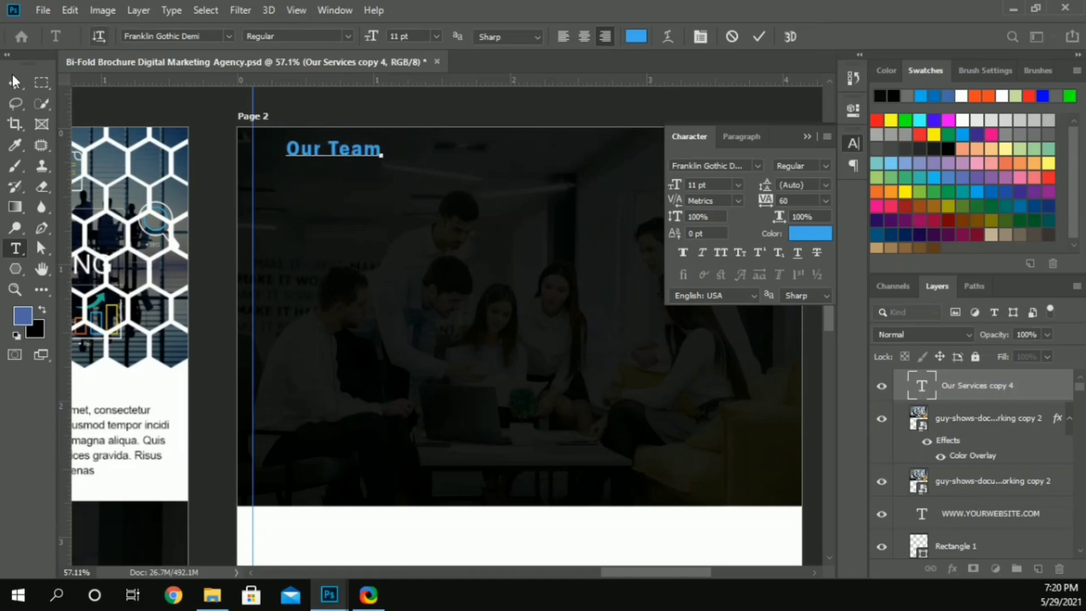
left_click(14, 84)
left_click(720, 252)
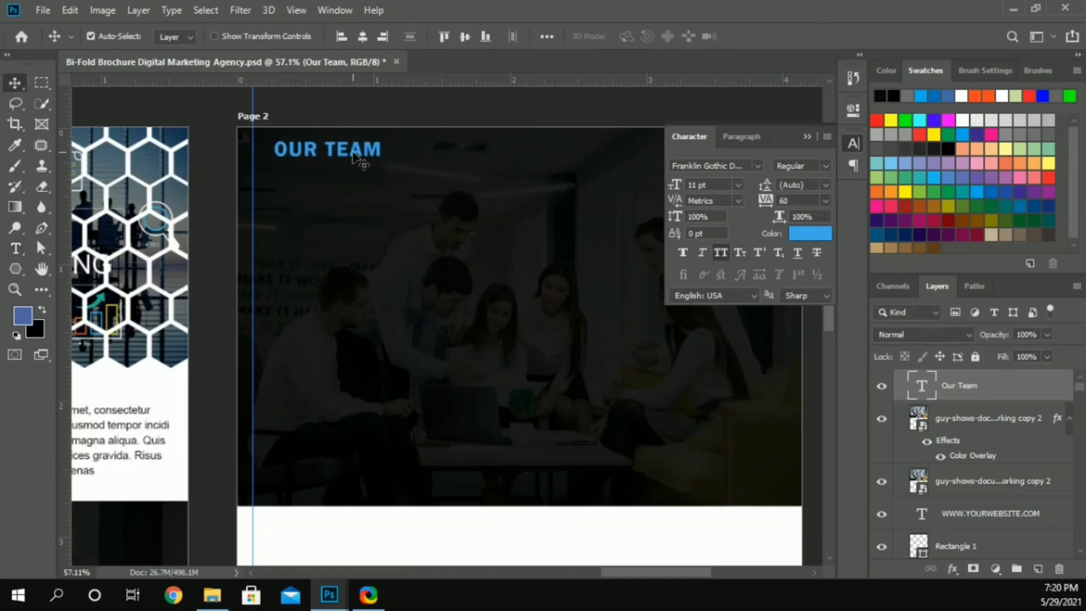
Step: Move the Our Team heading down beside the margin guide and color the word "OUR" white
left_click_drag(351, 161, 334, 202)
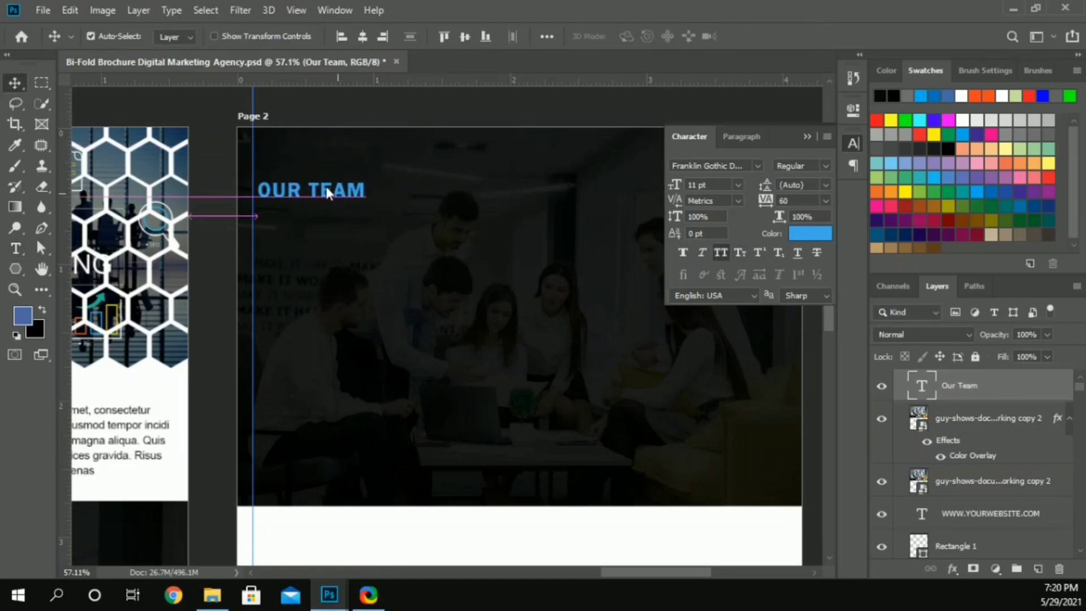
double_click(310, 185)
key("ctrl+shift+u")
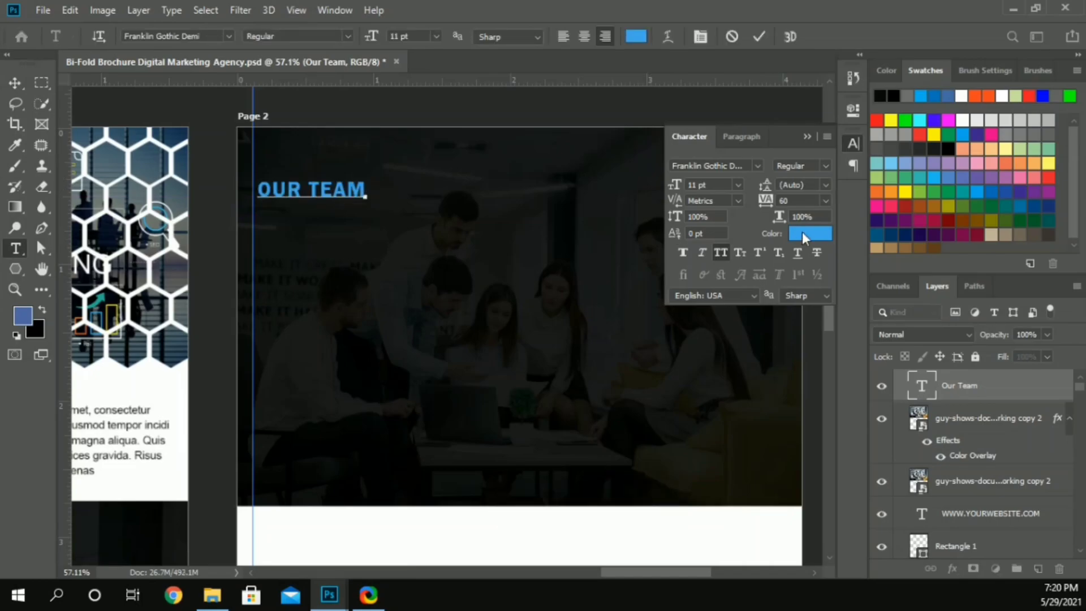
left_click(810, 233)
left_click_drag(639, 190, 638, 189)
left_click(1025, 203)
left_click(807, 137)
left_click(15, 84)
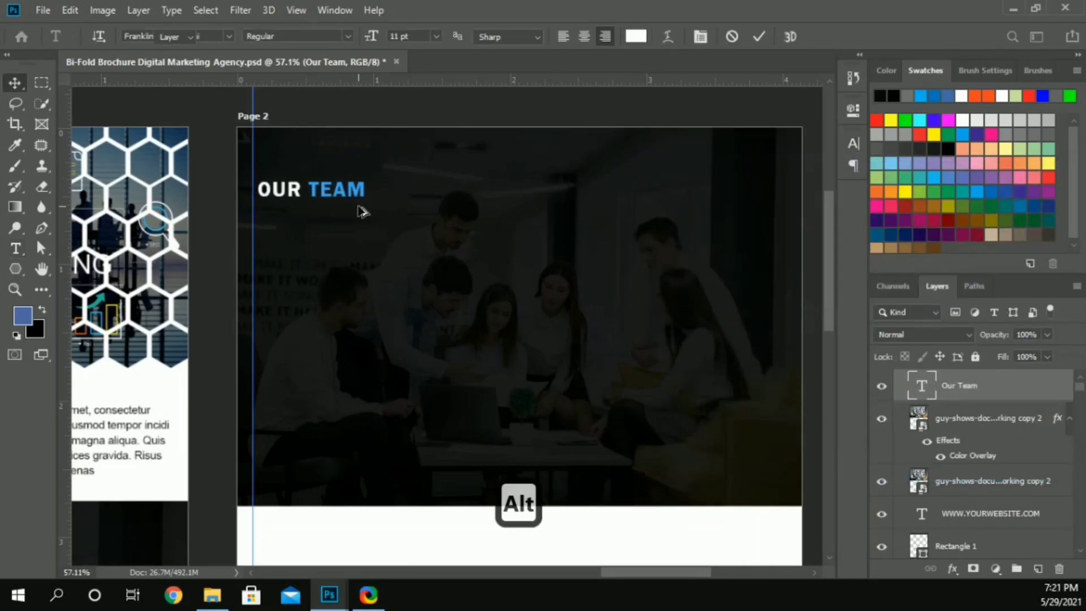
Step: Duplicate the Our Growth lorem ipsum paragraph from Page 1 to just below the Our Team heading and color it white
scroll(361, 205, "down", 1)
left_click_drag(130, 396, 409, 218)
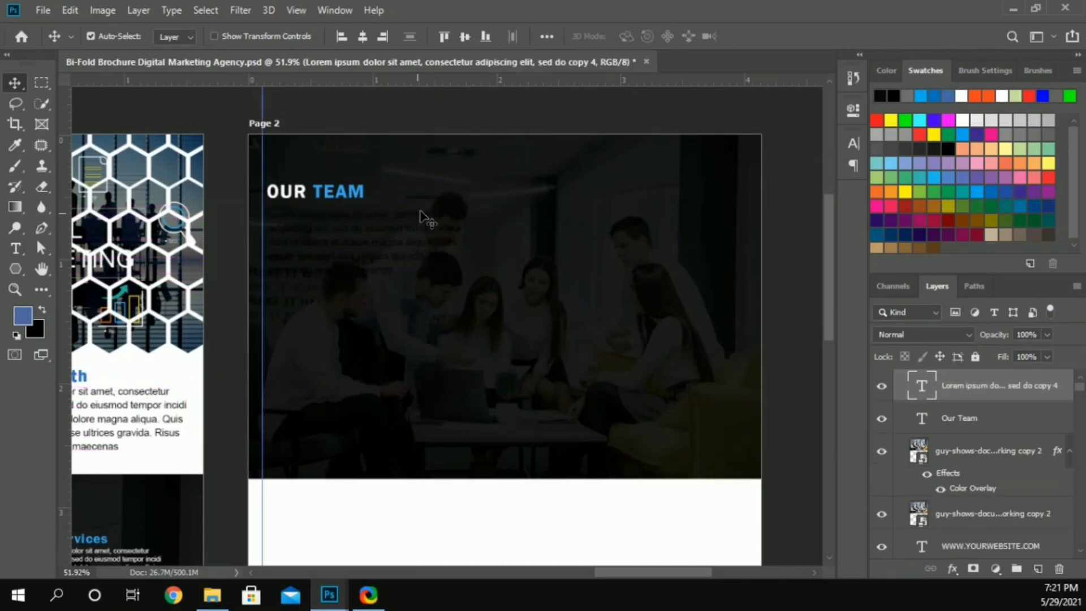
left_click(853, 142)
left_click(797, 233)
left_click(1026, 206)
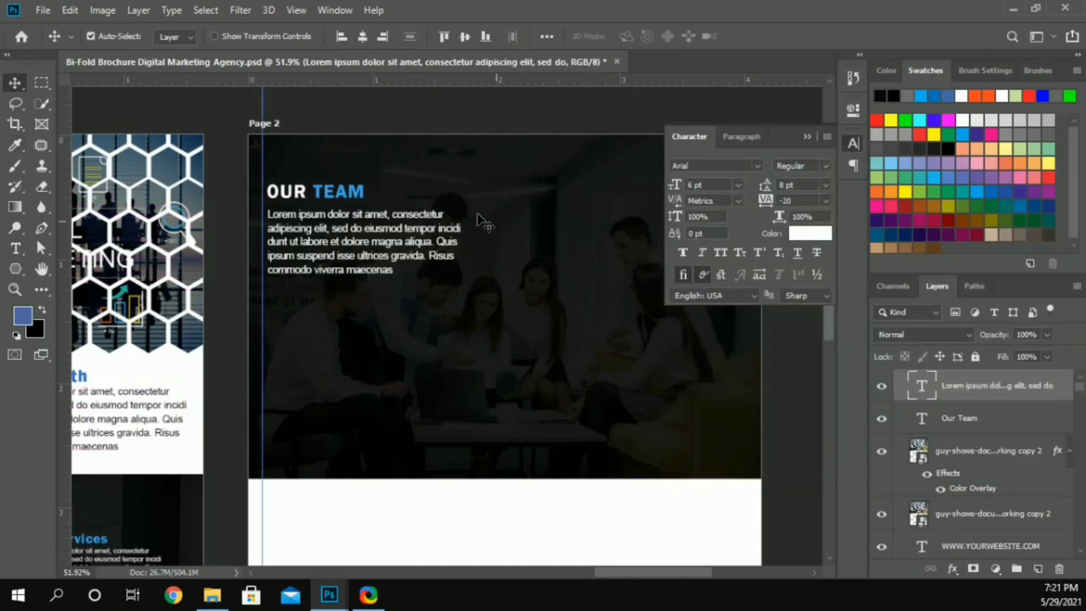
Step: Copy the existing "Individual commitment to a group effort" quote and paste it over the placeholder paragraph below the Our Team heading
left_click(500, 131)
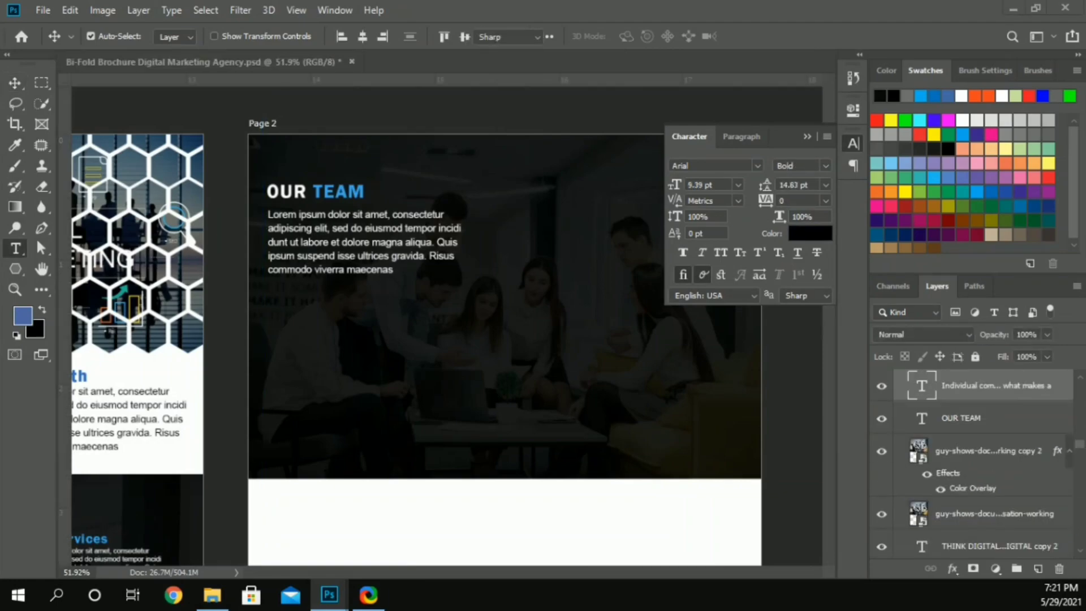
key("ctrl+c")
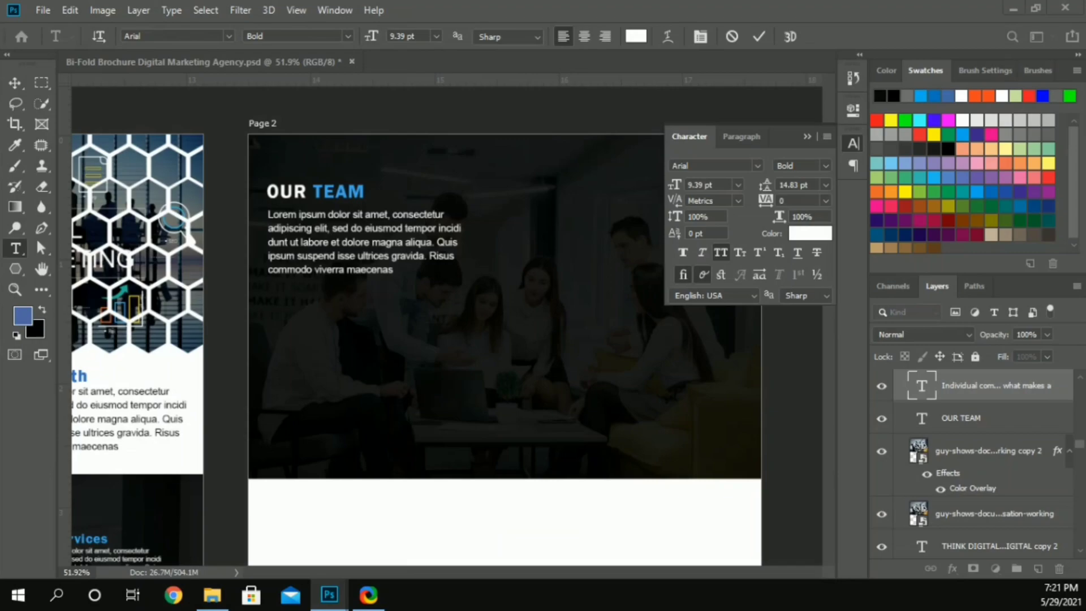
left_click(21, 84)
left_click(798, 134)
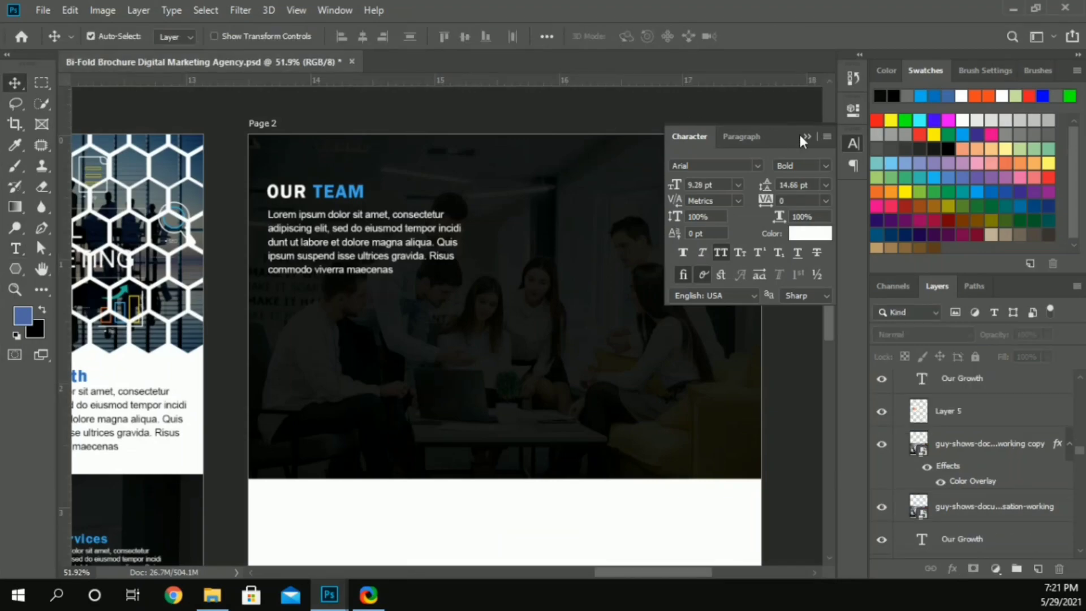
left_click(389, 221)
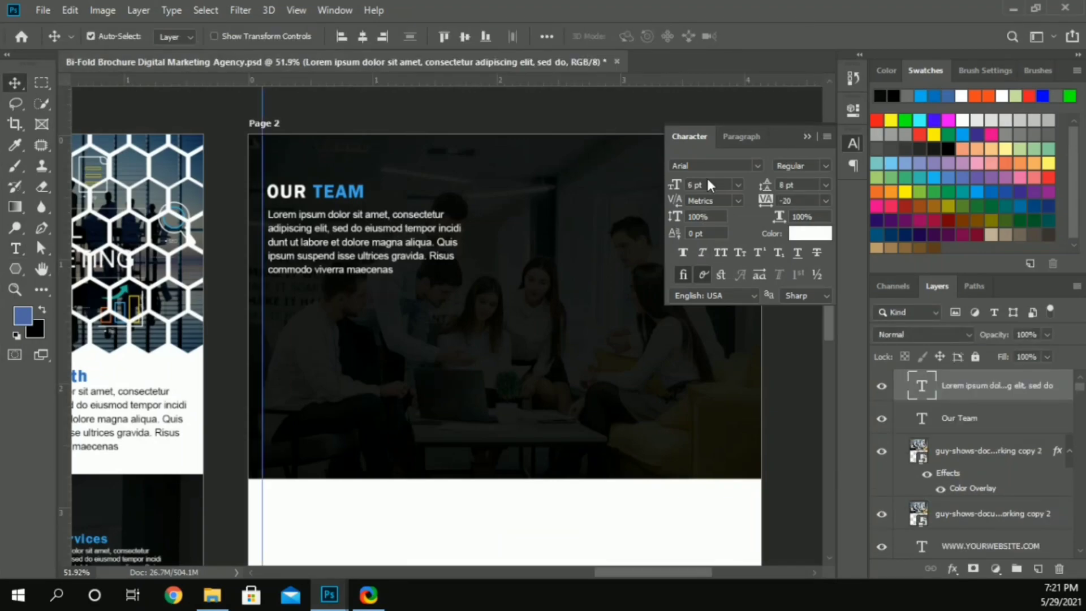
double_click(435, 226)
key("ctrl+v")
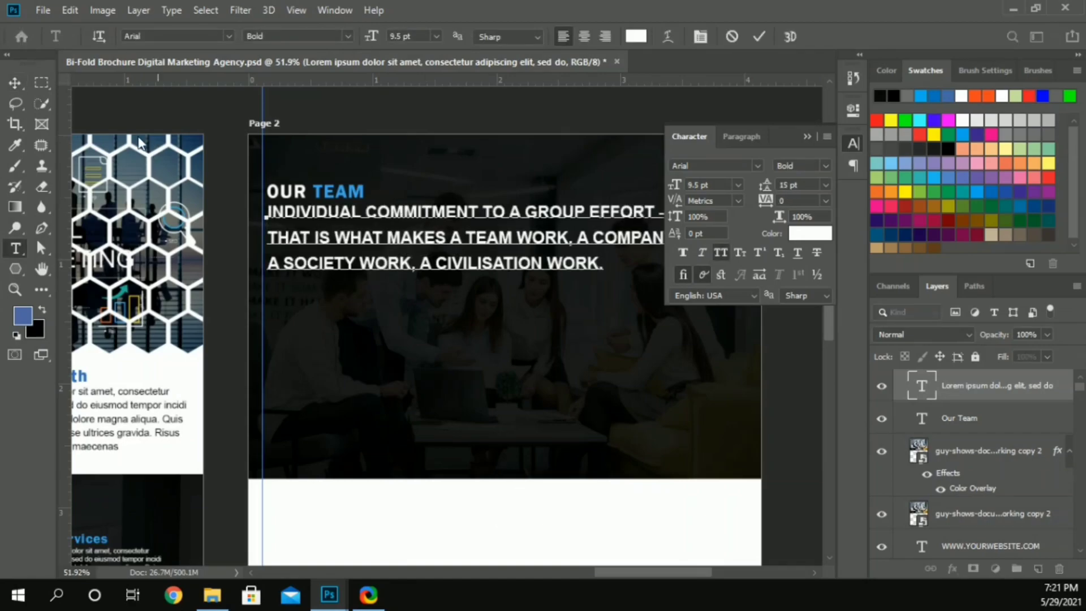
left_click(22, 84)
Step: Reduce the team quote's font size to 5.5 pt and set its tracking to 220
left_click(698, 186)
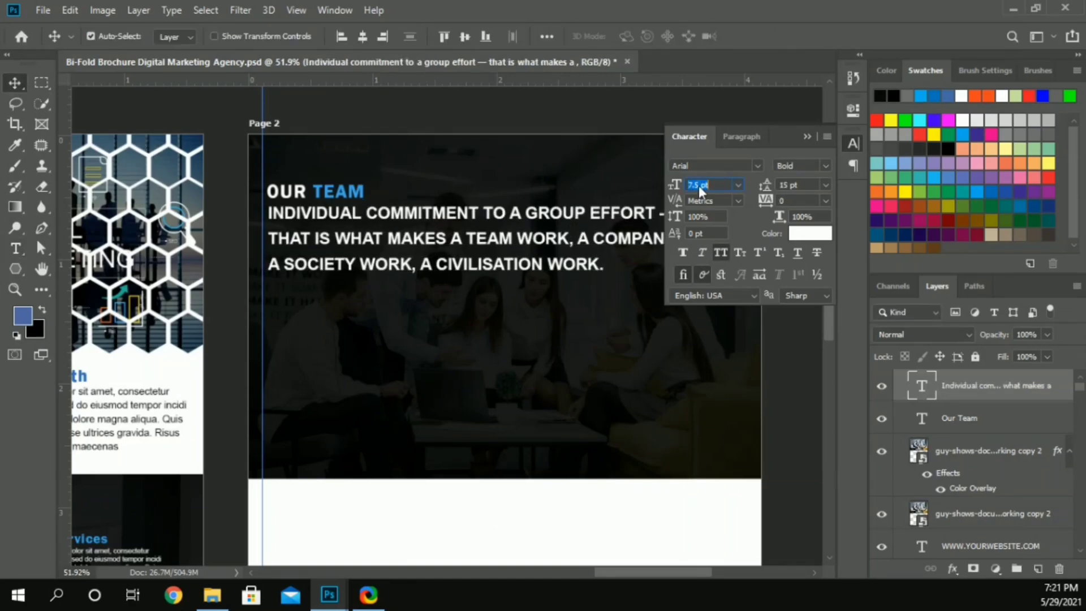
type("7.5")
key("Return")
left_click(700, 185)
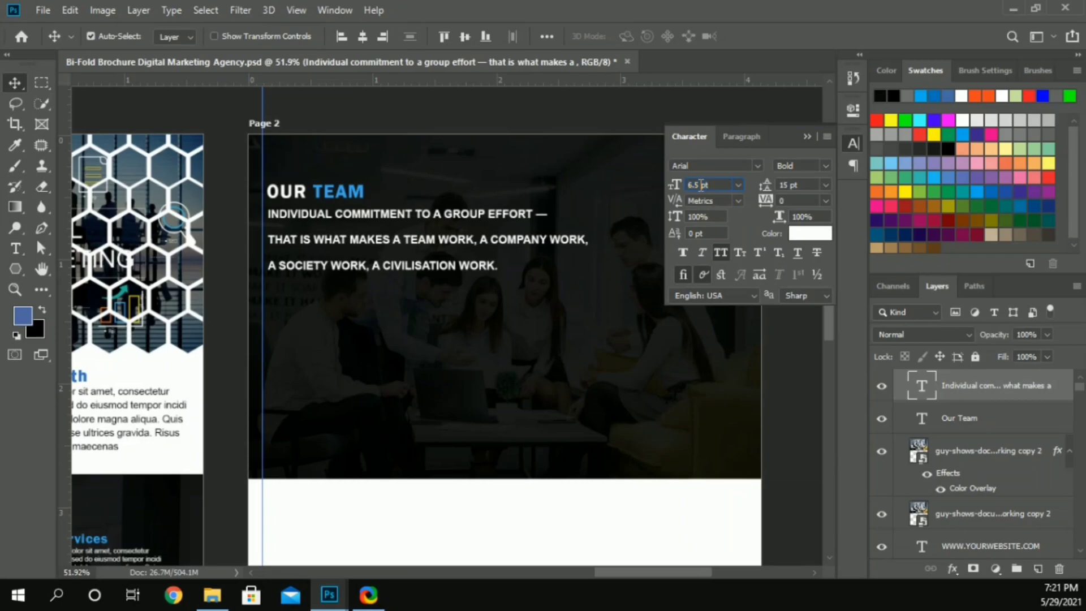
key("Left")
key("Left")
key("BackSpace")
type("5")
key("Return")
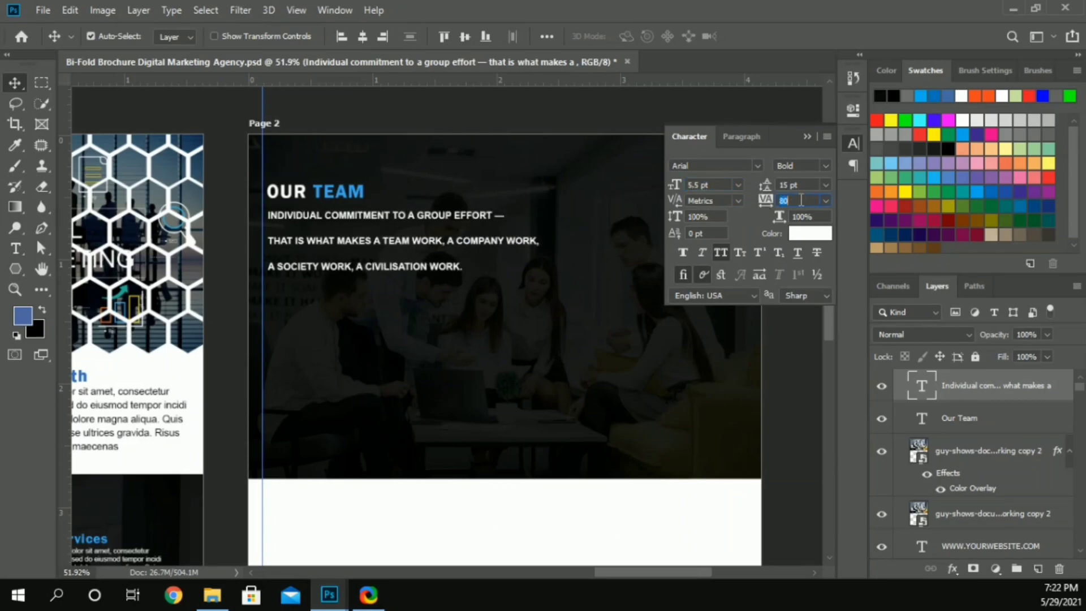
type("220")
key("Return")
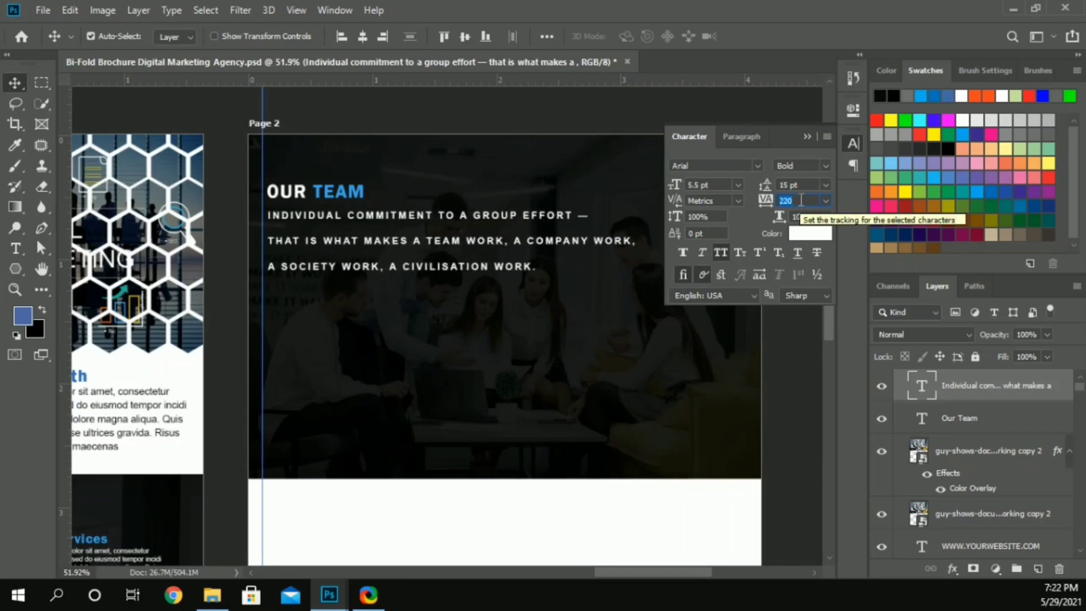
Step: Set the team quote's leading to Auto, its font size to 8 pt and its tracking to 120
key("ctrl")
left_click_drag(624, 572, 642, 572)
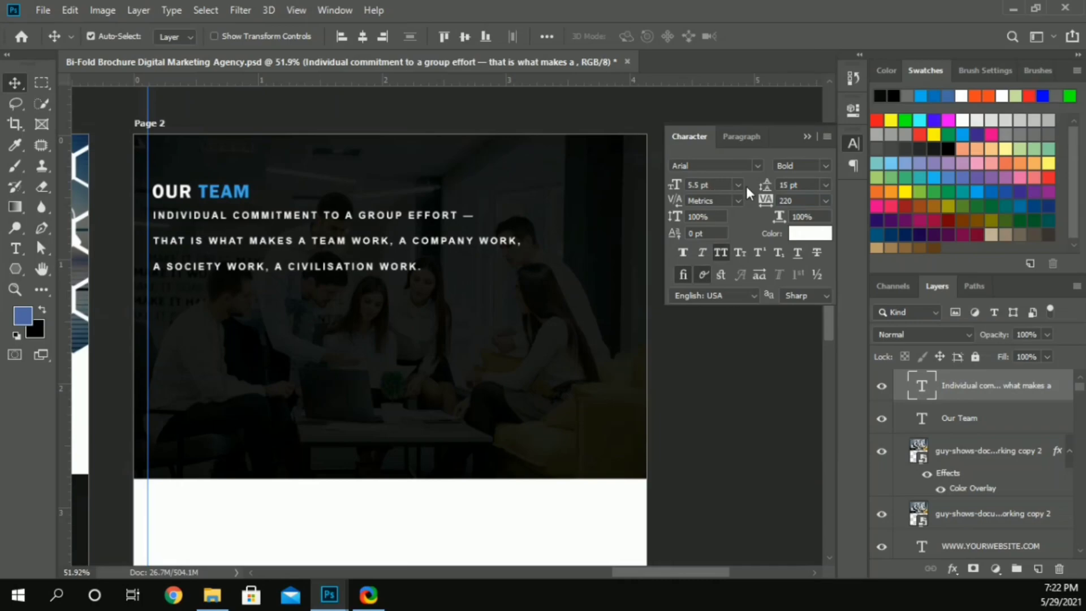
left_click(826, 185)
left_click(821, 202)
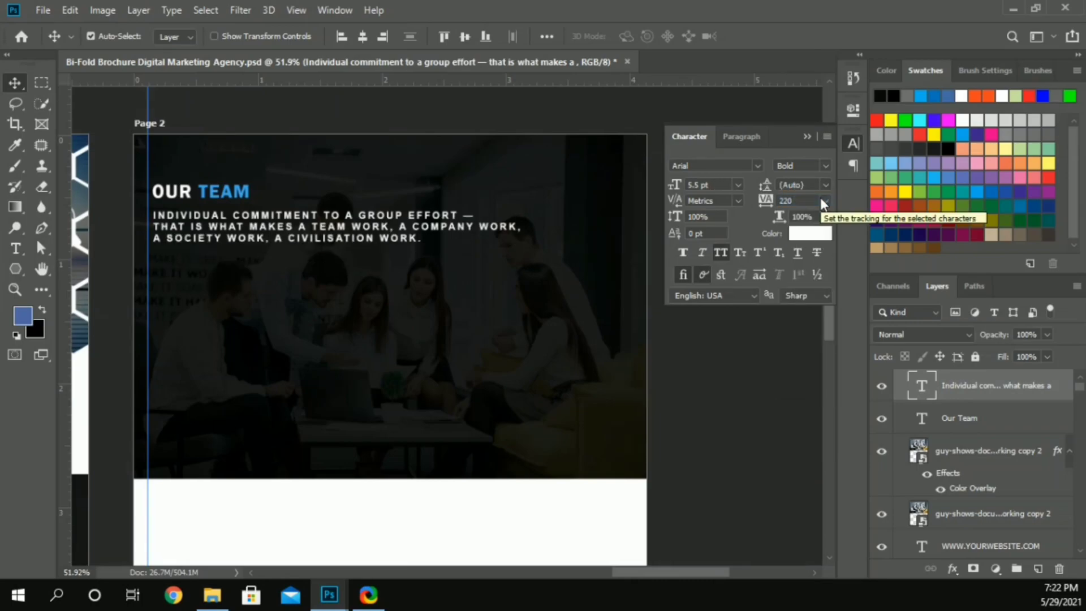
left_click(706, 186)
key("Up")
key("Up")
key("Up")
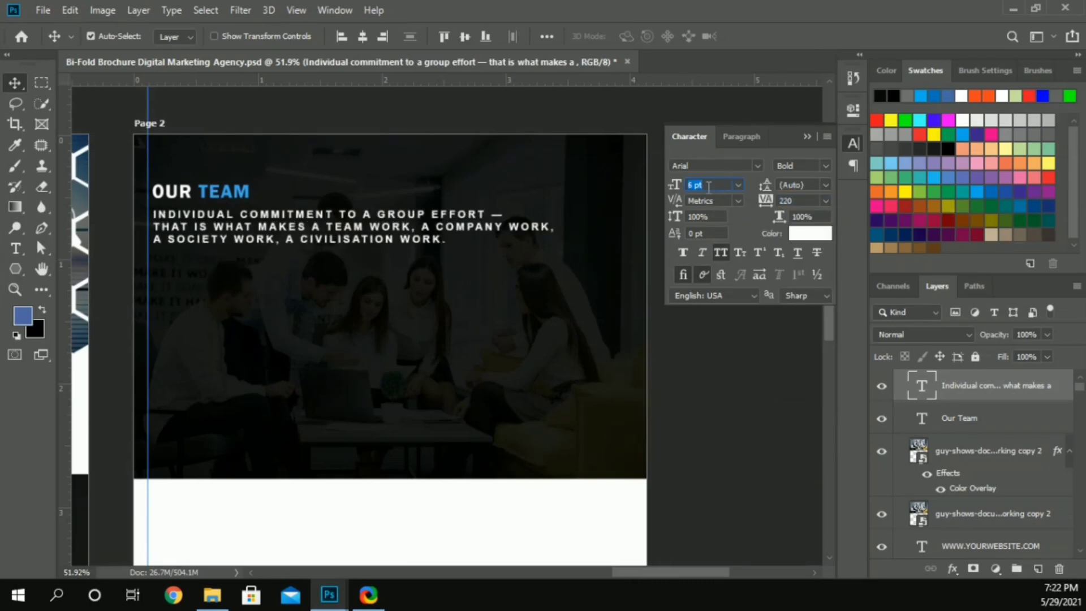
key("Down")
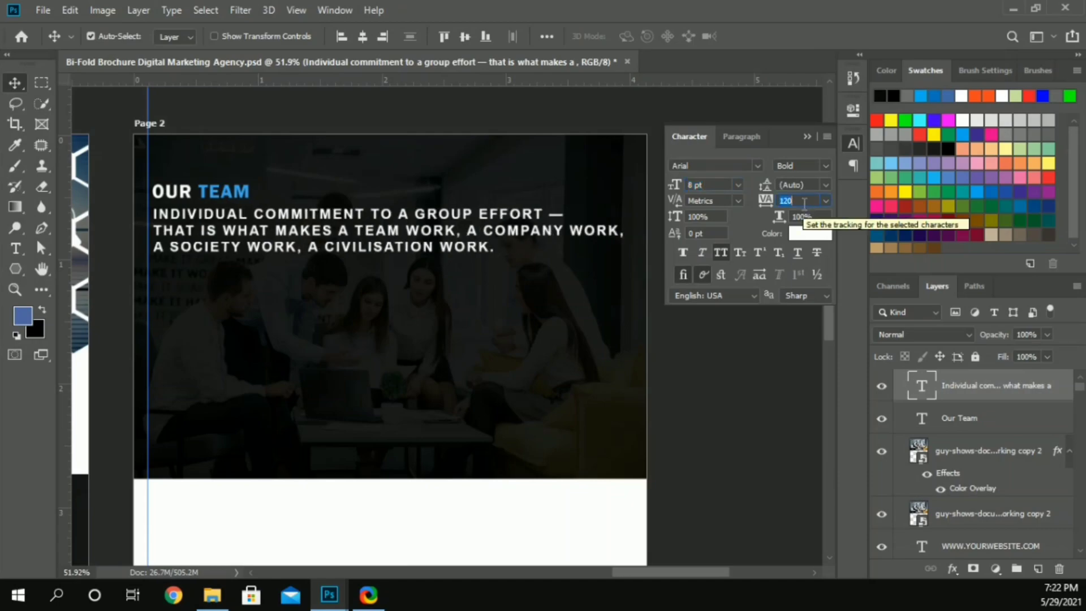
Step: Try the Regular font style on the team quote and return it to Bold
left_click(826, 165)
left_click(809, 177)
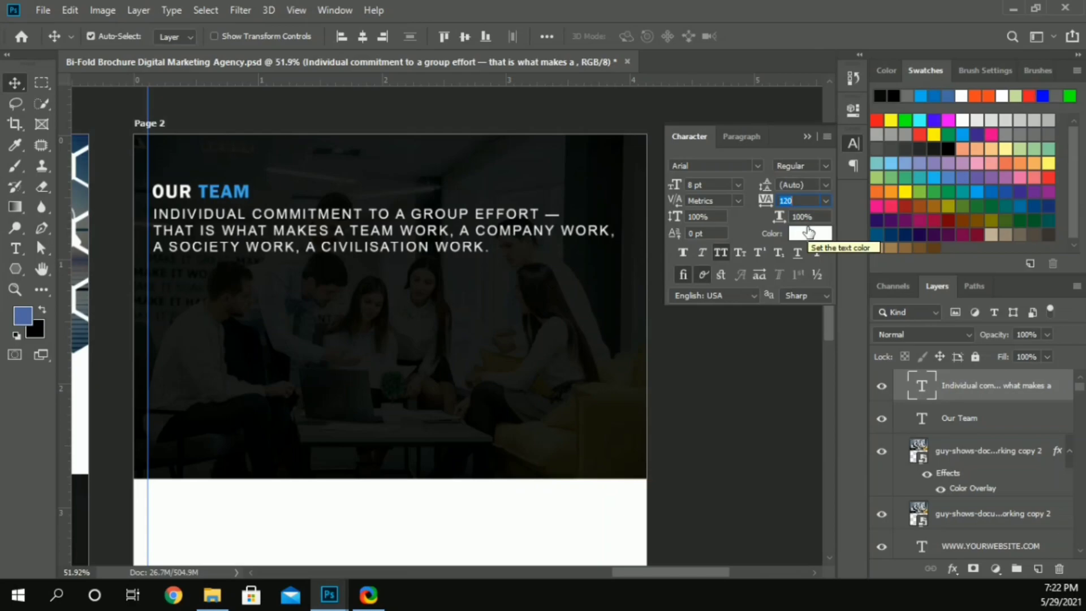
left_click(826, 165)
left_click(821, 259)
Step: Set the team quote's tracking to 100, its font size to 7 pt and its leading to 13 pt
scroll(808, 201, "down", 1)
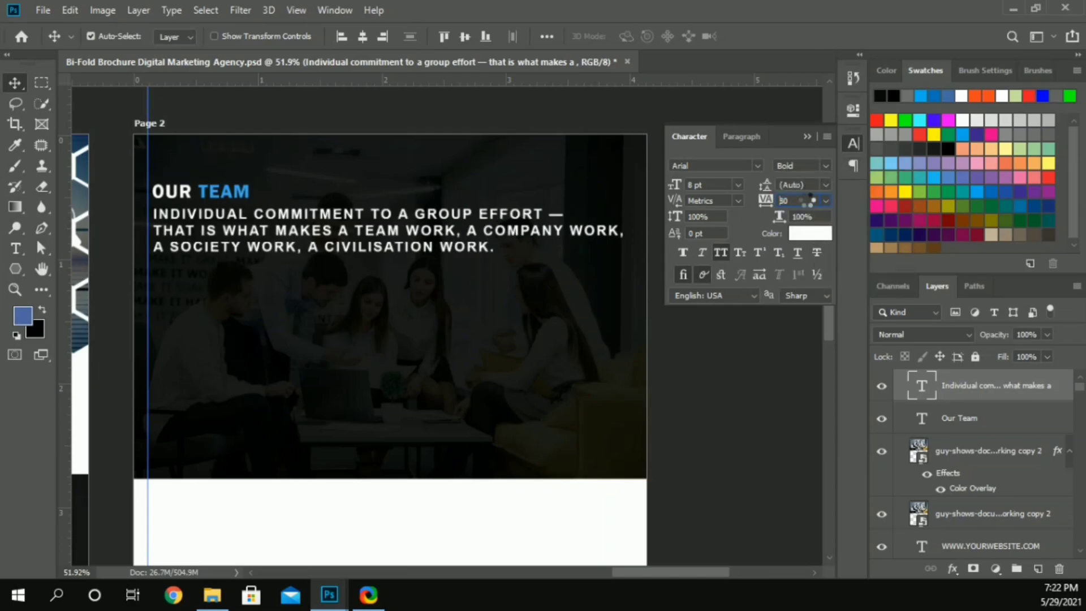
scroll(808, 200, "down", 2)
scroll(808, 201, "up", 2)
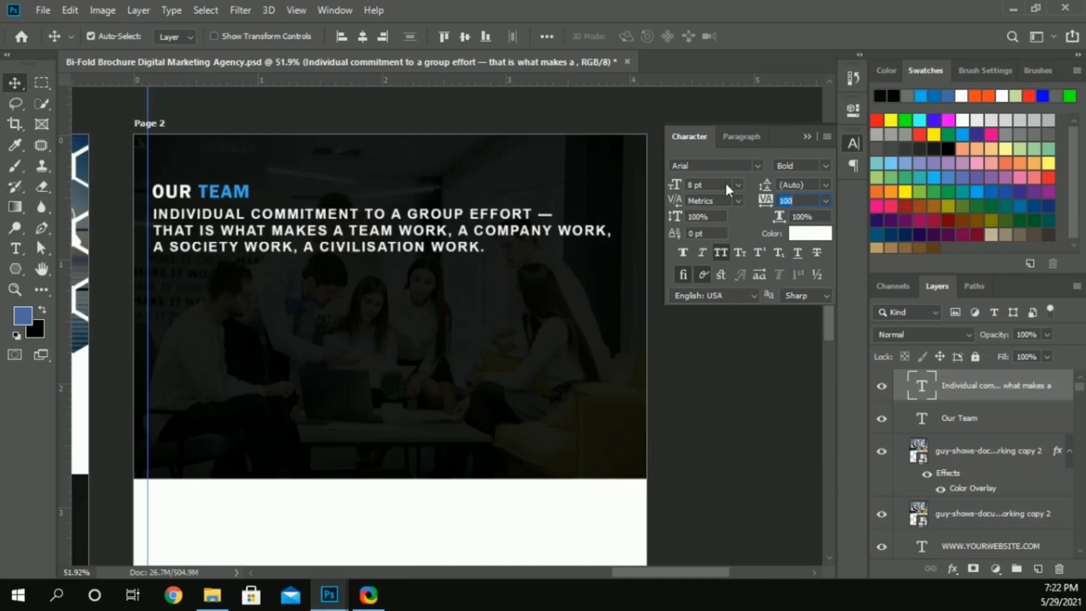
scroll(727, 184, "down", 1)
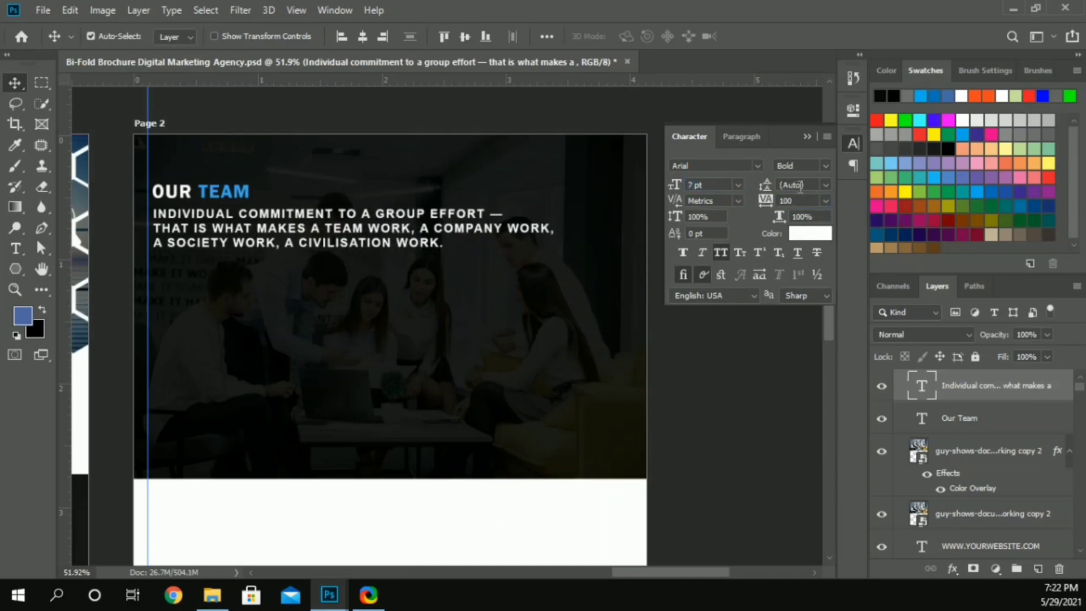
scroll(808, 187, "up", 5)
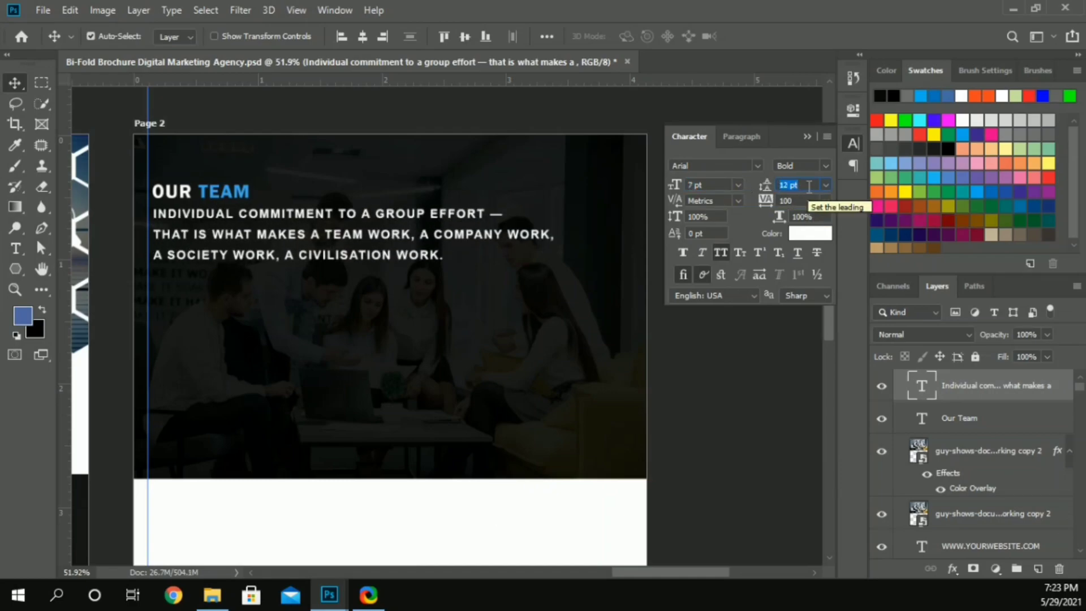
Step: Shift the Our Team heading and the quote together slightly inward, away from the margin guide
left_click(254, 195, "shift")
key("ctrl+z")
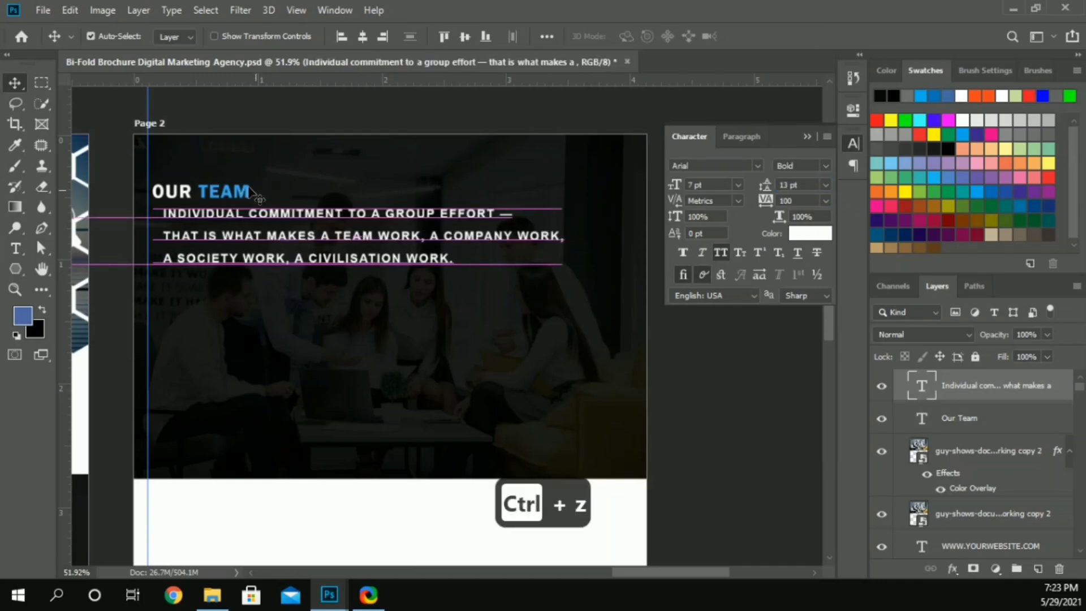
left_click(243, 193, "shift")
left_click_drag(246, 195, 259, 195)
left_click(334, 109)
Step: Nudge the team quote down to widen the gap below the Our Team heading
left_click(323, 213)
key("shift+Down")
key("shift+Down")
key("shift+Down")
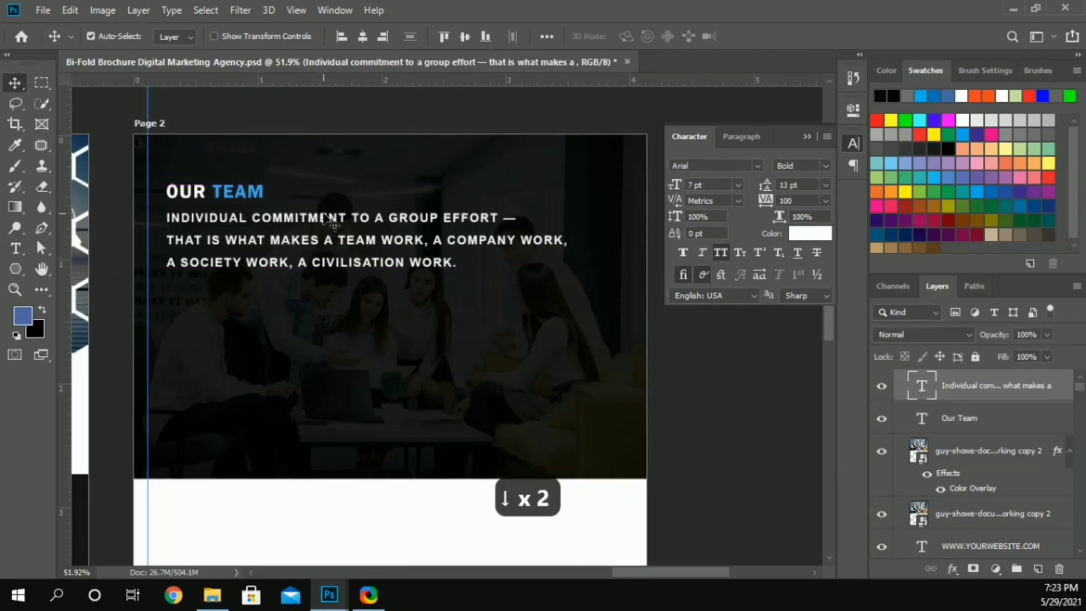
key("shift+Down")
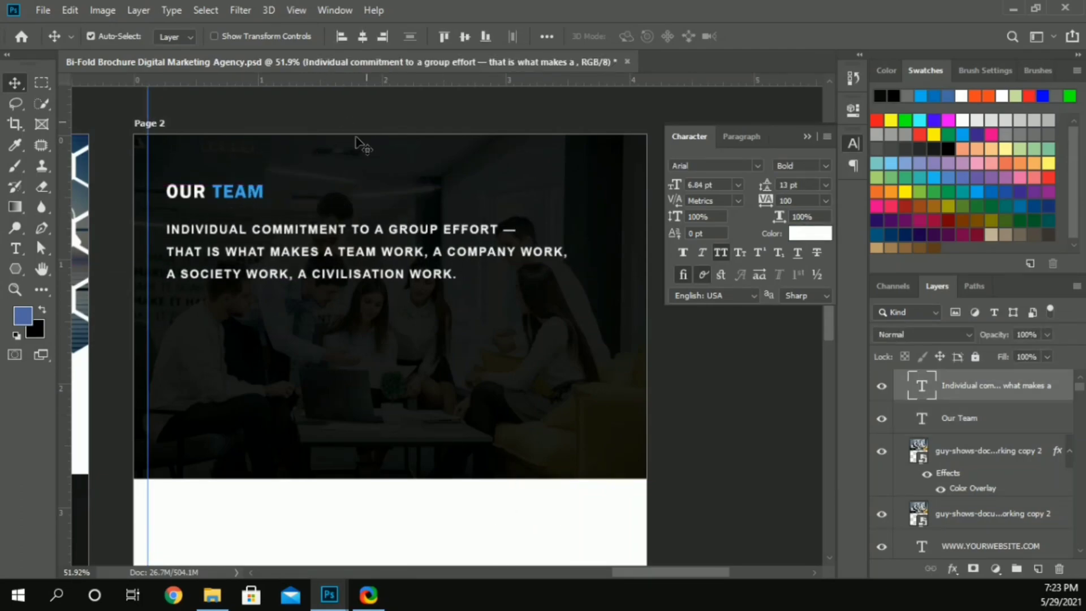
left_click(359, 116)
Step: Duplicate a blue hexagon from Page 1's services to the lower-left area of Page 2's dark photo, enlarged to about 133%
scroll(334, 209, "down", 1)
scroll(121, 359, "left", 5)
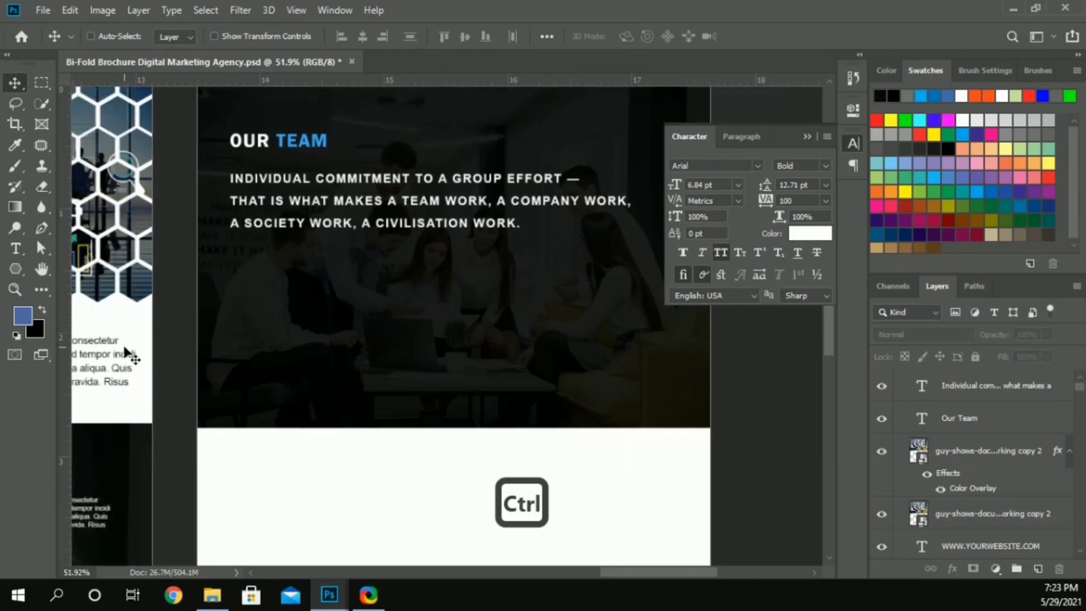
left_click_drag(111, 470, 444, 317)
key("ctrl+t")
left_click_drag(440, 385, 454, 398)
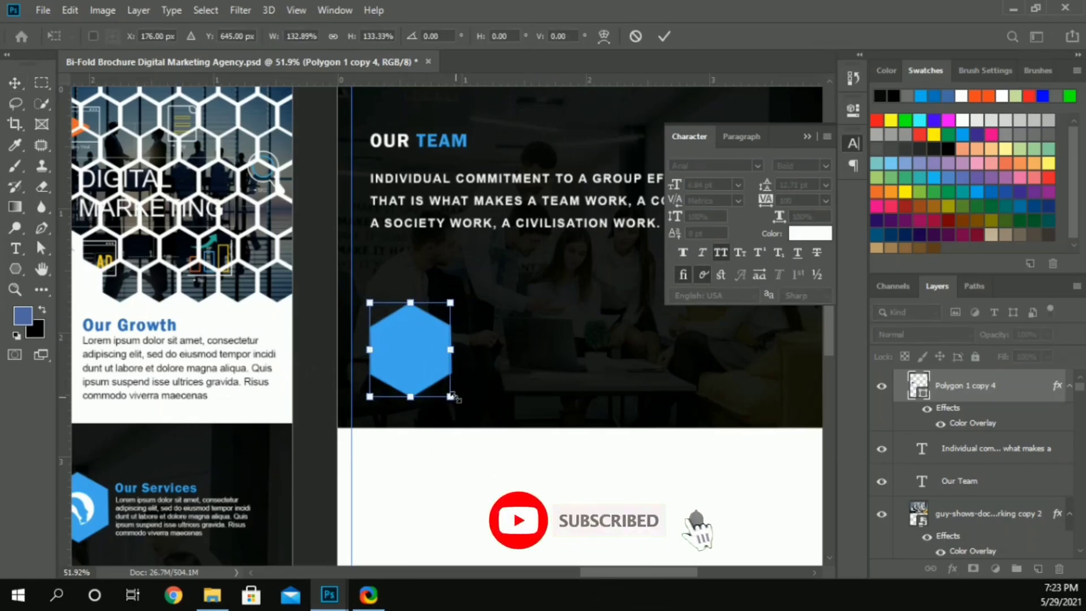
key("Return")
left_click_drag(414, 352, 420, 356)
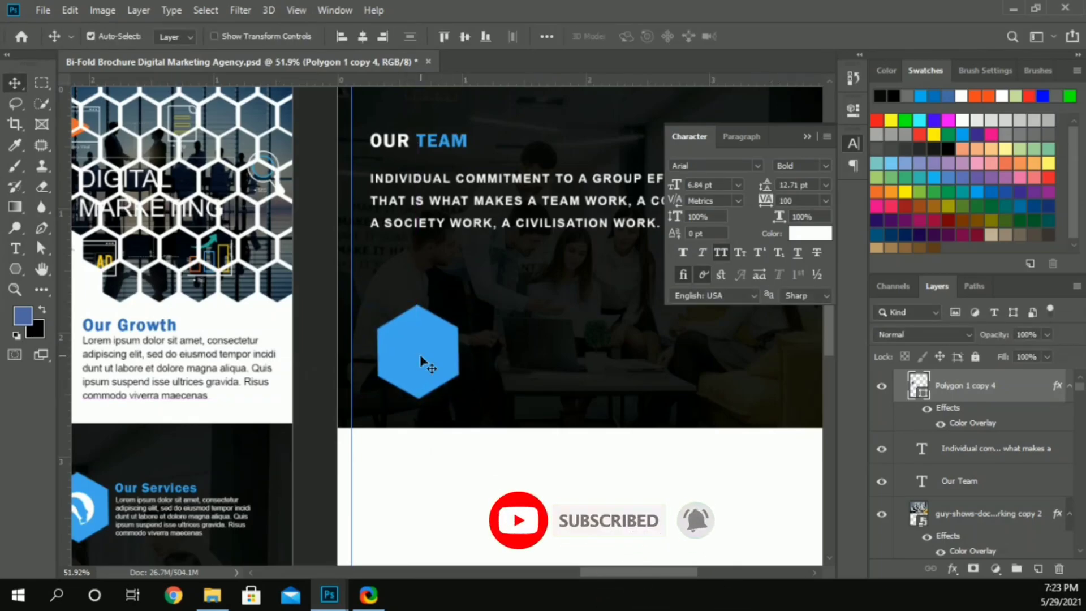
key("shift+Down")
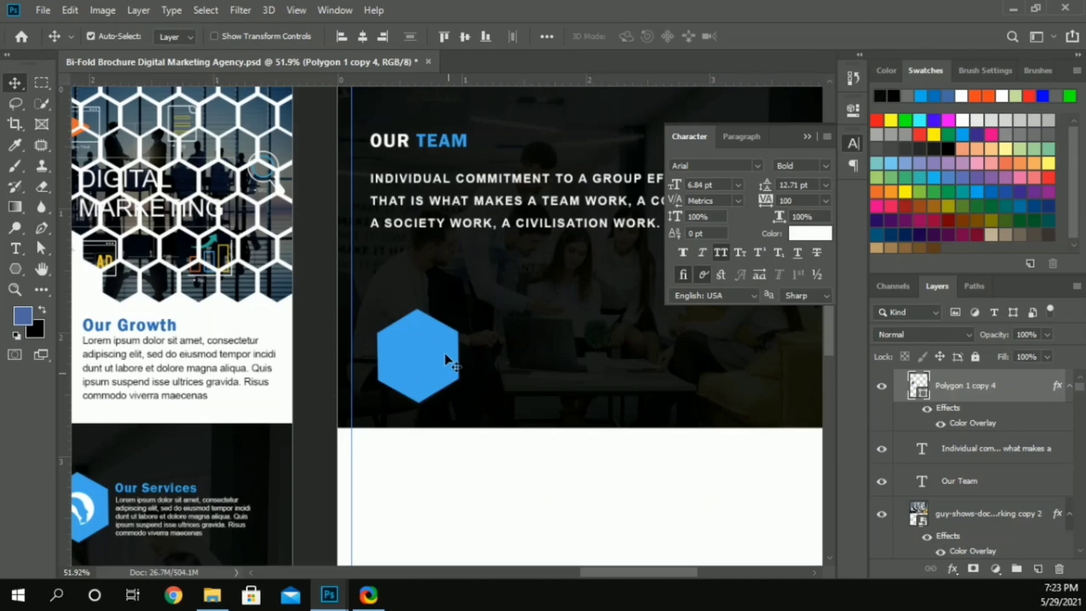
left_click(447, 256)
left_click_drag(427, 173, 475, 240)
key("ctrl+z")
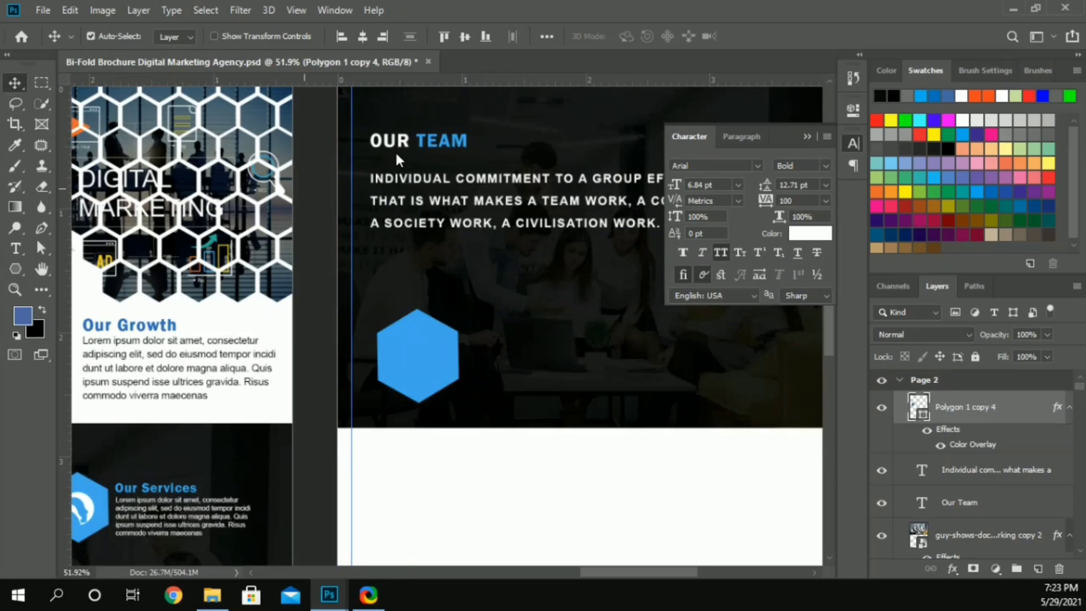
Step: Duplicate the Our Team heading beside the blue hexagon and add horizontal guides at the hexagon's upper and lower side corners
left_click_drag(407, 151, 512, 348)
left_click_drag(472, 80, 487, 381)
scroll(449, 367, "up", 1)
scroll(446, 339, "right", 1)
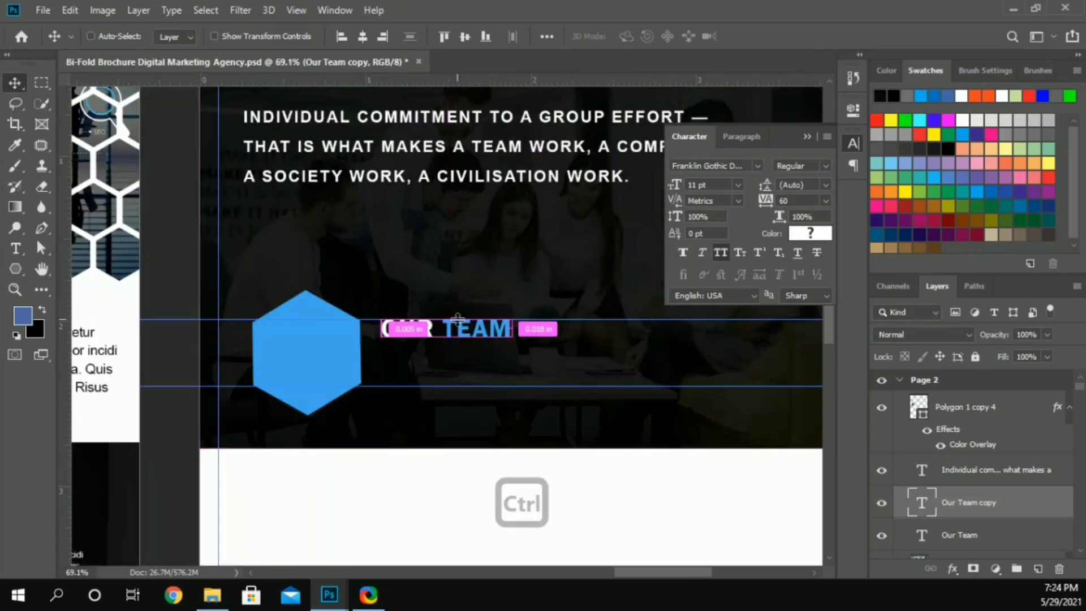
Step: Replace the duplicated heading's text with "Andrew Carnegie" and turn off its All Caps style
key("t")
triple_click(464, 335)
type("Andre")
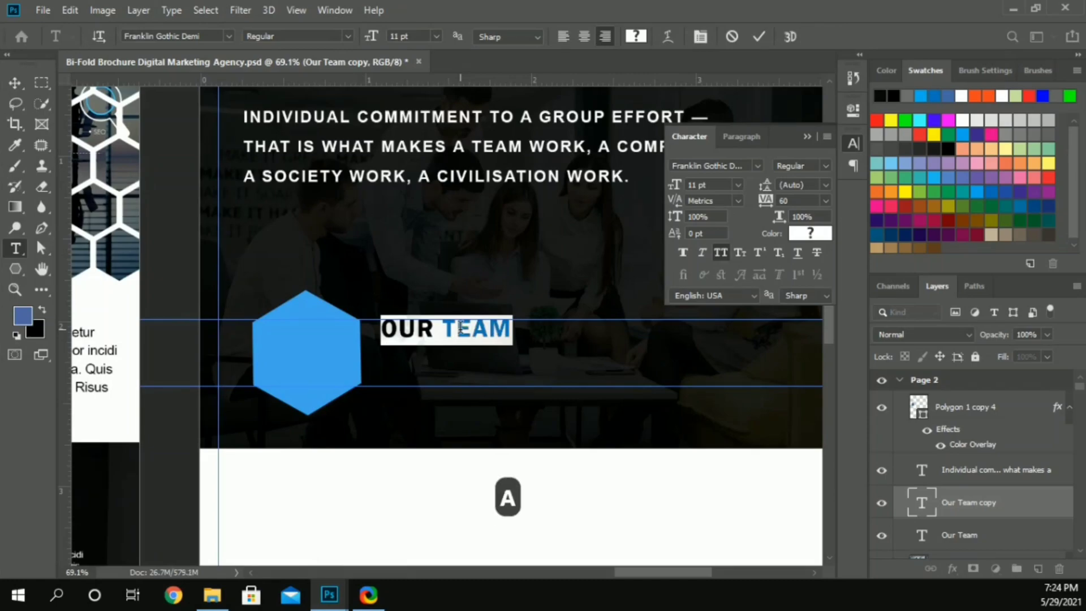
type("w ")
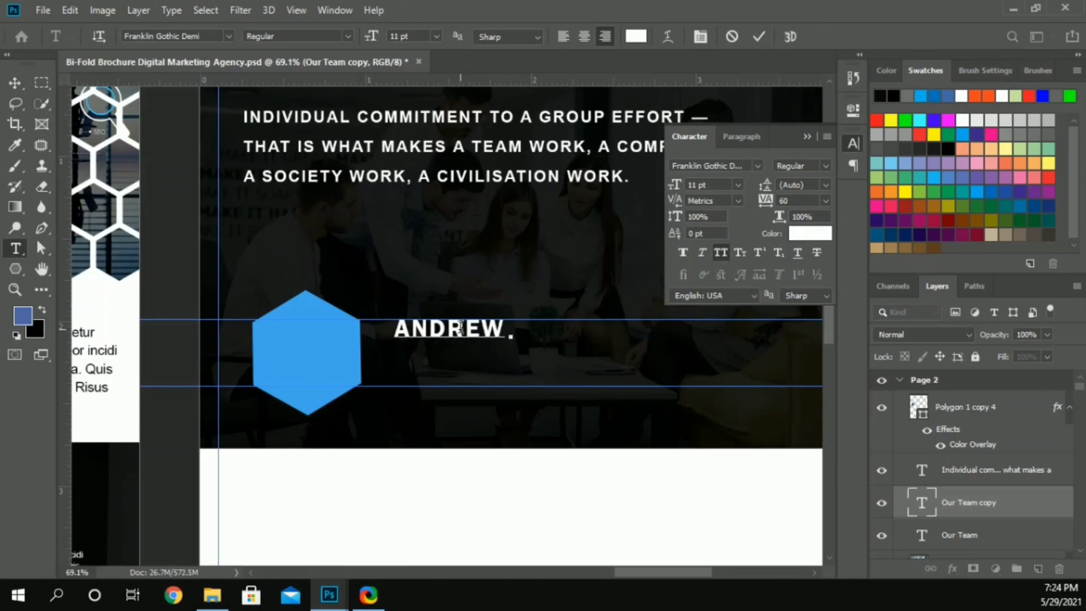
type("Carnegie")
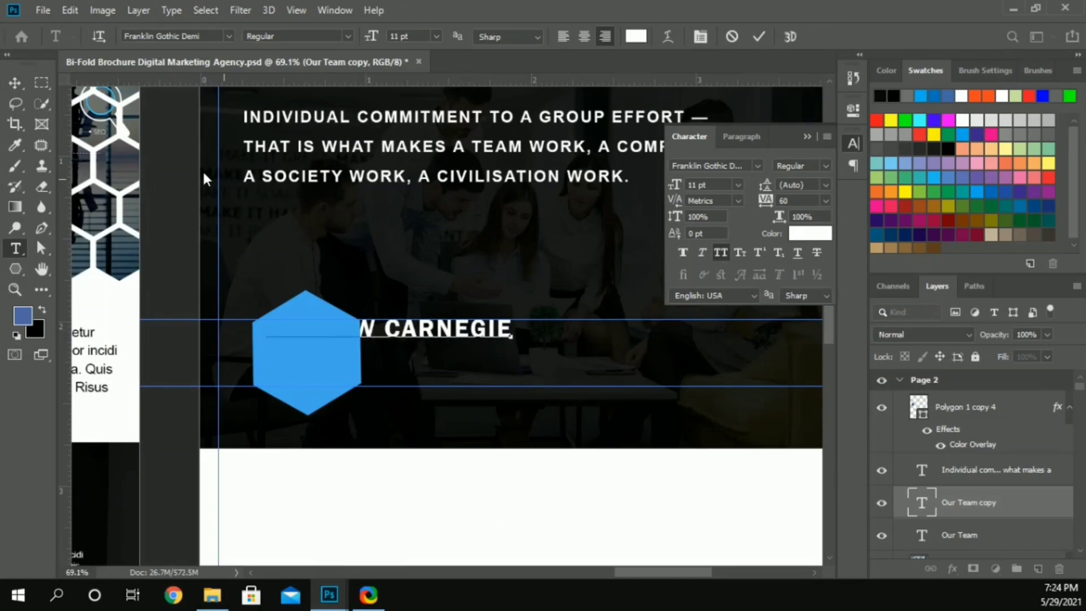
left_click(17, 83)
left_click(721, 253)
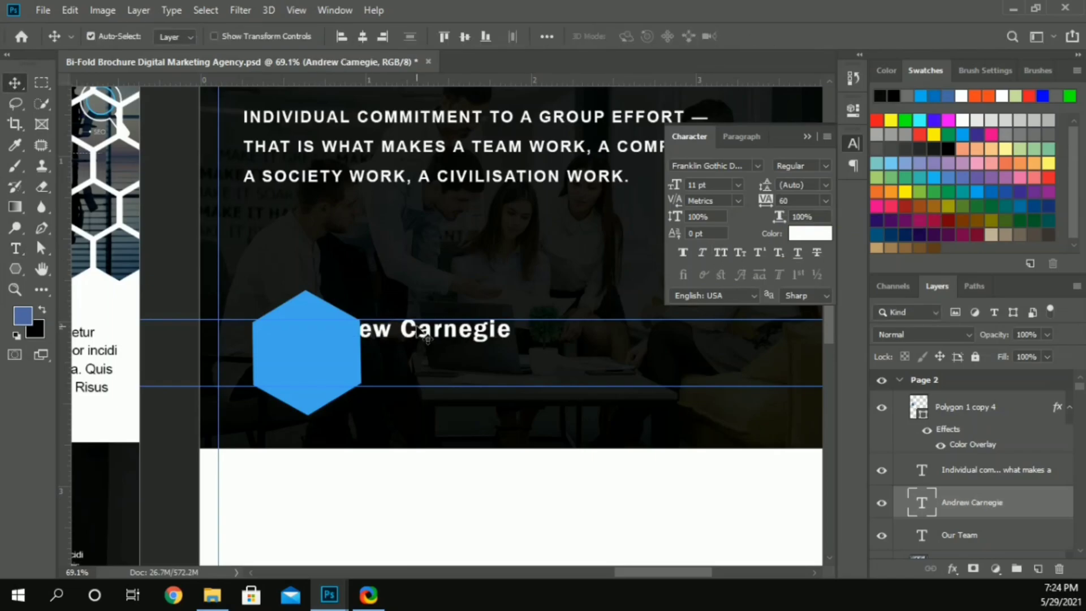
Step: Recolor the team member's name with the hexagon's blue and move it clear of the hexagon, just beside it
left_click(829, 238)
left_click(257, 358)
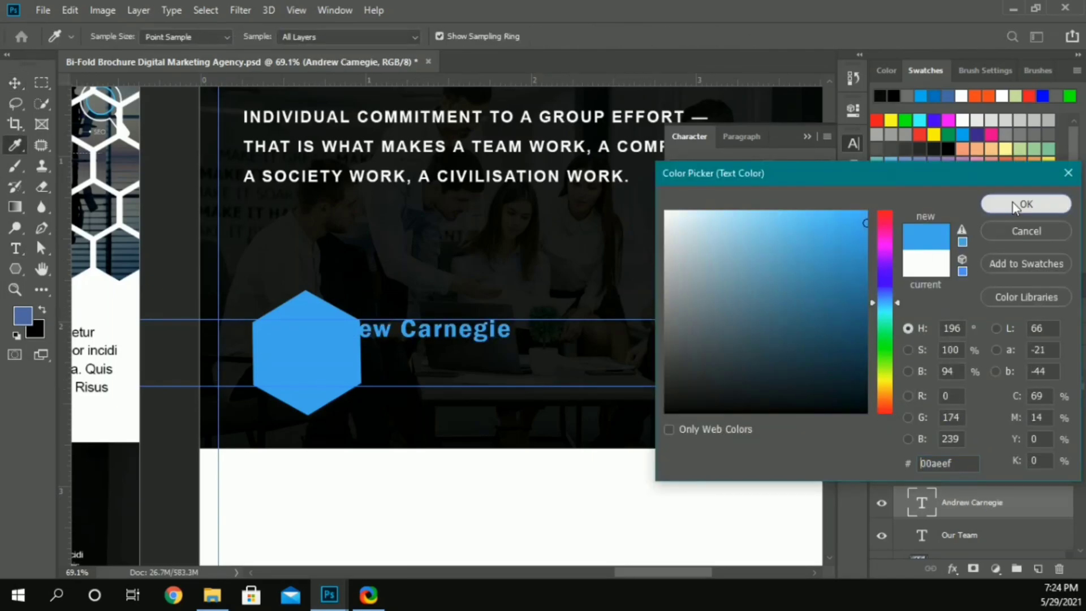
left_click(1023, 205)
left_click_drag(468, 338, 547, 332)
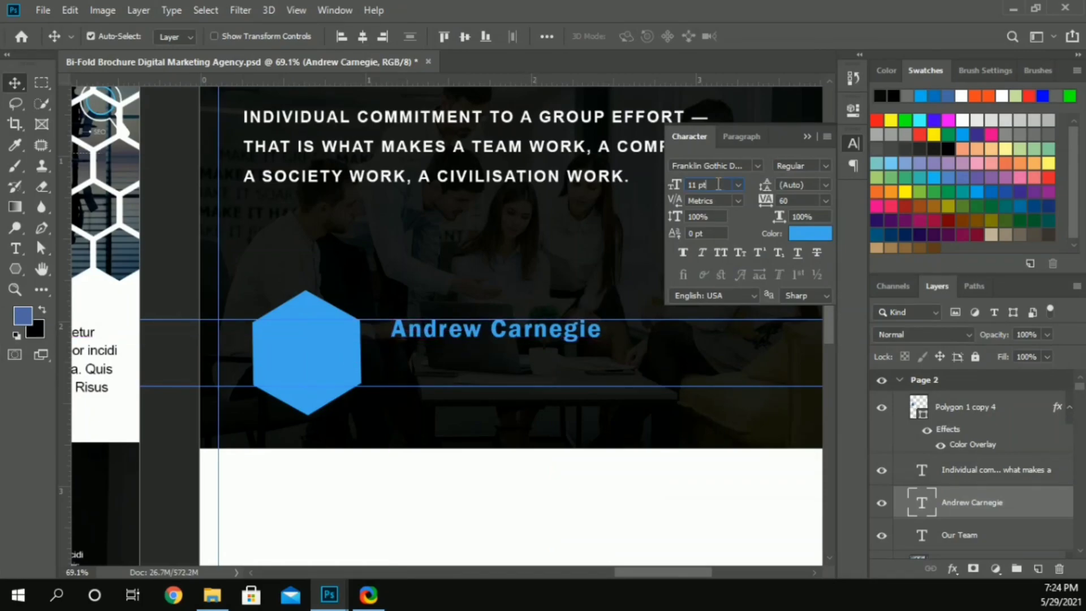
Step: Set the team member name's font size to 10 pt and tracking to 40, and shift it slightly back toward the hexagon
key("Down")
left_click_drag(479, 338, 462, 338)
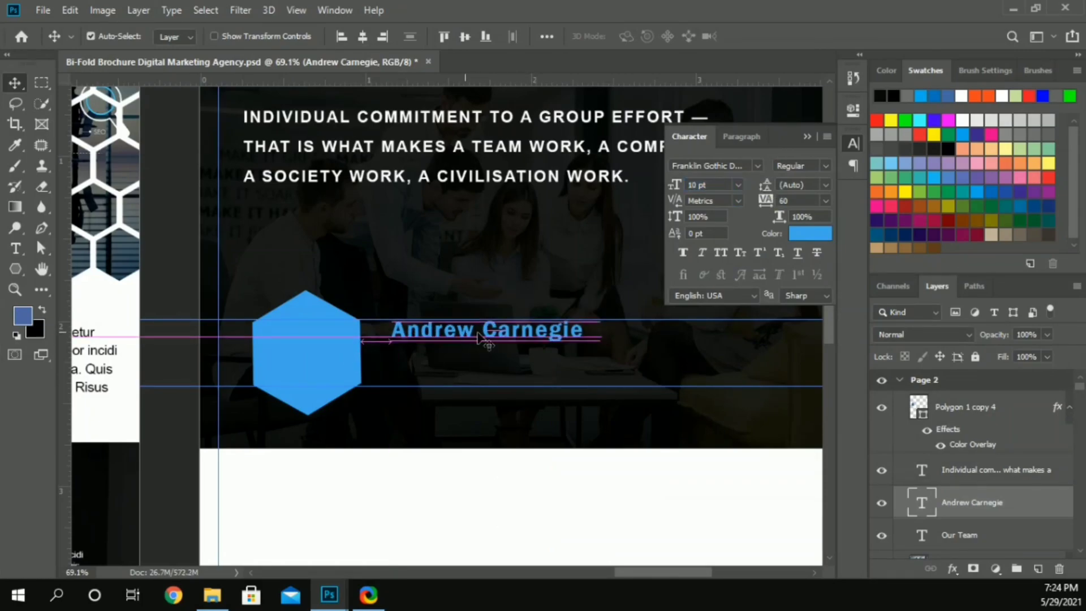
left_click(801, 201)
type("60")
key("BackSpace")
key("BackSpace")
type("20")
key("Return")
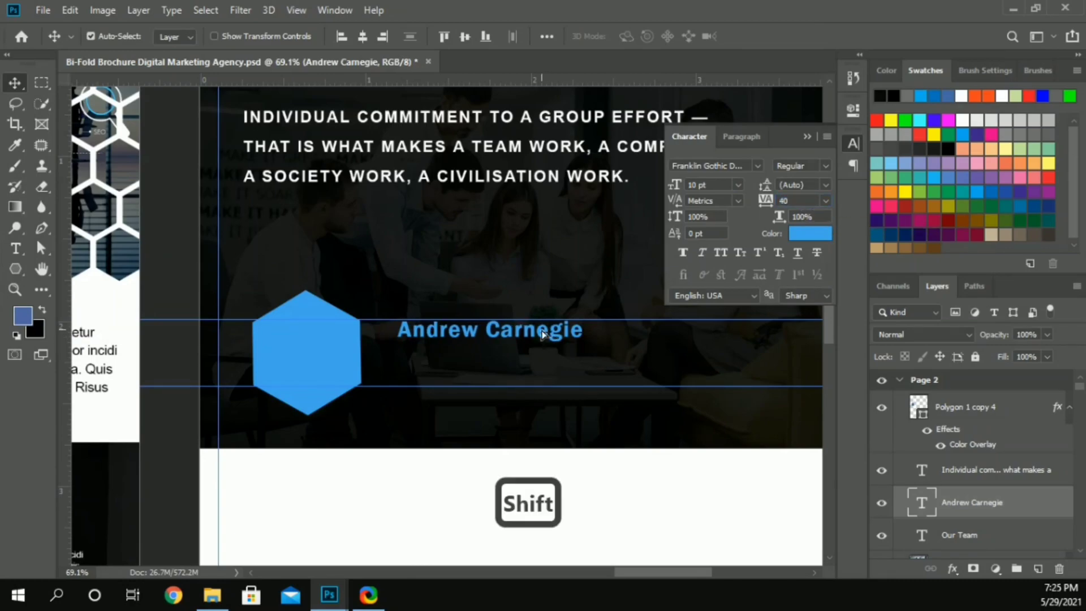
left_click_drag(548, 335, 540, 334)
left_click(407, 125)
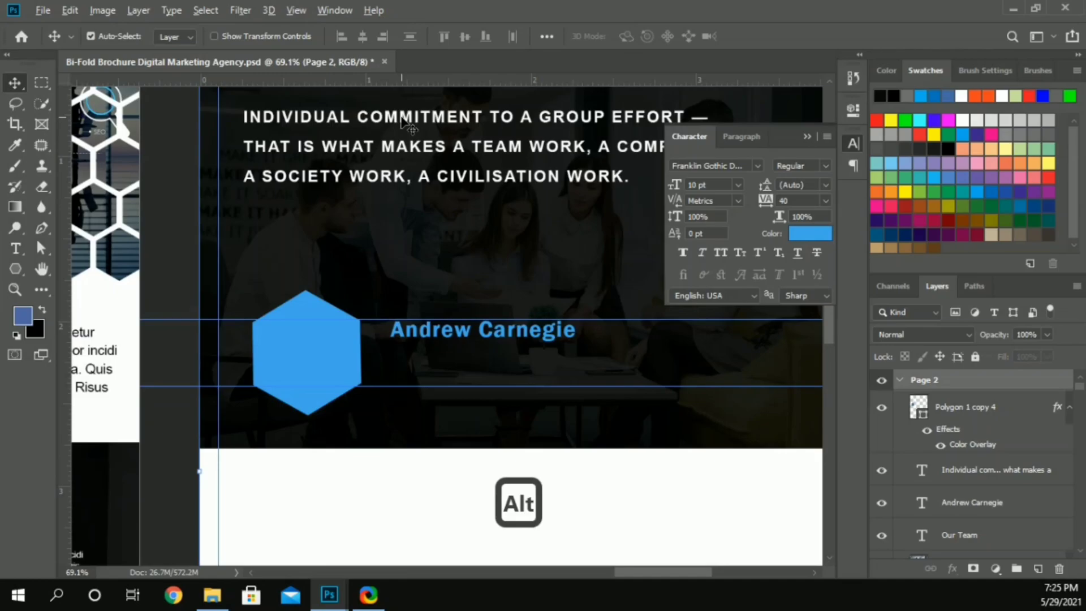
left_click_drag(407, 120, 426, 249)
key("ctrl+z")
Step: Duplicate the white team quote and place the copy directly below the team member's name, nearly flush with its starting edge
left_click(445, 148)
left_click_drag(451, 178, 529, 417)
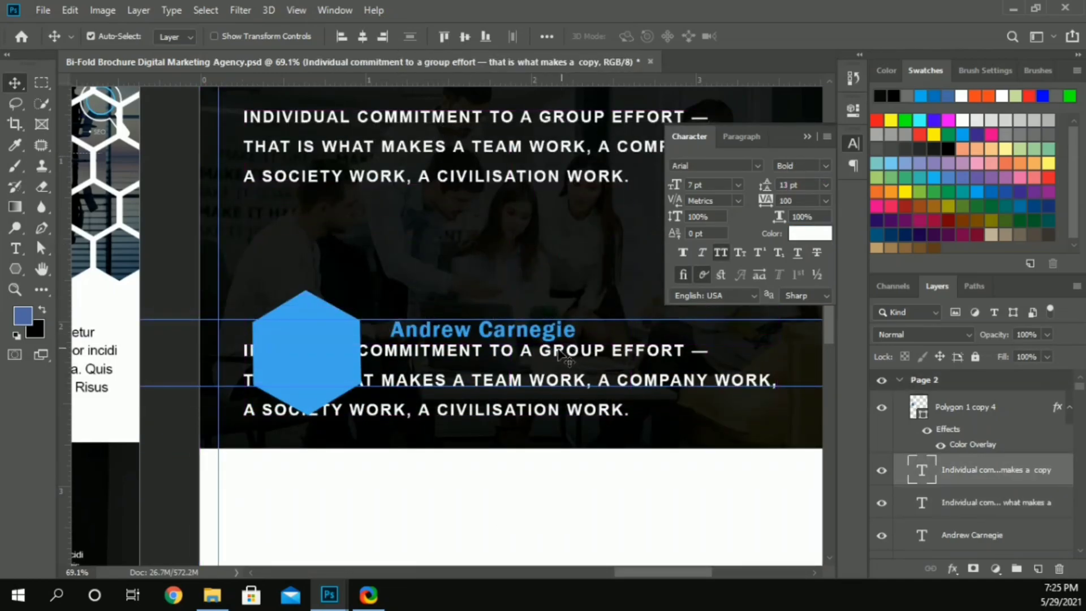
left_click_drag(557, 353, 701, 357)
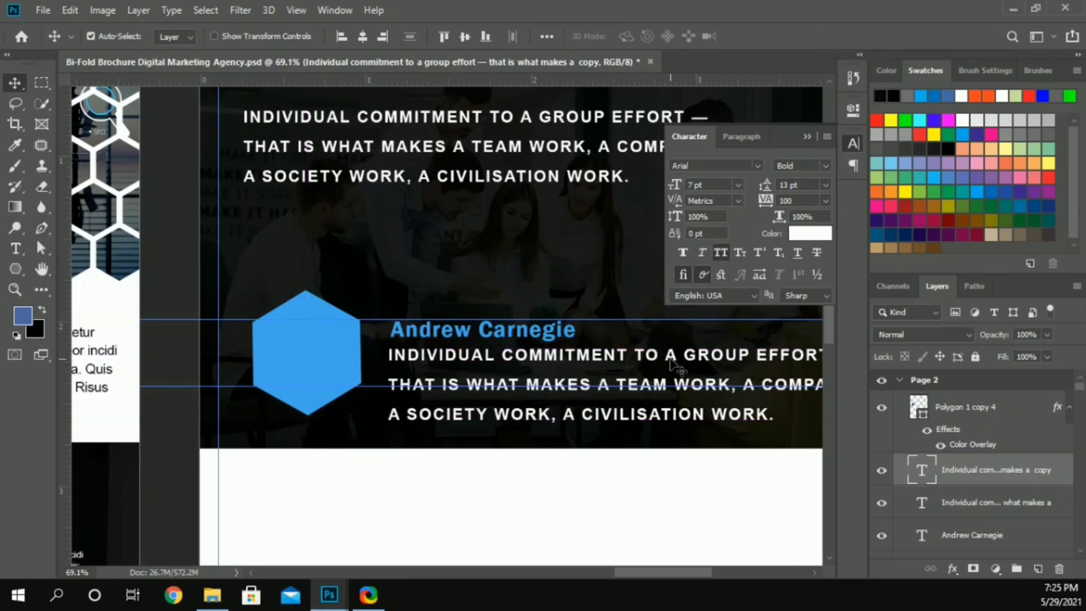
Step: Replace the duplicated quote's text with "Founder & CEO" and turn off its All Caps style
double_click(657, 351)
type("Founder & CEO")
left_click(14, 83)
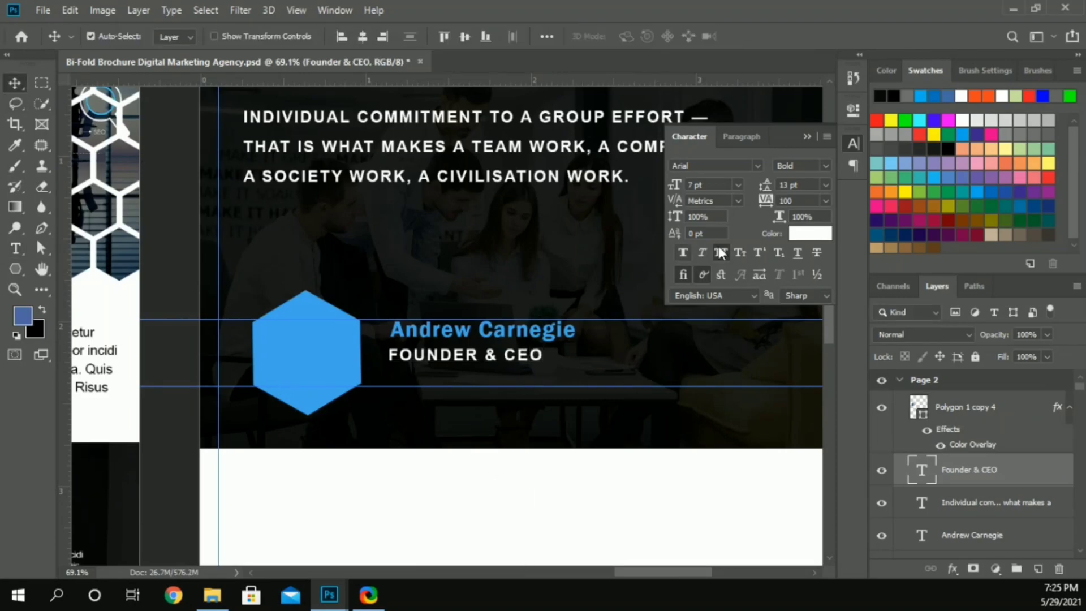
left_click(720, 252)
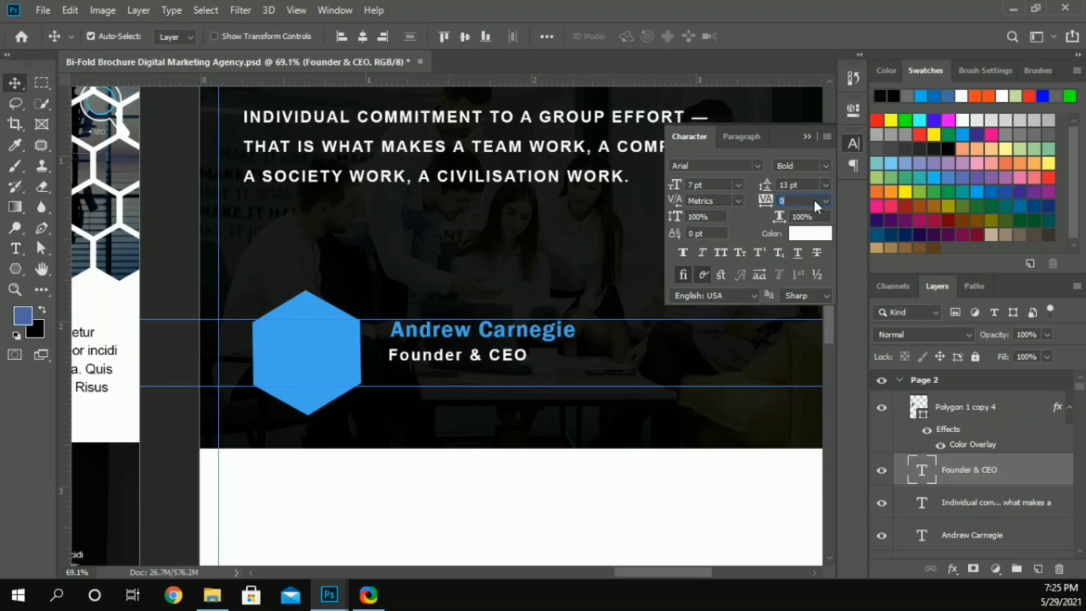
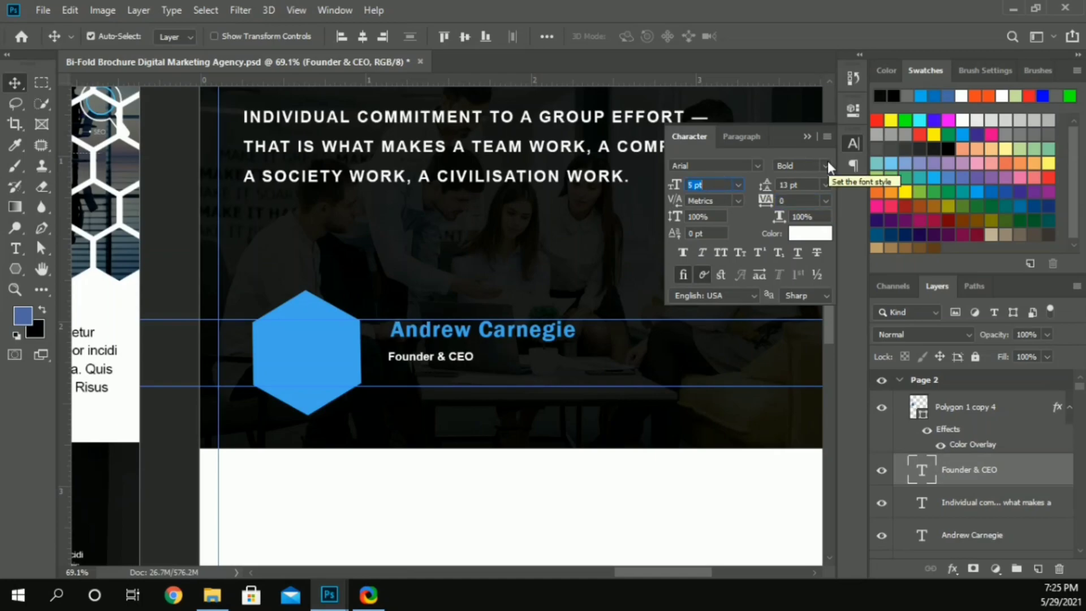
Step: Set the "Founder & CEO" text to 4.5 pt Regular and place it directly under the team member's name, flush with its start
left_click_drag(417, 358, 418, 355)
key("ctrl+z")
left_click(694, 184)
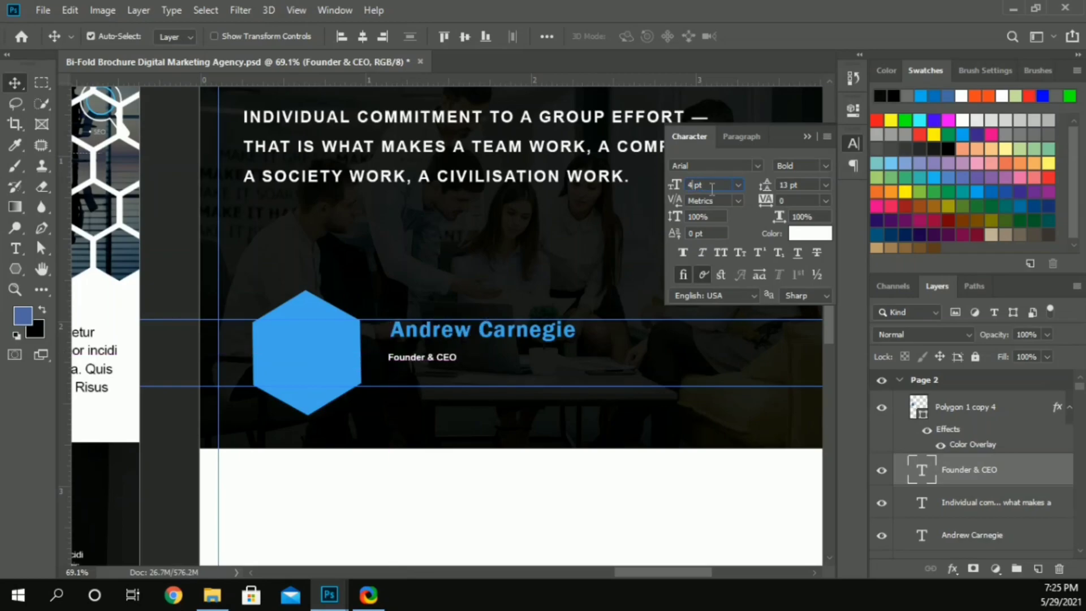
type(".5")
key("Return")
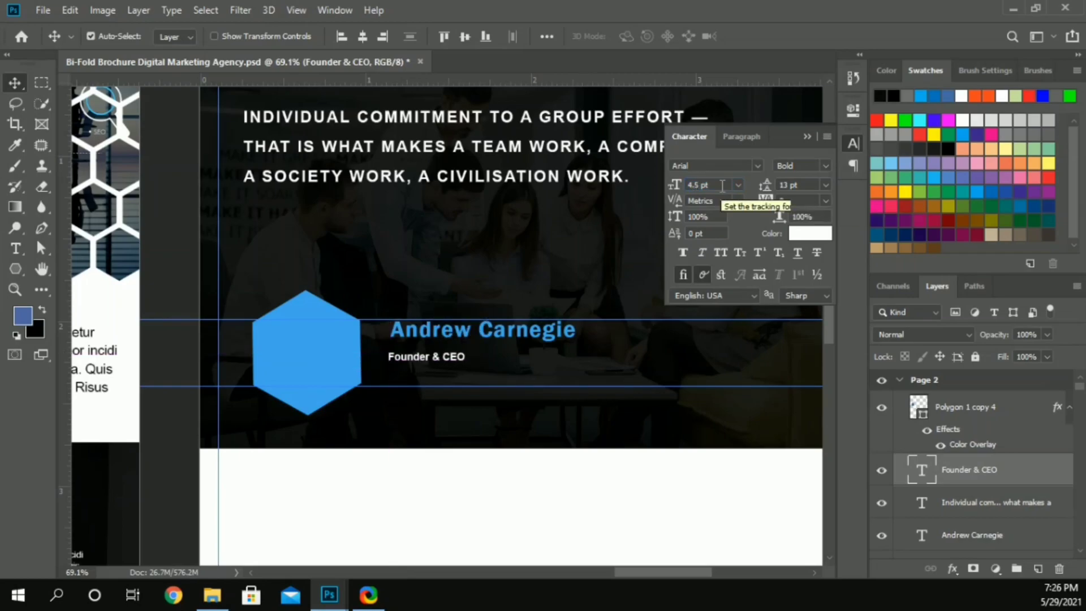
left_click(824, 166)
left_click(817, 232)
left_click_drag(433, 356, 435, 354)
key("shift+Up")
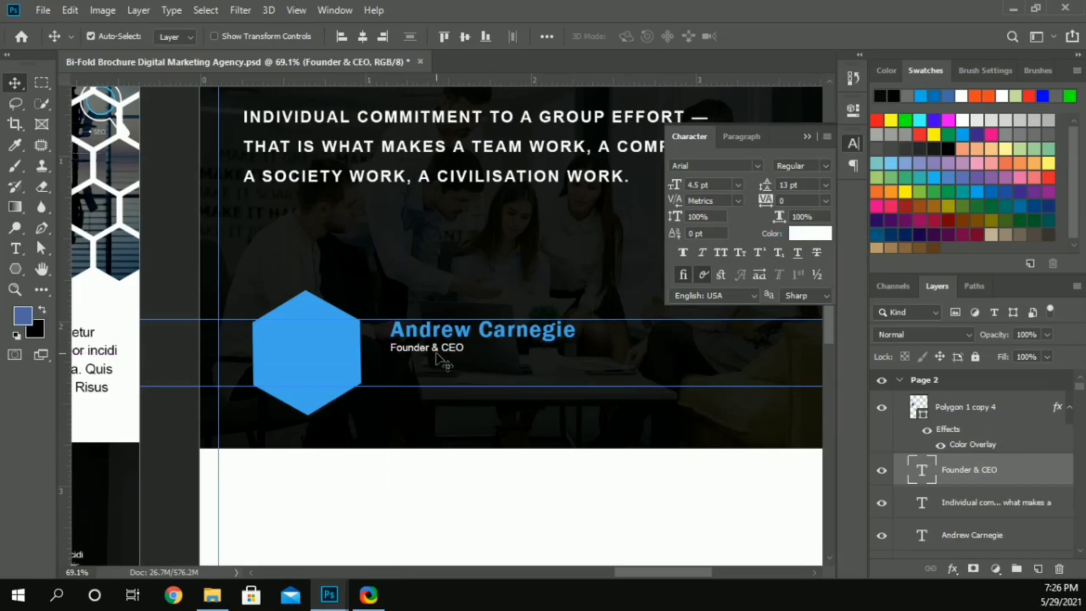
Step: Copy the Lorem ipsum paragraph from the adjoining page to below the "Founder & CEO" title and recolor it white
left_click(349, 525)
scroll(348, 524, "down", 4)
left_click_drag(154, 394, 496, 428)
left_click(810, 233)
left_click(666, 212)
left_click(982, 210)
key("alt")
scroll(498, 426, "up", 5)
scroll(497, 425, "right", 2)
Step: Set the white paragraph to 4 pt with Auto leading and 0 tracking
left_click(710, 185)
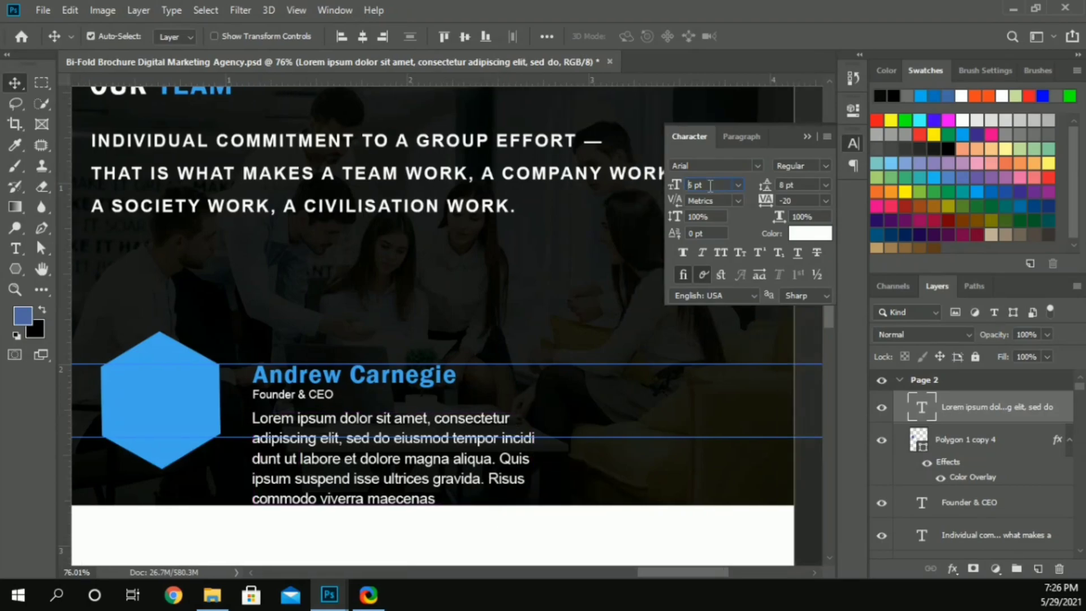
key("Down")
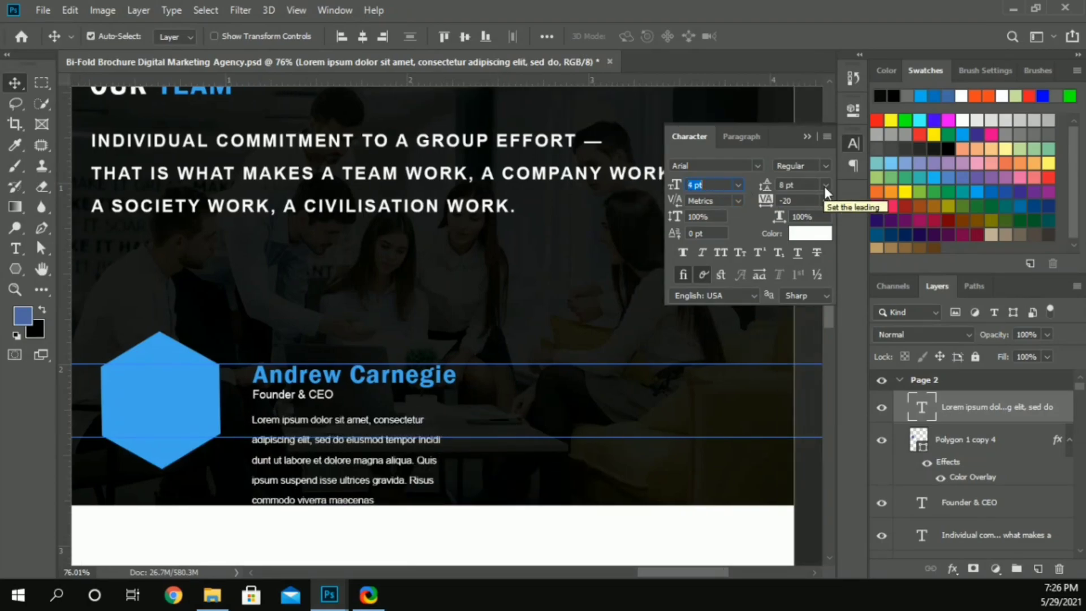
left_click(806, 200)
type("0")
key("Return")
Step: Move the white paragraph closer to the job title and remove line breaks to make it three longer lines
left_click(394, 411)
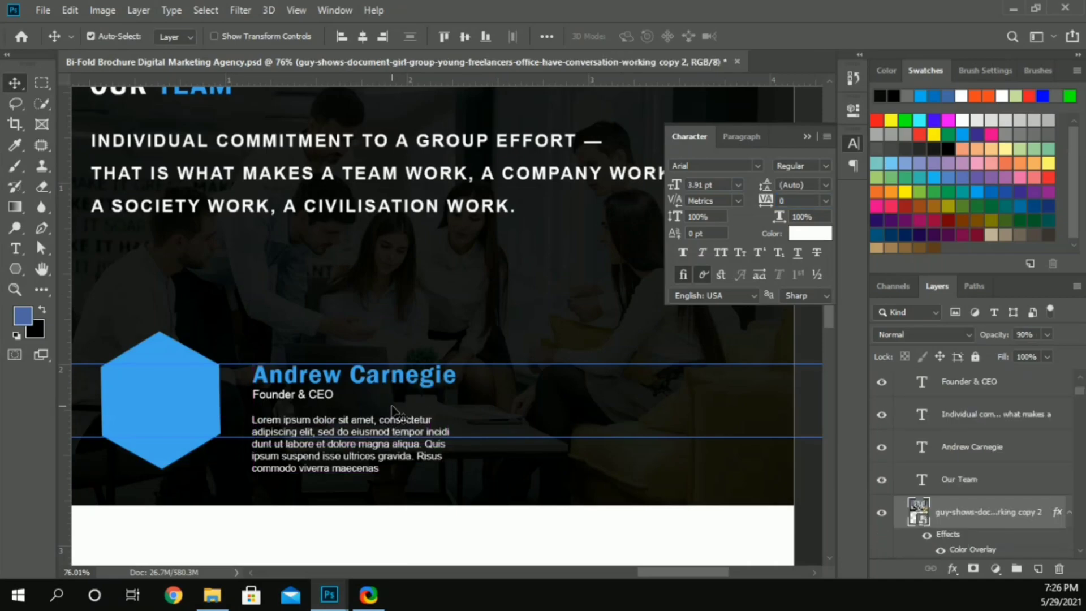
left_click_drag(400, 425, 397, 414)
double_click(397, 414)
left_click(395, 409)
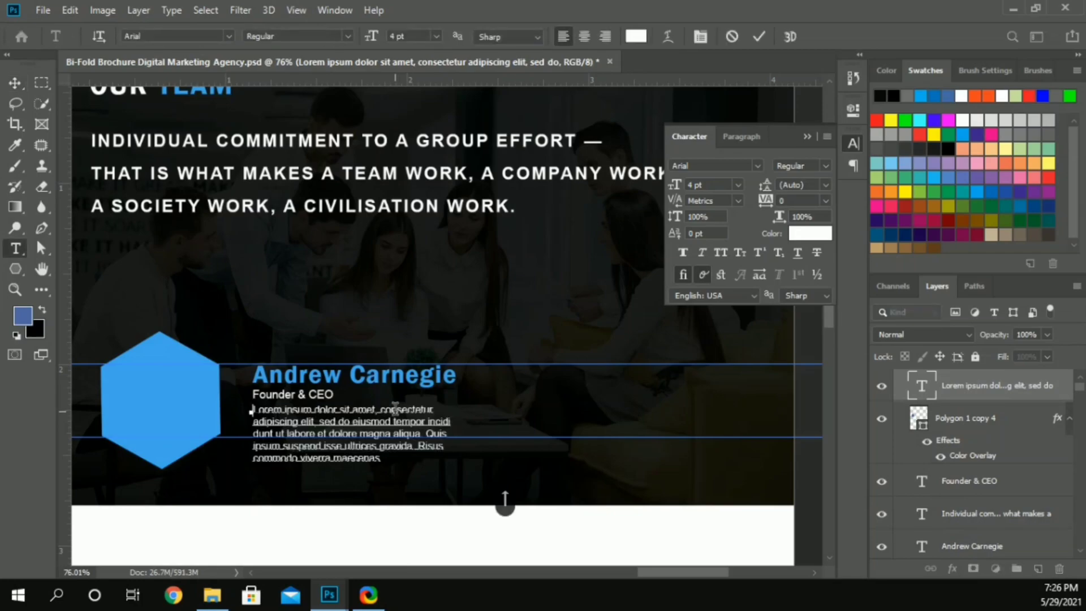
key("End")
key("Delete")
key("Down")
key("End")
key("Delete")
left_click(15, 82)
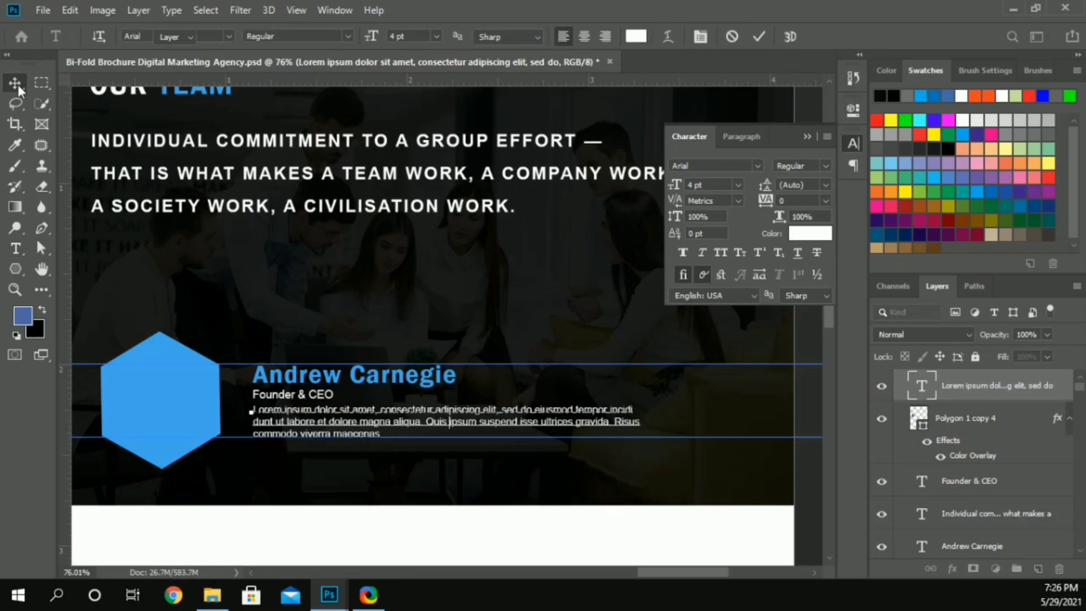
Step: Enlarge the hexagon to about 119% and spread the two horizontal guides slightly outward
left_click(123, 398)
key("ctrl+t")
left_click_drag(219, 467, 232, 480)
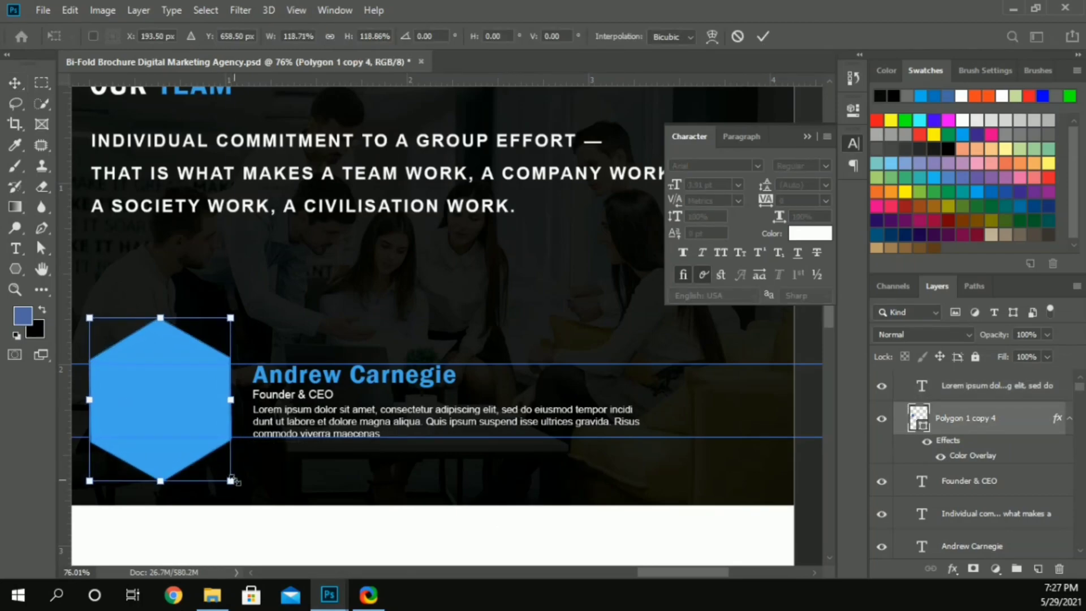
key("Return")
left_click_drag(261, 362, 262, 358)
left_click_drag(241, 437, 241, 440)
Step: Reposition the name, job title and paragraph so the text block fits between the two horizontal guides
left_click_drag(265, 380, 277, 405)
key("Down")
key("Down")
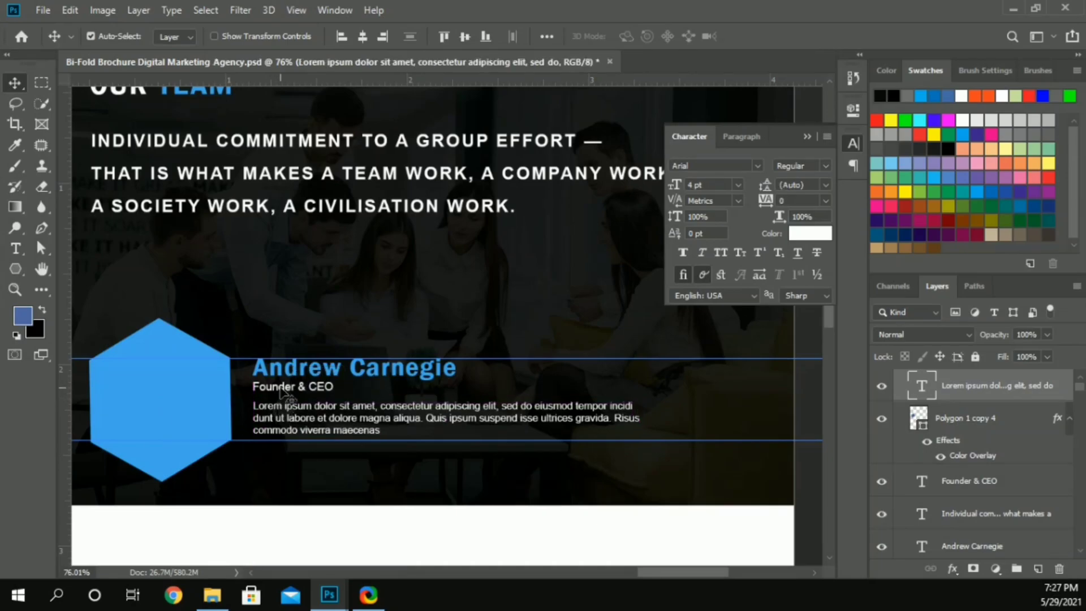
left_click(281, 390)
scroll(281, 417, "down", 2)
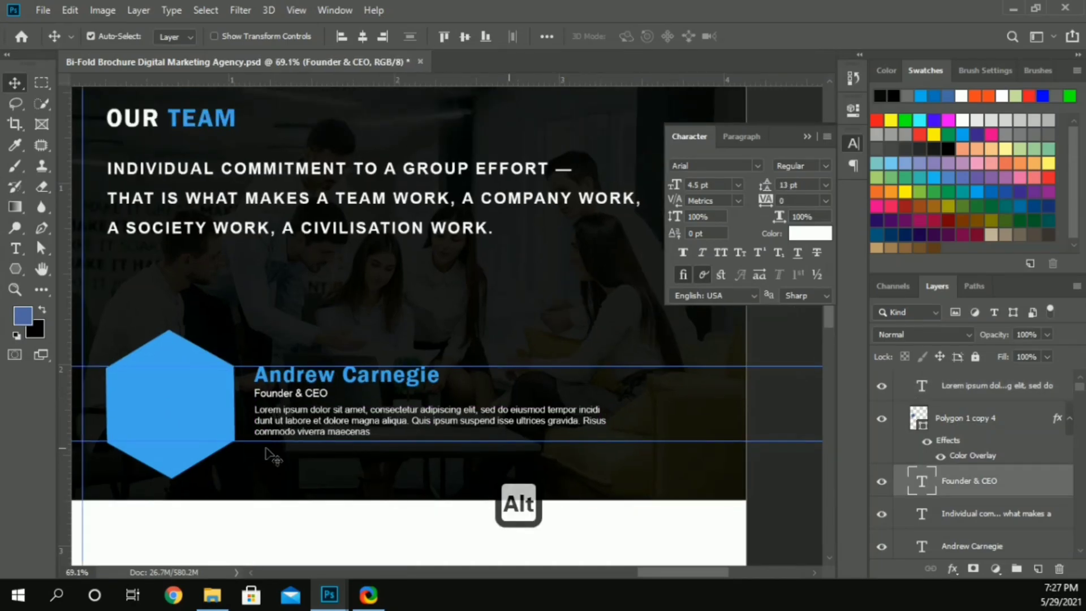
Step: Shift the hexagon, name, job title and paragraph together slightly inward from the page edge and a touch down
left_click(199, 418)
left_click(288, 398, "shift")
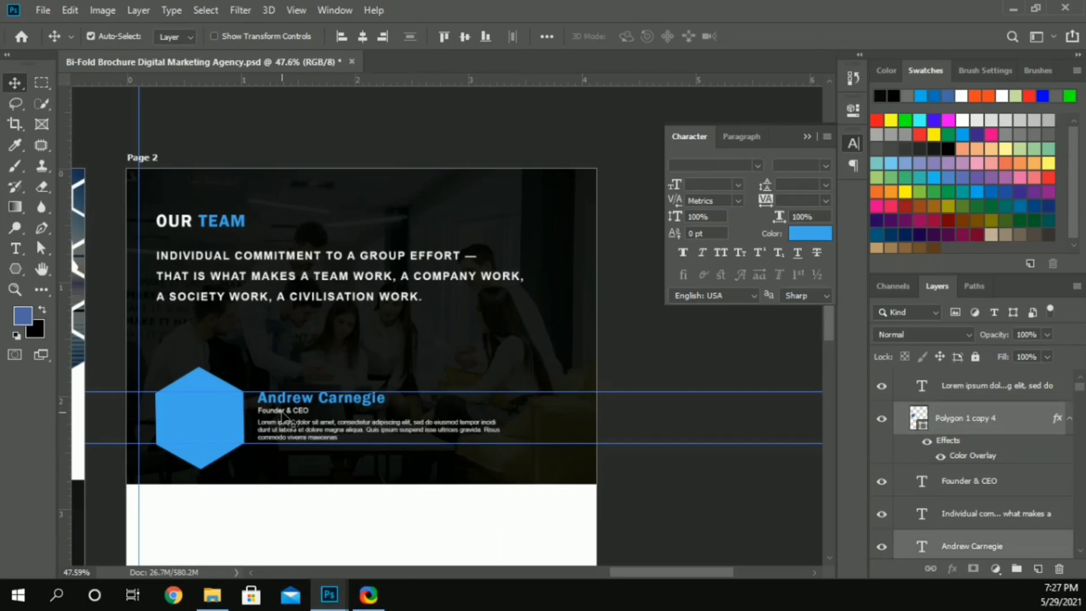
left_click(283, 410, "shift")
left_click(283, 428, "shift")
left_click_drag(280, 422, 290, 428)
key("Down")
key("Down")
key("Down")
key("Down")
key("Down")
key("Down")
key("Down")
key("Down")
key("Up")
Step: Place the businessman icon file 3729 from File Explorer on the hexagon, scaled to about 190%
left_click(172, 510)
left_click(209, 594)
left_click_drag(749, 237, 228, 415)
left_click_drag(345, 373, 238, 450)
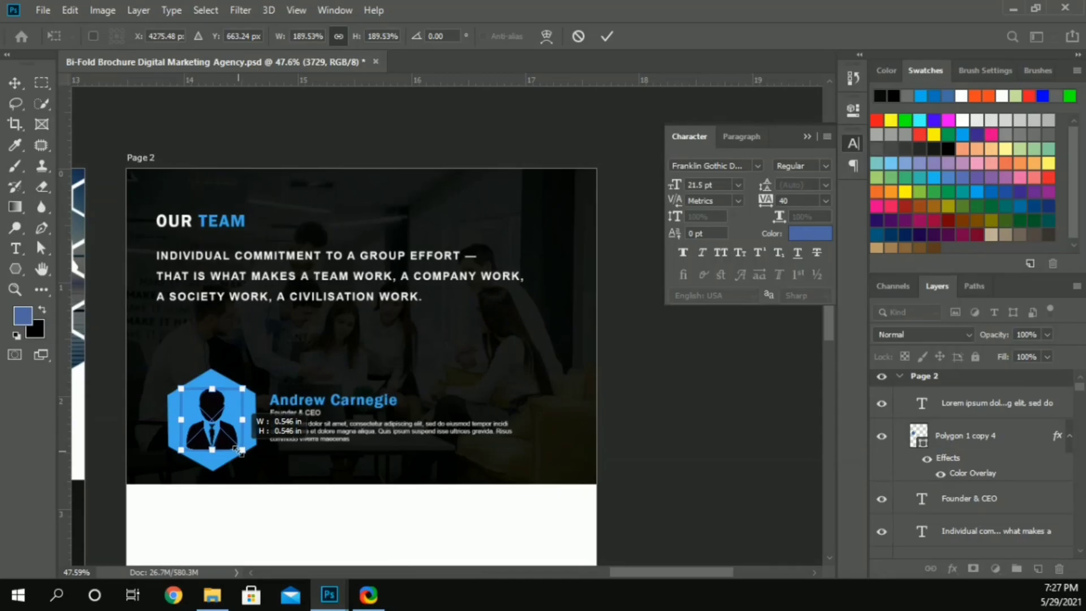
left_click(607, 36)
Step: Nudge the businessman icon up within the hexagon and enlarge it to about 214%
scroll(217, 384, "up", 4, "alt")
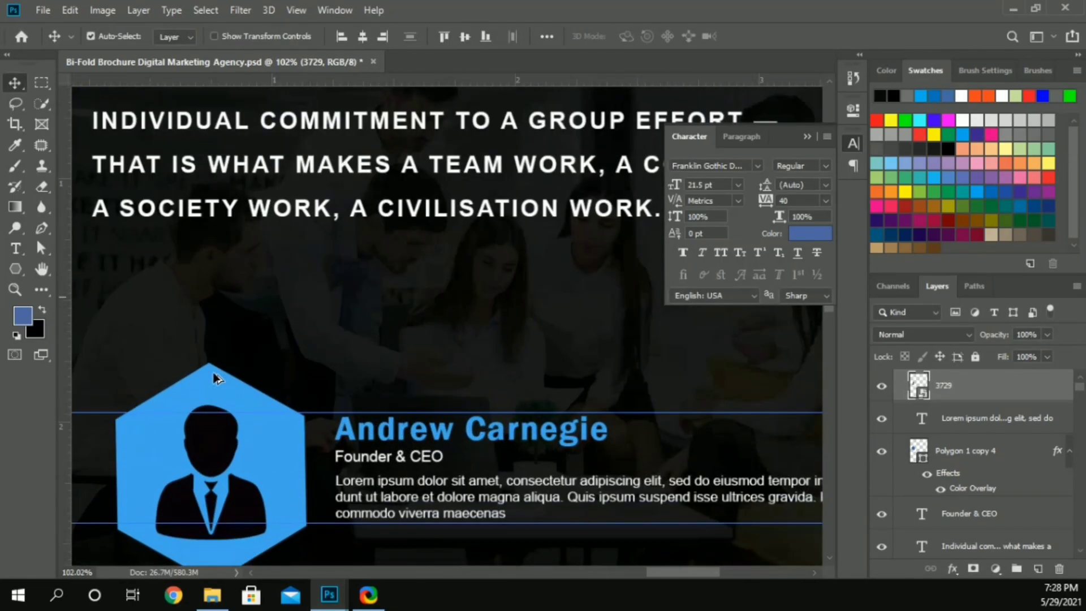
left_click_drag(214, 377, 215, 372)
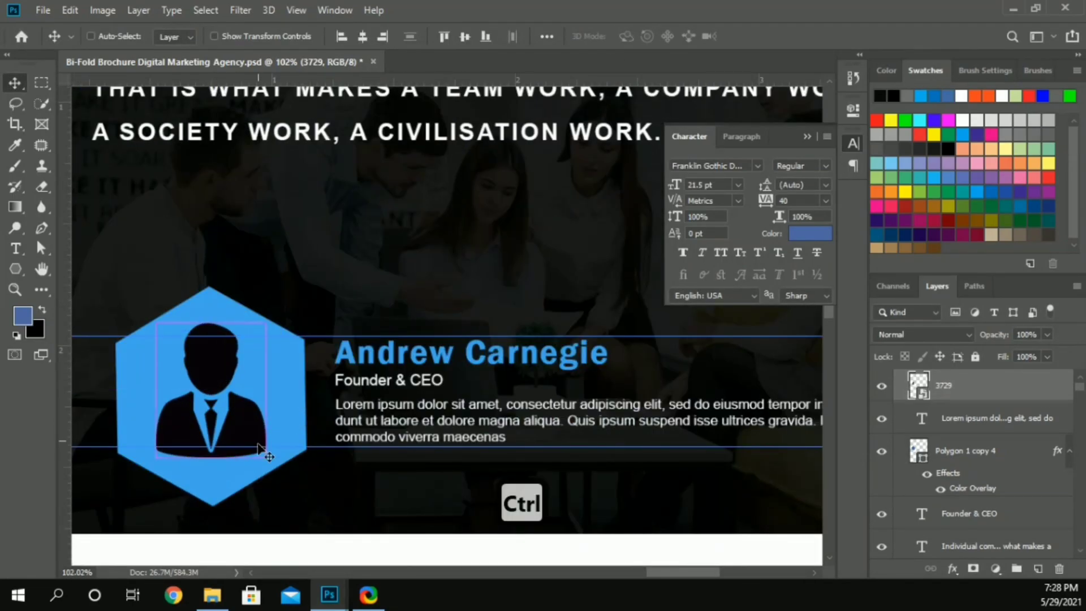
key("ctrl+t")
left_click_drag(266, 457, 286, 463, "alt")
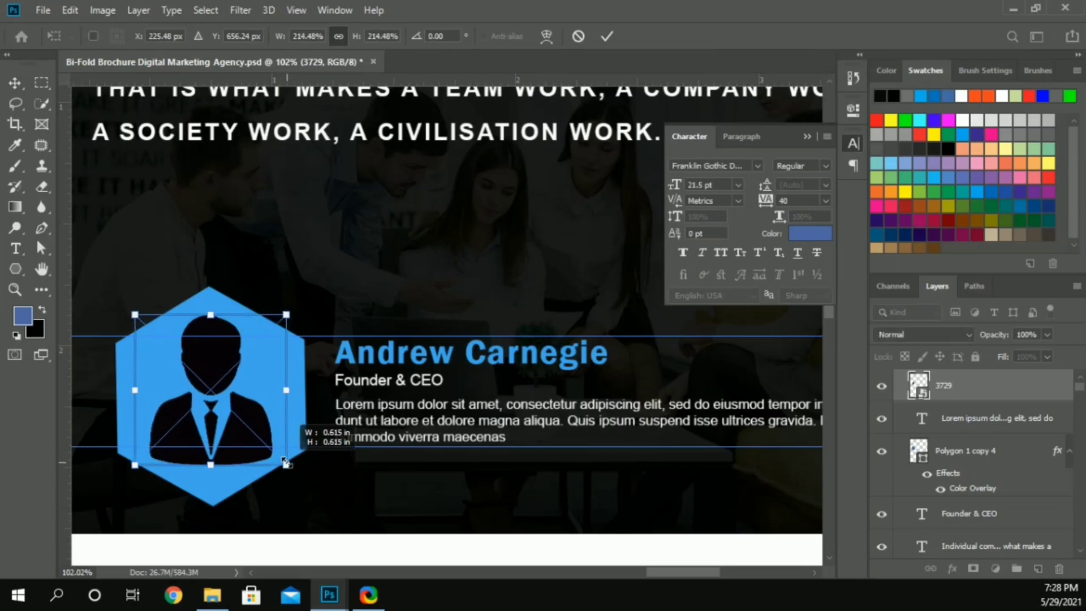
left_click(606, 36)
Step: Apply a white Color Overlay to the businessman icon instead of a Gradient Overlay
left_click(952, 567)
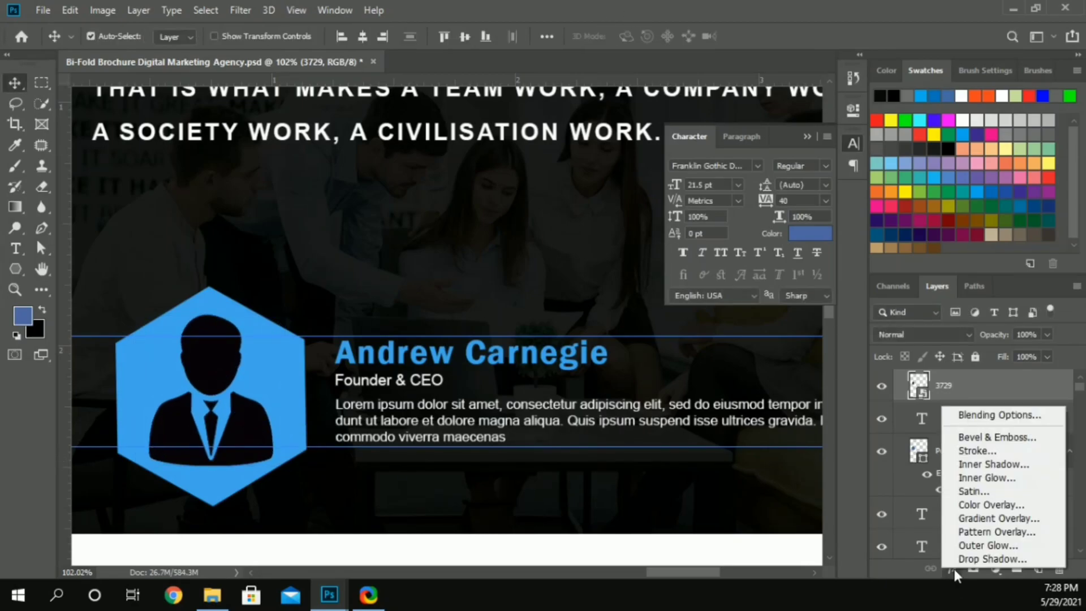
left_click(971, 518)
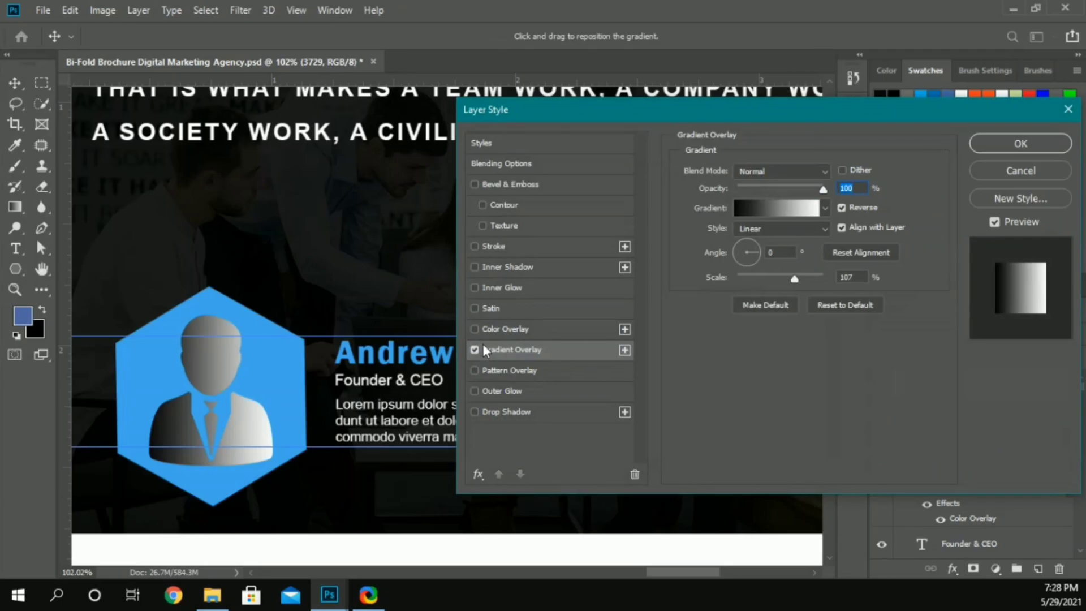
left_click(474, 350)
left_click(475, 329)
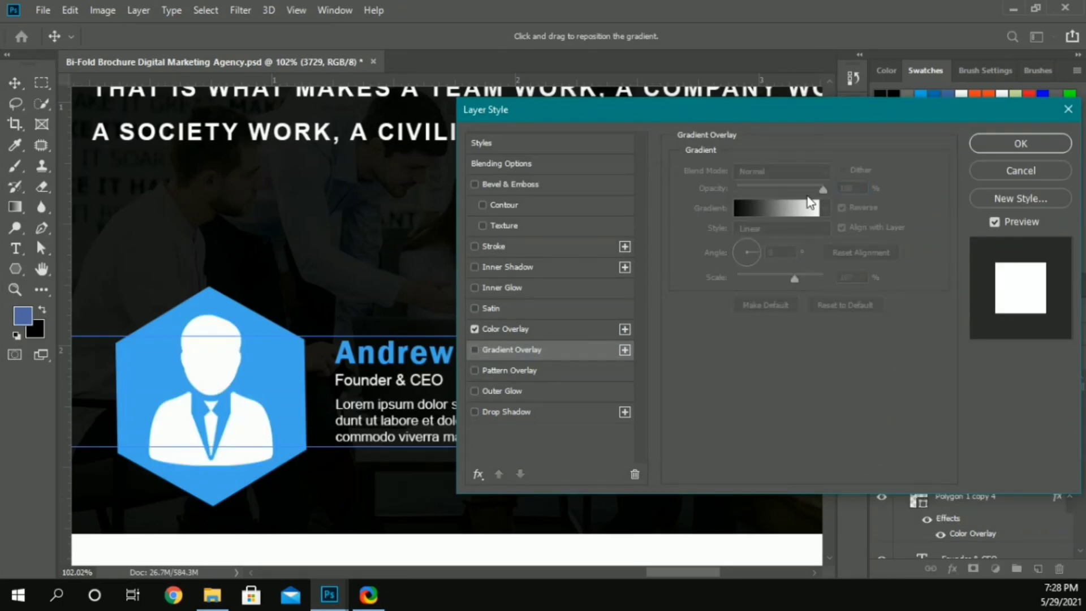
left_click(502, 321)
key("Return")
scroll(327, 375, "down", 3)
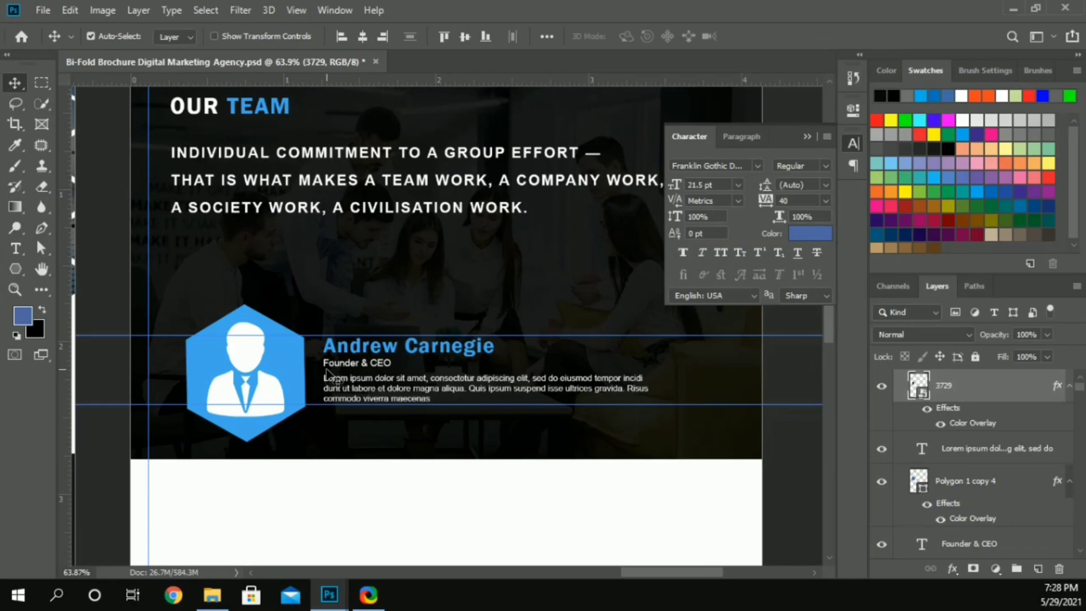
Step: Duplicate the hexagon with its icon into Page 2's white area and scale the copy to about 73%
scroll(328, 361, "down", 2)
scroll(347, 376, "down", 5)
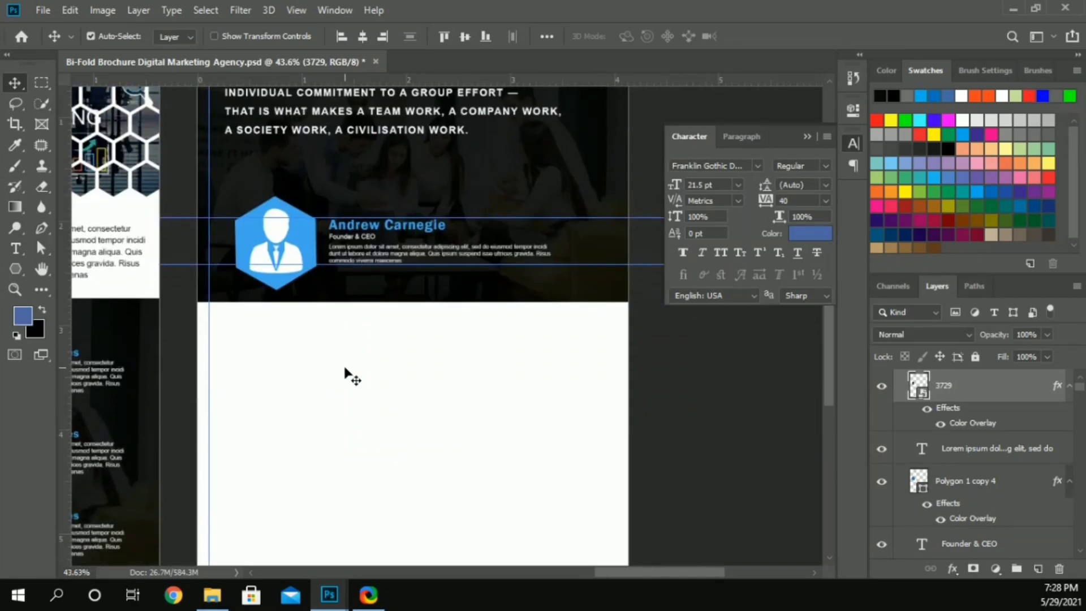
scroll(399, 365, "down", 1)
left_click(266, 169)
left_click(276, 170, "shift")
left_click_drag(276, 170, 270, 273)
key("ctrl+t")
left_click_drag(316, 318, 306, 325)
left_click(762, 36)
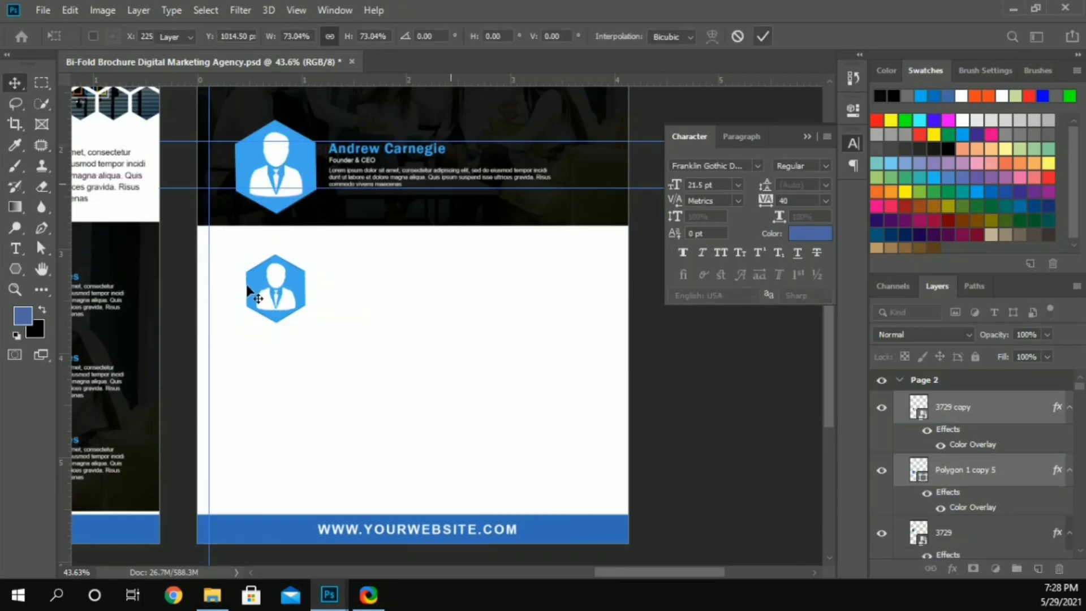
Step: Move the small hexagon with its icon to the vertical guide and add two copies beside it in a row
left_click_drag(262, 287, 522, 353)
left_click(645, 356)
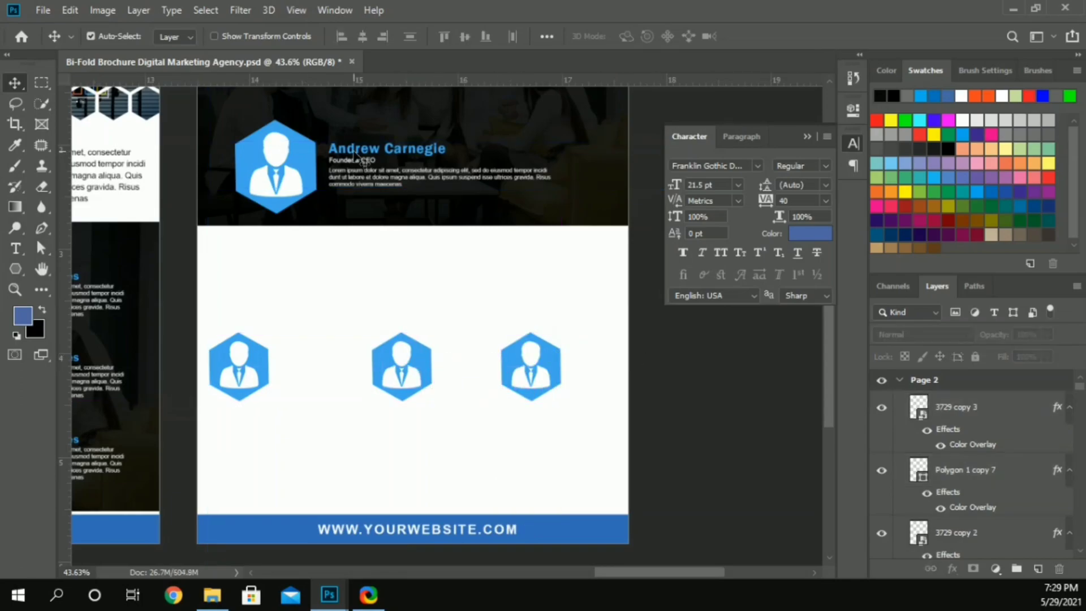
Step: Copy the team member's name below the small hexagon at the vertical guide and delete the other two small hexagons with icons
left_click_drag(356, 155, 232, 425)
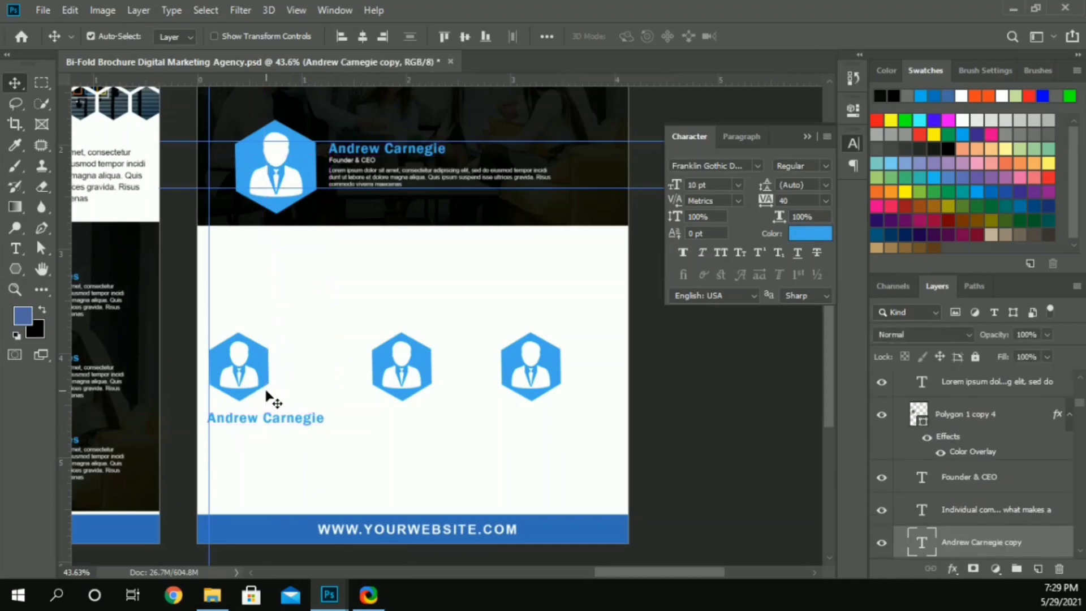
left_click_drag(370, 303, 547, 406)
key("Delete")
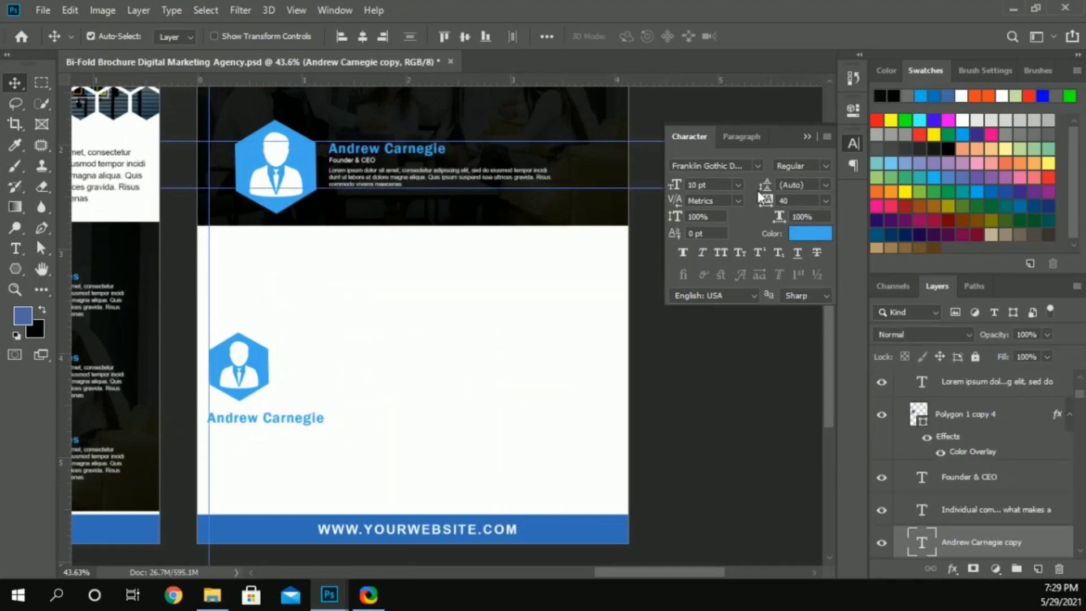
Step: Set the copied name to 8 pt and place it just below the small hexagon, flush with the vertical guide
left_click(715, 185)
scroll(717, 185, "down", 1)
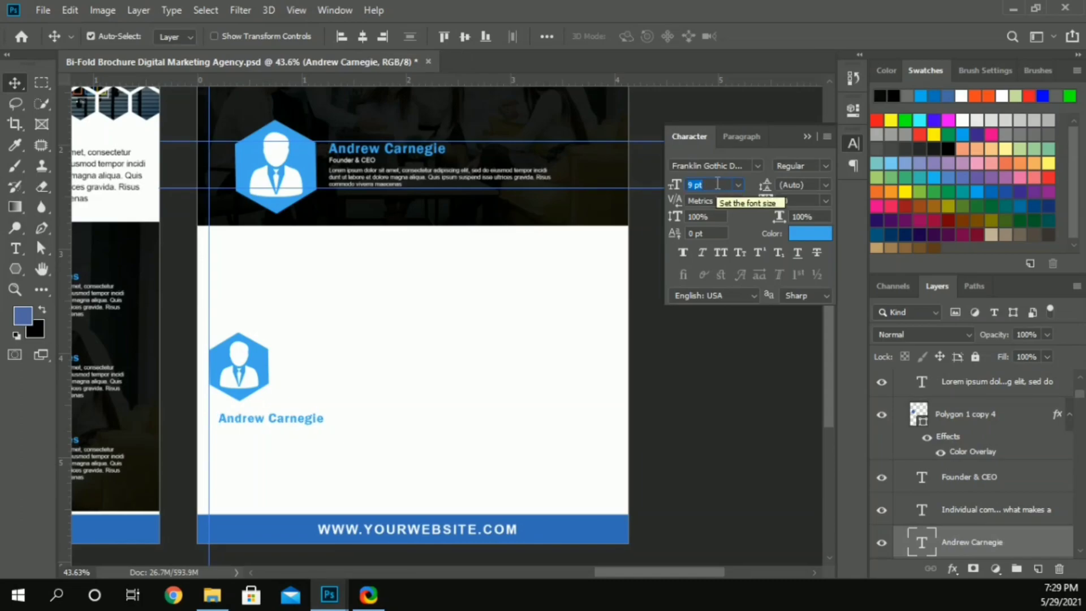
scroll(716, 184, "down", 1)
key("Return")
left_click_drag(303, 423, 281, 417)
left_click(349, 311)
key("alt")
left_click_drag(346, 307, 270, 442)
key("ctrl+z")
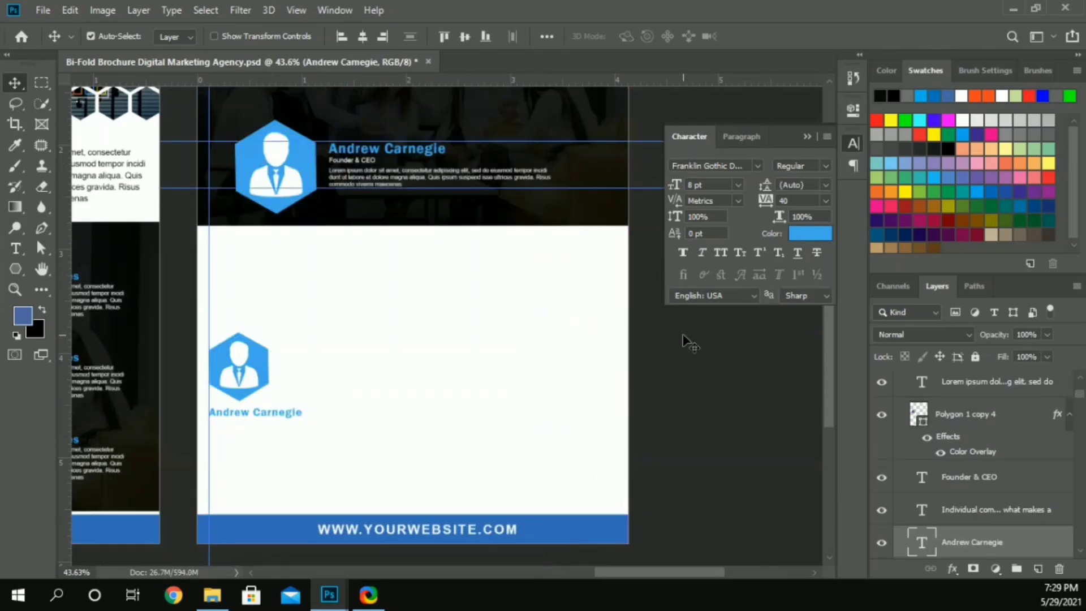
Step: Copy the "Founder & CEO" title below the small hexagon's name and color it black (000000)
left_click_drag(346, 162, 249, 433)
left_click(809, 233)
type("000000")
key("Return")
Step: Copy the white paragraph below the black job title, color it black (000000) and align it with the vertical guide
left_click_drag(422, 181, 328, 448)
left_click(810, 233)
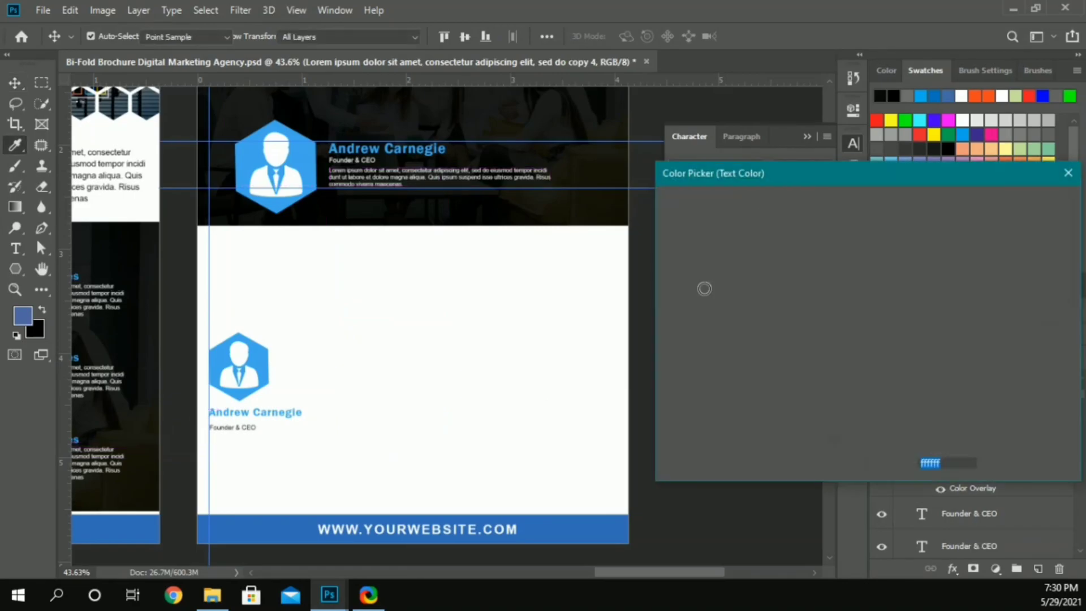
type("000000")
left_click(1026, 203)
scroll(284, 400, "up", 3)
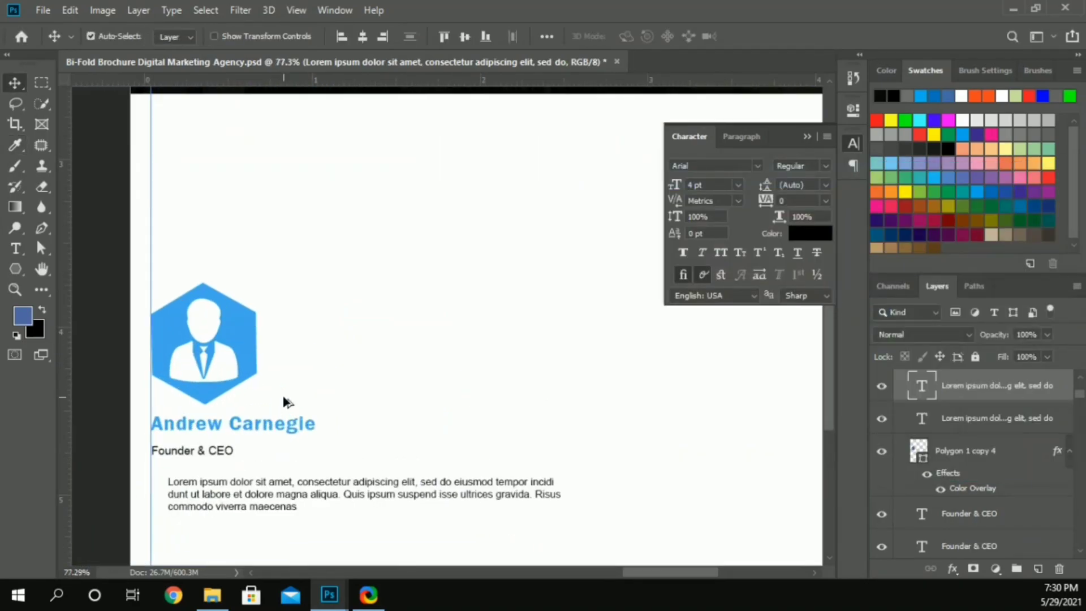
scroll(286, 403, "left", 2)
scroll(299, 390, "down", 3)
left_click_drag(316, 364, 299, 361)
Step: Rewrap the black paragraph into short lines, breaking after "consectetur", "tempor" and "magna"
double_click(414, 362)
left_click(416, 361)
key("Delete")
key("Return")
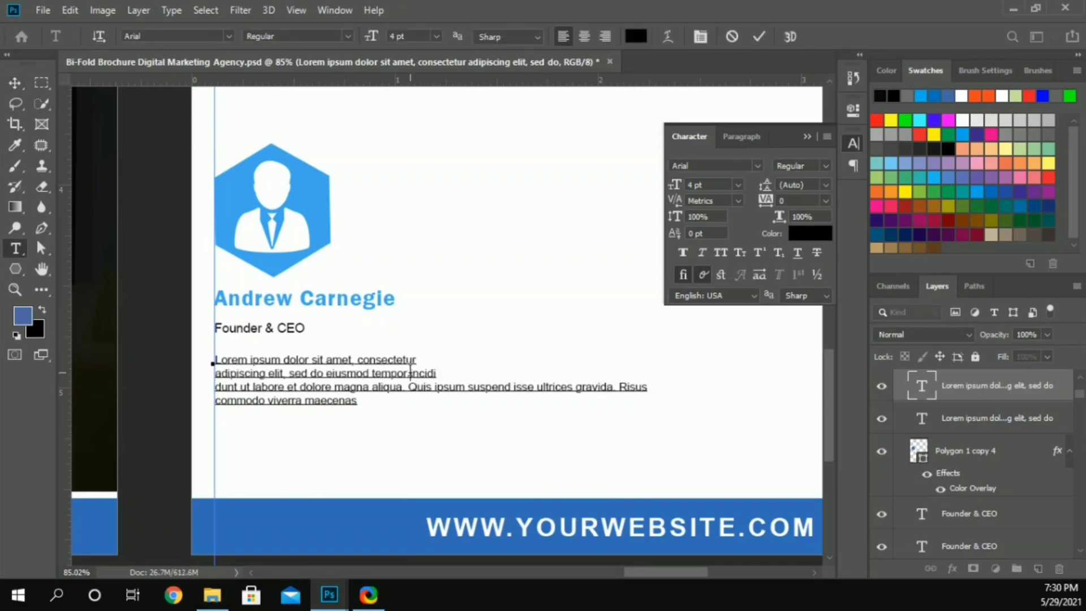
left_click(410, 372)
key("BackSpace")
key("Return")
key("End")
type("v")
key("BackSpace")
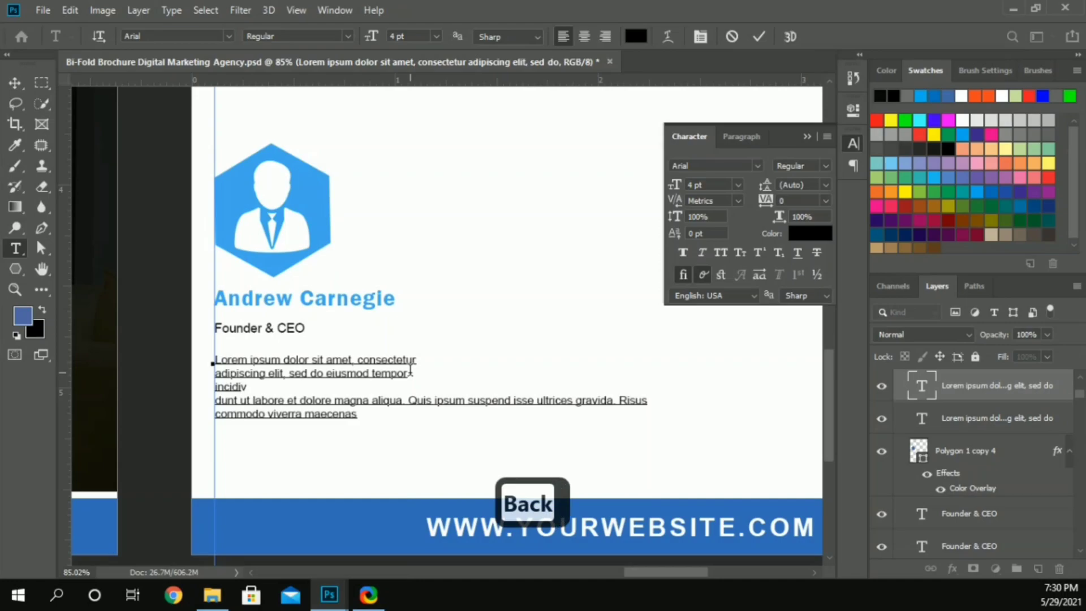
key("Delete")
key("BackSpace")
key("Return")
Step: Delete everything after "aliqua. Quis" from the black paragraph
key("ctrl+Right")
key("ctrl+Right")
key("ctrl+Right")
key("ctrl+shift+Right")
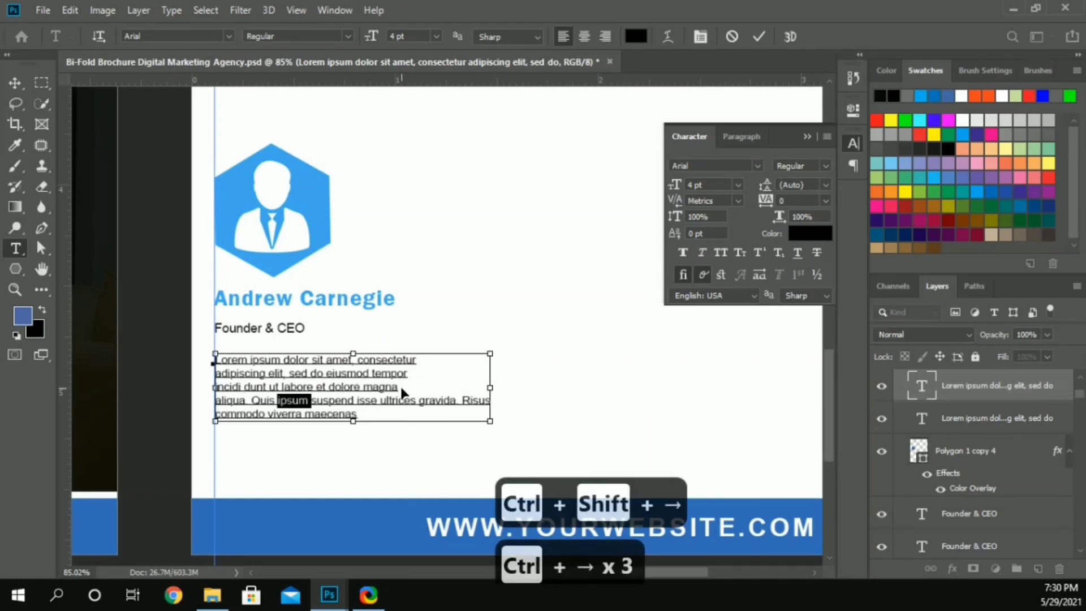
key("ctrl+shift+Right")
key("ctrl+shift+Right")
key("ctrl+shift+Right")
key("ctrl+shift+Right")
key("ctrl+shift+Right")
key("ctrl+shift+Right")
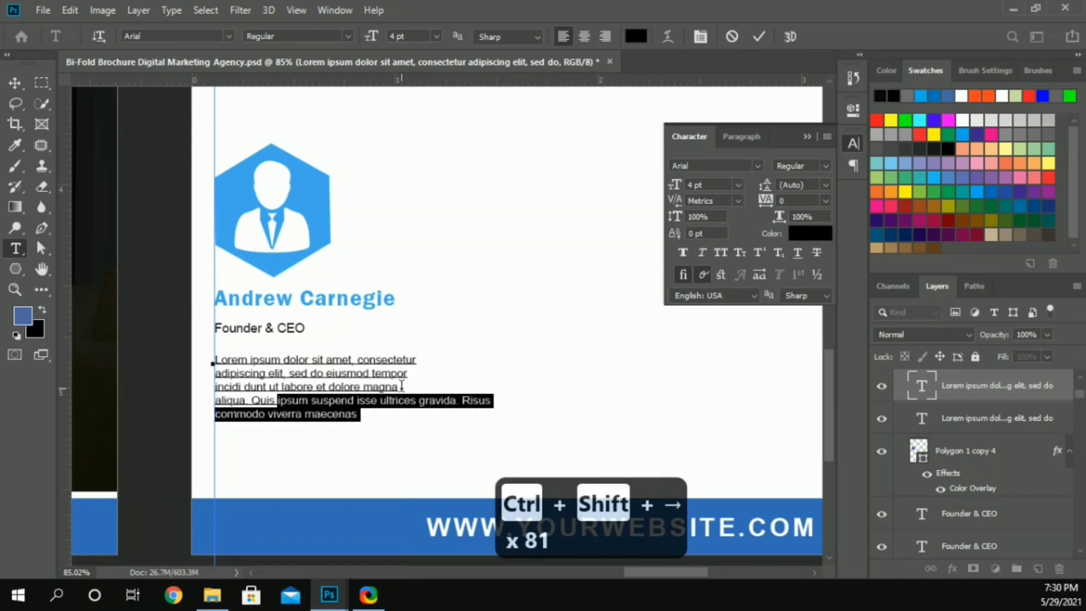
key("Delete")
left_click(18, 83)
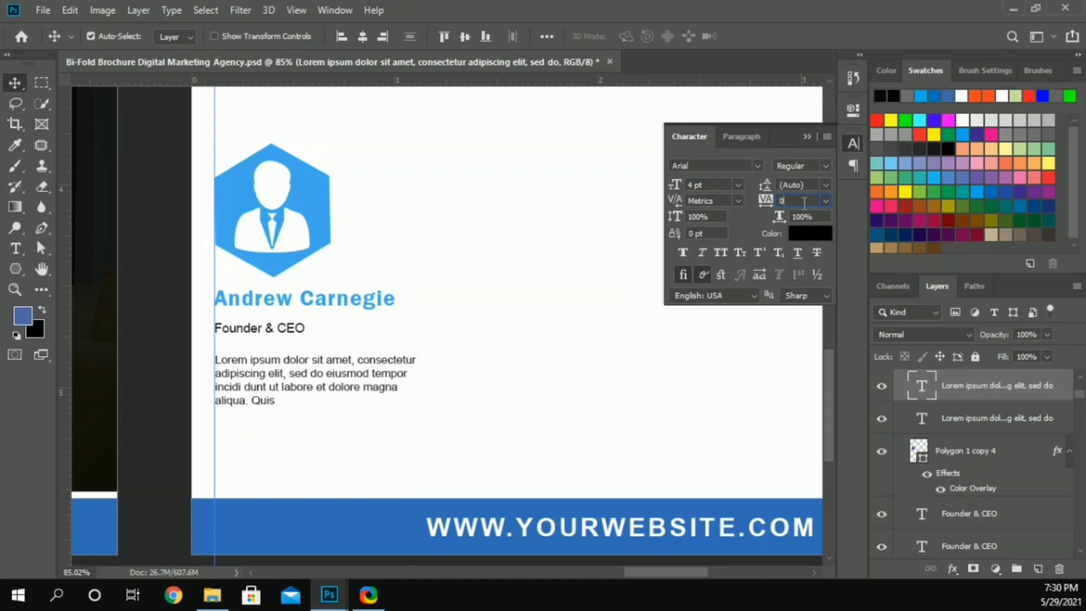
Step: Set the black paragraph's tracking to 60
type("40")
key("Return")
key("Up")
key("Up")
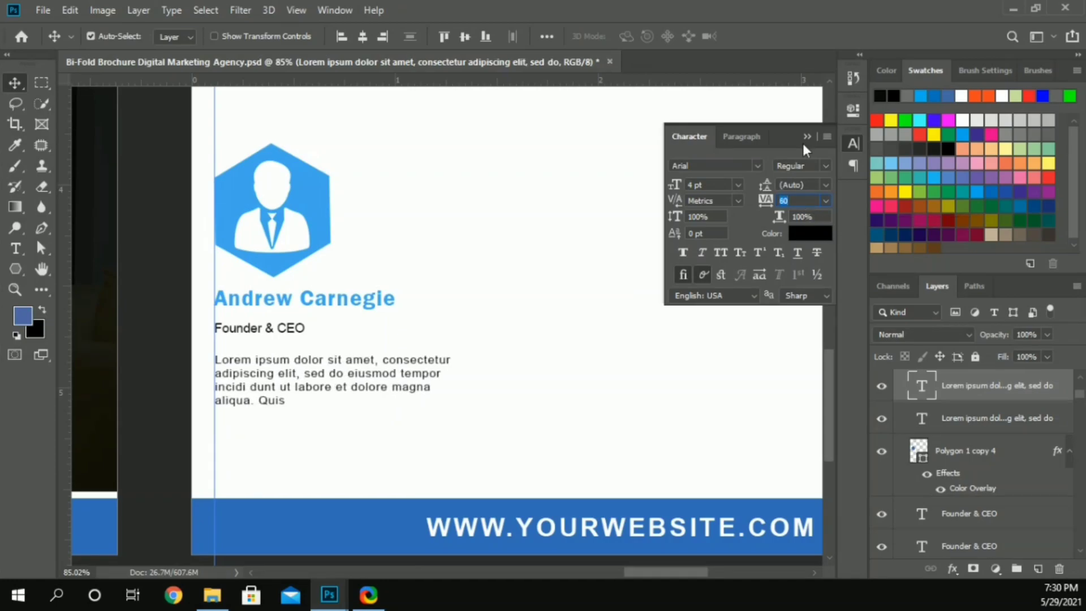
Step: Try to align the left edges of the card's hexagon, name, job title and paragraph
left_click_drag(199, 219, 220, 385)
left_click(338, 37)
left_click(182, 292)
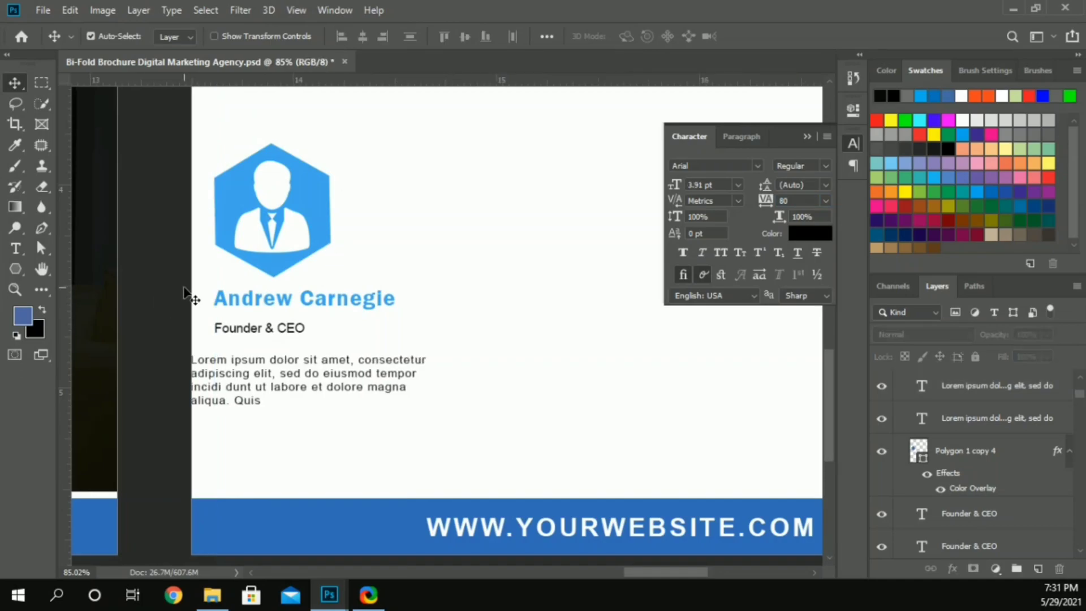
key("ctrl+z")
Step: Align the left edges of the hexagon, job title and paragraph, and shift the white person icon slightly left inside the hexagon
left_click(272, 156)
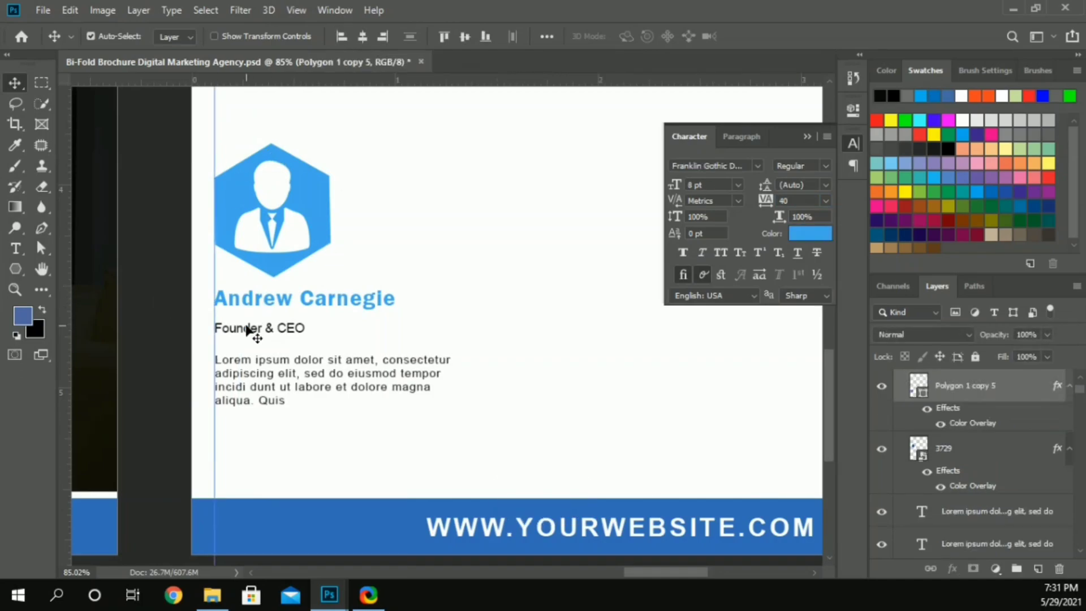
left_click(247, 365, "shift")
left_click(337, 36)
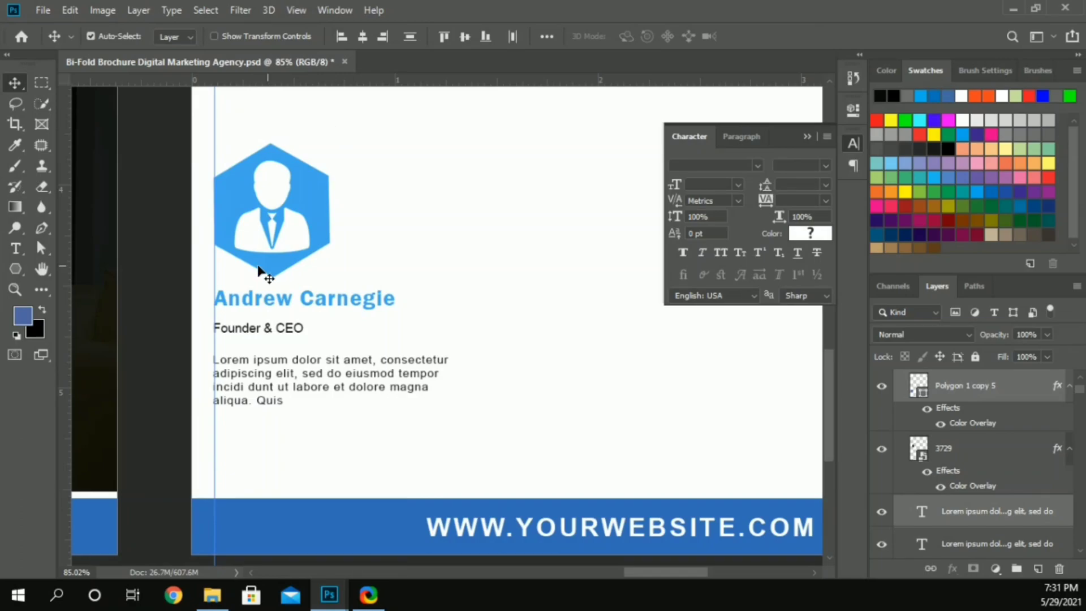
left_click_drag(253, 226, 251, 226)
left_click(173, 300)
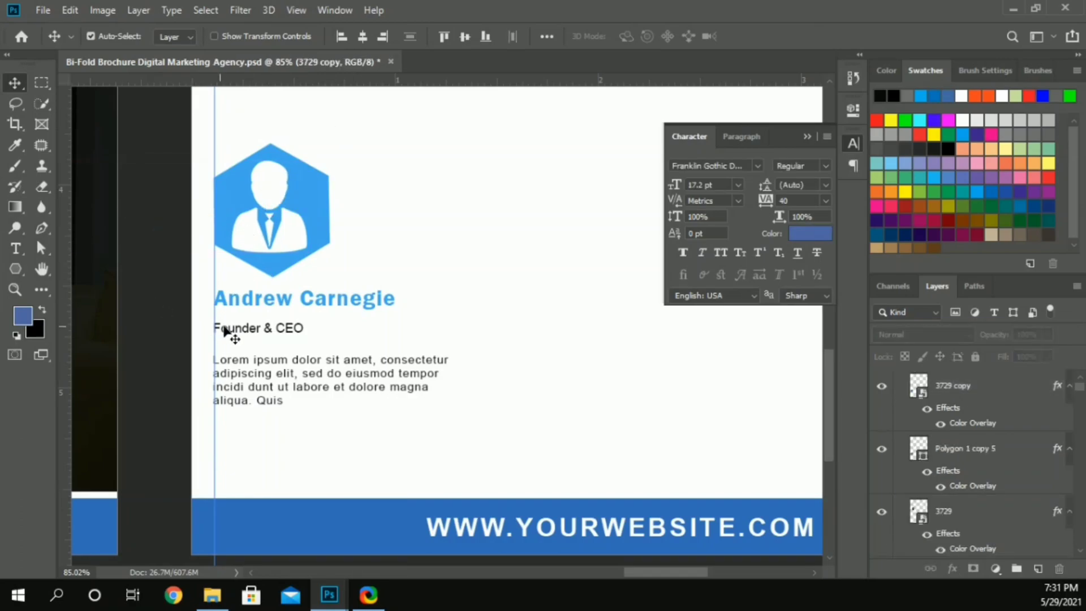
Step: Move the job title and paragraph up closer beneath the name, and set the paragraph's leading to 9 pt
left_click_drag(230, 333, 231, 335)
key("Up")
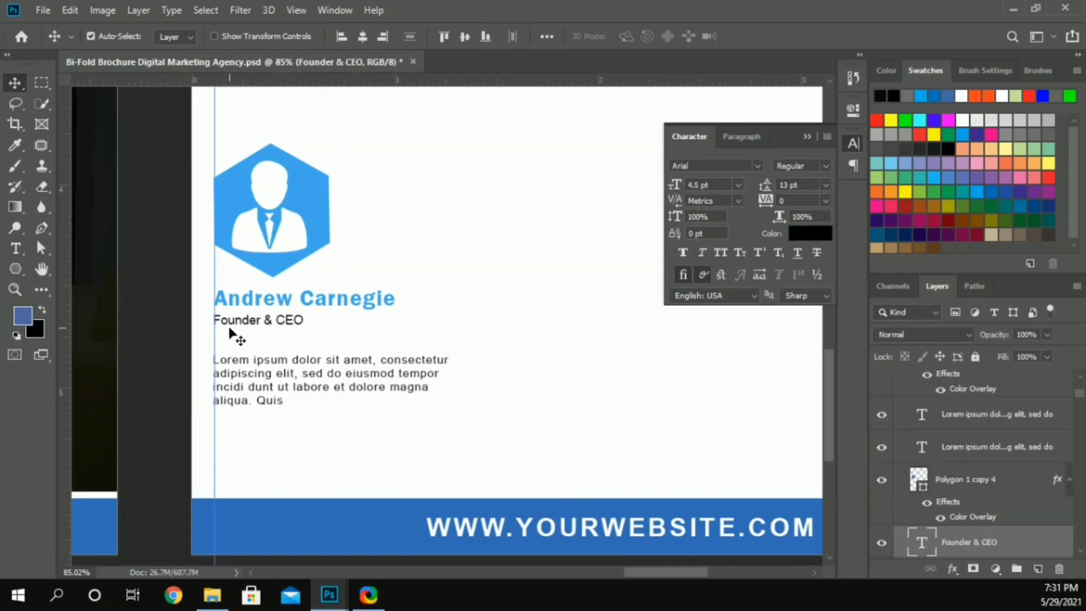
left_click(250, 363)
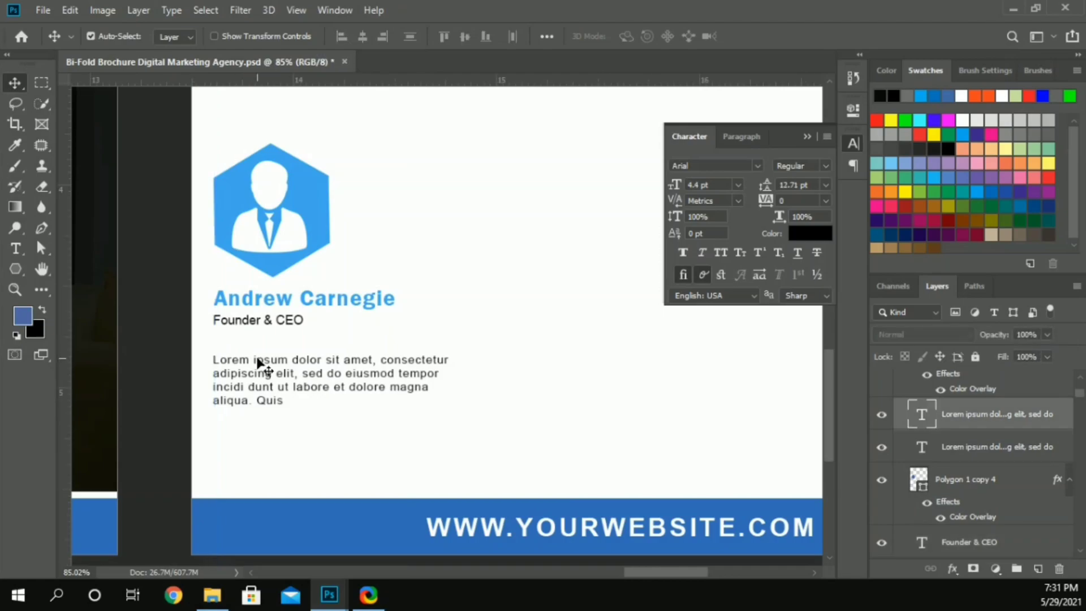
key("Up")
key("Up")
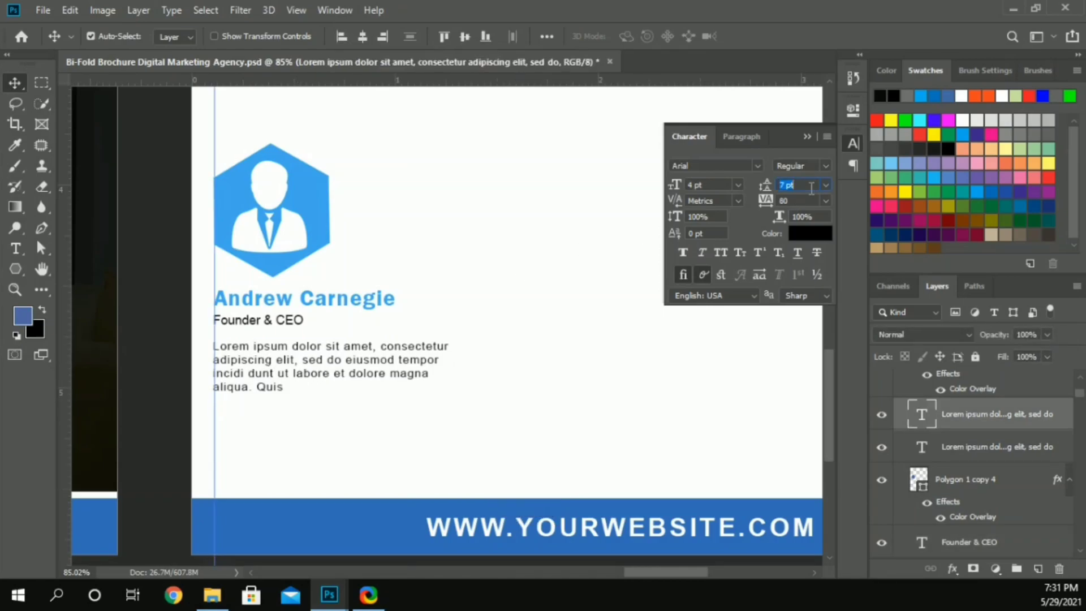
key("Up")
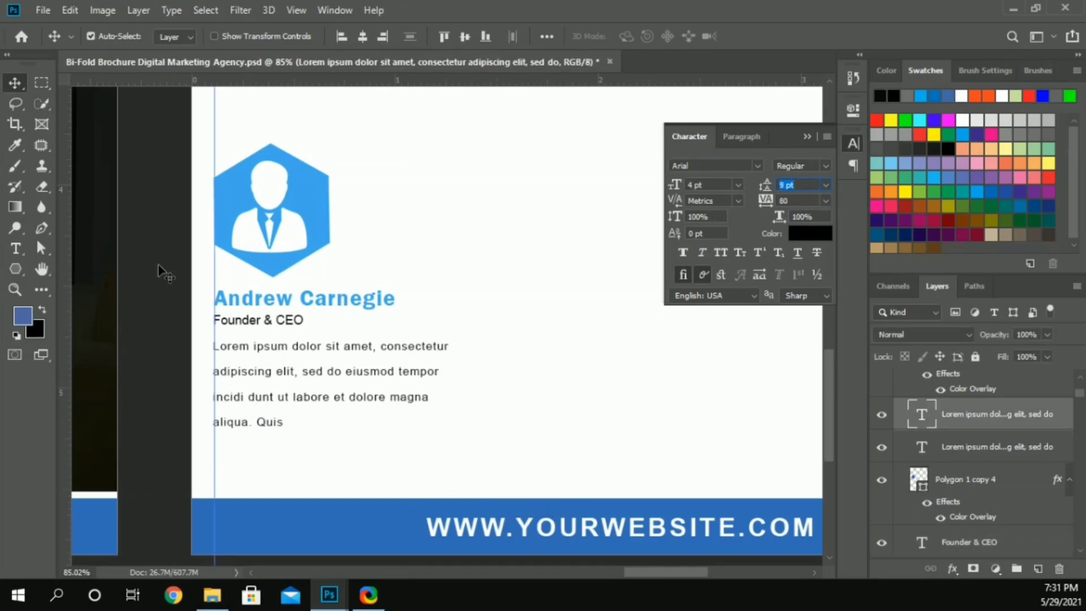
Step: Duplicate the complete team card twice to the right, spacing the three cards evenly across the white area
scroll(250, 242, "down", 3)
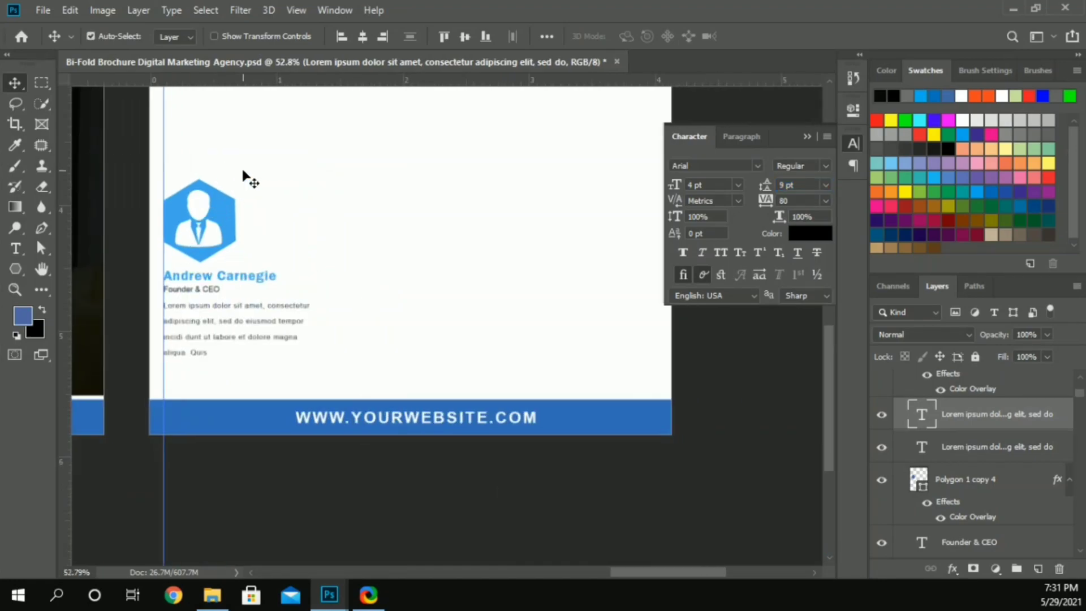
left_click_drag(207, 229, 575, 214)
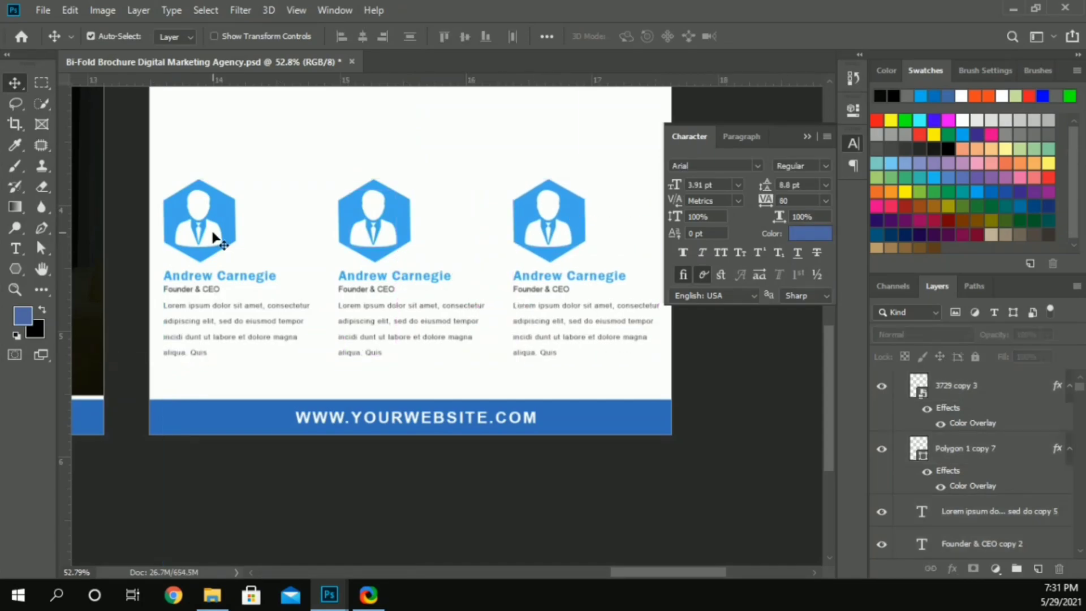
Step: Change the Color Overlay of the first card's hexagon to bright red
left_click(203, 192)
scroll(980, 533, "down", 1)
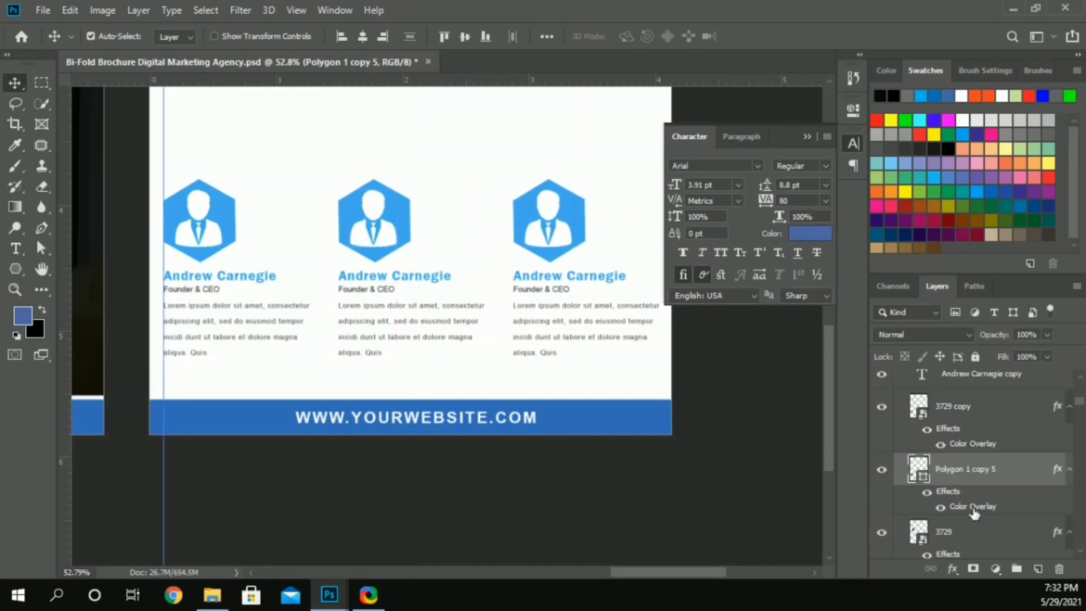
double_click(973, 506)
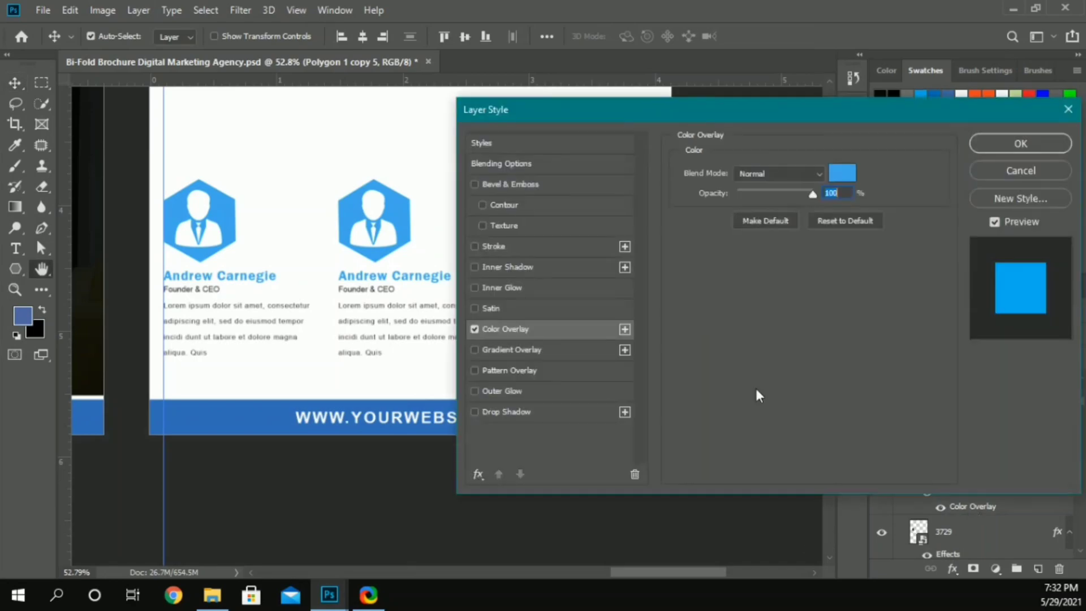
left_click(841, 172)
left_click(884, 220)
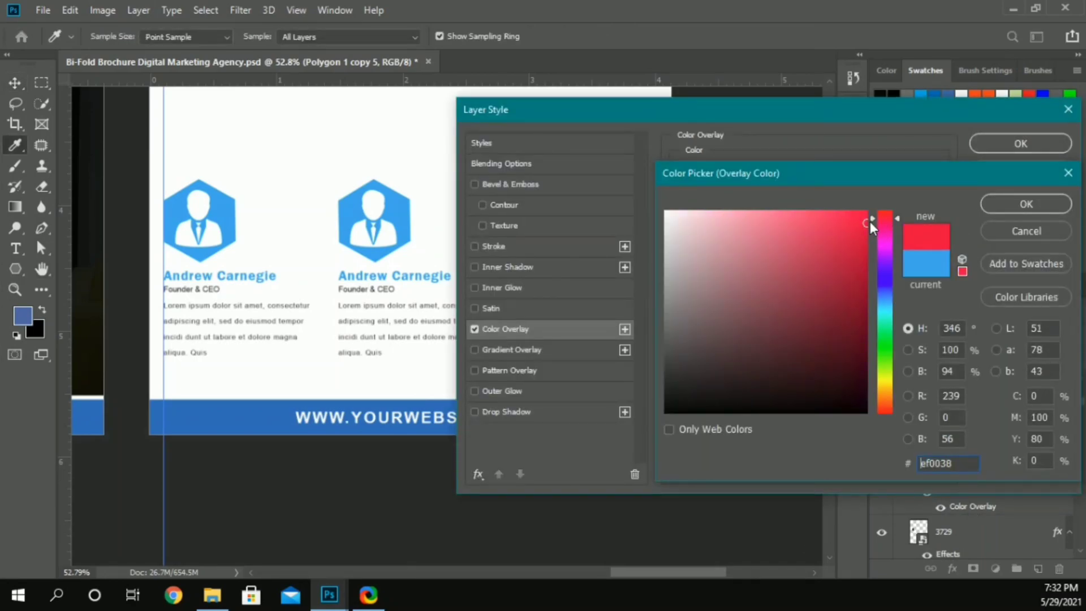
left_click(869, 222)
left_click(1024, 205)
left_click(1020, 143)
Step: Change the Color Overlay of the middle card's hexagon to dark blue (001cc6)
left_click(373, 189)
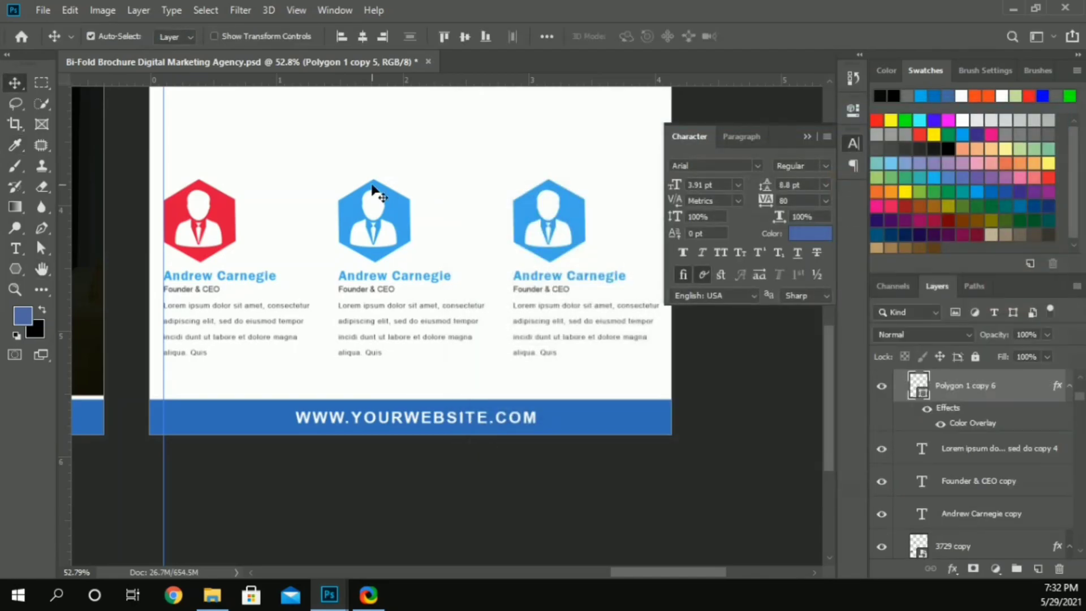
double_click(974, 427)
left_click(841, 172)
left_click(884, 283)
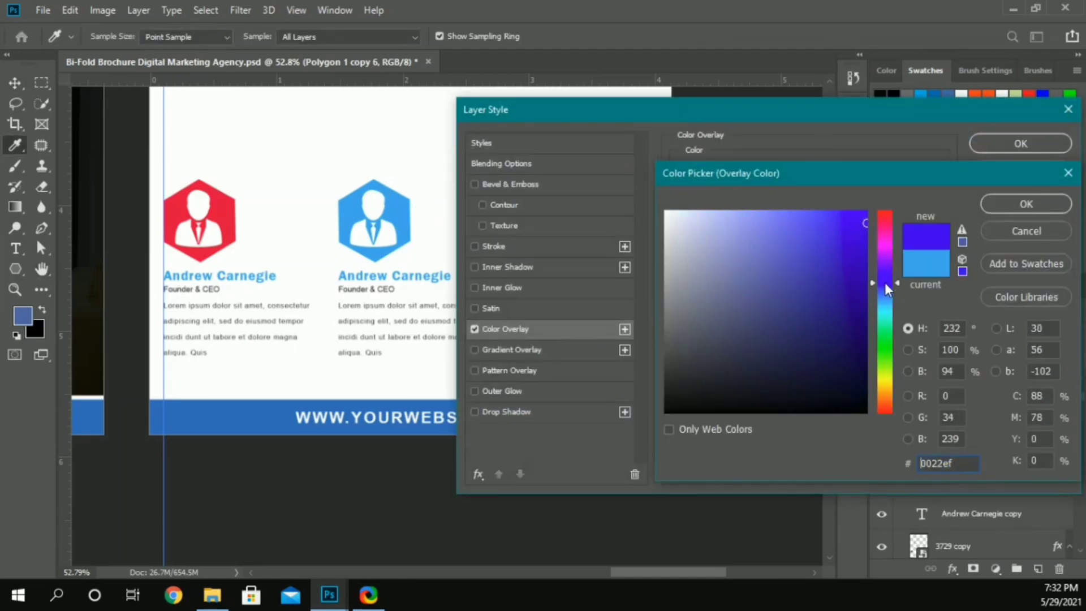
left_click(869, 257)
left_click(1025, 204)
left_click(1021, 143)
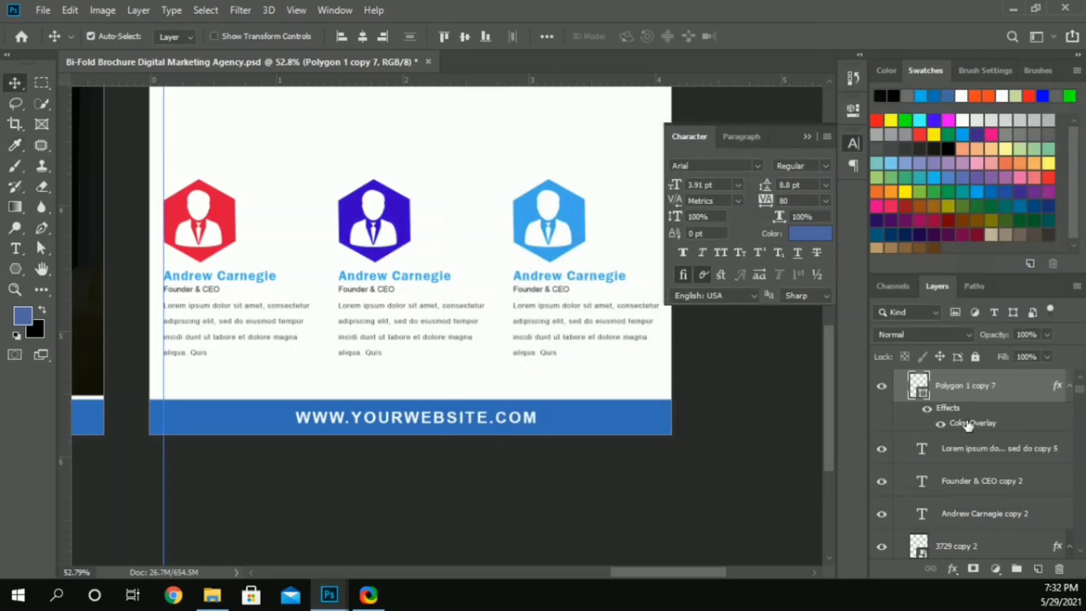
Step: Change the Color Overlay of the third card's hexagon to orange (ef9f04)
double_click(968, 425)
left_click(845, 171)
left_click(886, 335)
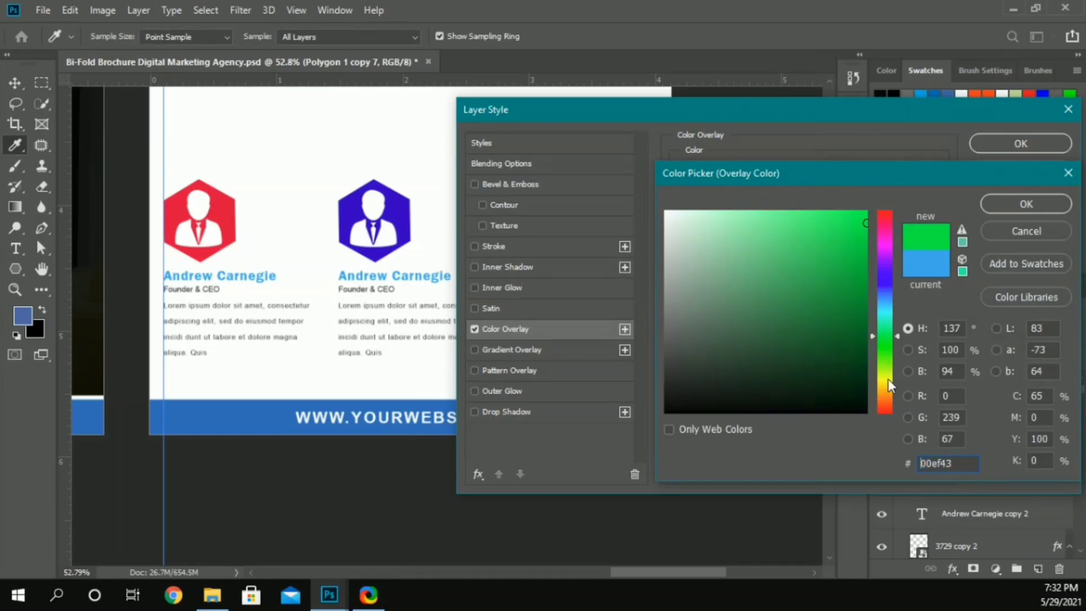
left_click(888, 391)
left_click(863, 223)
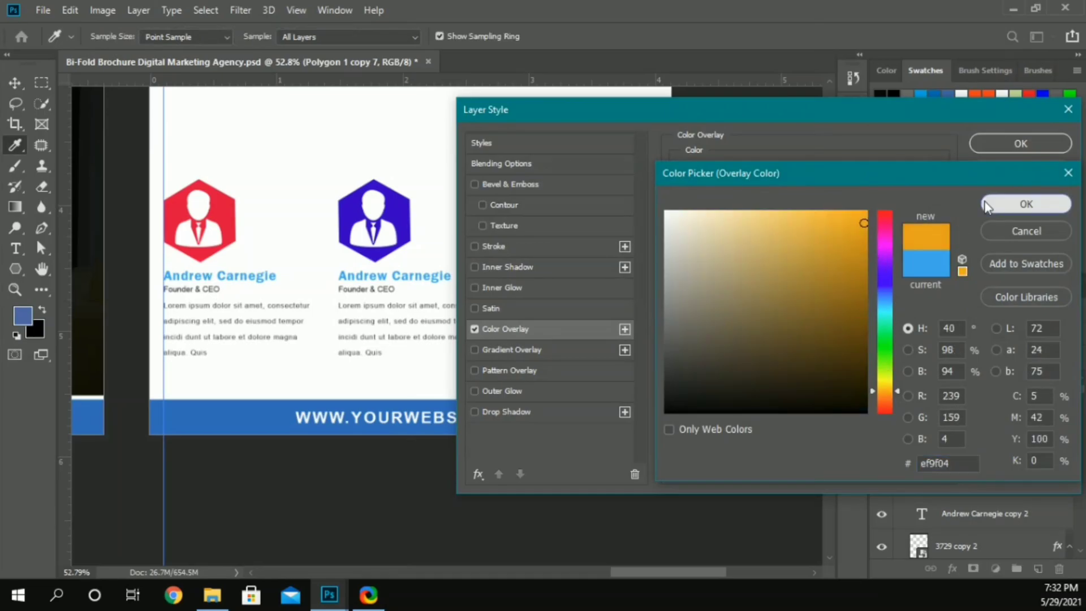
left_click(986, 204)
left_click(978, 147)
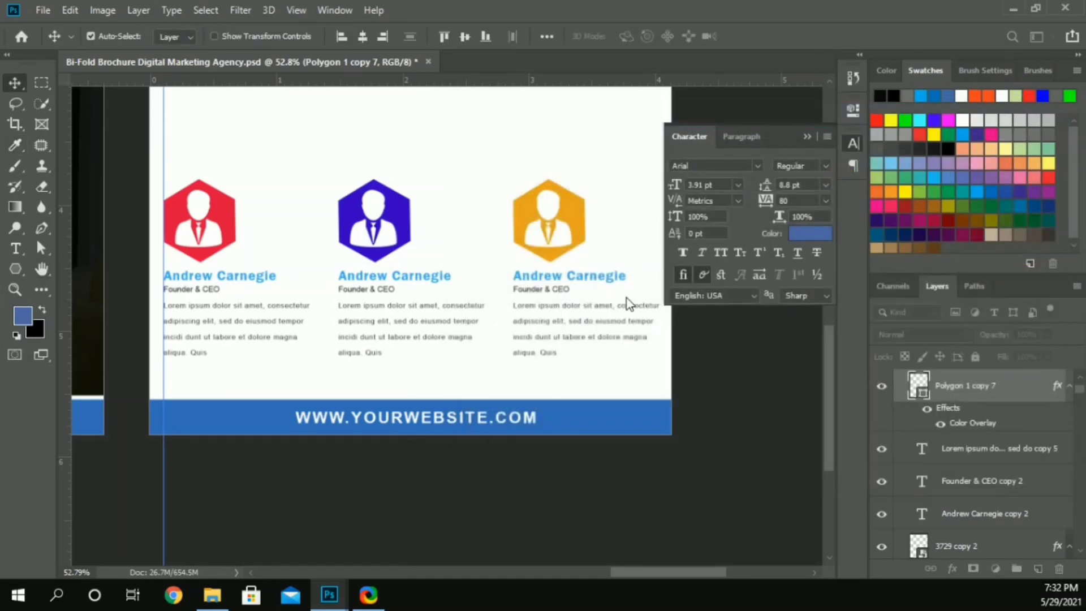
Step: Recolor the first card's name to the red sampled from its hexagon (e40438)
left_click(255, 265)
left_click(822, 238)
left_click(234, 195)
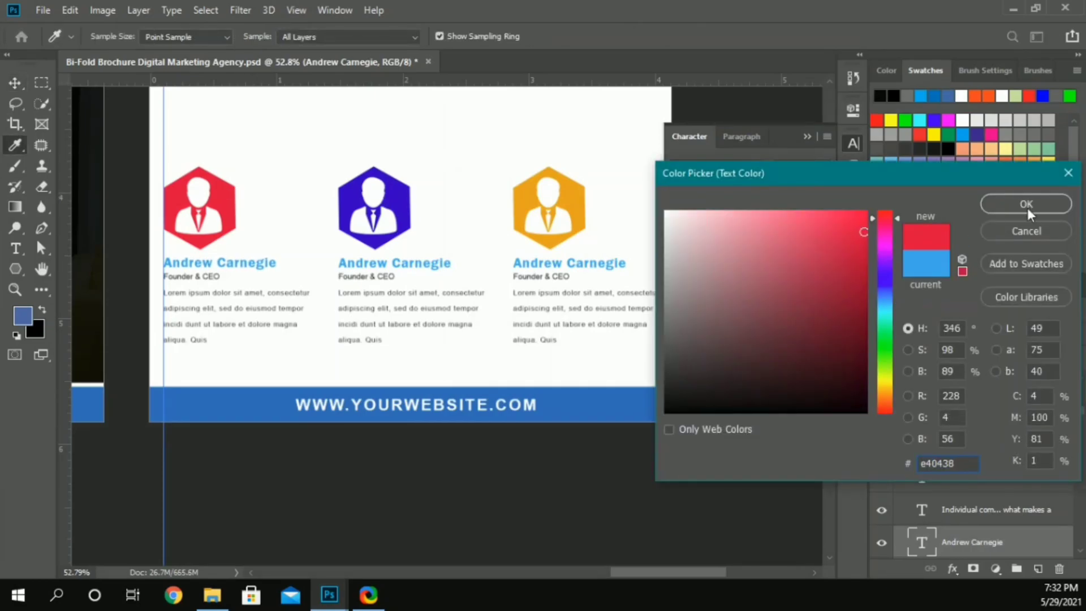
left_click(1027, 208)
Step: Recolor the middle card's name to the dark blue sampled from its hexagon (001cc6)
left_click(433, 265)
left_click(823, 234)
left_click(374, 198)
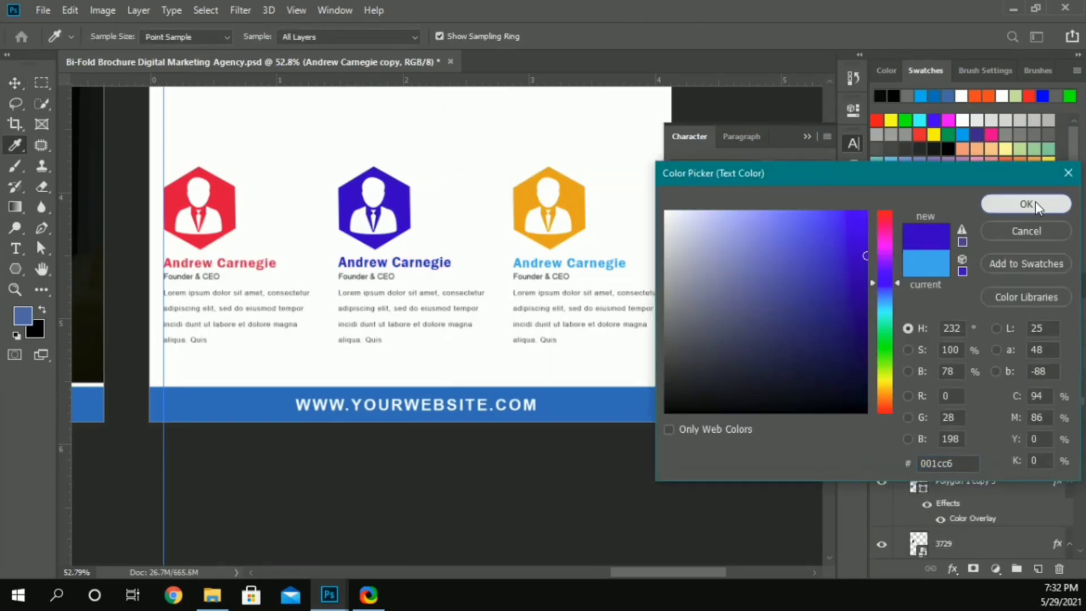
left_click(1027, 205)
Step: Recolor the third card's name to the orange sampled from its hexagon (ef9f04)
left_click(598, 266)
left_click(822, 234)
left_click(547, 198)
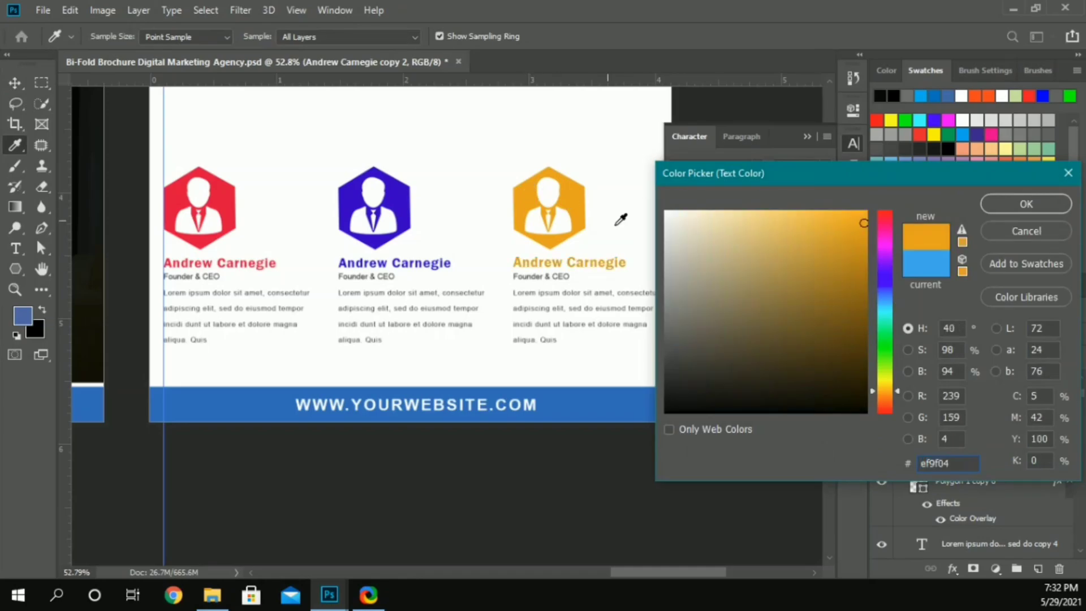
left_click(1026, 203)
Step: Replace the job title on the red card with "Design Specialist"
left_click(189, 277)
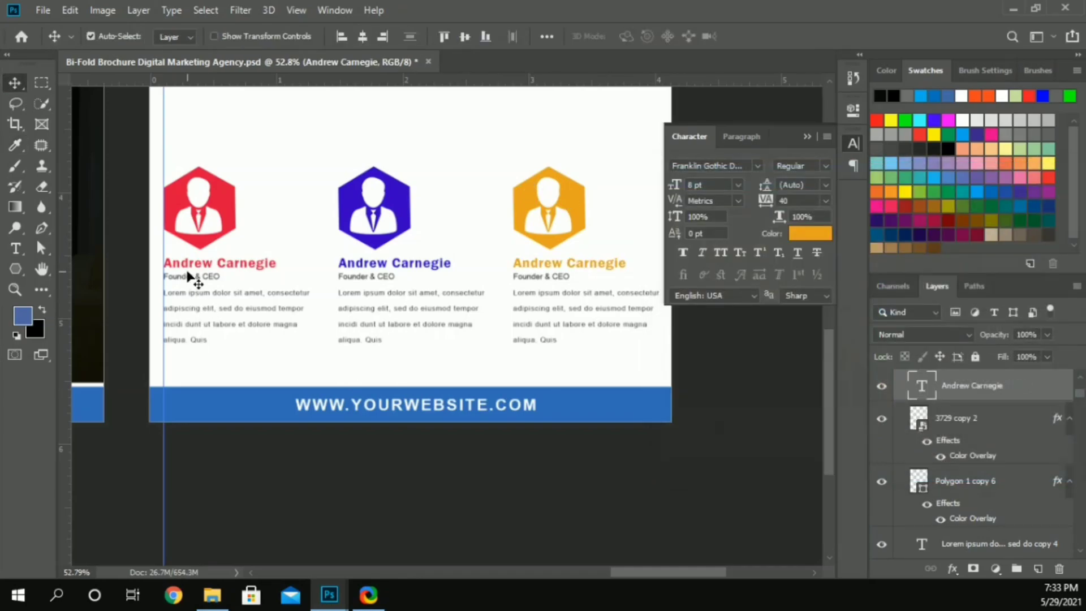
double_click(189, 277)
left_click(184, 275)
type("Design Specialist")
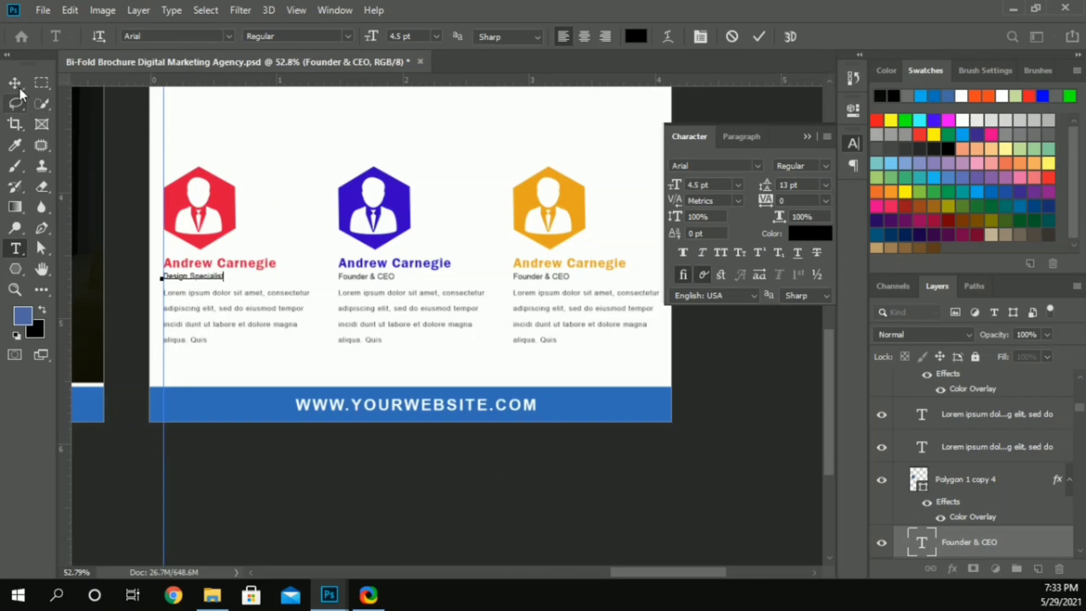
left_click(15, 82)
Step: Replace the job title on the blue card with "SEO & Marketing Specialist"
double_click(357, 276)
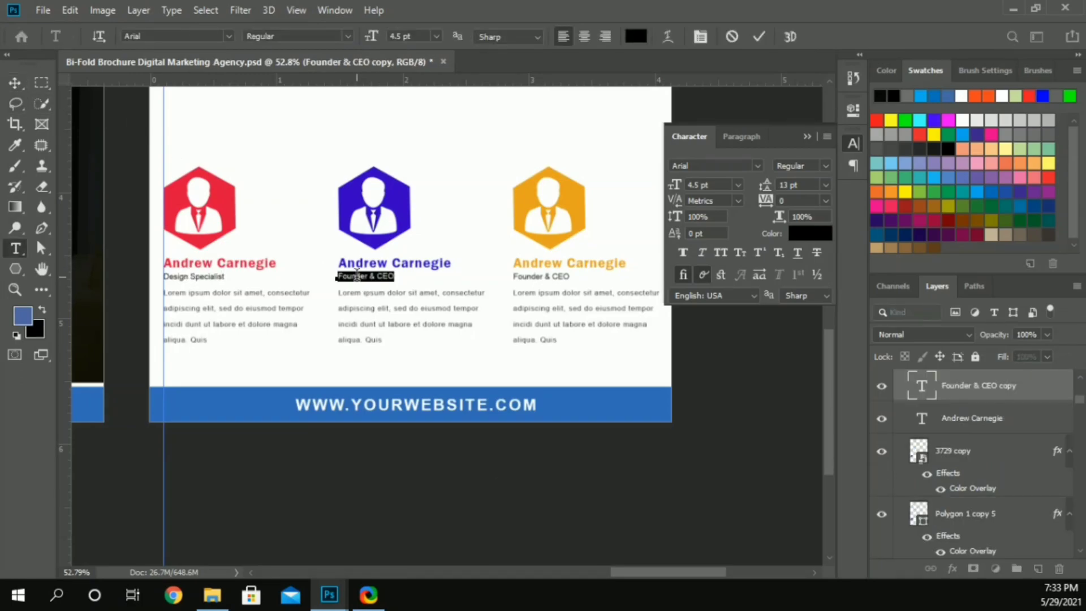
left_click(356, 276)
type("SEO & Marketing")
type("Spec")
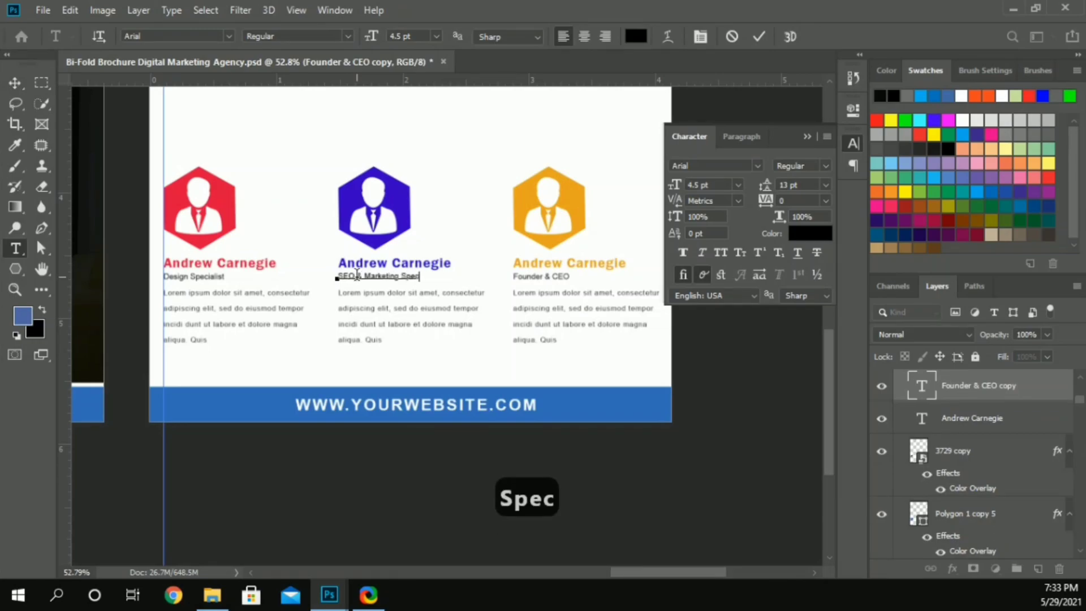
type("ialist")
left_click(15, 83)
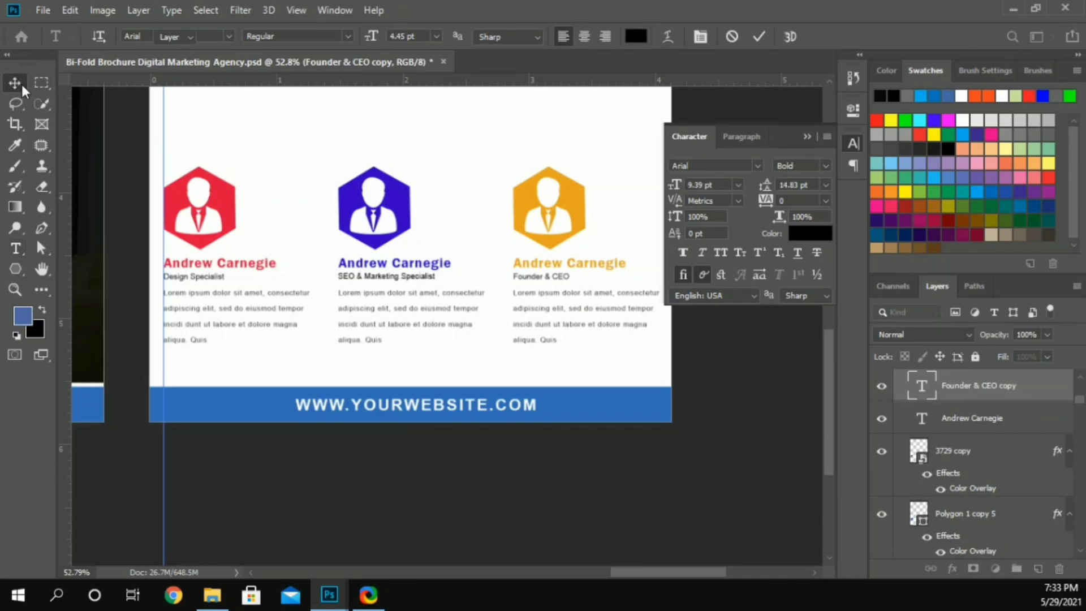
Step: Replace the job title on the orange card with "Web Developer"
scroll(473, 330, "down", 3)
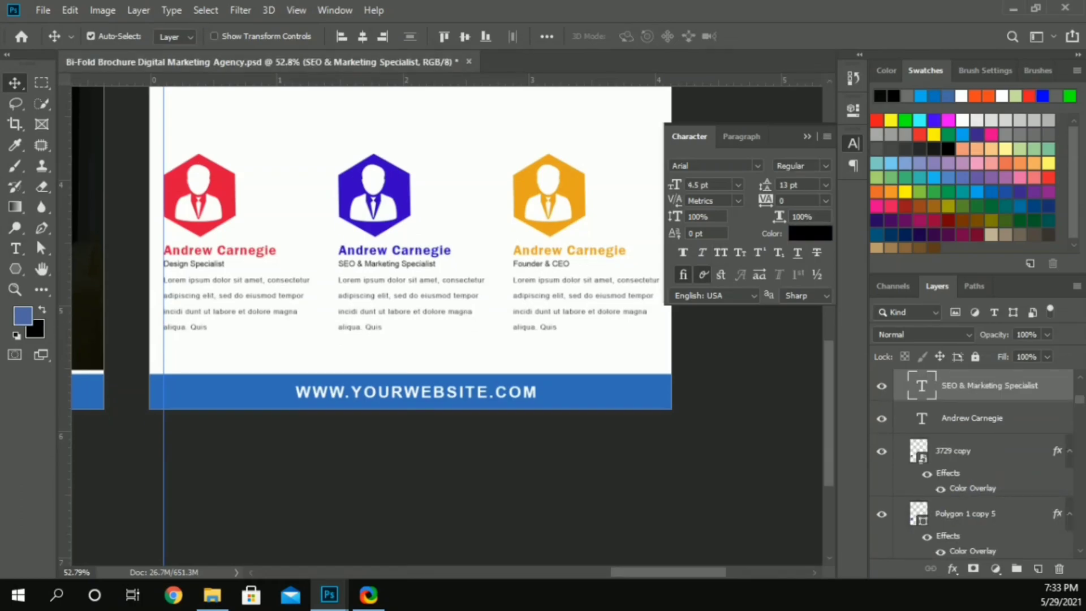
left_click(416, 341)
double_click(555, 263)
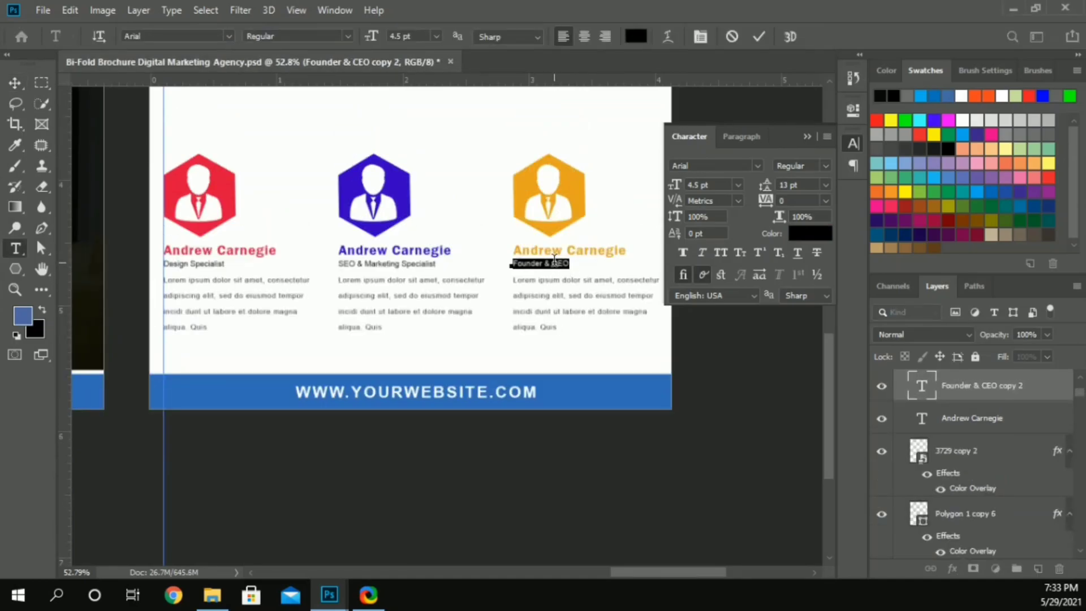
type("Web Developers")
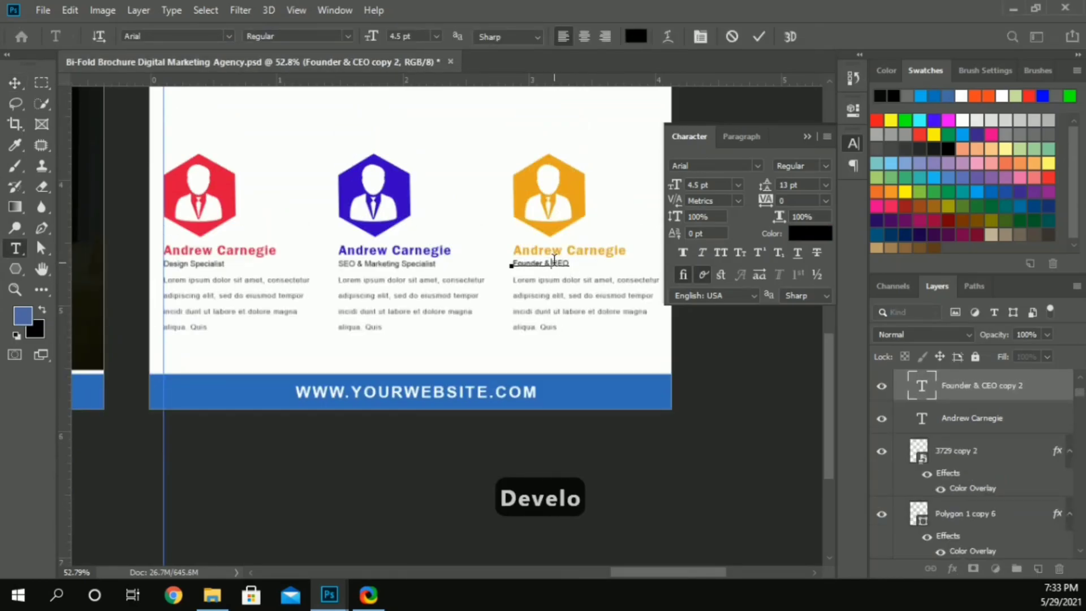
key("BackSpace")
left_click(14, 82)
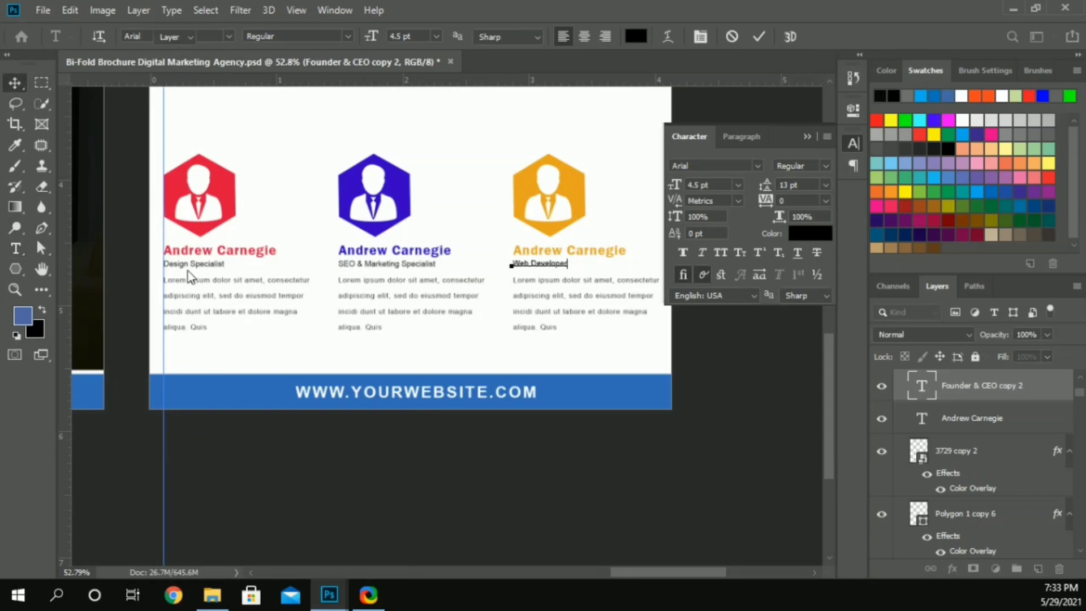
Step: Move all three team cards together slightly down toward the blue website bar
scroll(298, 378, "down", 1)
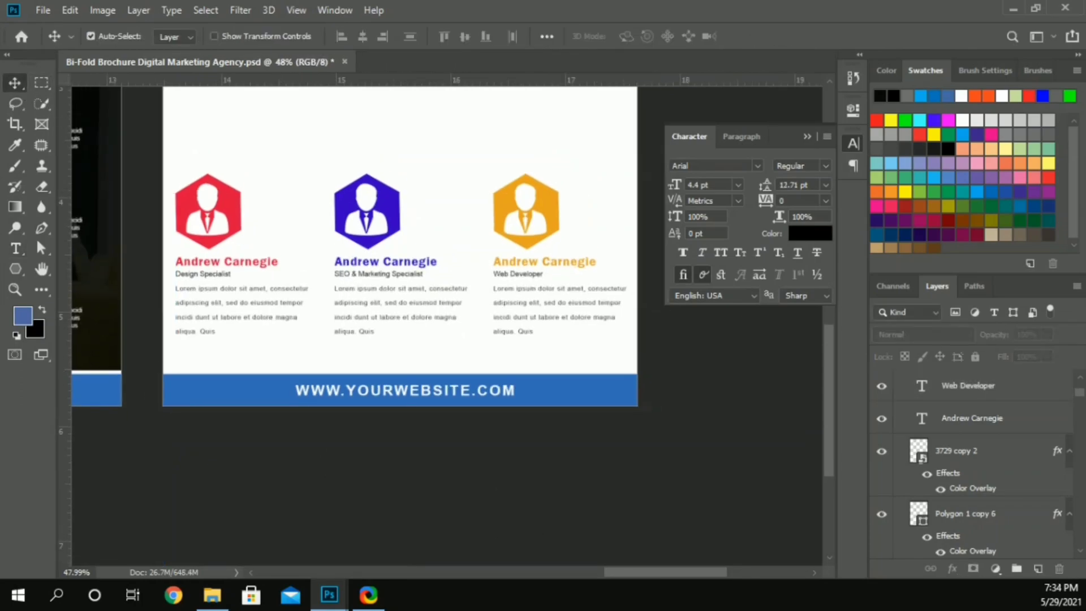
key("ctrl+Tab")
scroll(277, 468, "down", 1)
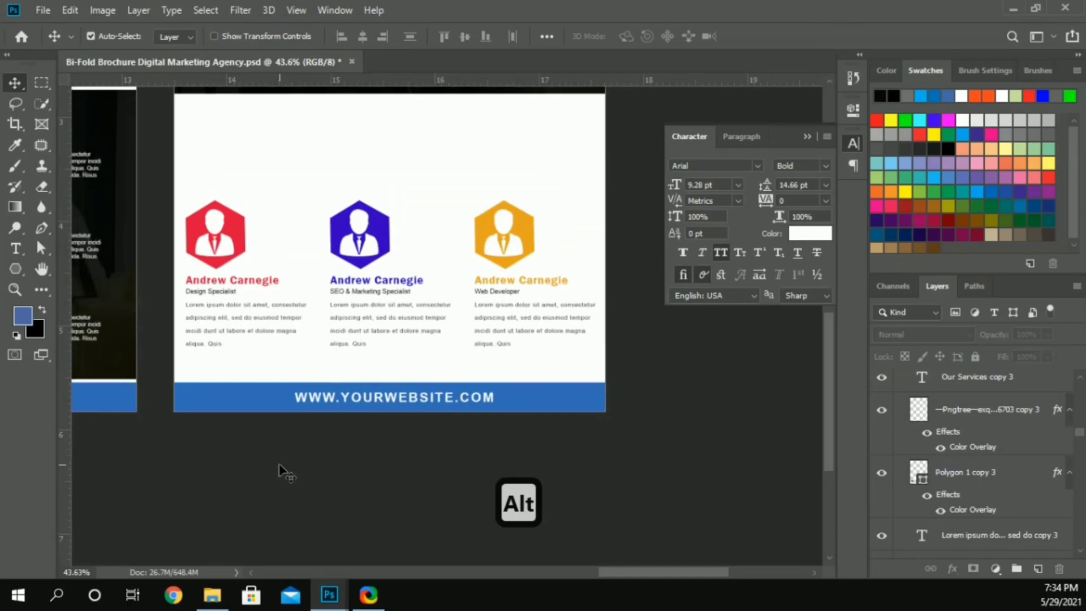
scroll(277, 468, "up", 3)
left_click_drag(159, 275, 509, 394)
key("Down")
key("Down")
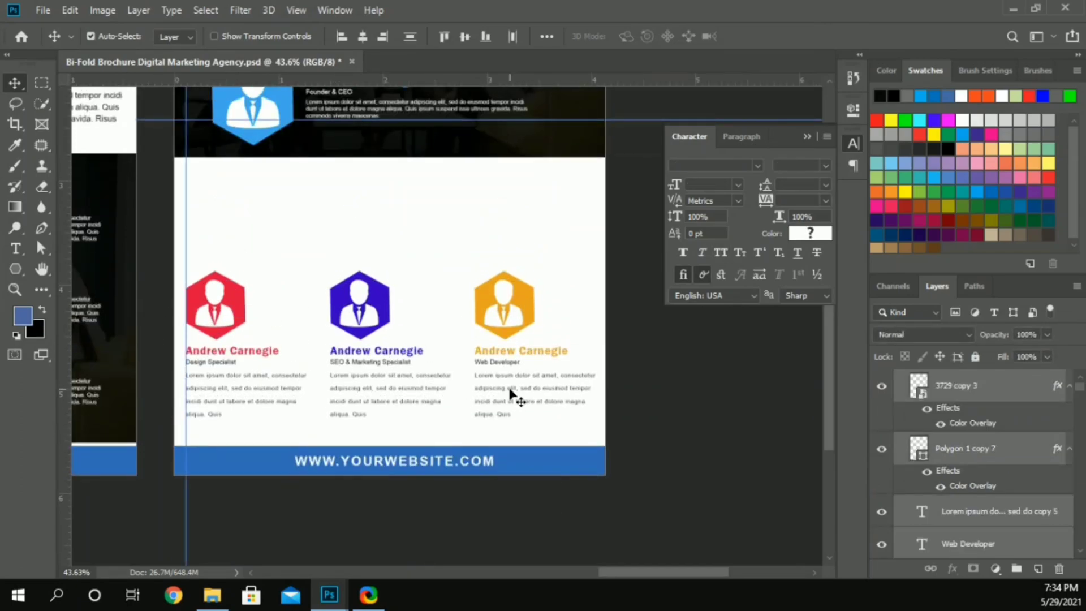
left_click(581, 400)
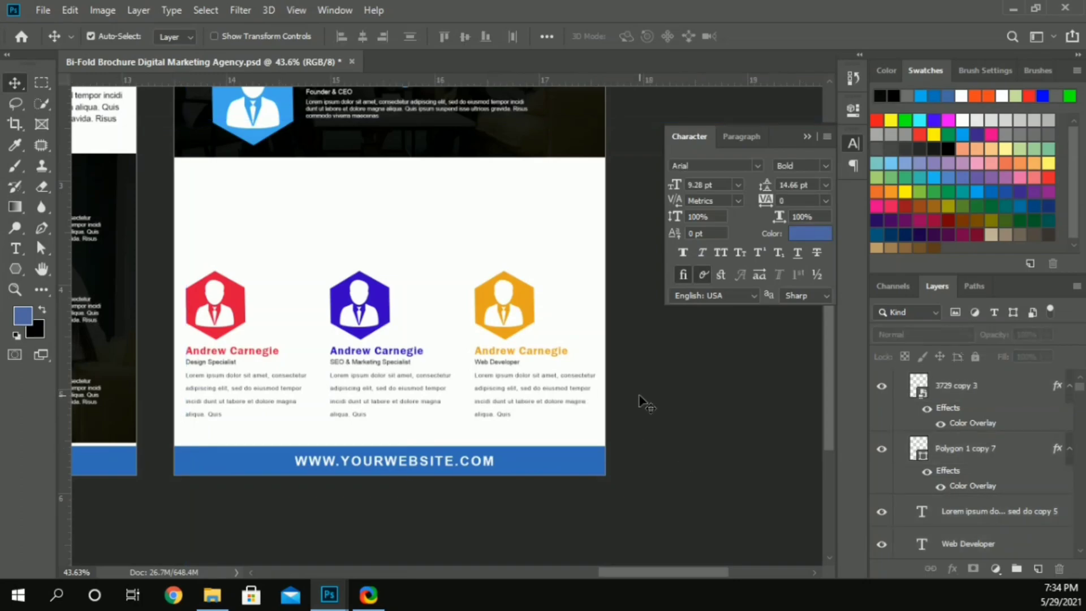
Step: Make the description paragraphs of the three team cards bold and tighten their tracking to -60
left_click(339, 391)
left_click(823, 165)
left_click(823, 258)
key("Return")
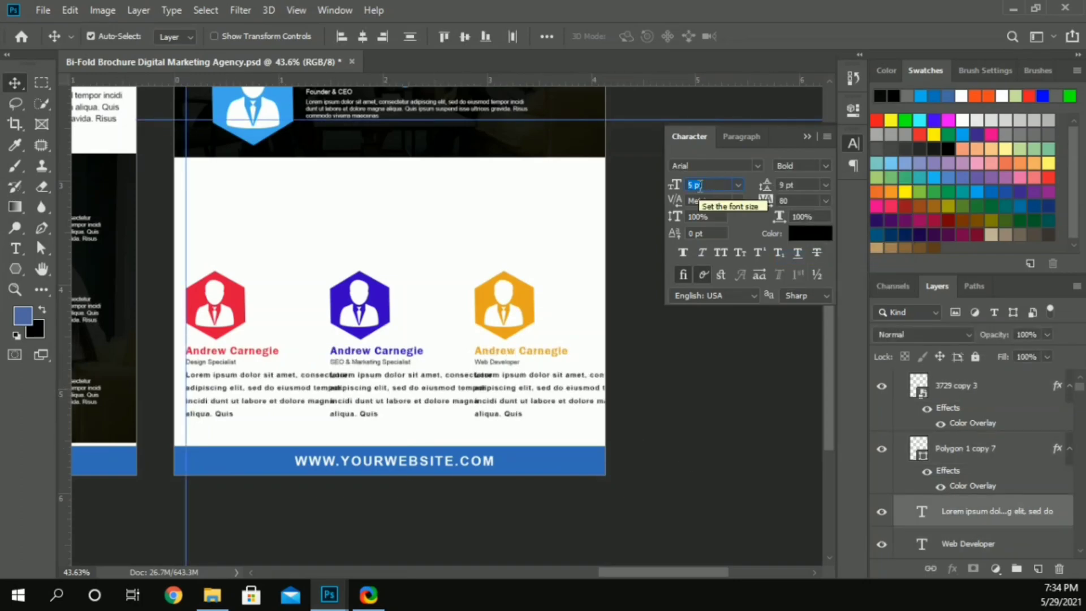
left_click(793, 200)
type("40")
key("Return")
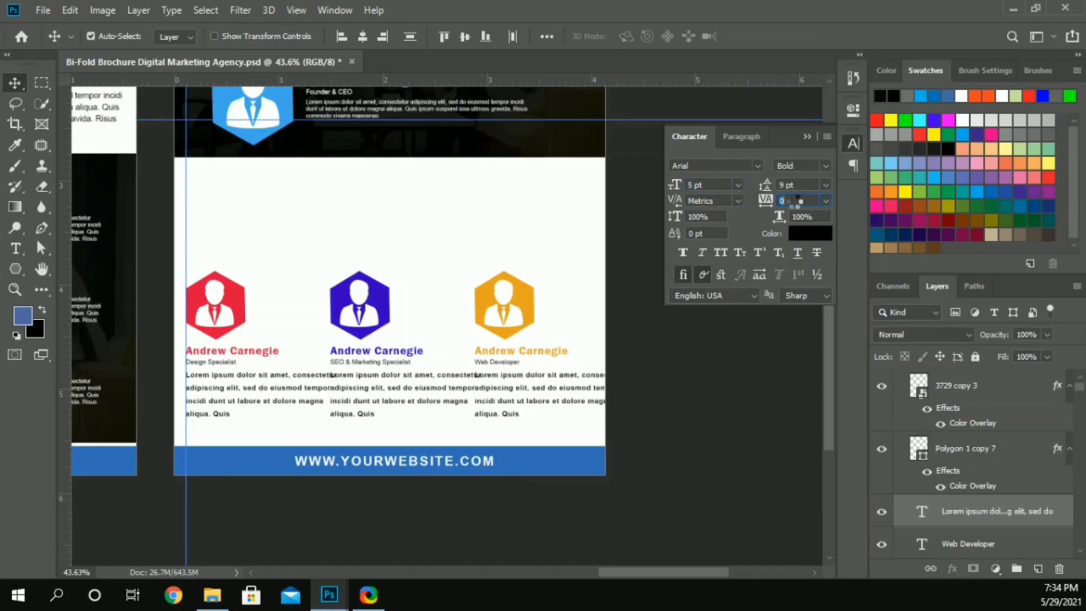
type("-20")
key("Return")
type("-60")
key("Return")
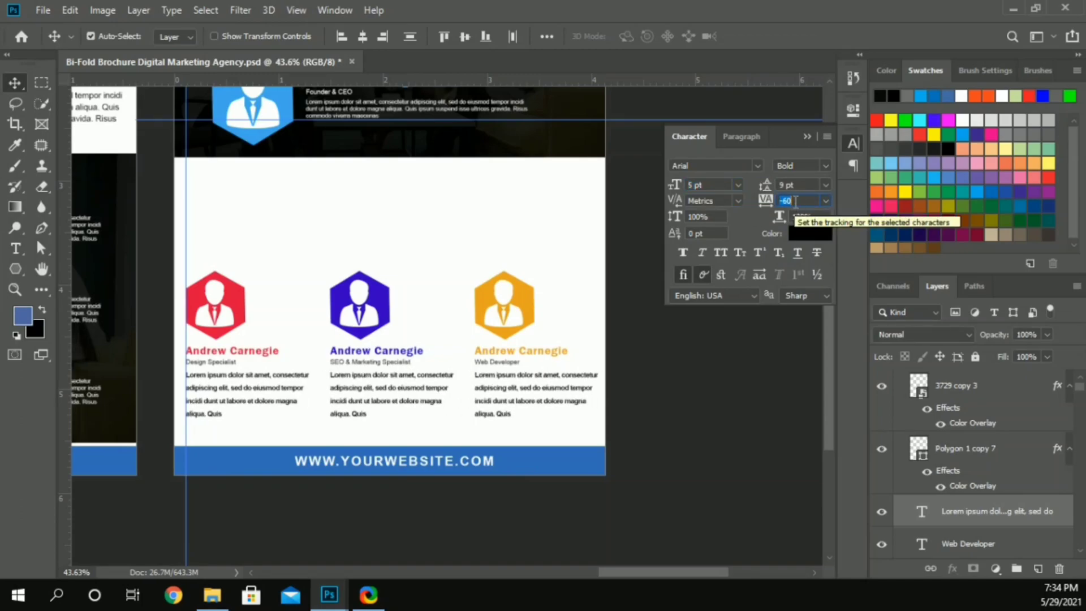
Step: Set the three card descriptions to a font size of 4.5 pt with a tracking of -30
key("ctrl+a")
type("4.5")
key("Return")
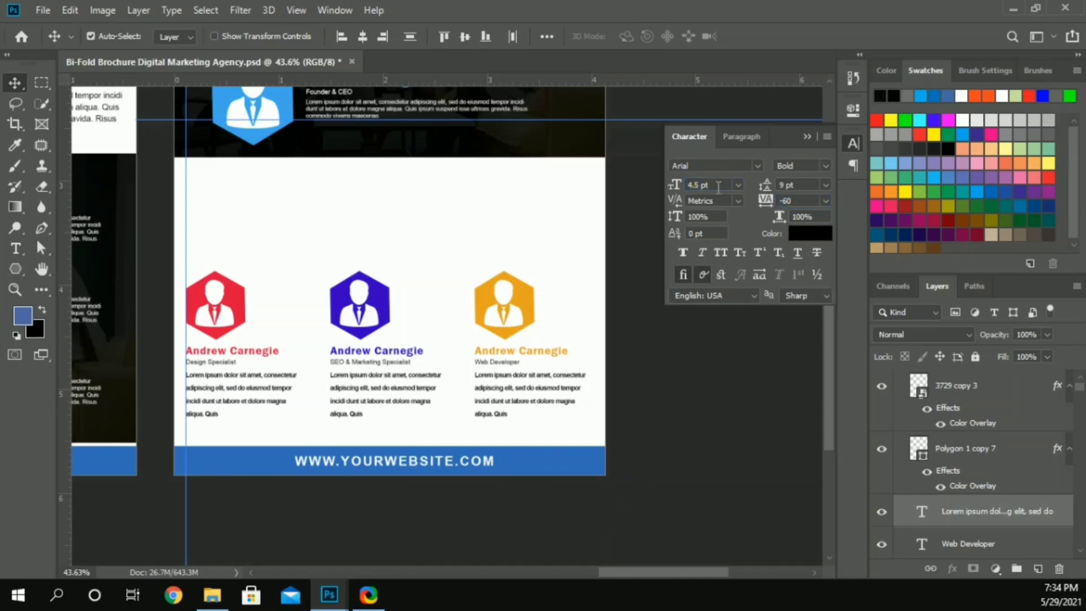
key("Return")
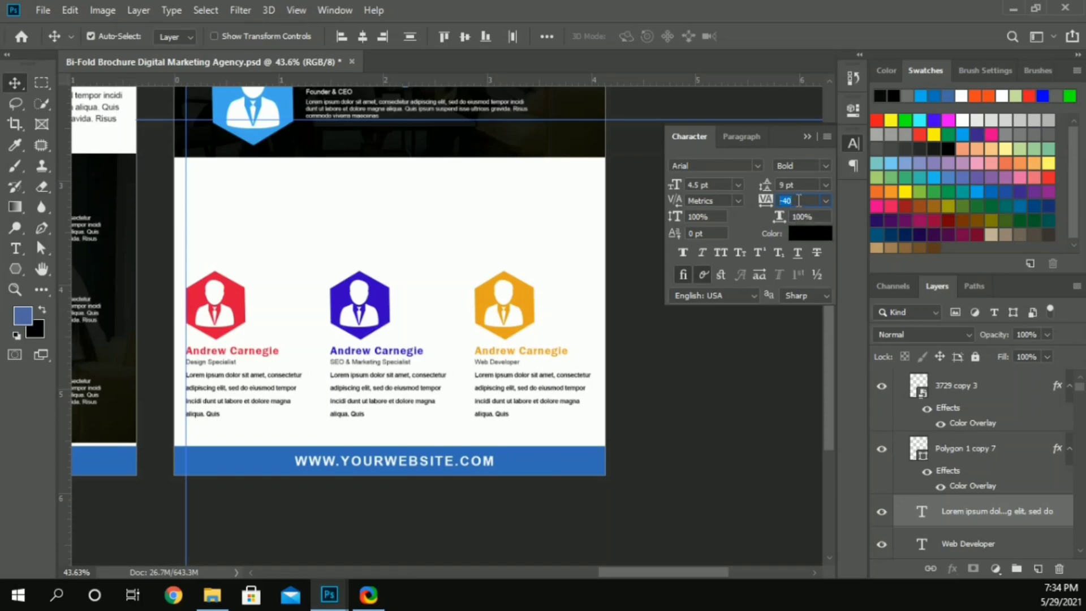
type("0")
key("Return")
left_click(681, 357)
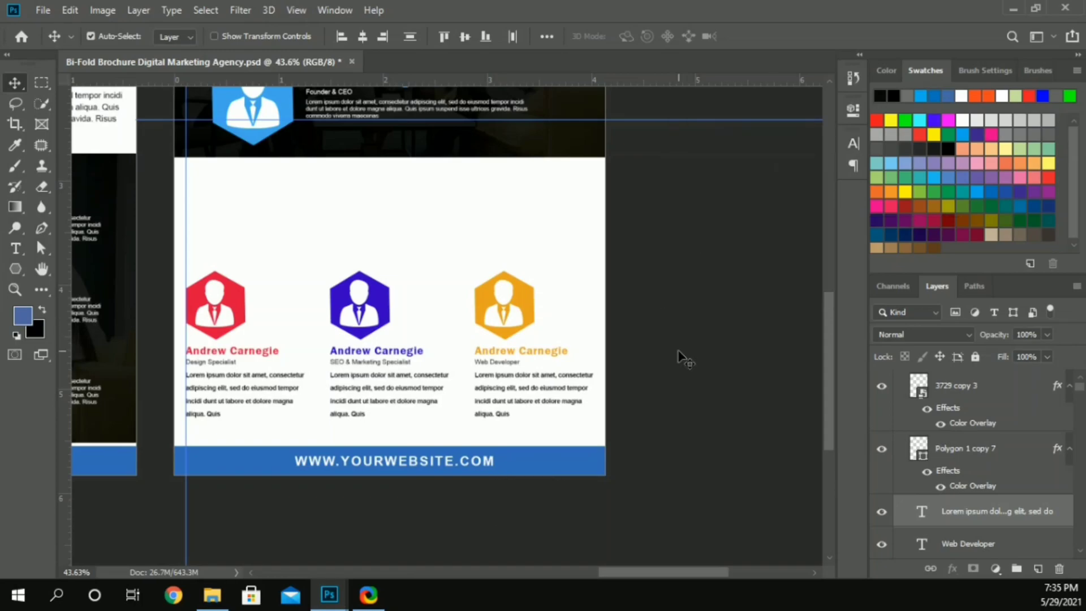
Step: Make the job titles on all three team cards bold
left_click(226, 362)
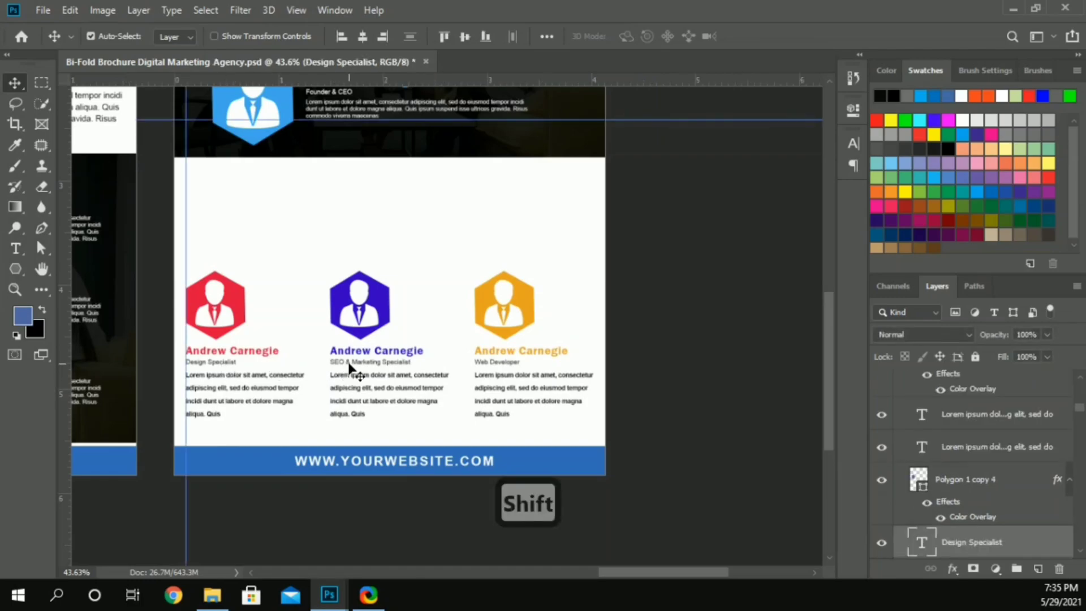
left_click(489, 365, "shift")
left_click(852, 144)
left_click(823, 166)
left_click(806, 263)
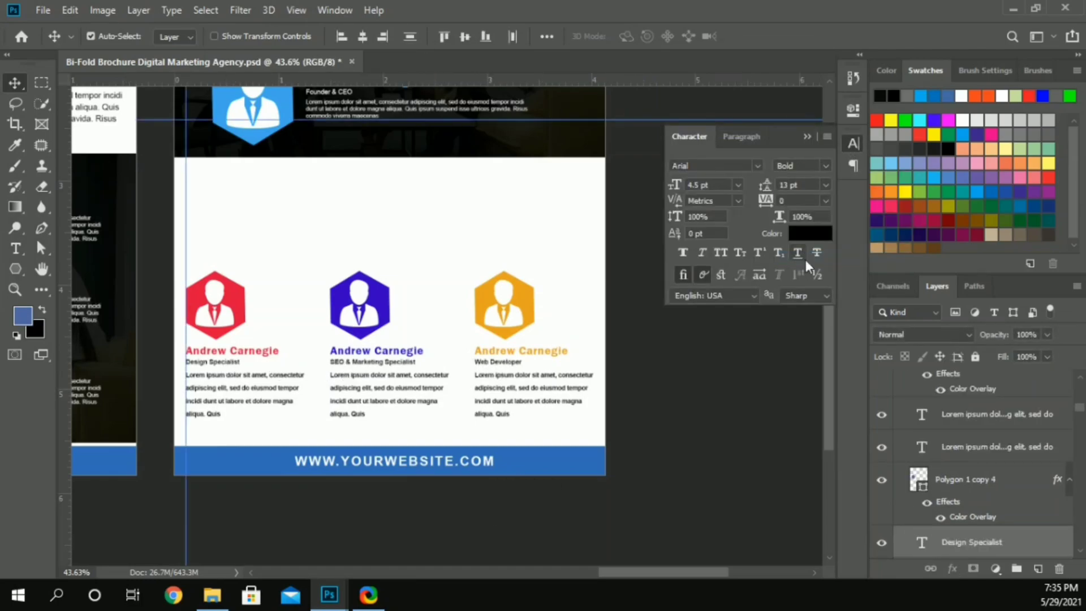
Step: Set the font size of the three team cards' job titles to 5 pt
left_click(733, 398)
left_click_drag(534, 363, 233, 363)
left_click(693, 186)
type("5")
key("Return")
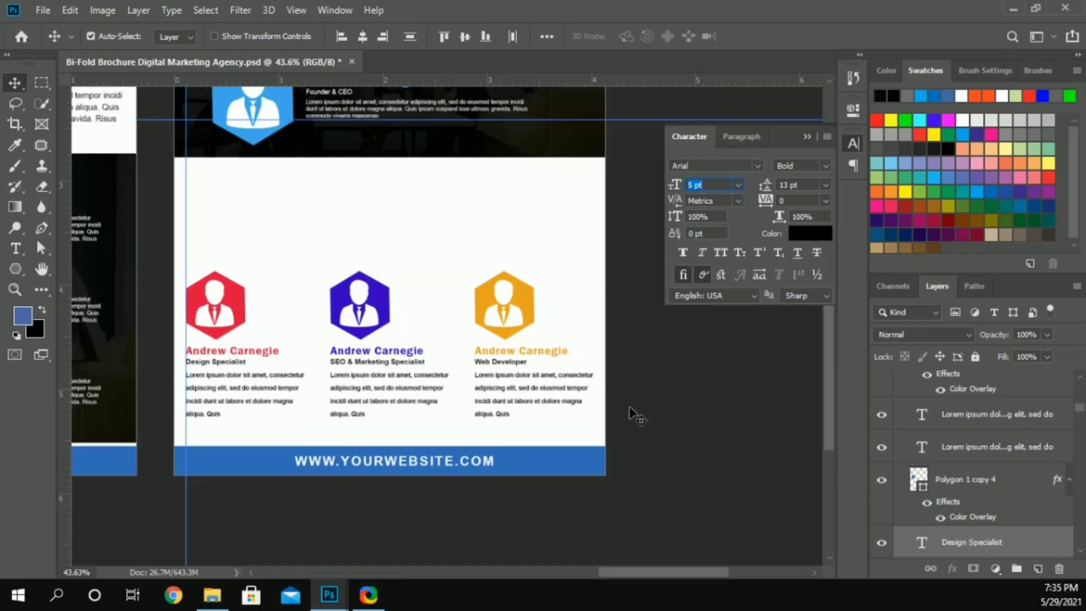
Step: Nudge the three card description paragraphs slightly down, away from the job titles
left_click(279, 396)
key("Down")
key("Down")
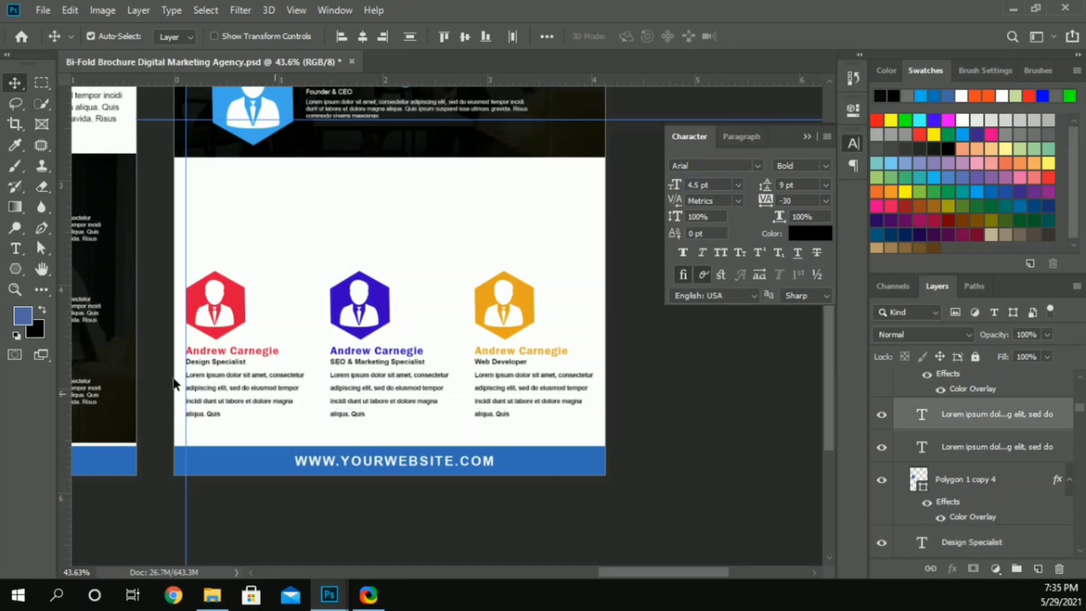
key("Down")
key("Down")
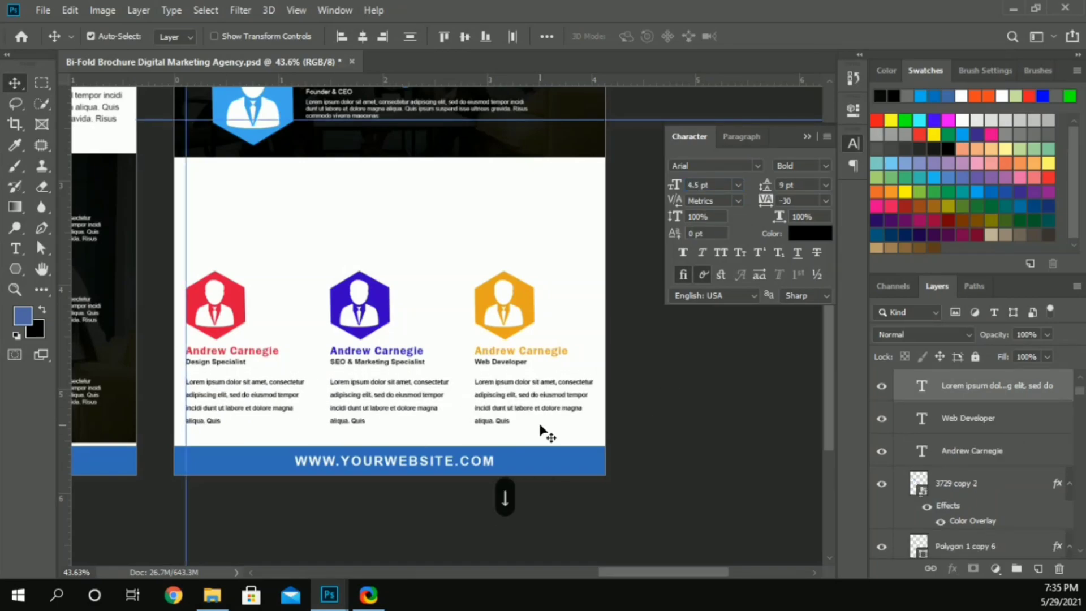
Step: Nudge the three job titles slightly down, away from the team members' names
left_click(489, 364)
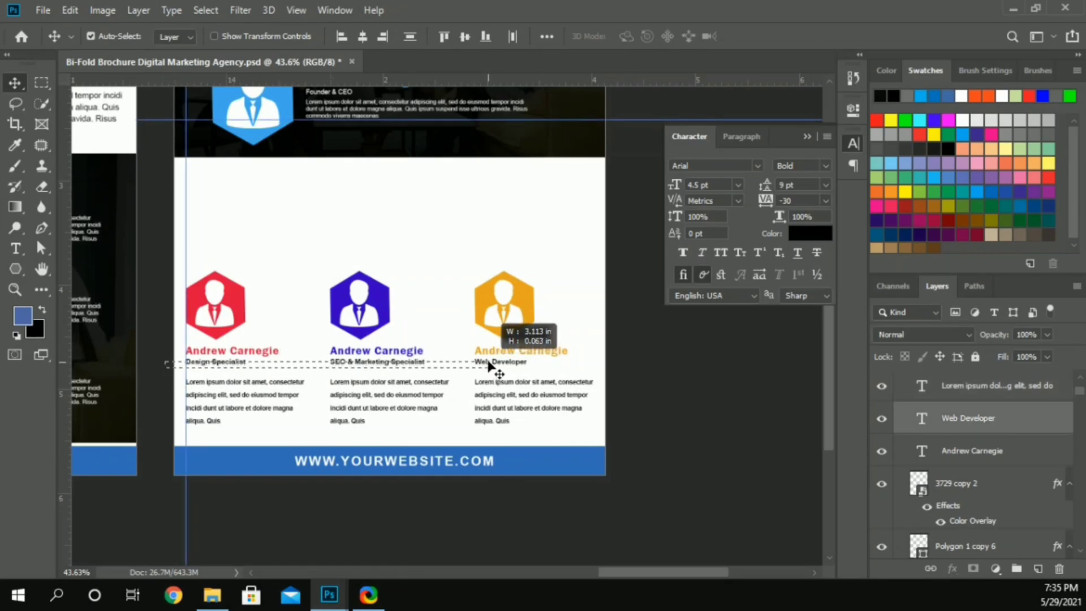
key("Down")
key("Down")
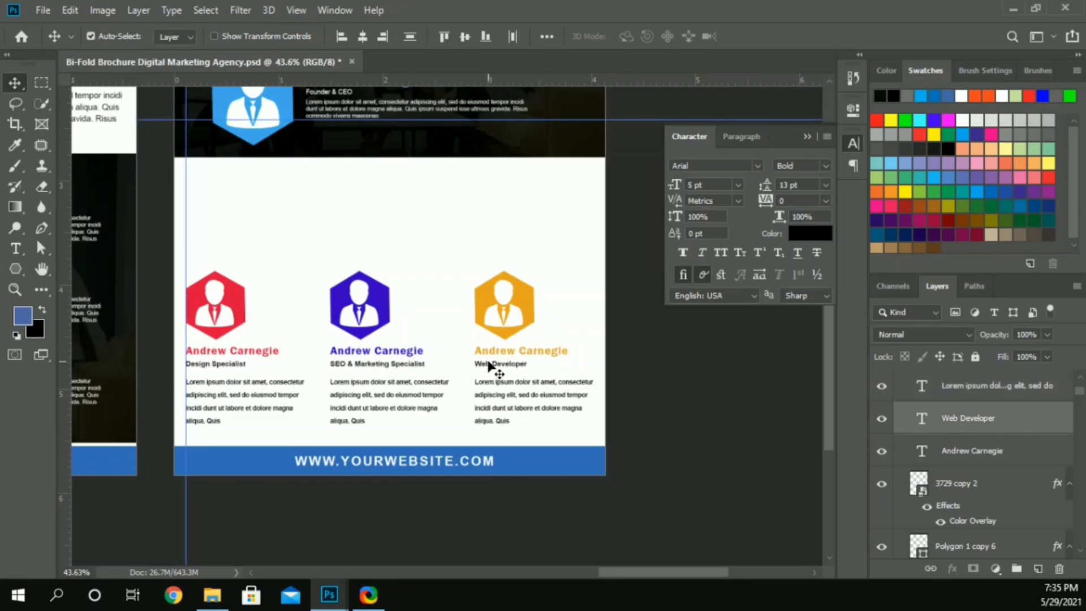
left_click(149, 300)
Step: Draw a rounded rectangle about 1167 by 186 px with 10 px corners between the dark header and the team cards
scroll(83, 323, "up", 1)
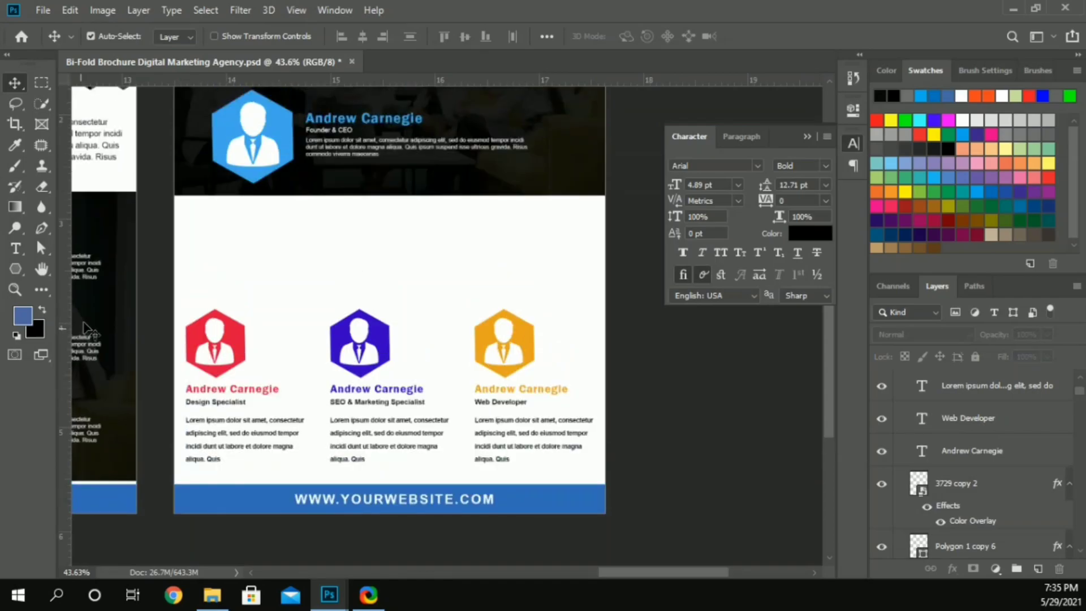
left_click(14, 268)
left_click(62, 315)
left_click_drag(183, 215, 589, 279)
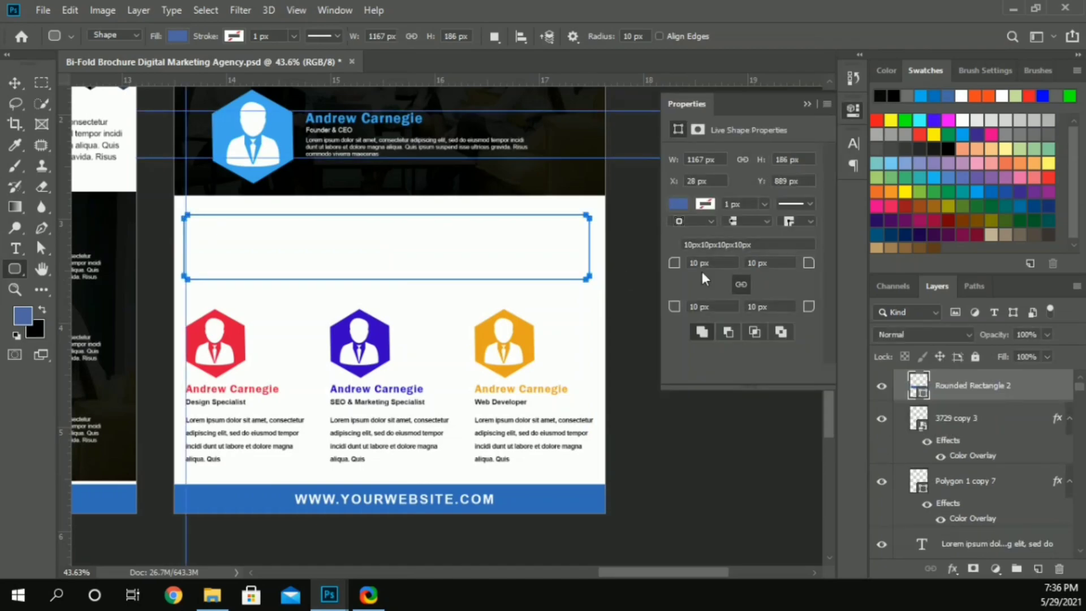
Step: Fill the rounded rectangle with the near-black color 090909
left_click(674, 205)
left_click(701, 288)
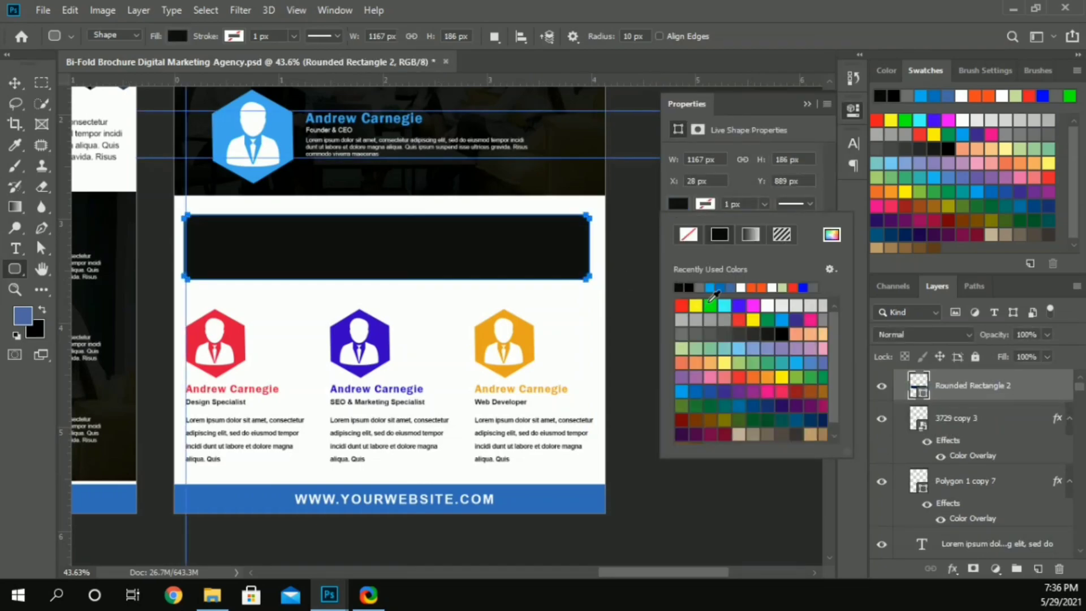
left_click(831, 234)
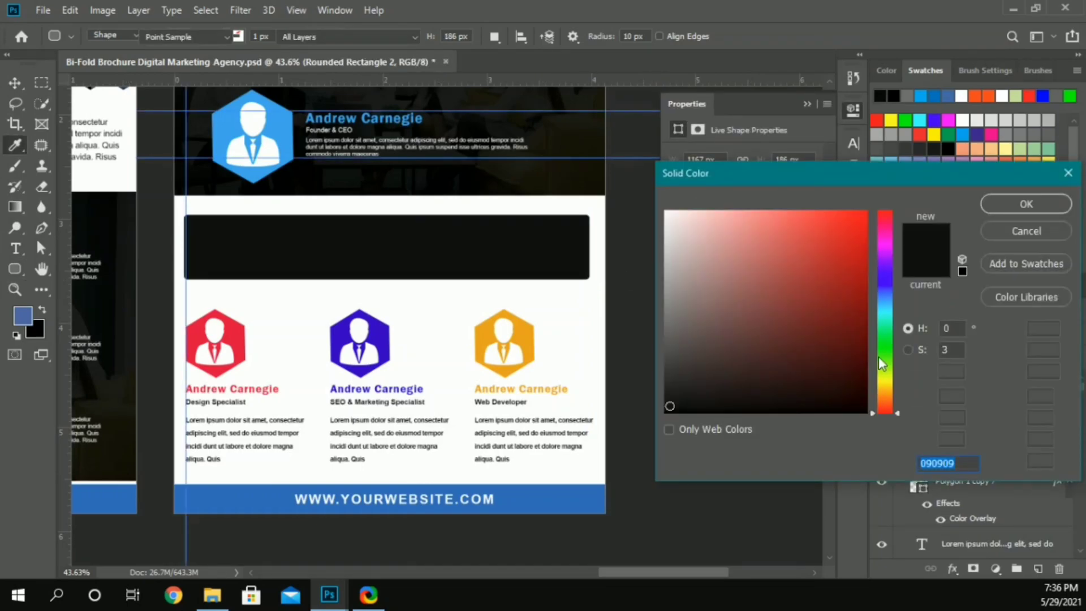
left_click(1007, 204)
Step: Align the black rounded bar with the vertical guide and widen it to the far edge of the orange card's text
key("v")
left_click_drag(346, 226, 349, 227)
key("ctrl")
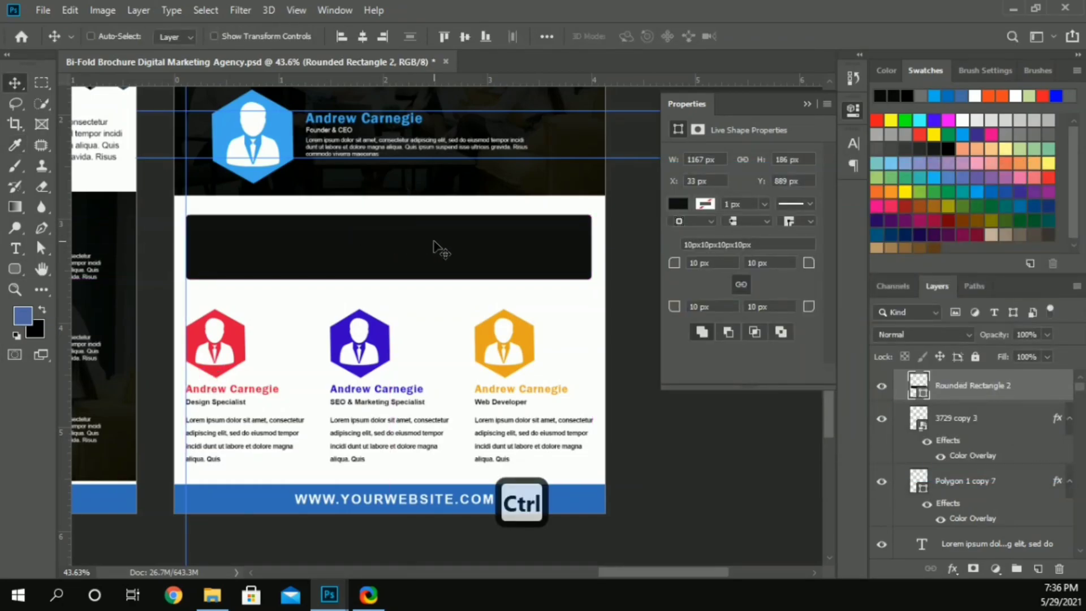
key("ctrl+t")
left_click_drag(591, 246, 595, 236)
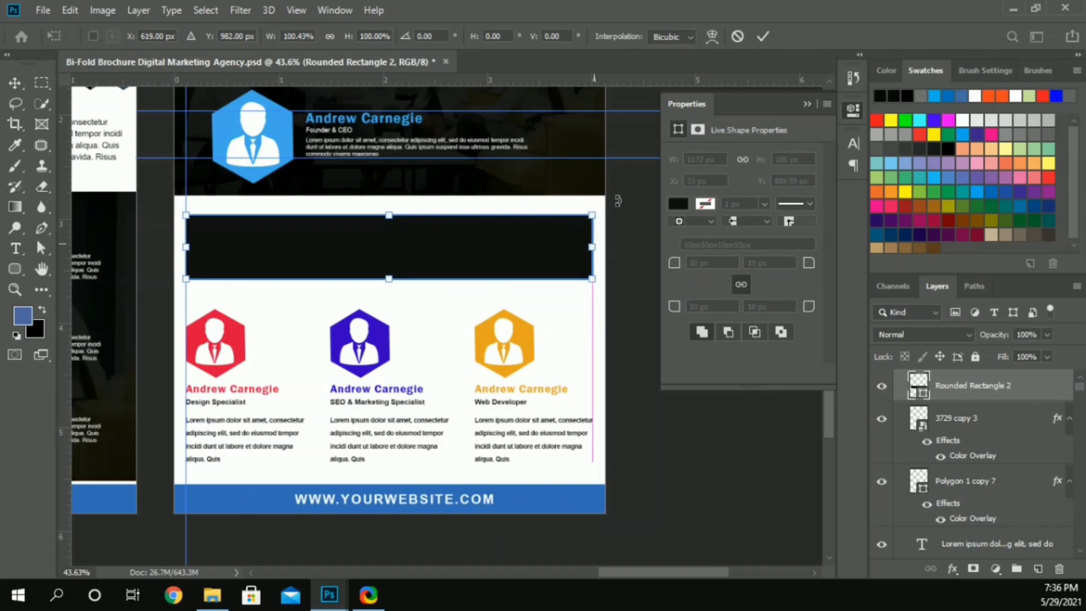
left_click(763, 36)
left_click_drag(367, 117, 261, 223, "alt")
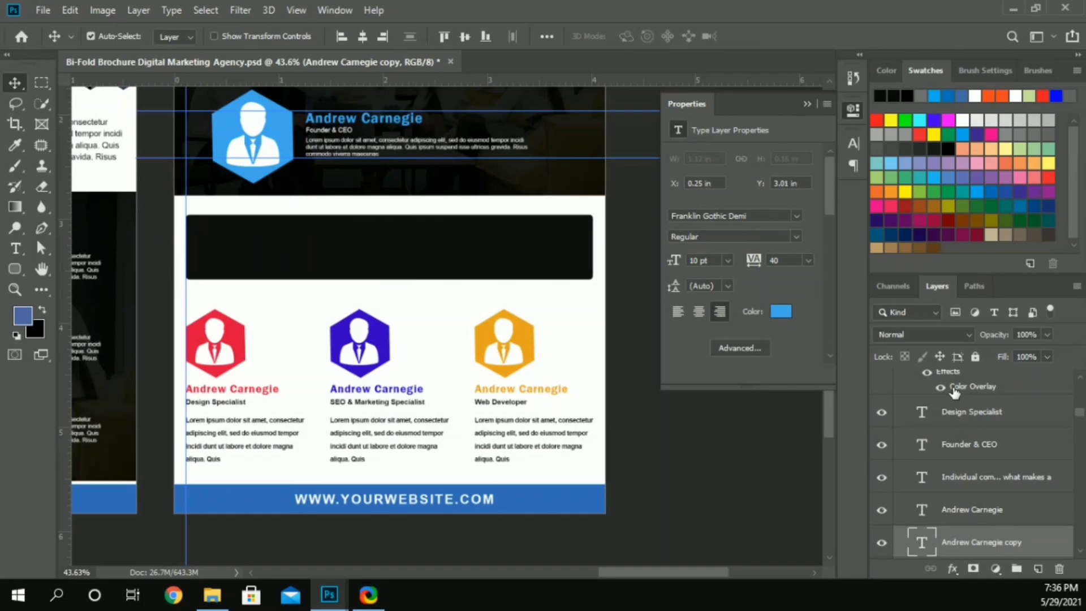
left_click(952, 388)
key("ctrl+z")
Step: Duplicate the founder's name heading onto the black bar in white (ffffff), with its layer above the bar
left_click_drag(339, 124, 229, 232, "alt")
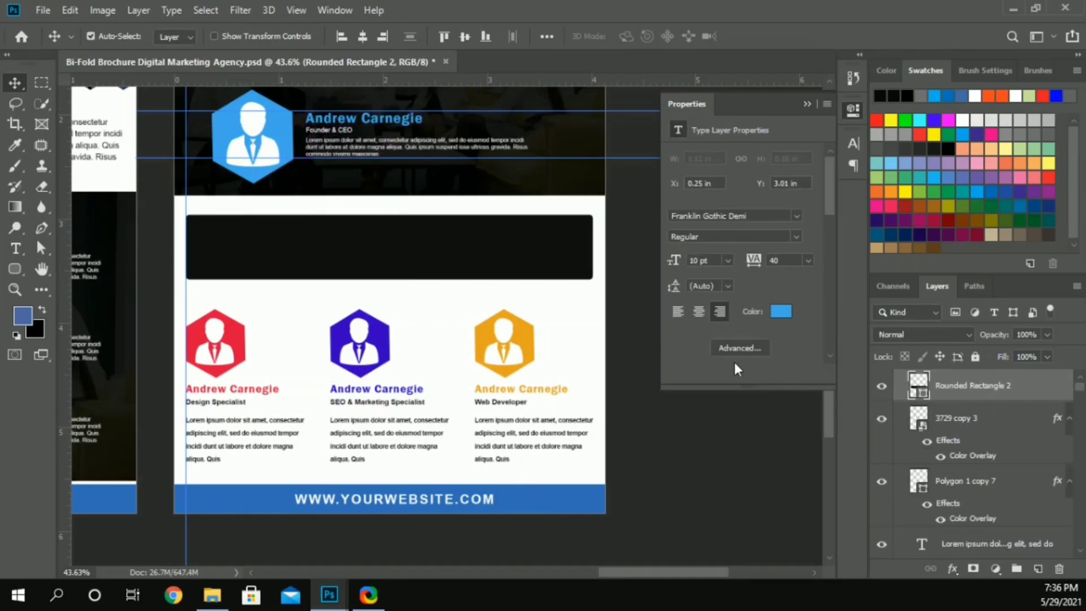
left_click(781, 311)
type("ffffff")
left_click(1025, 204)
left_click_drag(939, 537, 945, 393)
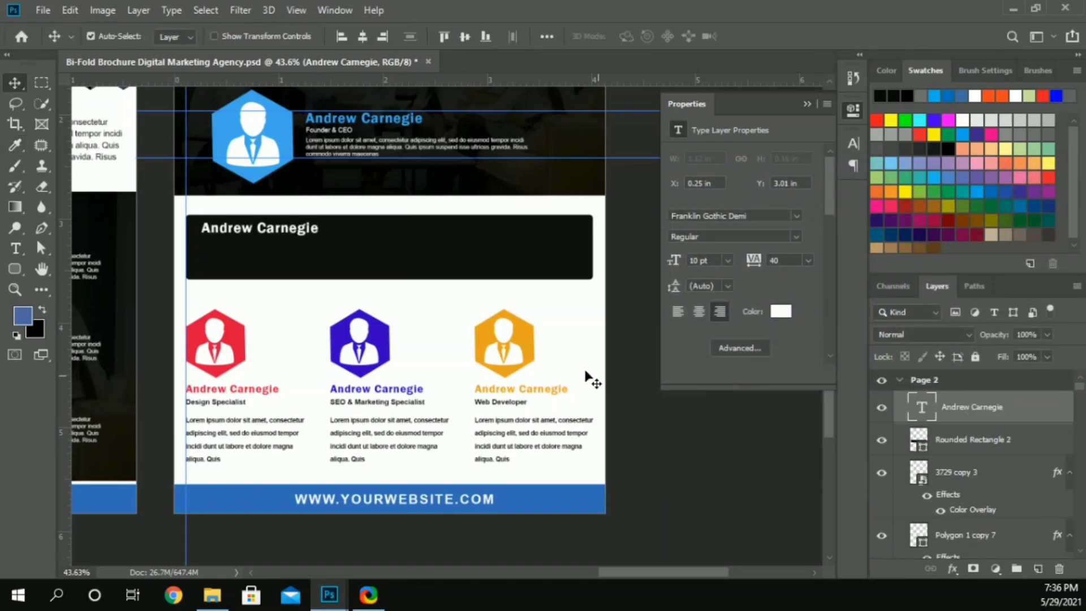
Step: Recolor the heading on the black bar with the blue 00aeef sampled from the founder's hexagon
left_click(780, 311)
left_click(285, 116)
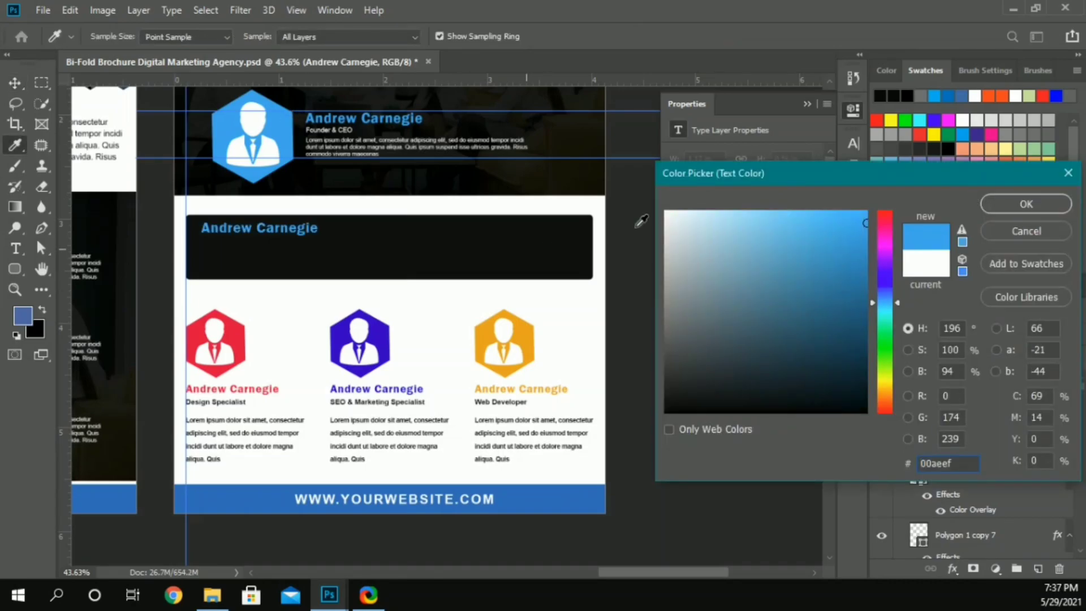
left_click(1005, 203)
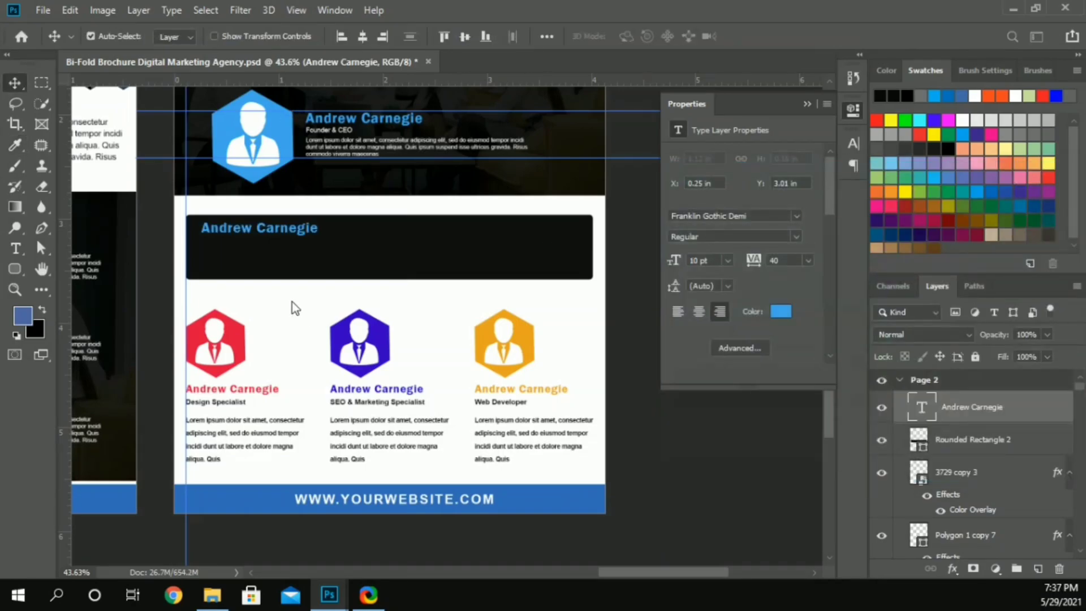
Step: Replace the heading text on the black bar with "THE VISION OF COMPANY"
double_click(260, 232)
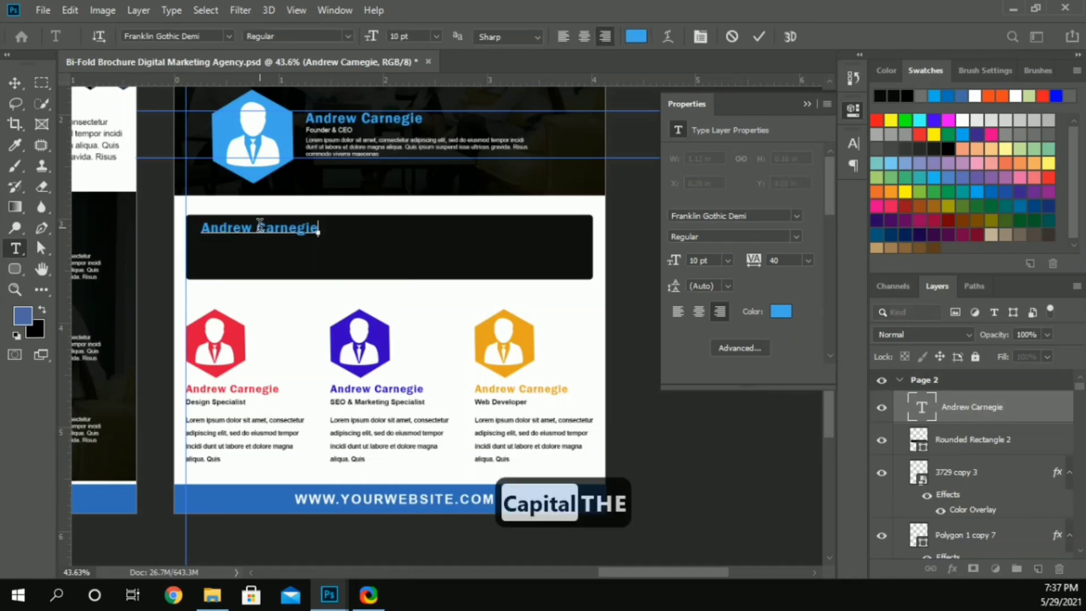
left_click(260, 227)
key("ctrl+a")
type("THE VISION")
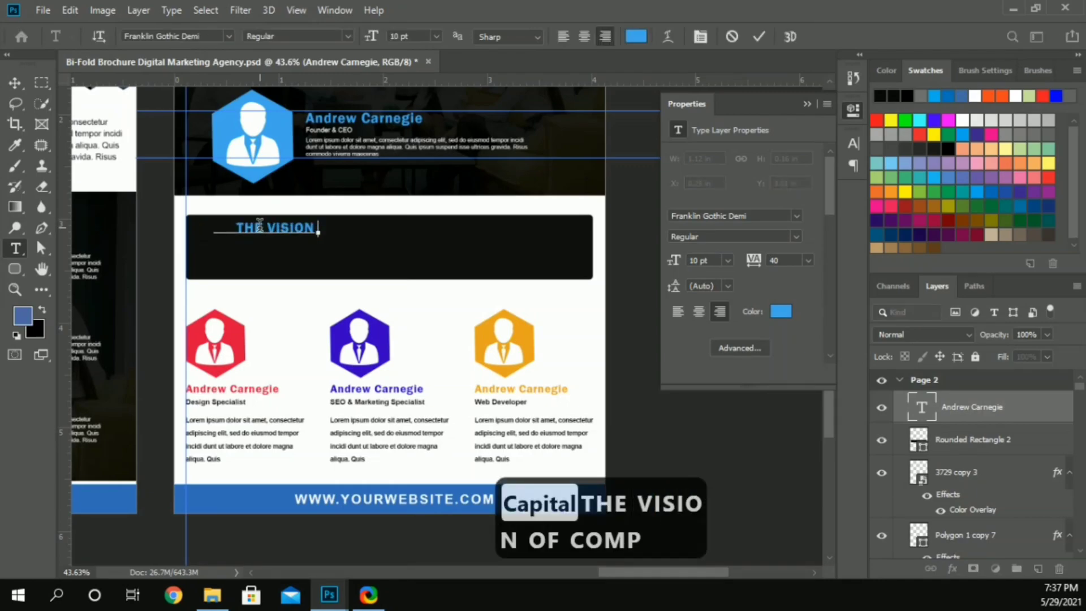
type(" OF COMPANY")
key("ctrl+Return")
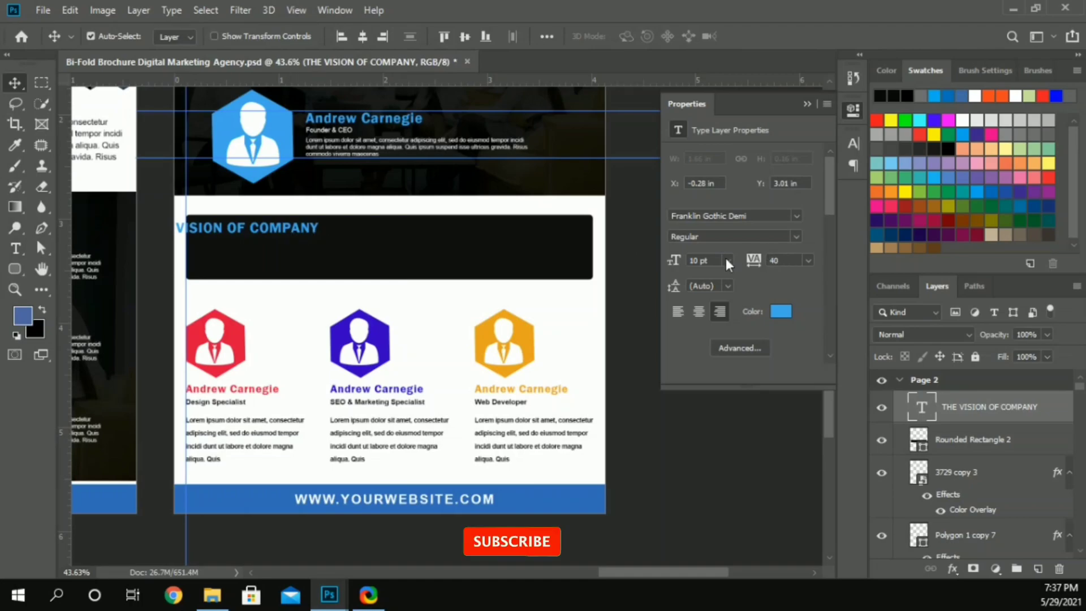
Step: Set the font size of the "THE VISION OF COMPANY" heading to 8 pt
left_click(852, 144)
left_click(710, 184)
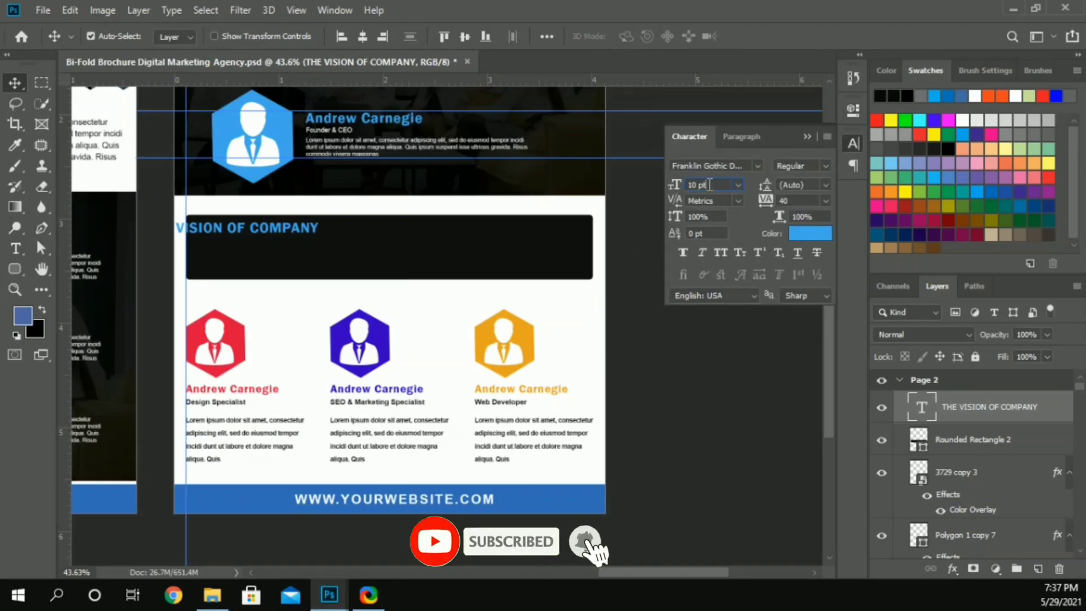
key("Down")
Step: Position the "THE VISION OF COMPANY" heading in the upper-left corner area of the black bar
key("Down")
left_click_drag(277, 229, 313, 232)
key("Down")
key("Left")
key("Down")
key("Up")
key("Right")
key("Down")
key("Down")
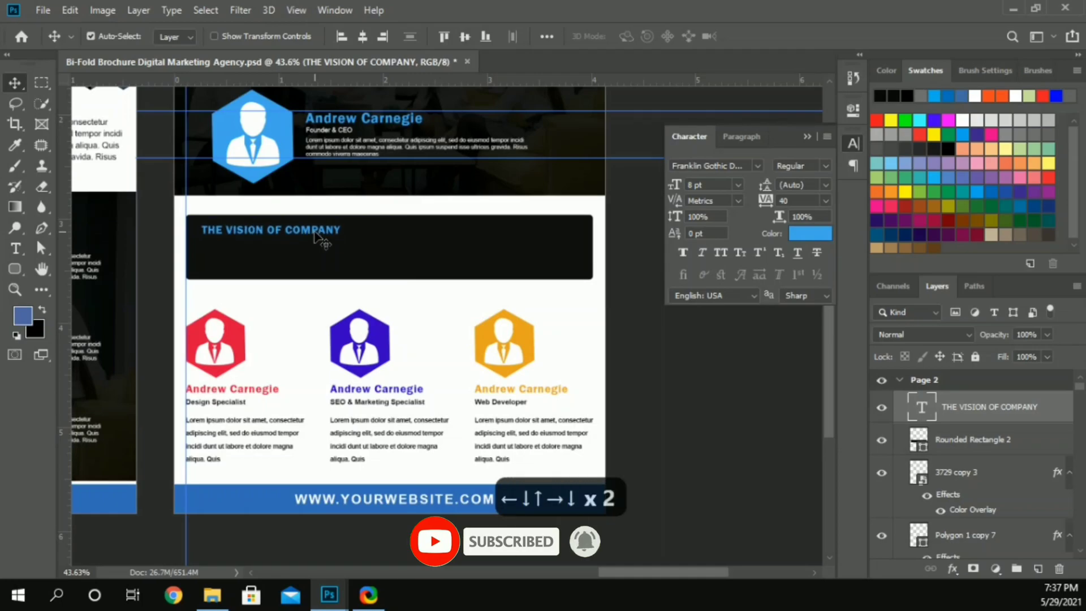
Step: Duplicate the founder's description paragraph onto the black bar below its heading and set its font size to 6 pt
left_click_drag(346, 144, 249, 257)
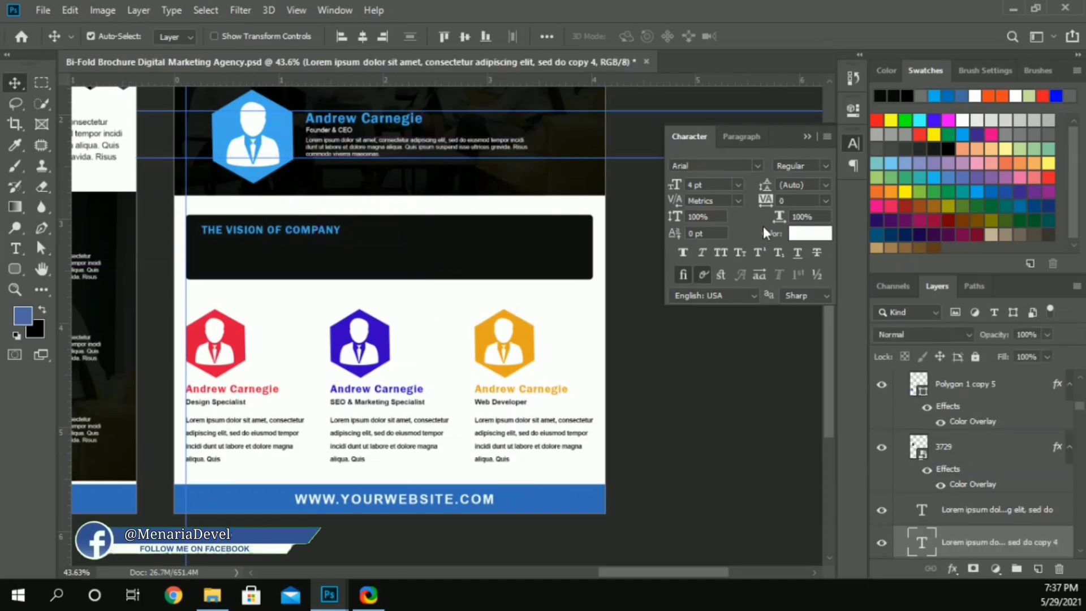
left_click_drag(941, 555, 932, 435)
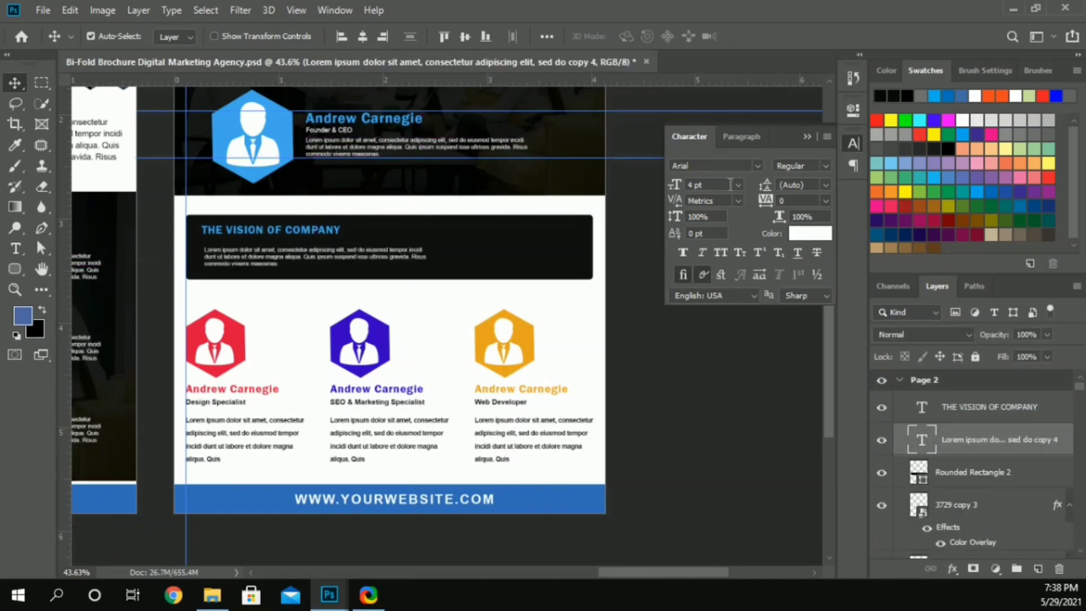
left_click(712, 186)
key("Up")
key("Up")
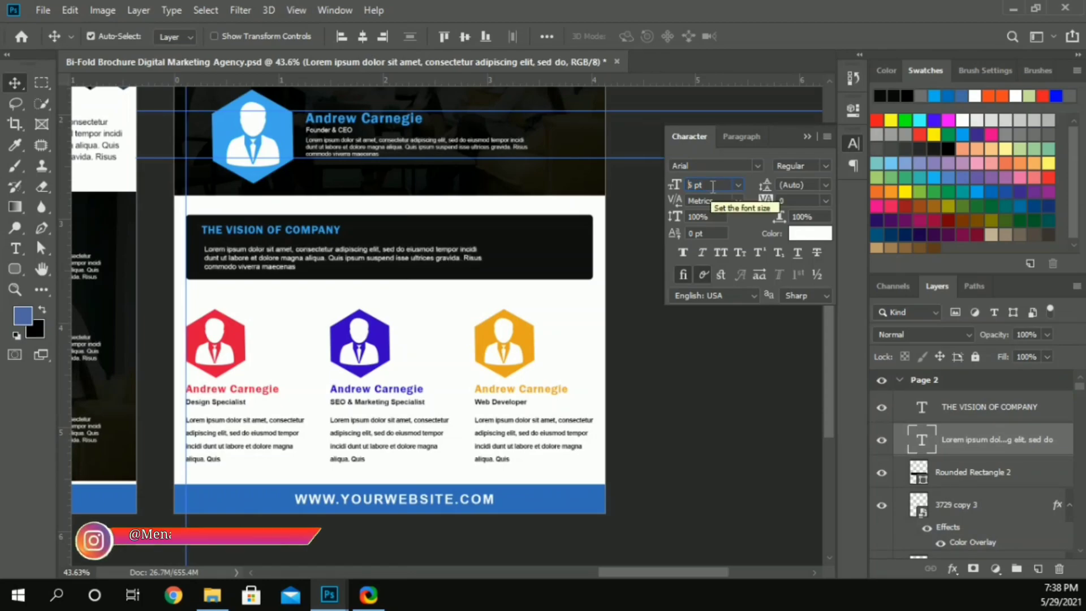
Step: Set the tracking of the paragraph on the black bar to 60
left_click(785, 201)
key("Up")
key("Up")
key("Up")
key("Up")
key("Up")
key("Up")
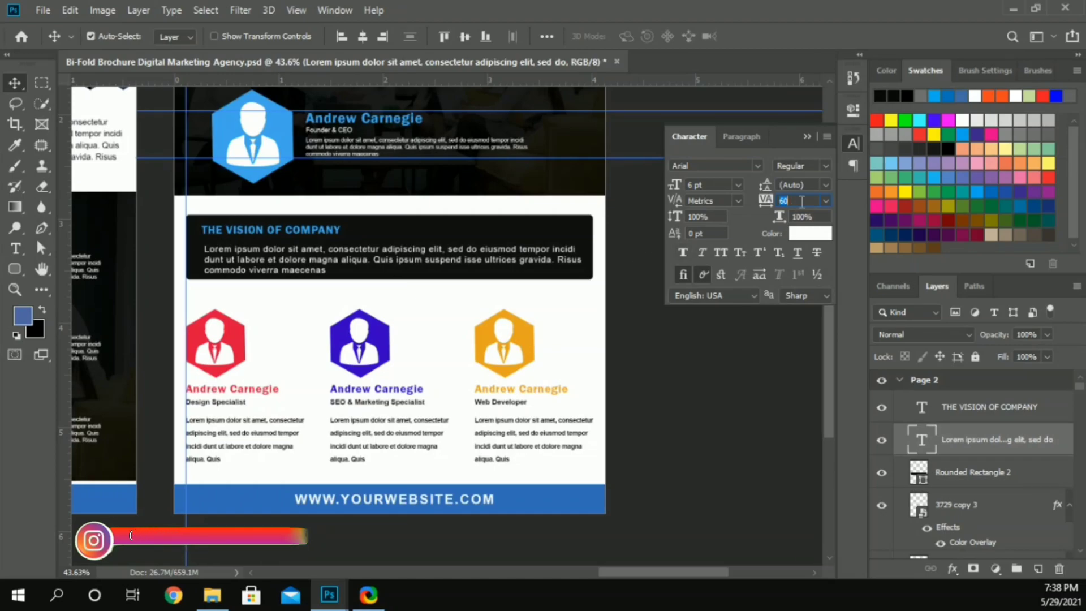
left_click(661, 324)
Step: Move the vision paragraph closer to its heading and align the left edges of both texts
left_click_drag(285, 253, 281, 250)
left_click(275, 231, "shift")
left_click(343, 38)
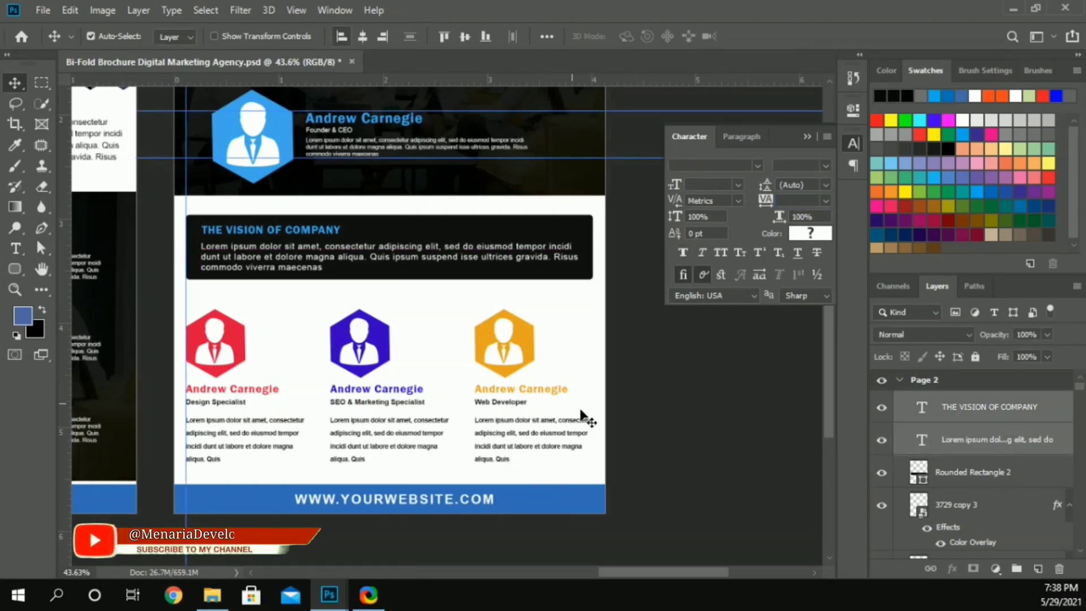
left_click(582, 411)
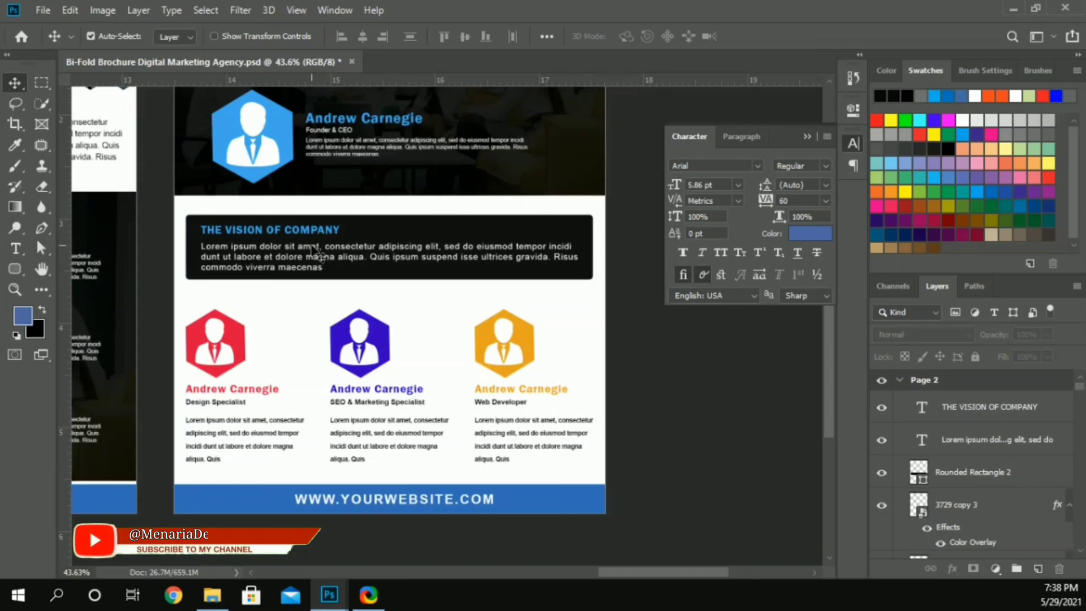
key("ctrl+0")
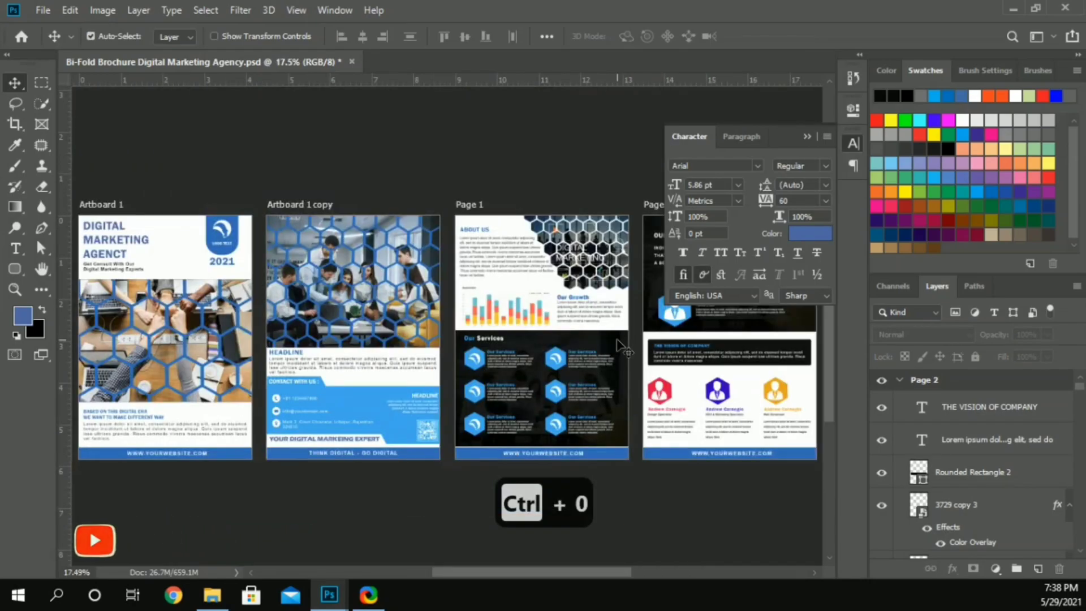
left_click(820, 135)
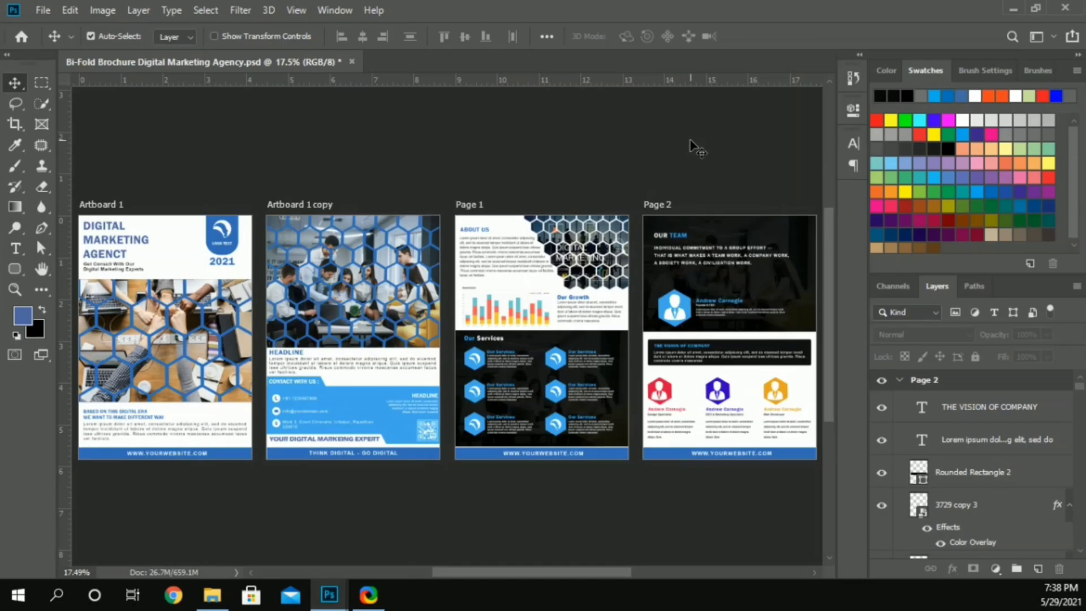